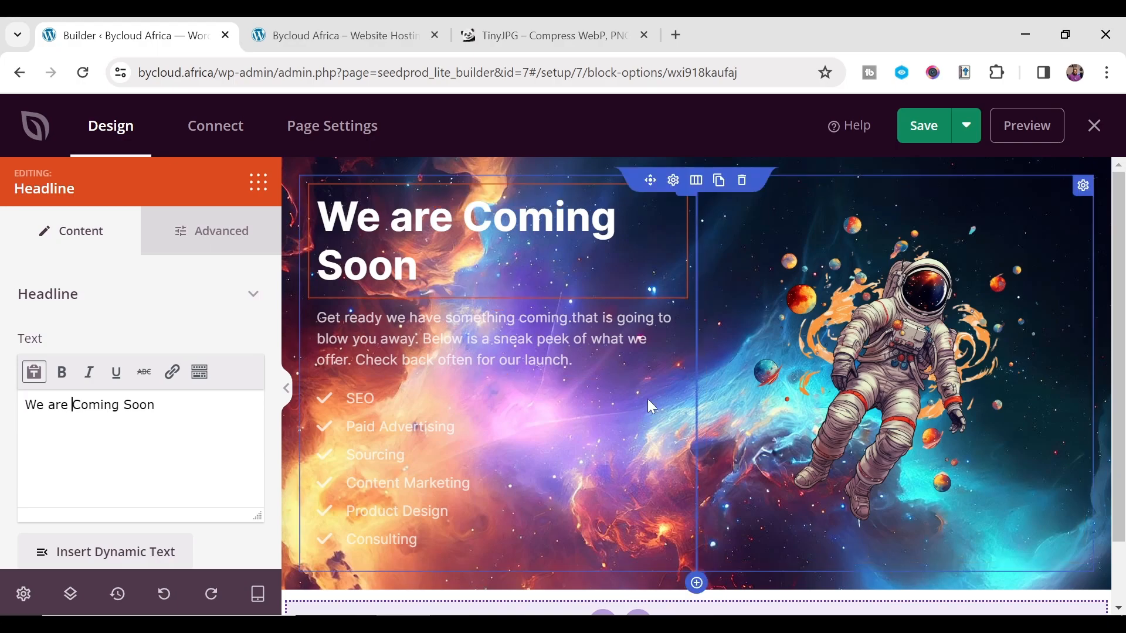
scroll(130, 453, down, 1)
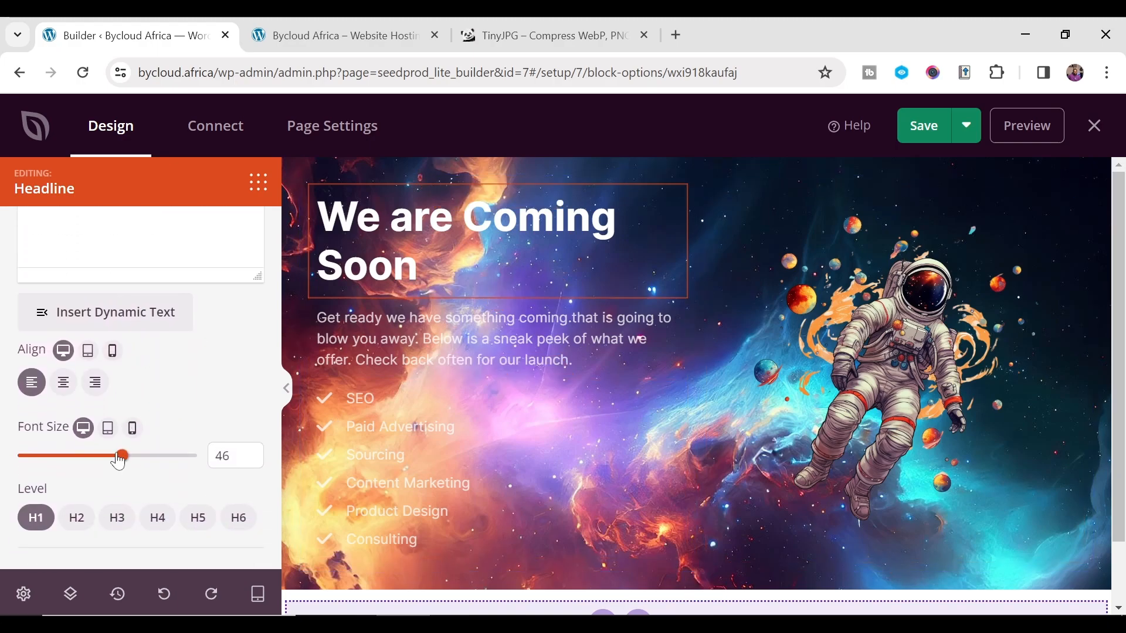
- Reduce the 'We are Coming Soon' headline font size from 46 toward 40
drag(121, 454, 104, 454)
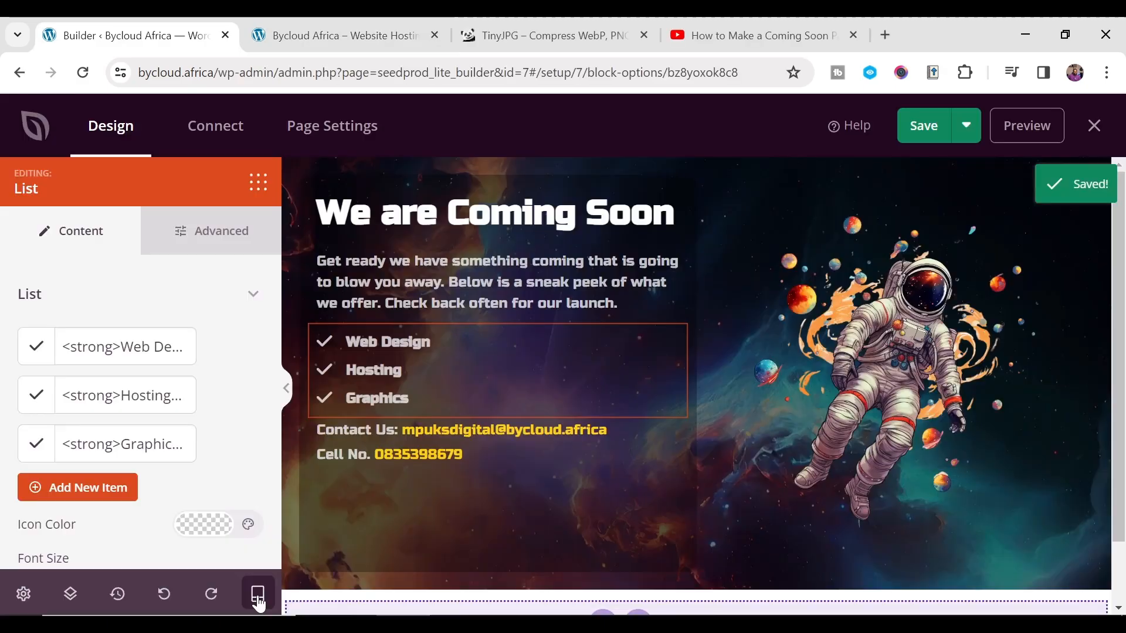
- Open the Dashboard link in a new browser tab and switch to it
click(258, 594)
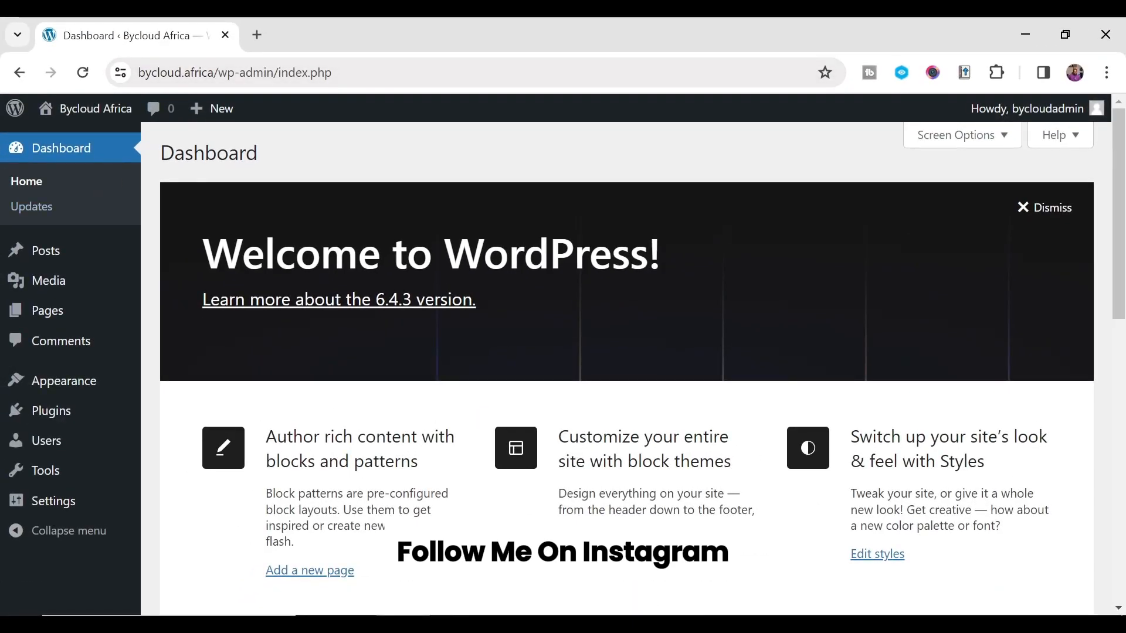
mouse_move(103, 112)
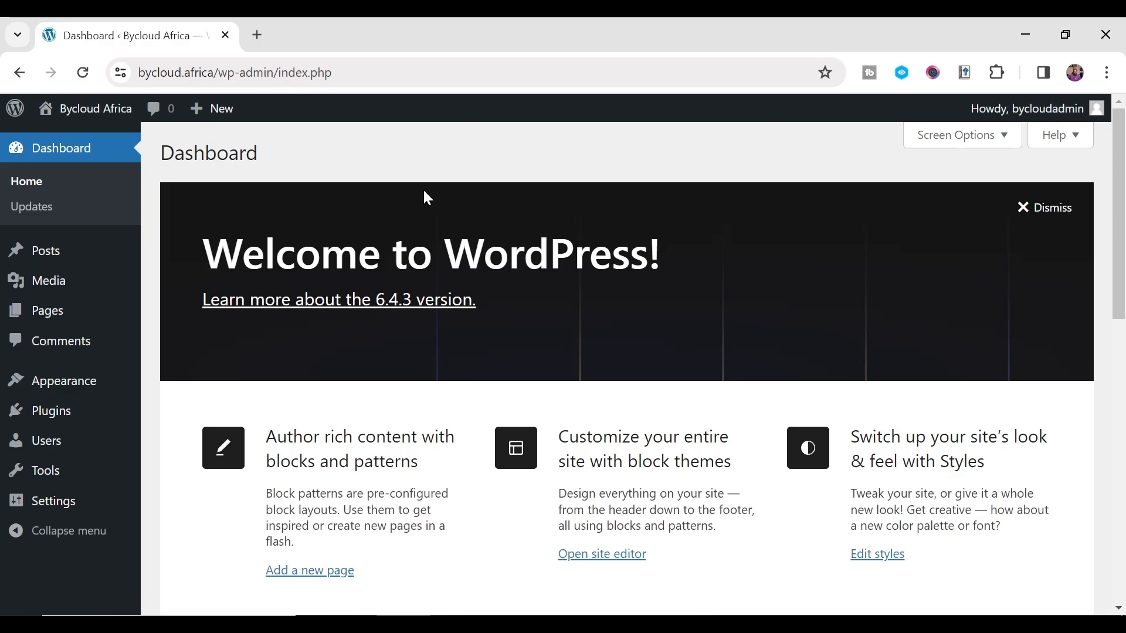
mouse_move(103, 317)
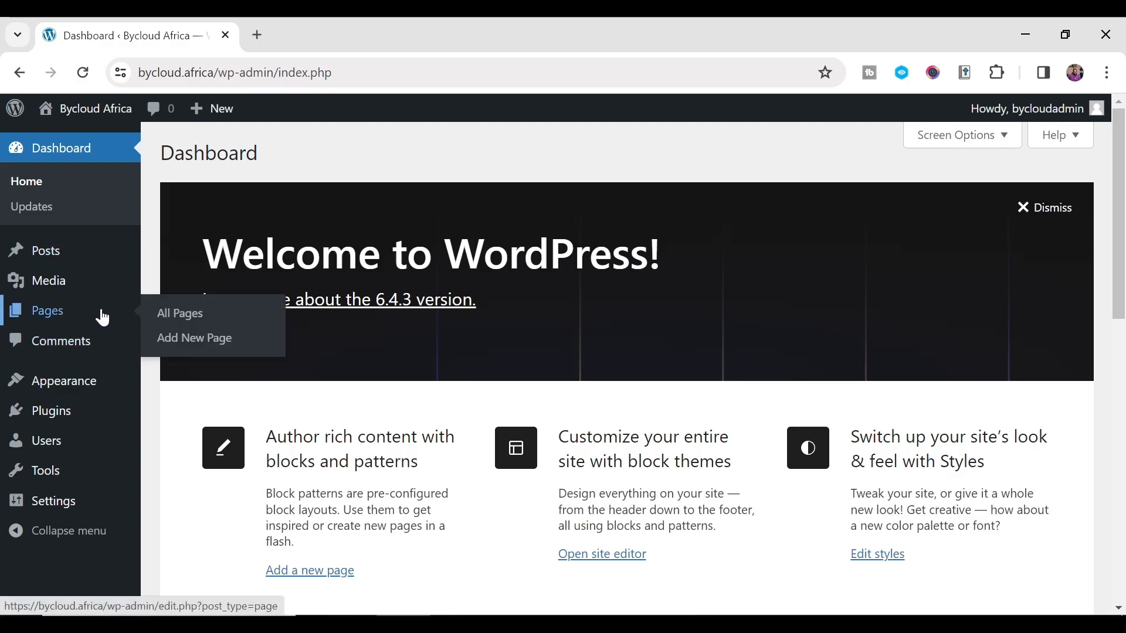
right_click(56, 139)
click(77, 156)
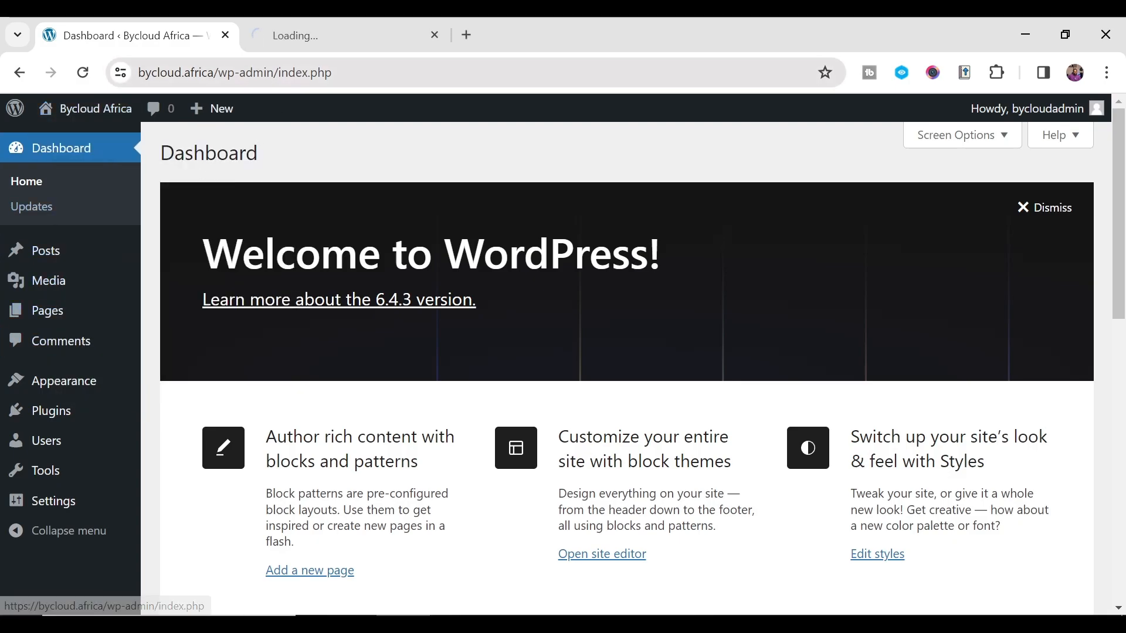
click(337, 43)
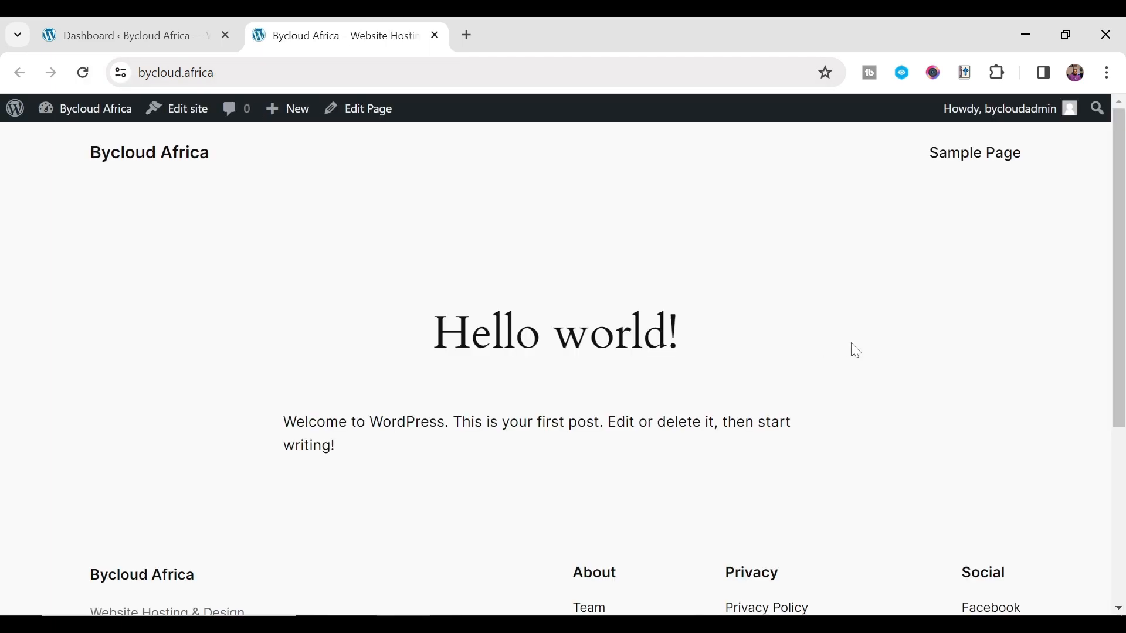
- Review the live site's default 'Hello world!' post, then return to the admin Dashboard tab
scroll(615, 358, up, 2)
drag(362, 326, 967, 407)
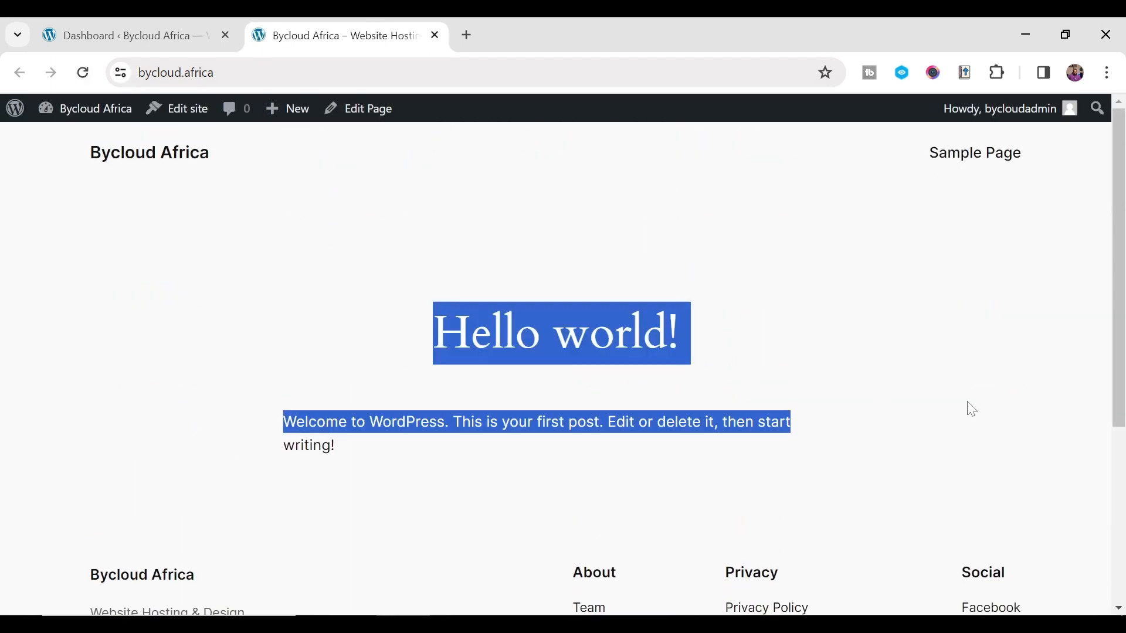
click(609, 375)
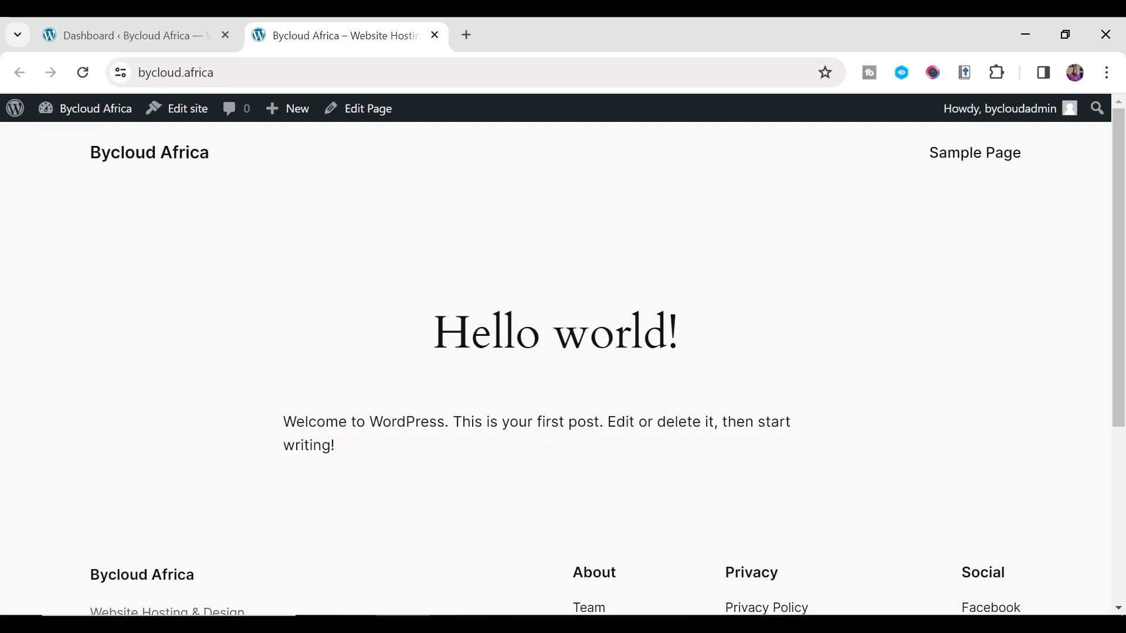
click(170, 35)
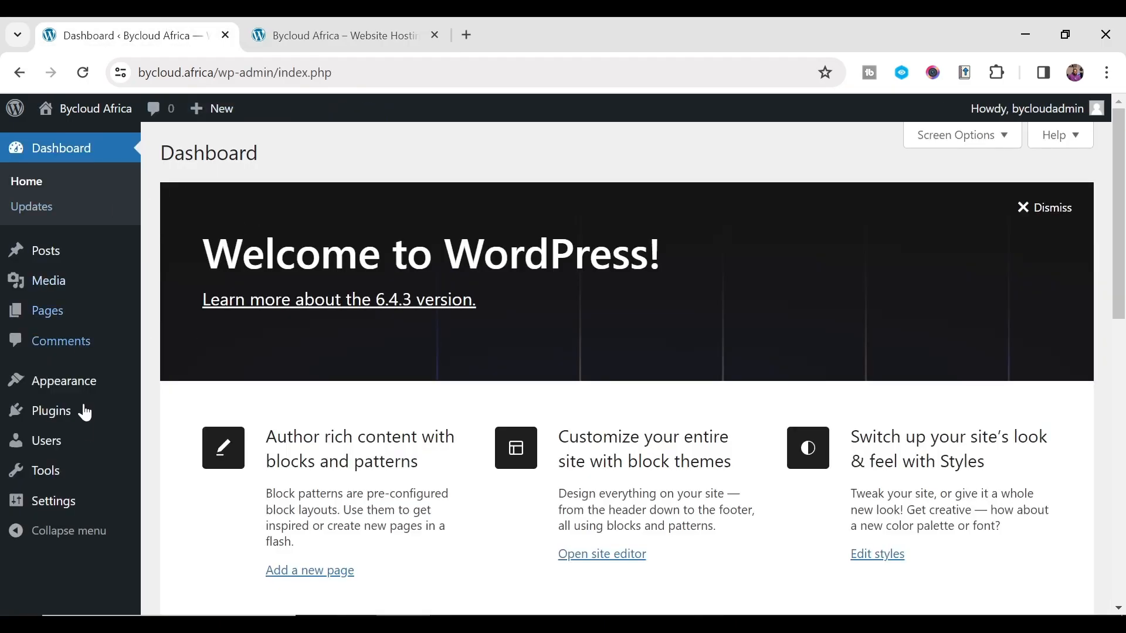
- Search Plugins > Add New Plugin for seedprod, then install and activate SeedProd
click(68, 419)
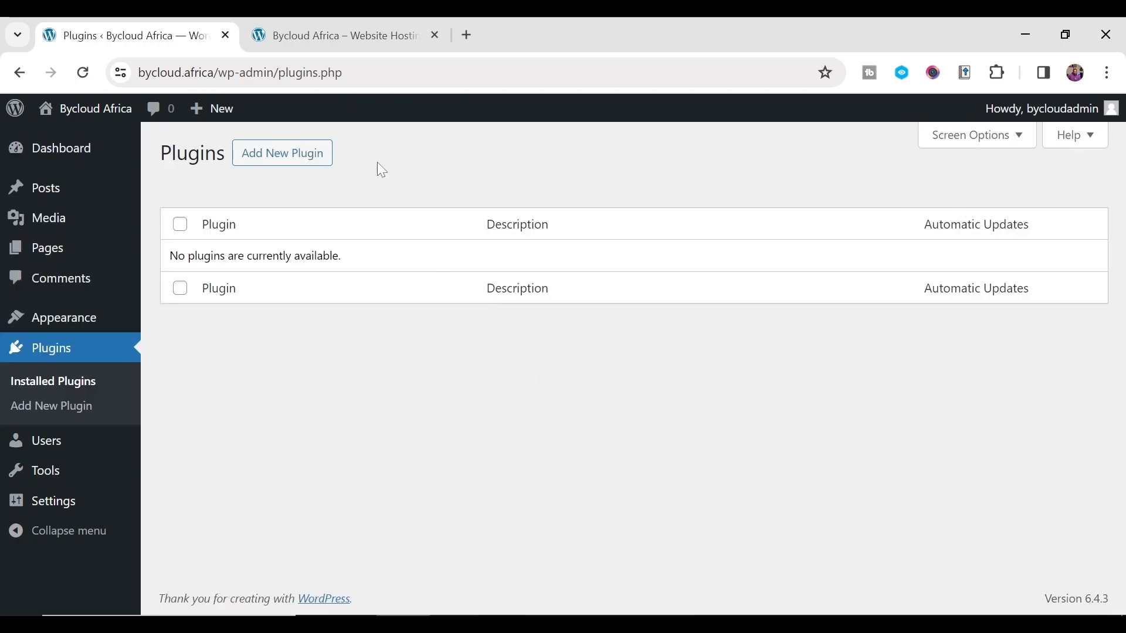
click(313, 156)
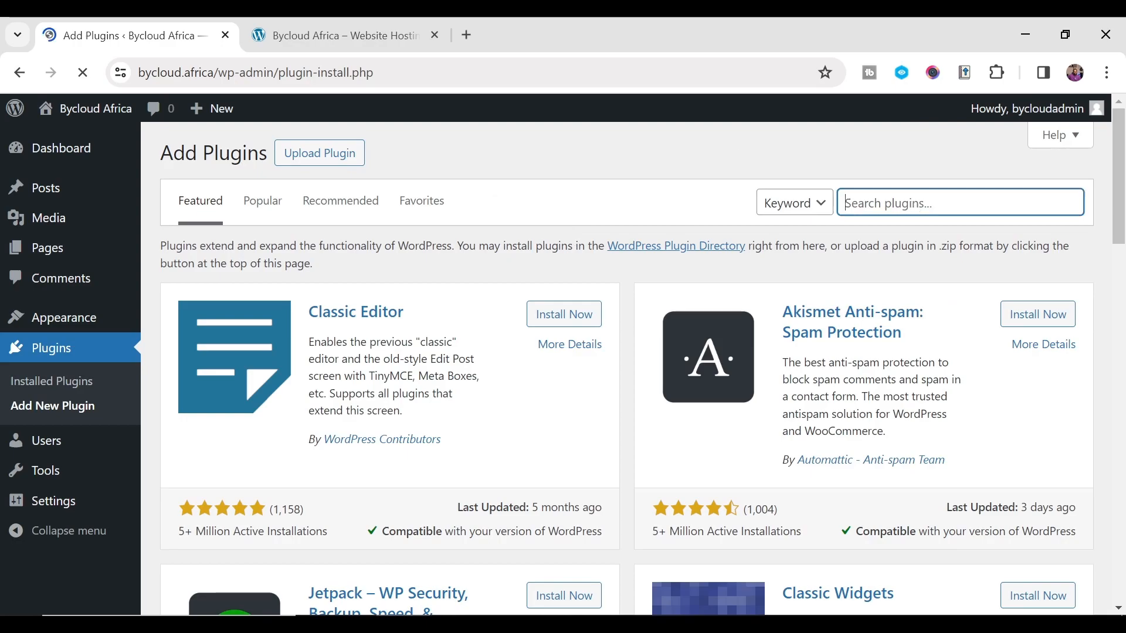
text(seedprod)
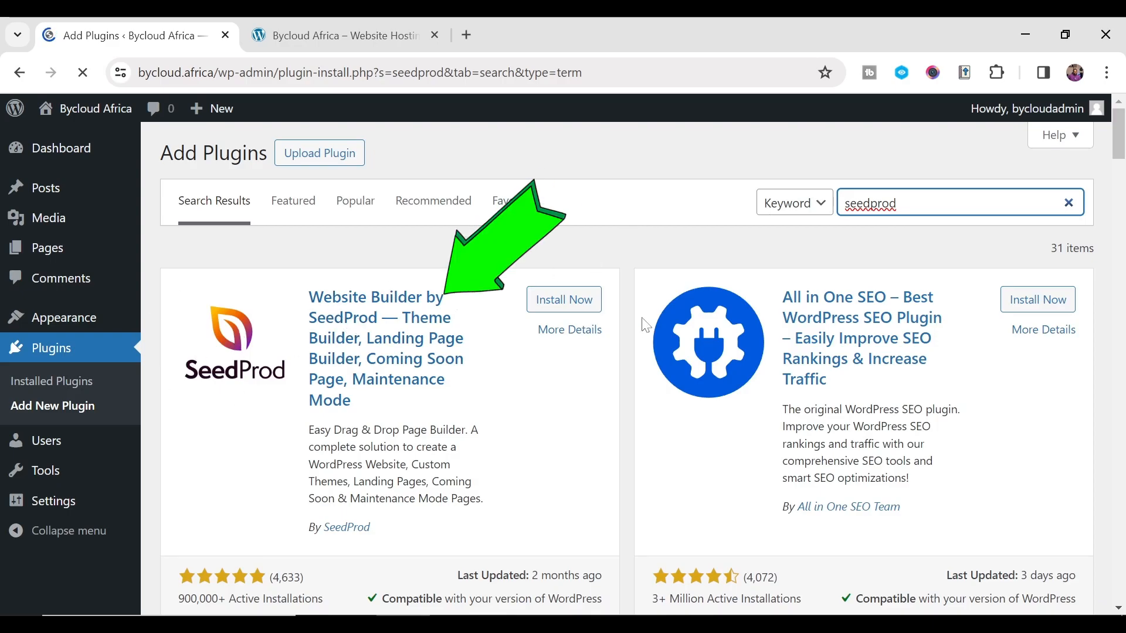
click(557, 301)
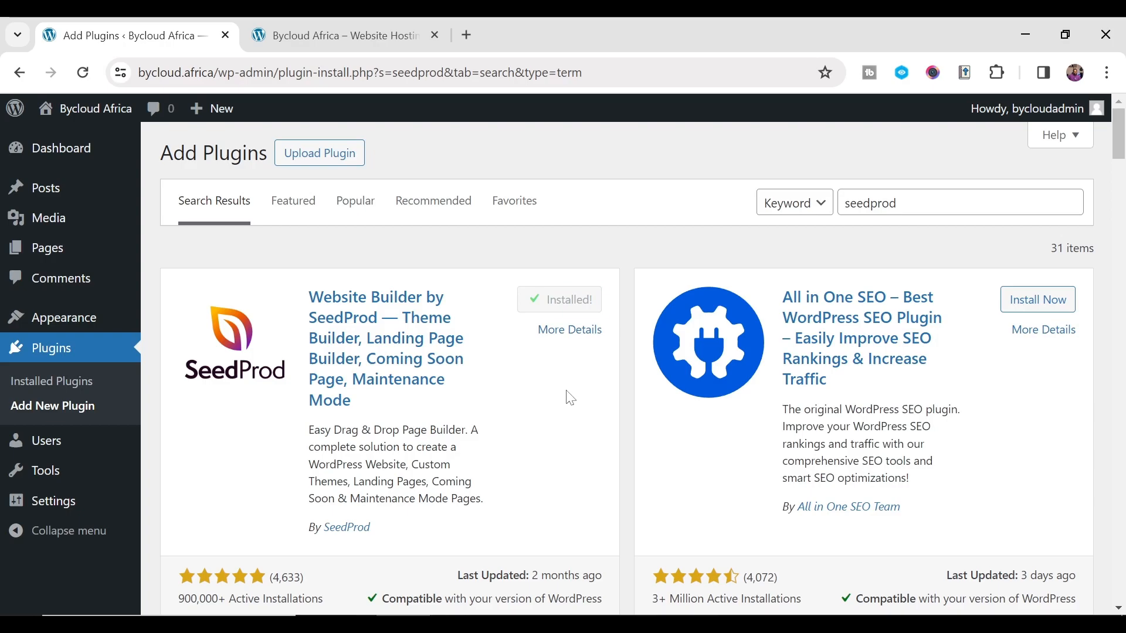
scroll(391, 400, down, 2)
scroll(393, 399, up, 2)
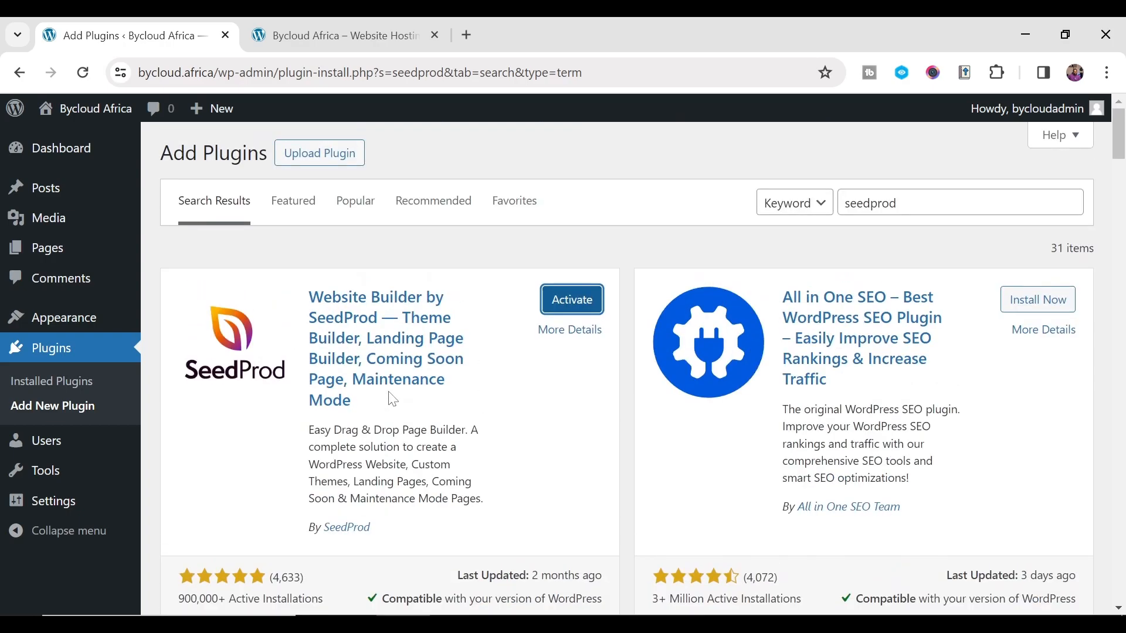
click(564, 307)
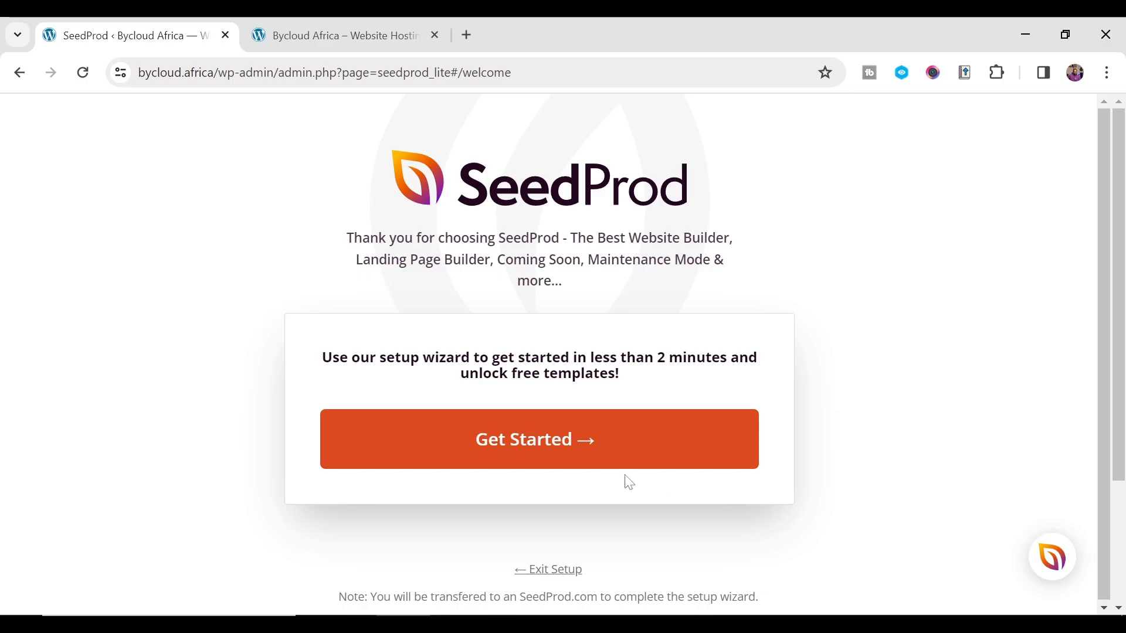
- Start the setup wizard, choose Setup a Coming Soon Page, and save step one
click(561, 447)
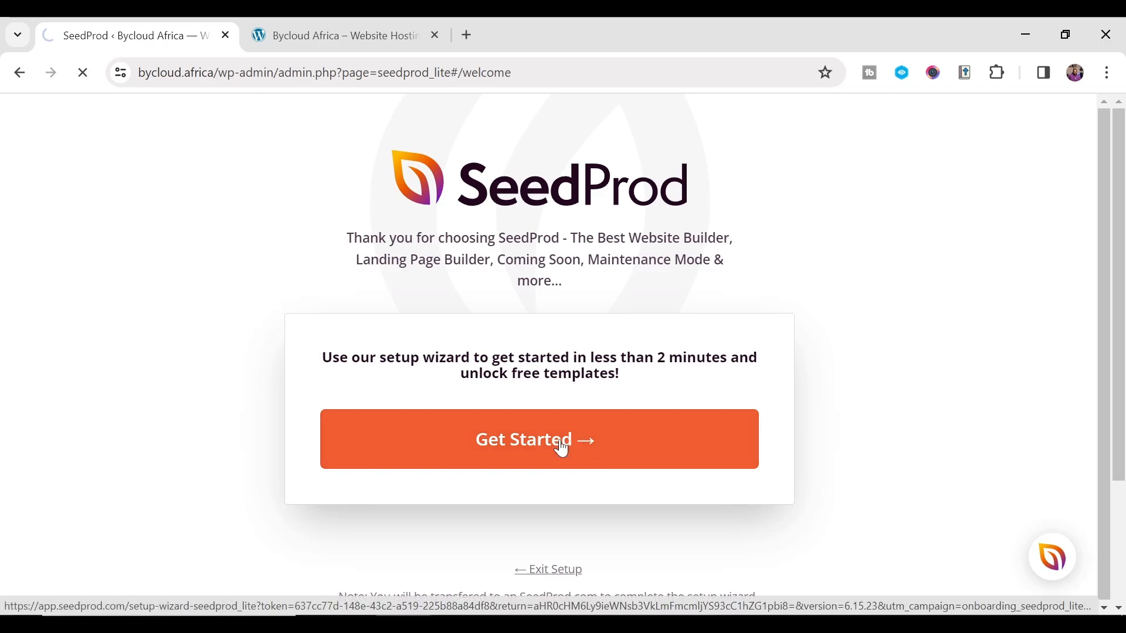
scroll(560, 438, down, 3)
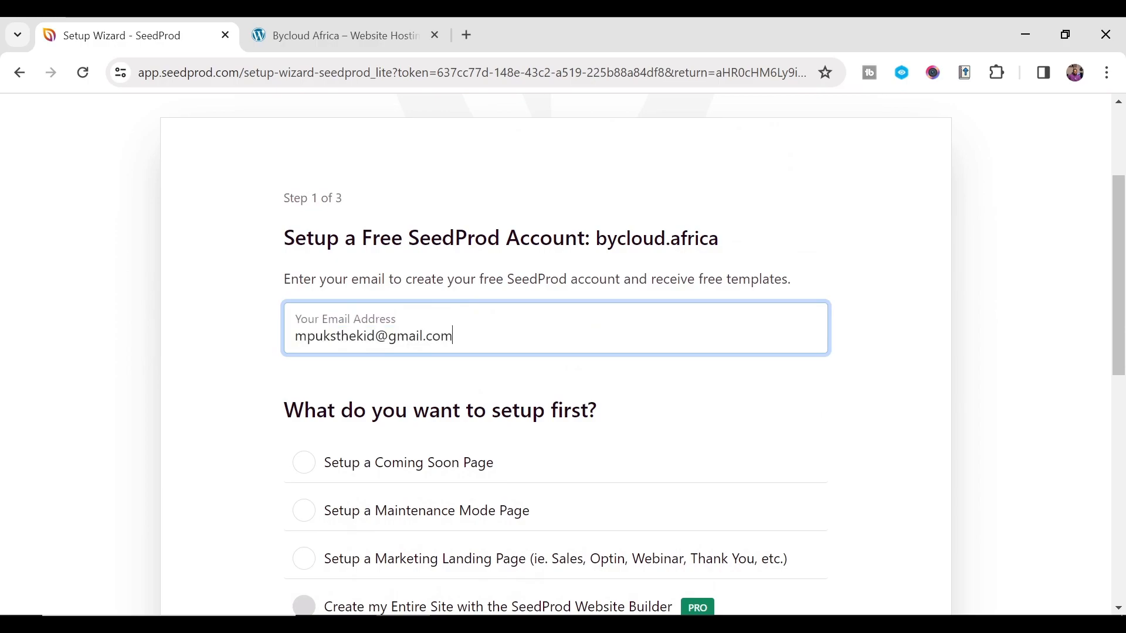
scroll(498, 350, down, 2)
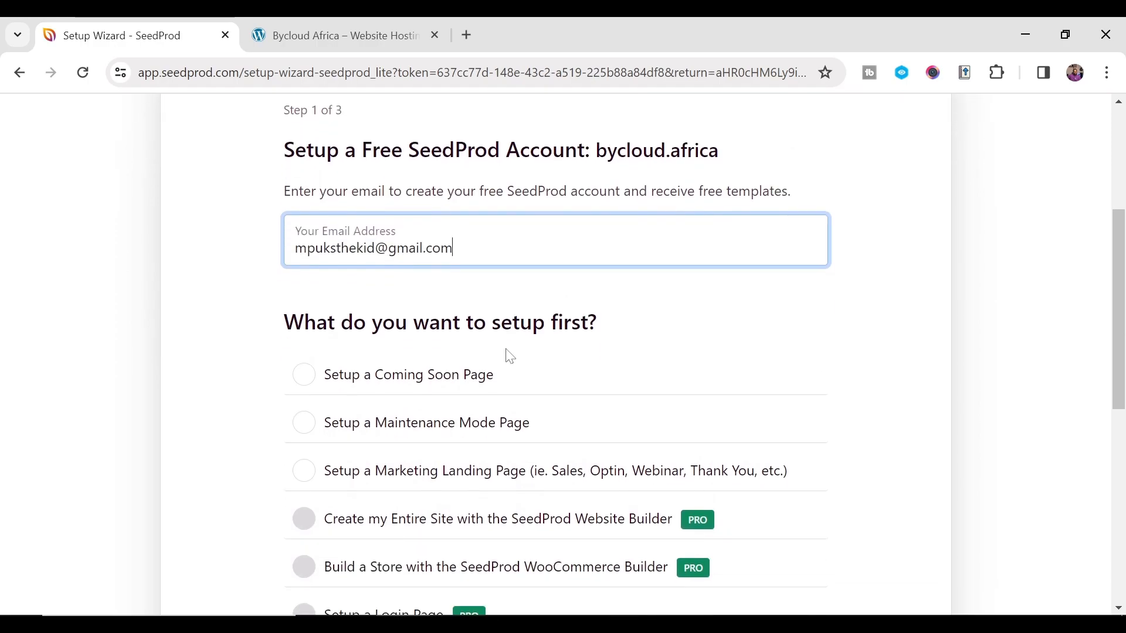
scroll(541, 366, down, 3)
scroll(543, 368, up, 2)
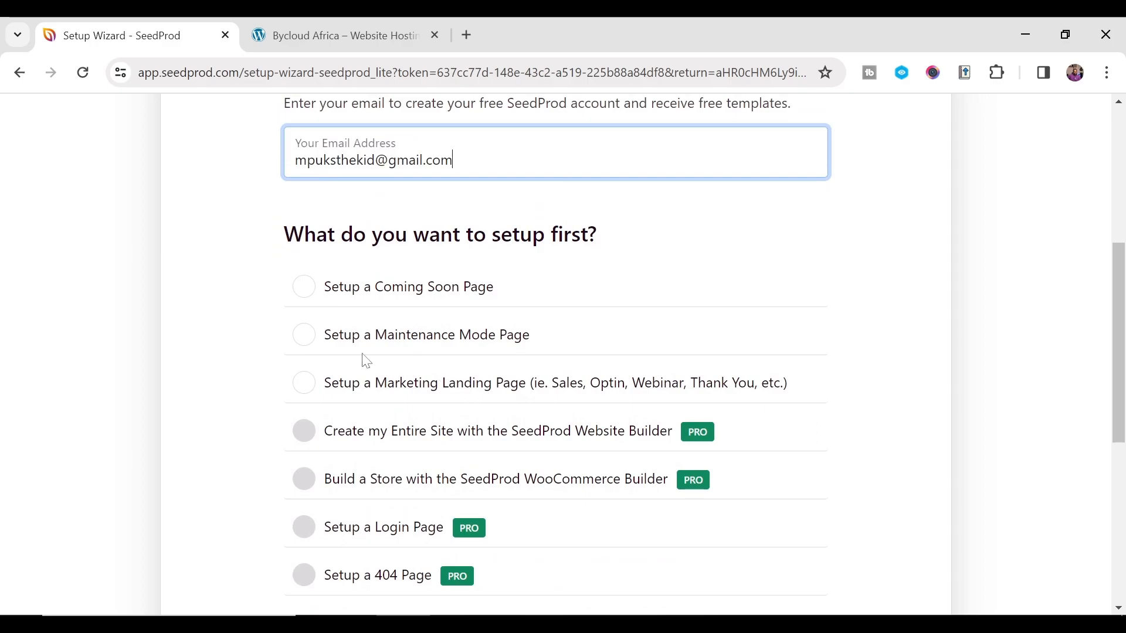
click(313, 297)
scroll(558, 322, down, 5)
scroll(560, 334, up, 2)
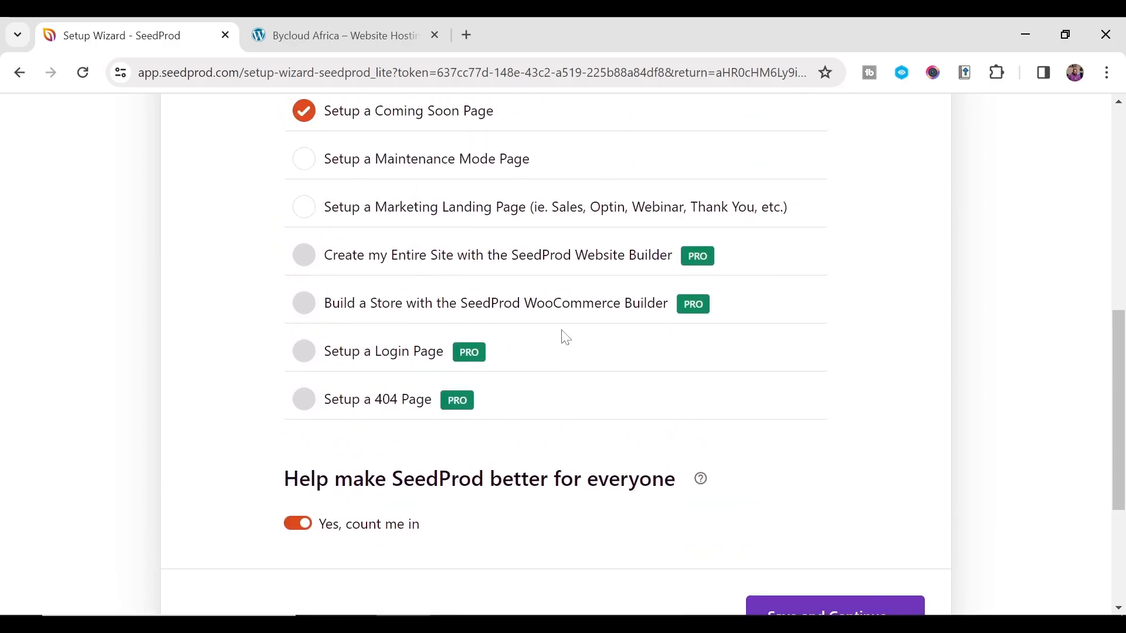
scroll(525, 504, down, 3)
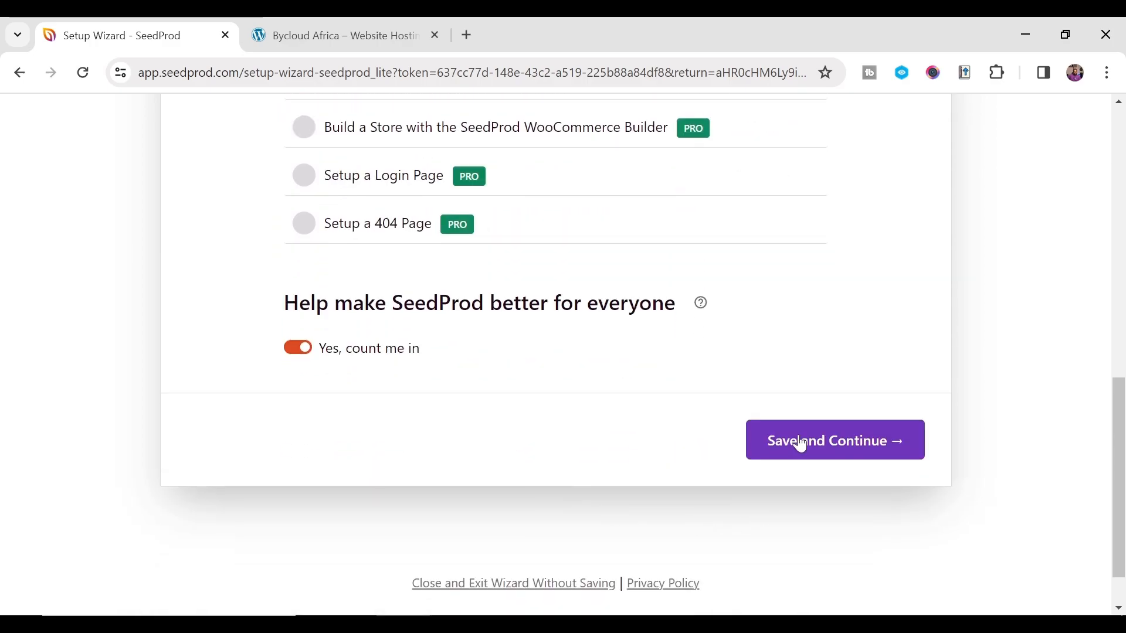
click(809, 450)
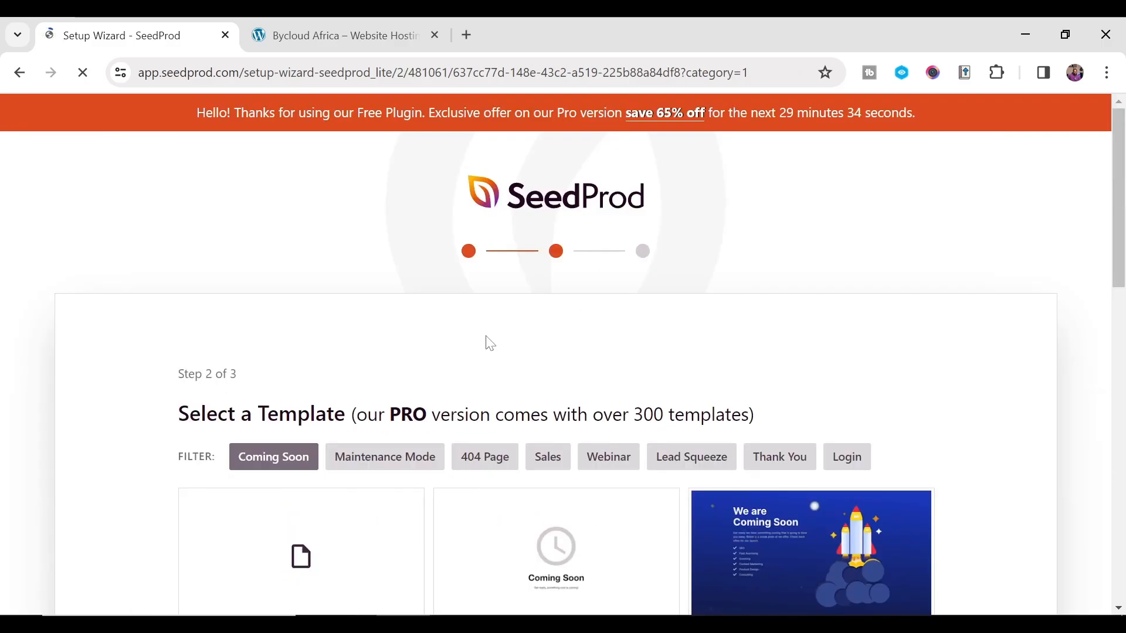
- Browse the template grid and select the Rocket Coming Soon Page template
scroll(490, 346, down, 5)
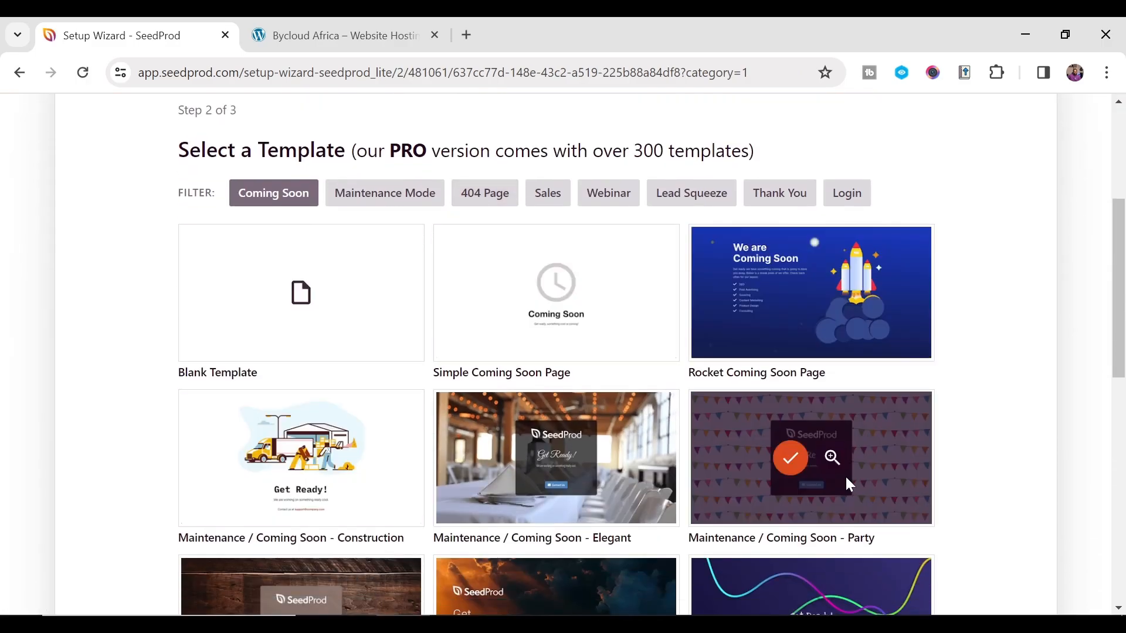
scroll(845, 474, down, 3)
scroll(560, 482, up, 4)
scroll(561, 483, up, 4)
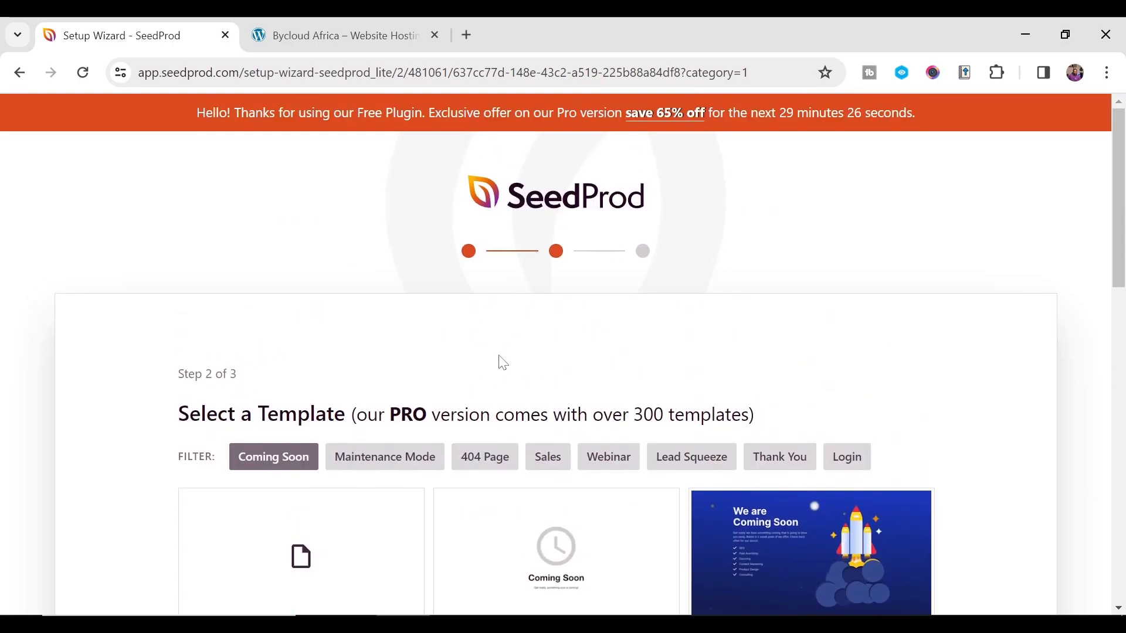
scroll(487, 375, down, 3)
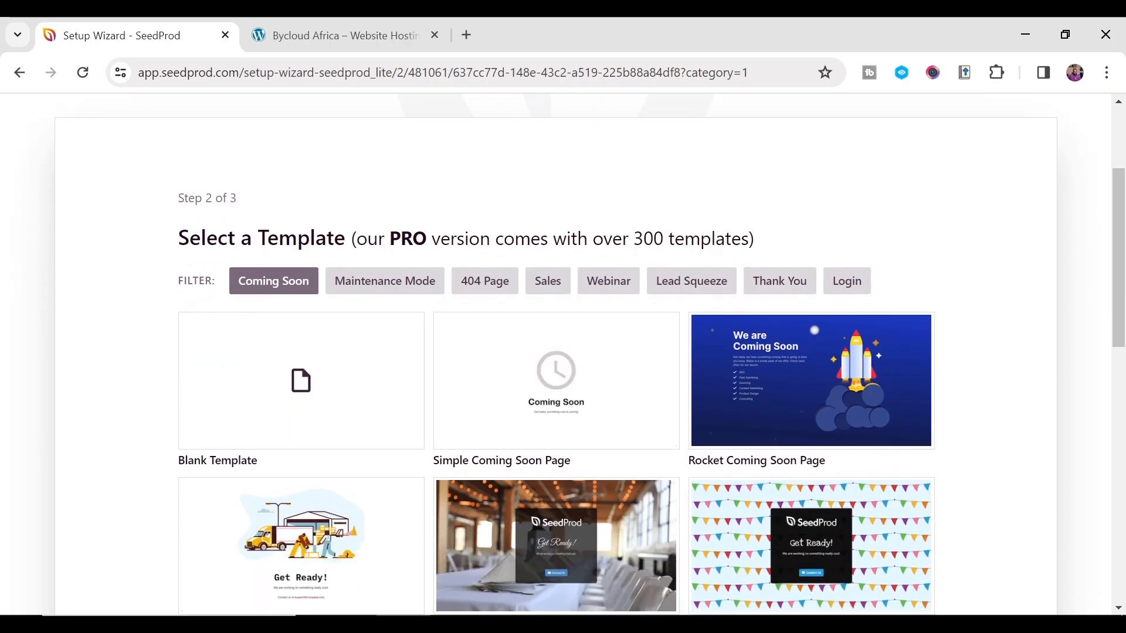
scroll(657, 466, down, 6)
scroll(710, 297, down, 3)
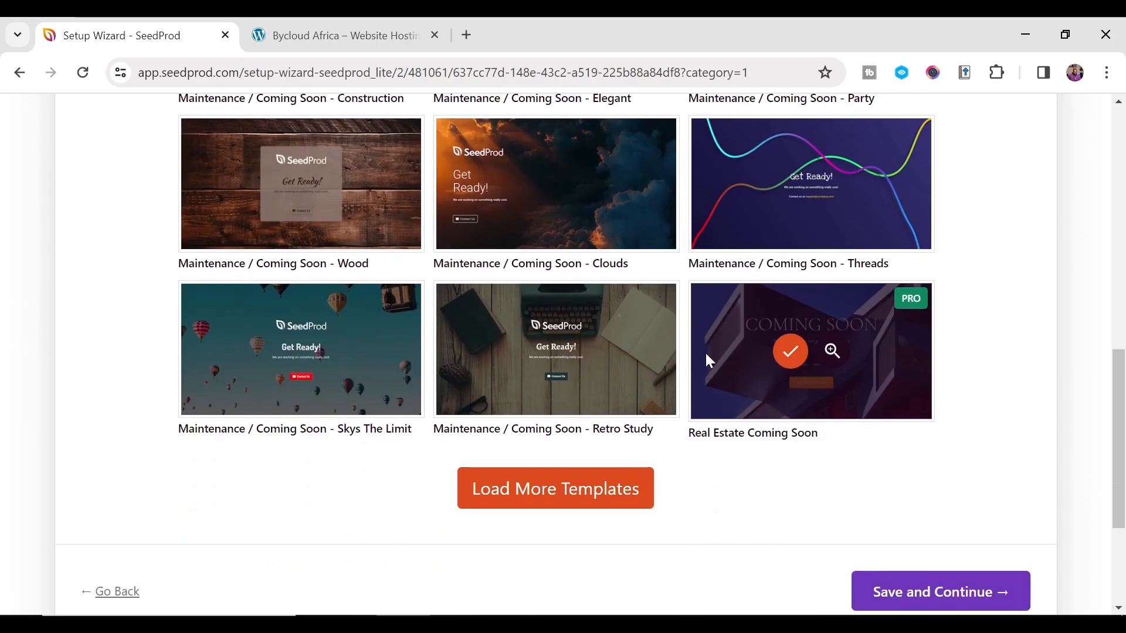
scroll(604, 493, up, 9)
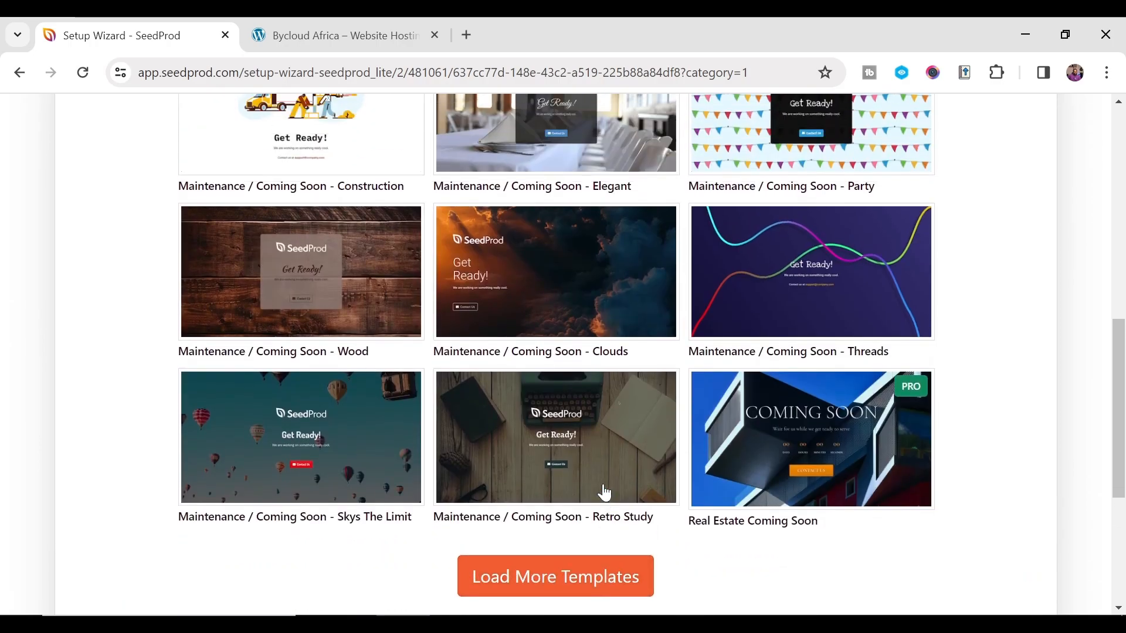
scroll(851, 373, down, 9)
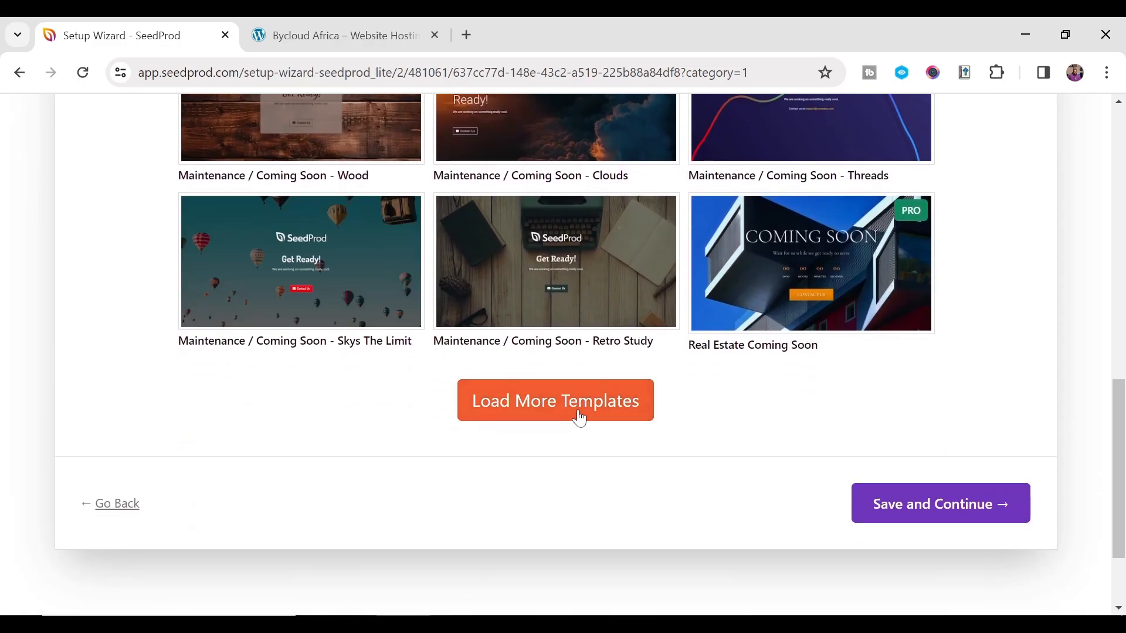
scroll(578, 417, up, 9)
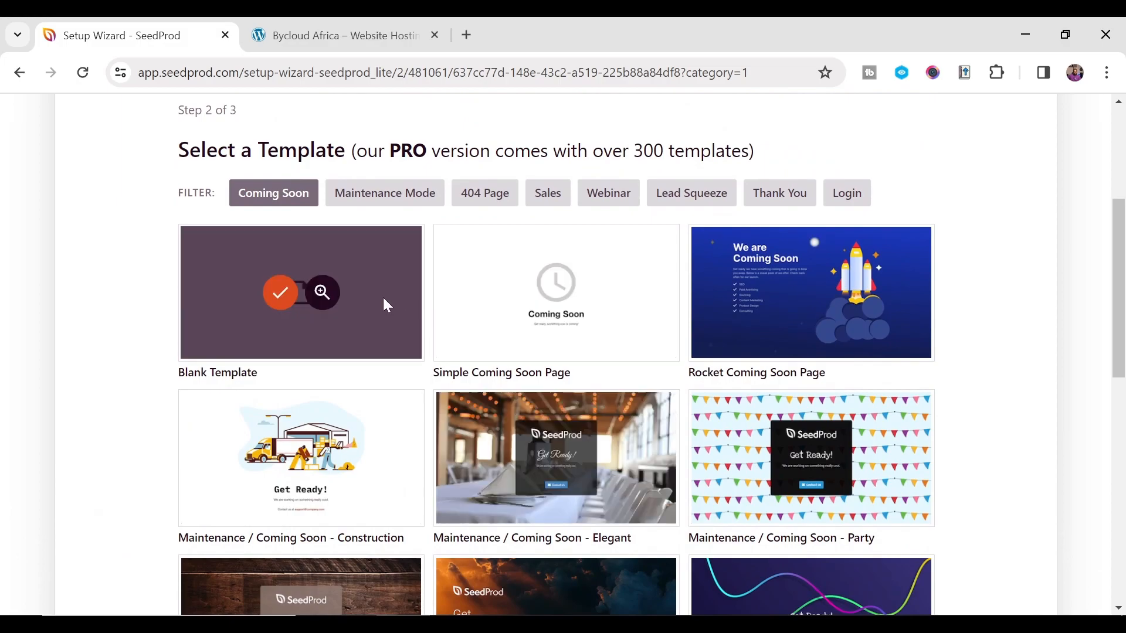
mouse_move(819, 324)
click(791, 296)
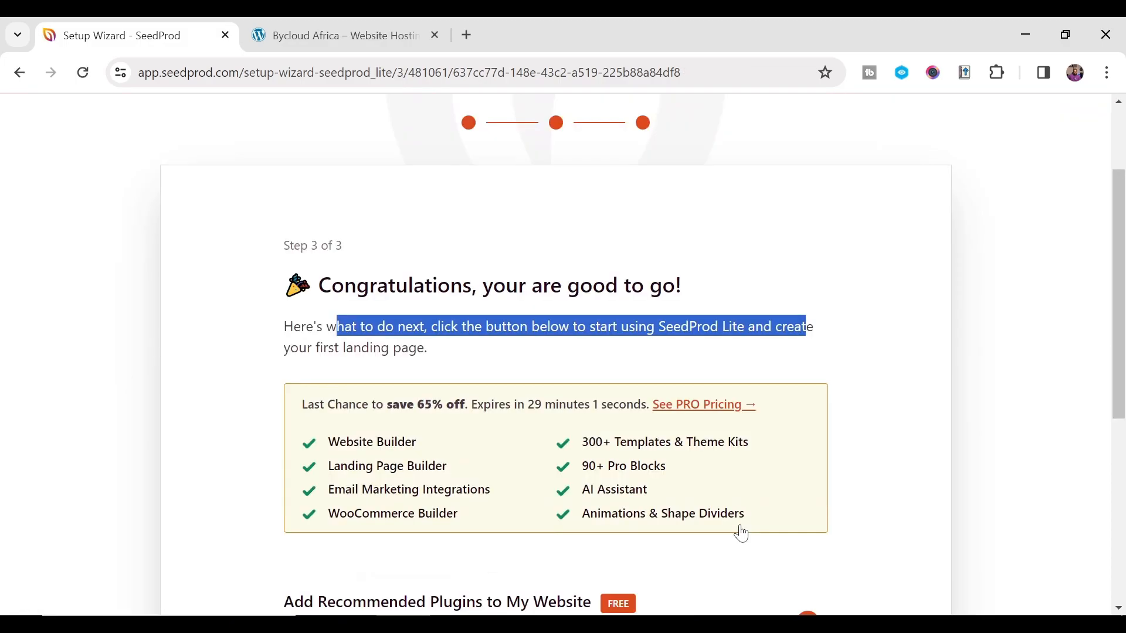
scroll(737, 527, up, 1)
scroll(380, 227, up, 2)
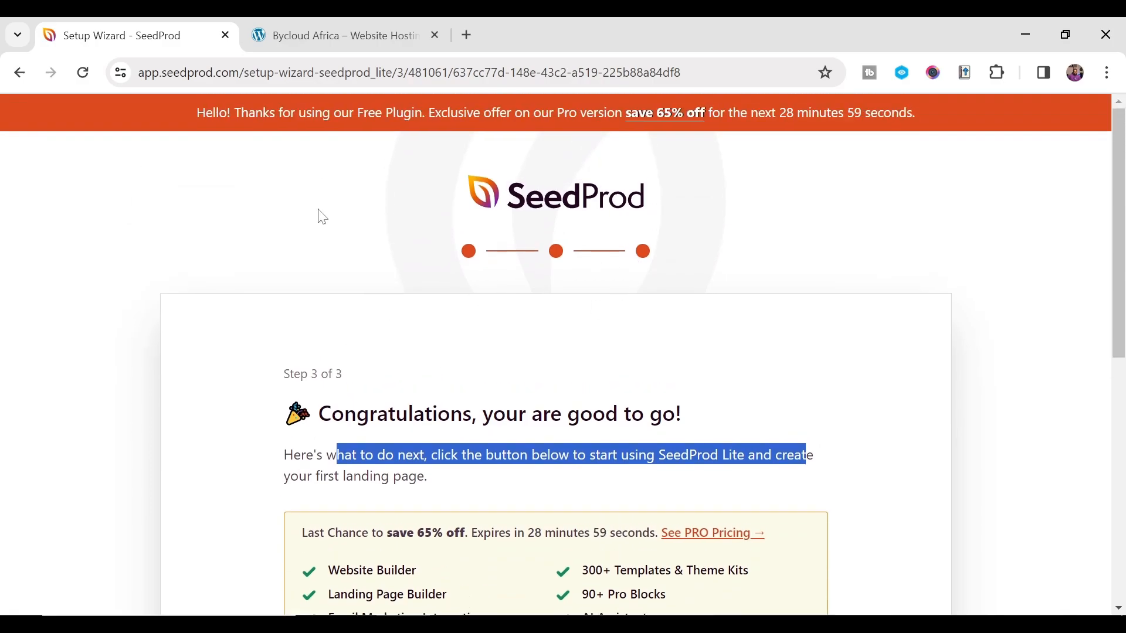
- Complete the wizard with Finish Setup & Start Building Your Page
scroll(520, 282, down, 2)
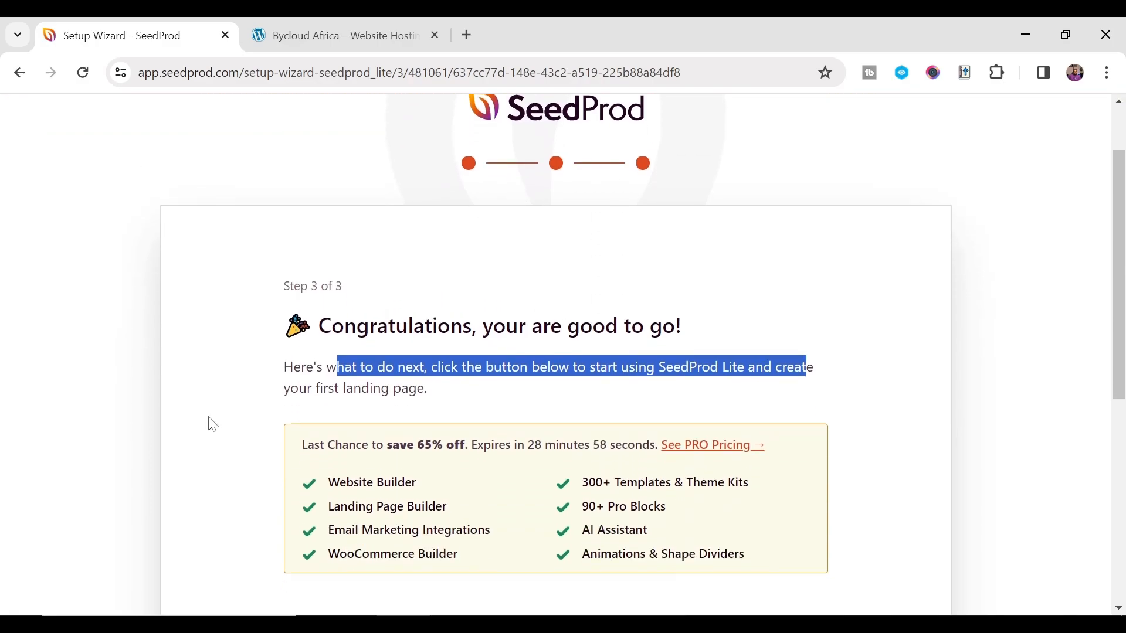
click(596, 352)
scroll(645, 363, down, 5)
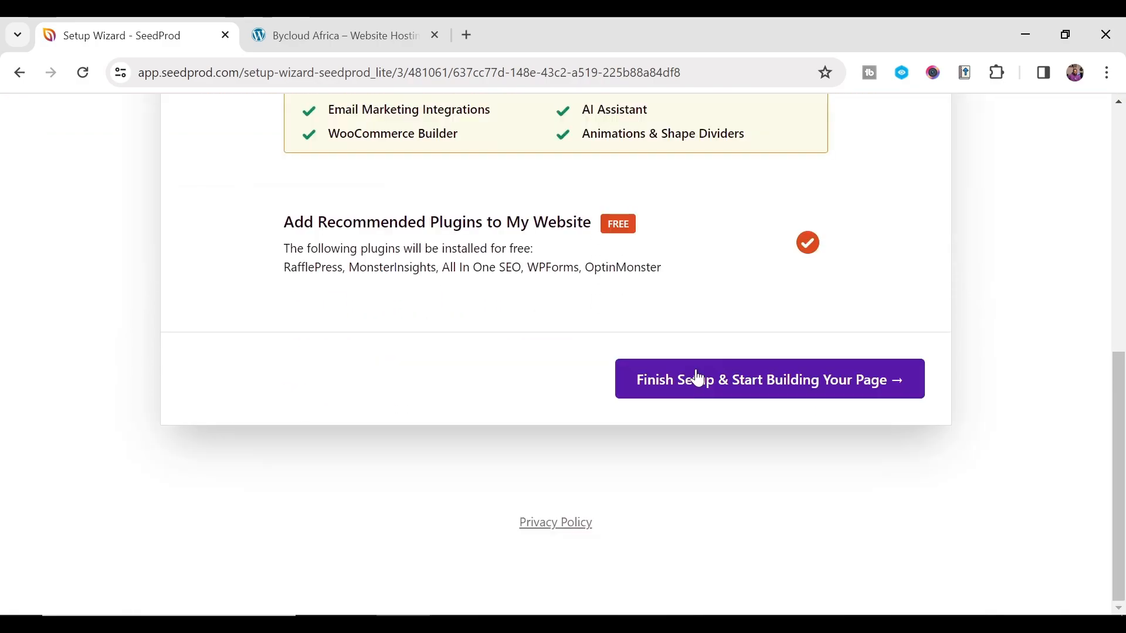
click(764, 387)
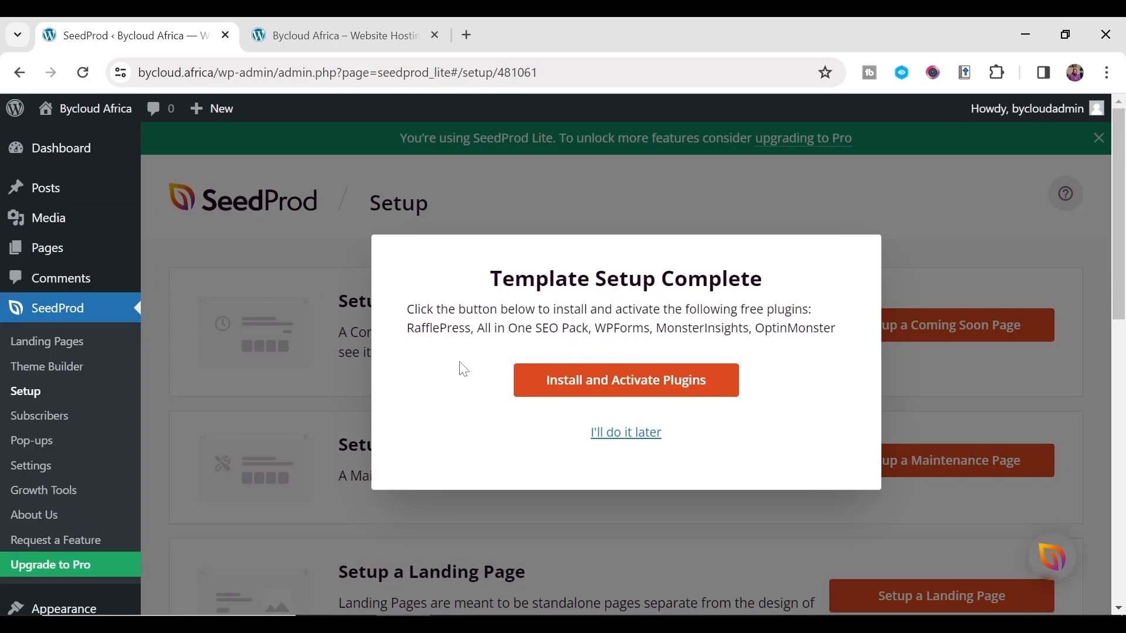
- Skip the recommended free plugins by choosing I'll do it later
drag(433, 309, 680, 324)
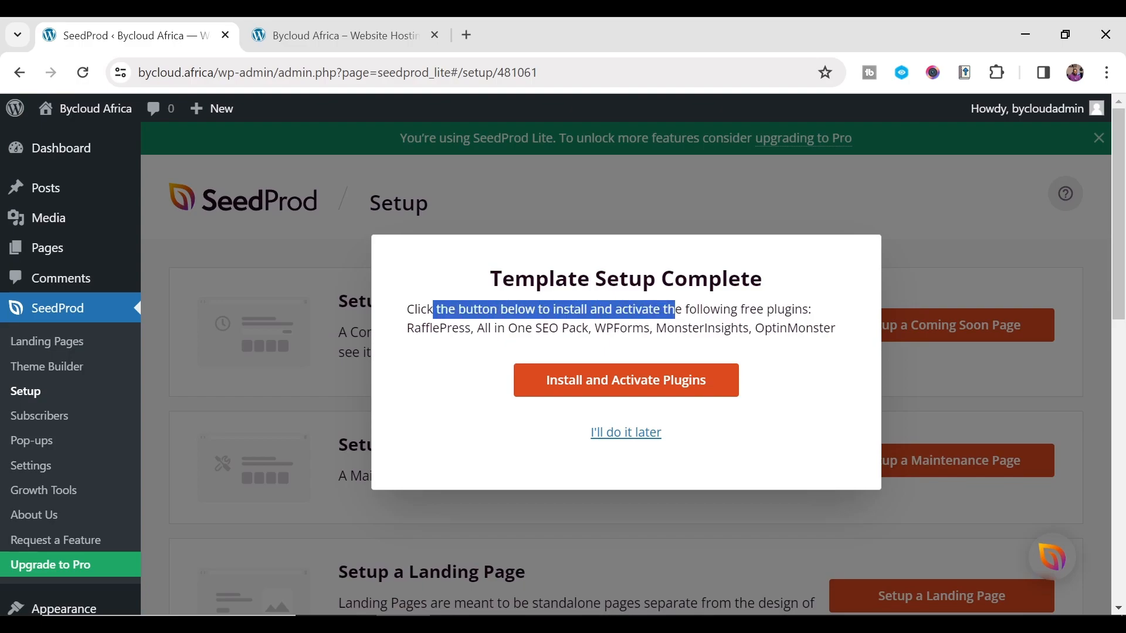
click(497, 346)
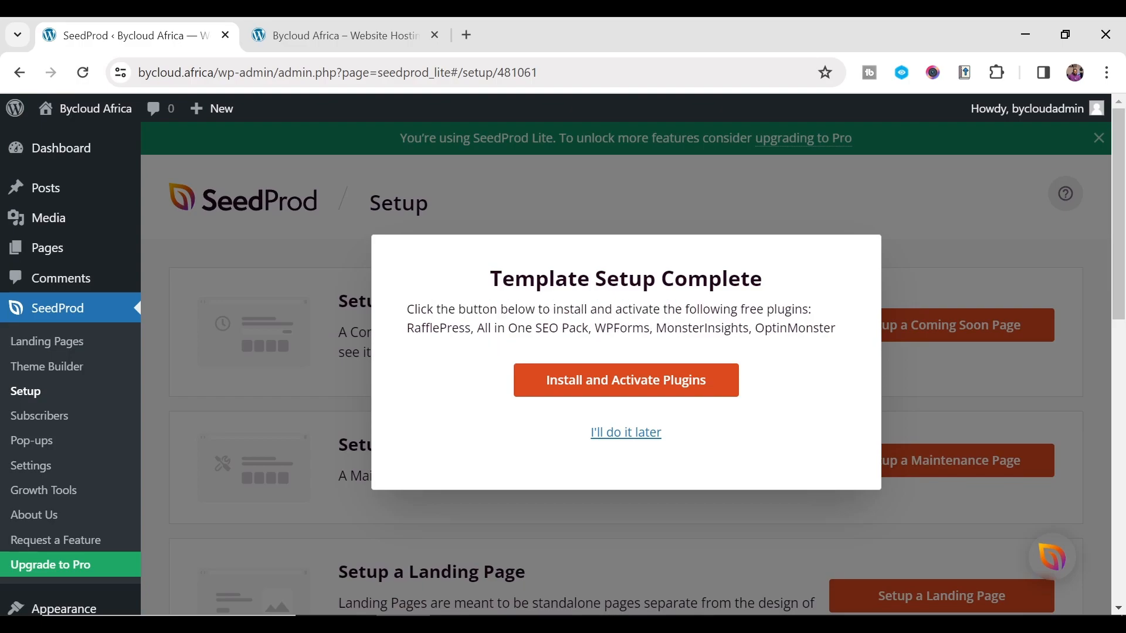
click(625, 433)
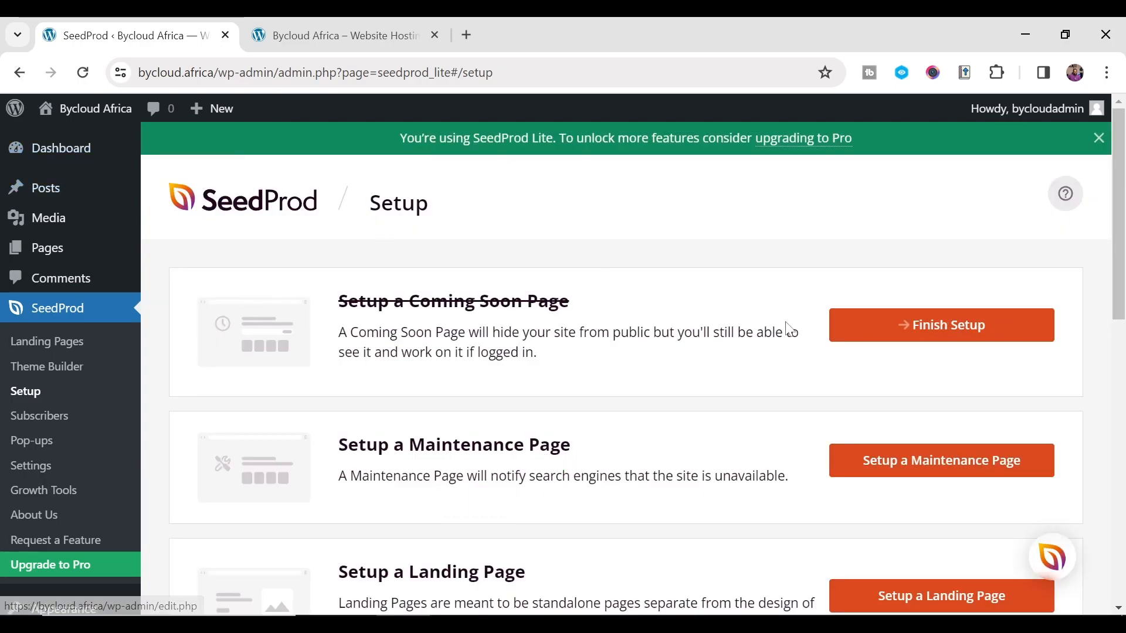
- Open the Rocket coming-soon page in the builder and select its rocket image block
click(924, 340)
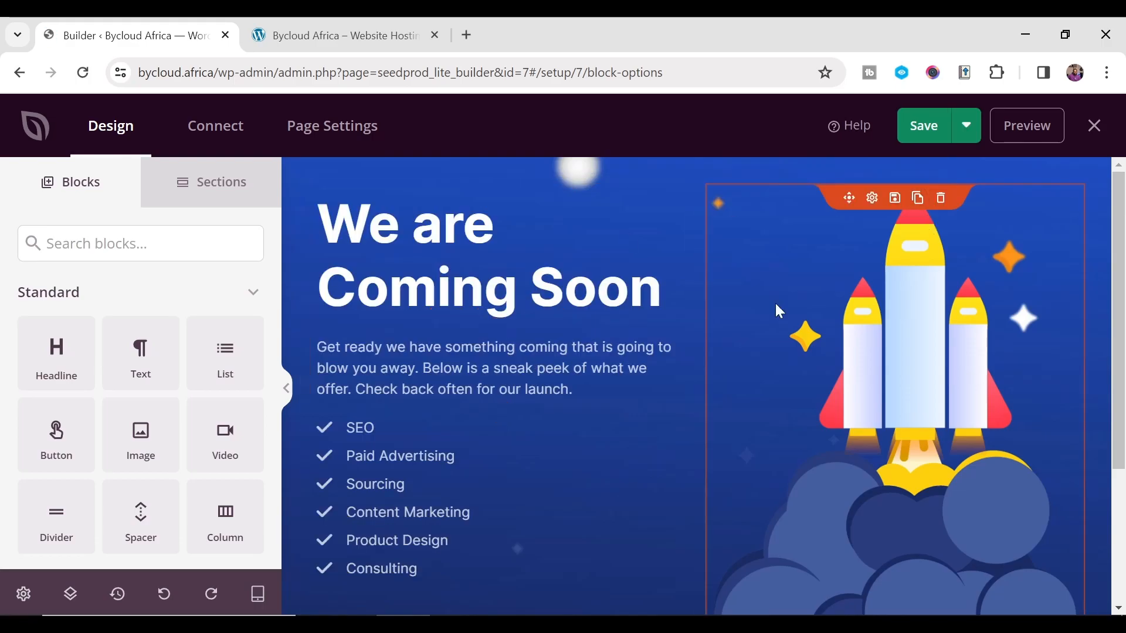
scroll(301, 448, down, 3)
scroll(302, 448, up, 3)
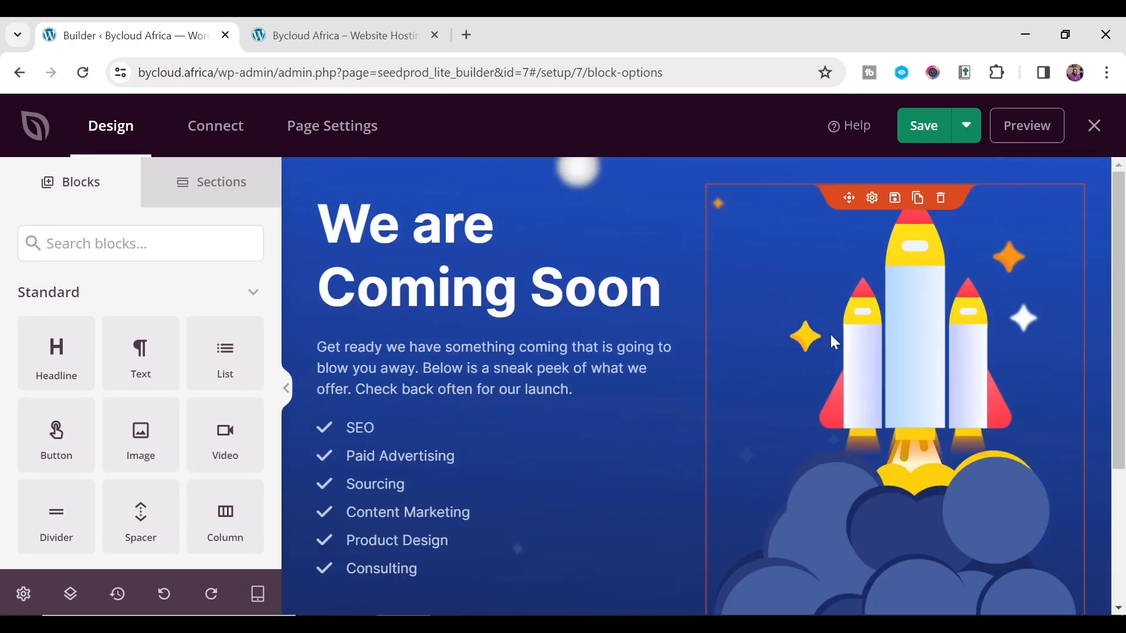
click(924, 342)
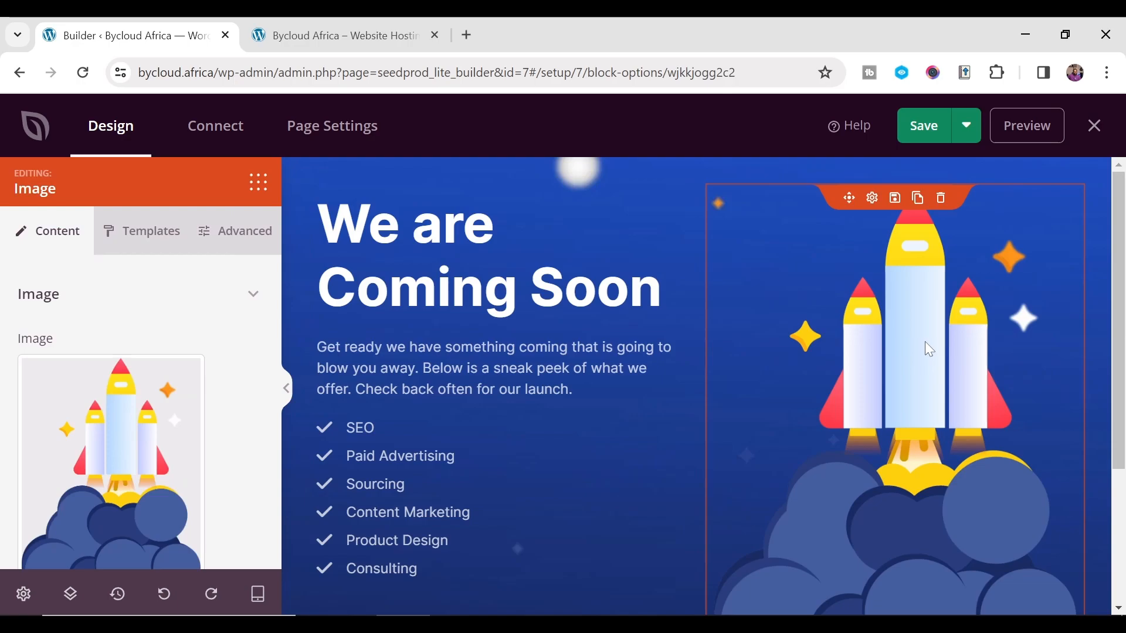
scroll(849, 351, down, 1)
scroll(622, 323, up, 1)
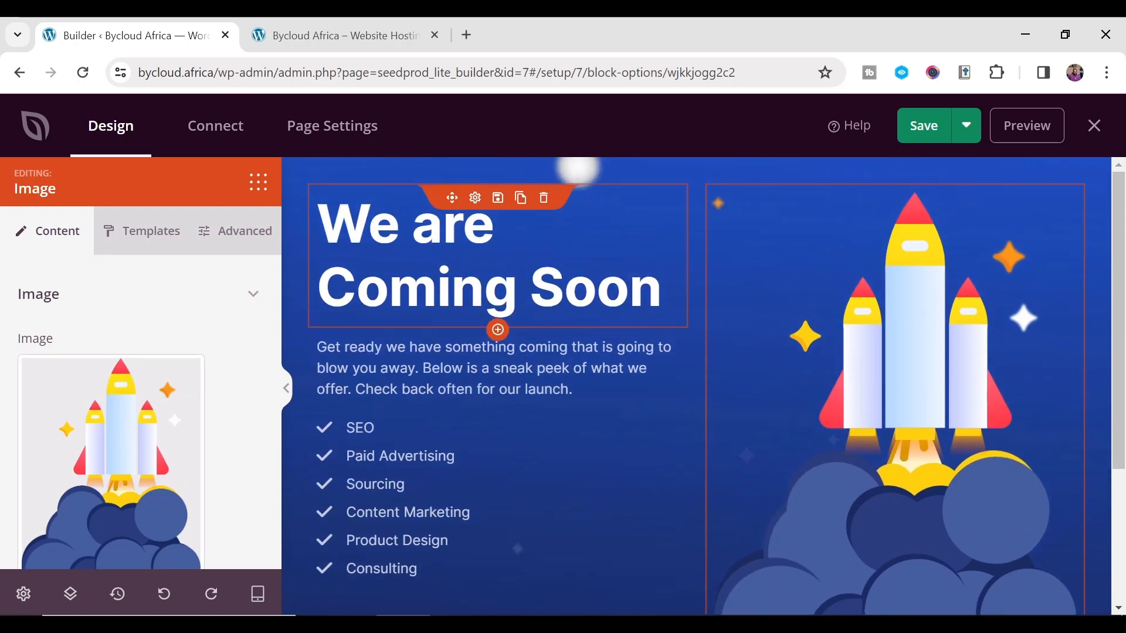
- Delete the background image under Global Settings > Background
click(528, 264)
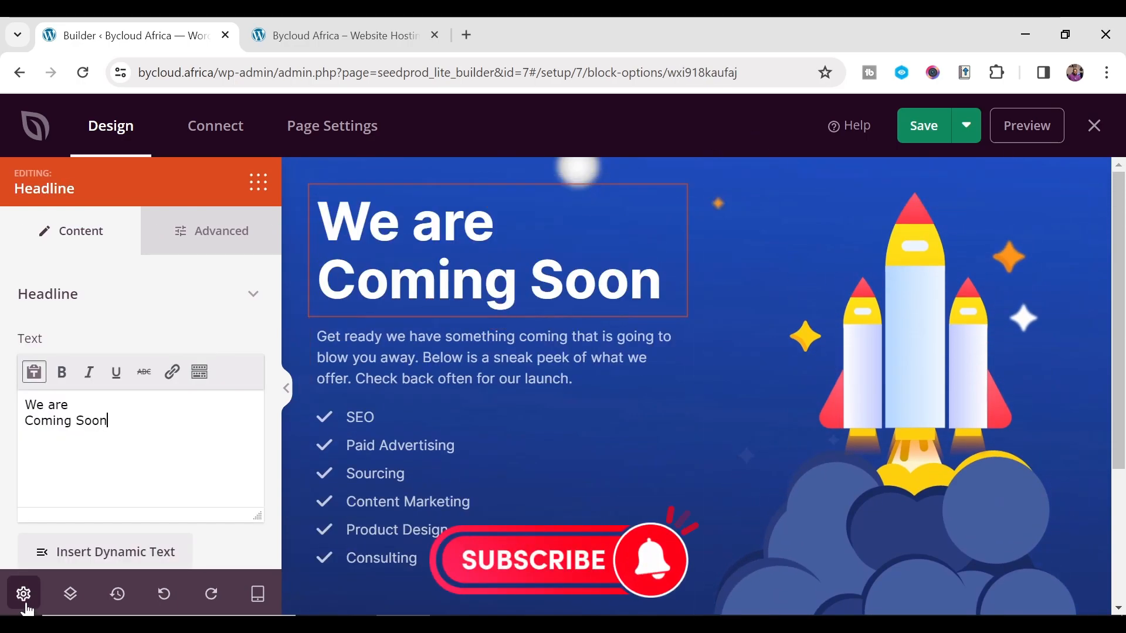
click(25, 601)
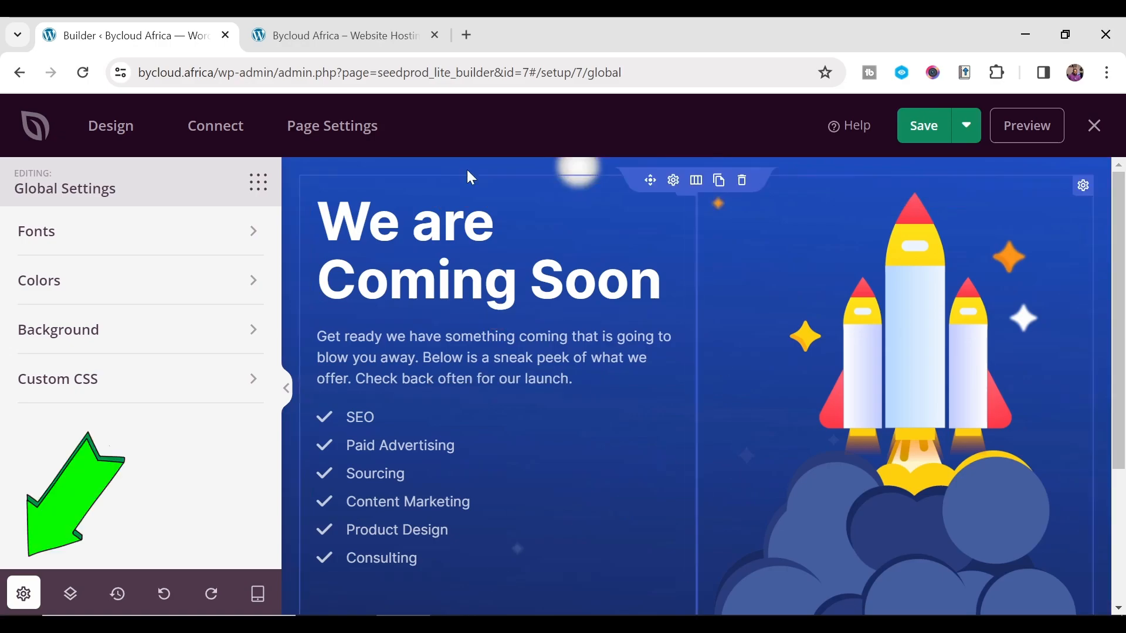
click(61, 329)
scroll(65, 336, down, 3)
scroll(65, 340, down, 2)
scroll(133, 344, up, 3)
click(163, 370)
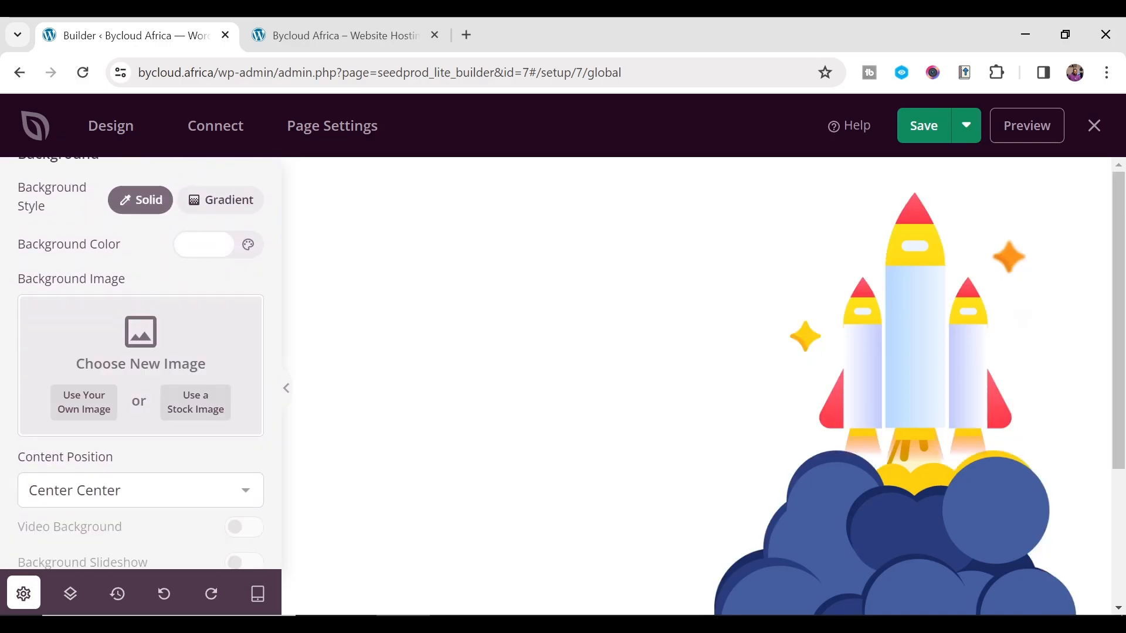
- Choose Use Your Own Image and browse the computer to the Desktop folder
click(98, 406)
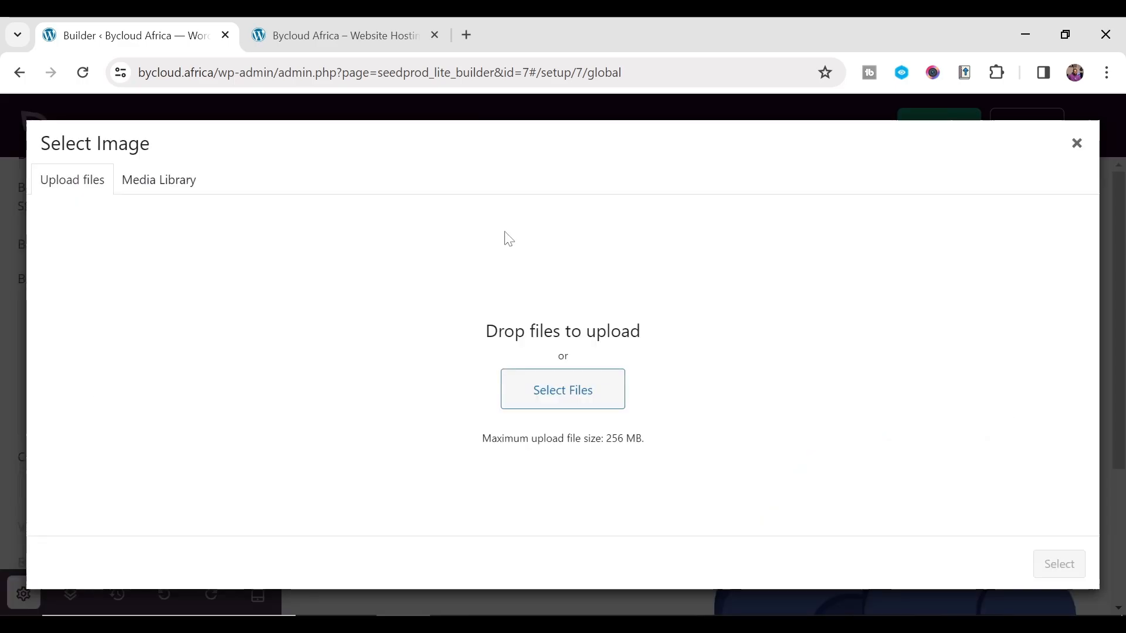
click(569, 397)
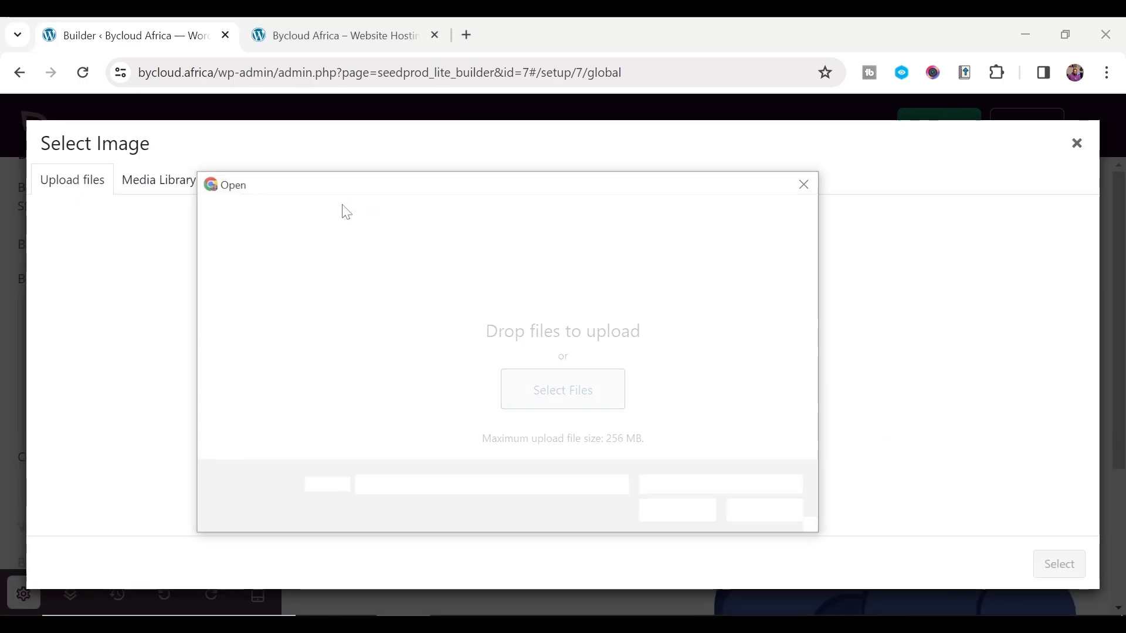
drag(371, 400, 366, 284)
drag(362, 283, 371, 355)
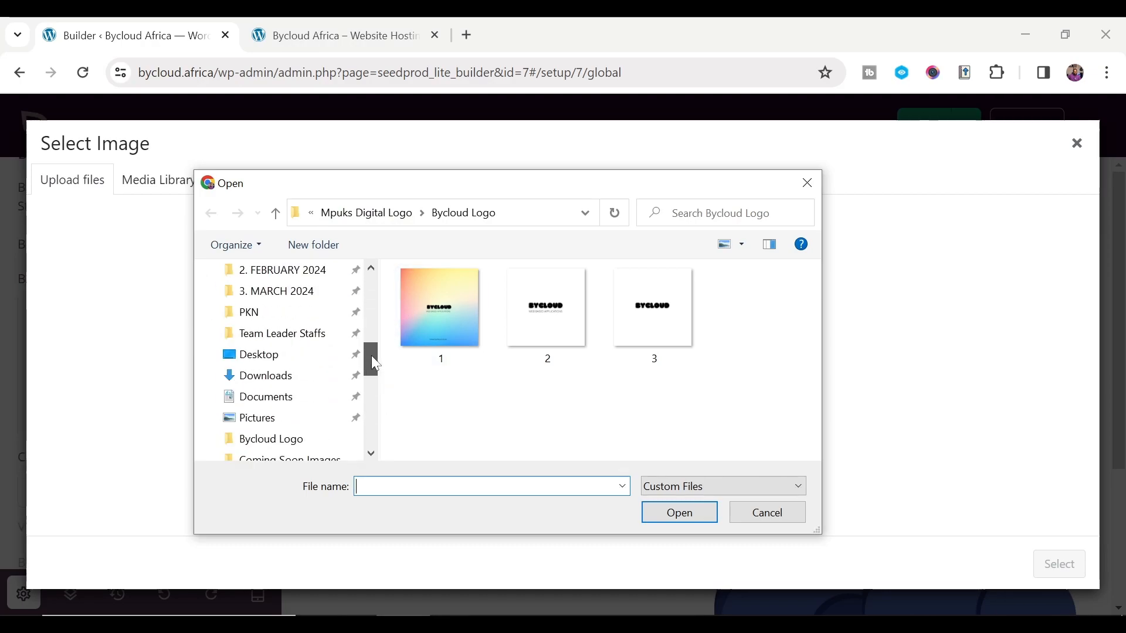
click(273, 356)
- Pick ultra-detailed-nebula-abstract-wallpaper-4 from Coming Soon Images and open it for upload
double_click(488, 320)
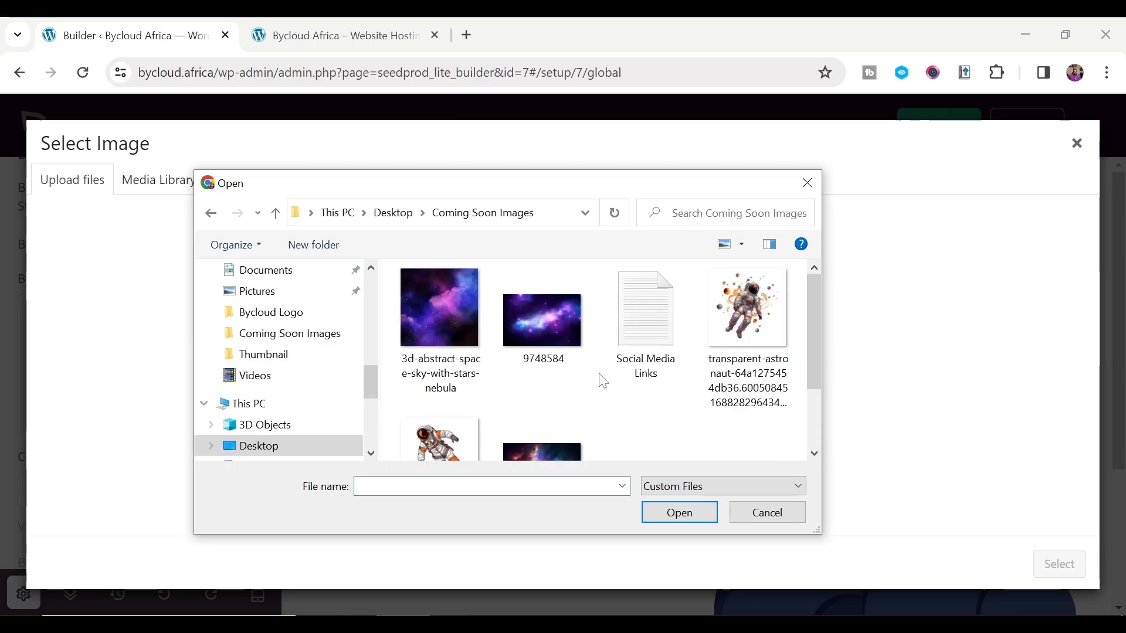
scroll(519, 350, down, 3)
scroll(519, 352, up, 3)
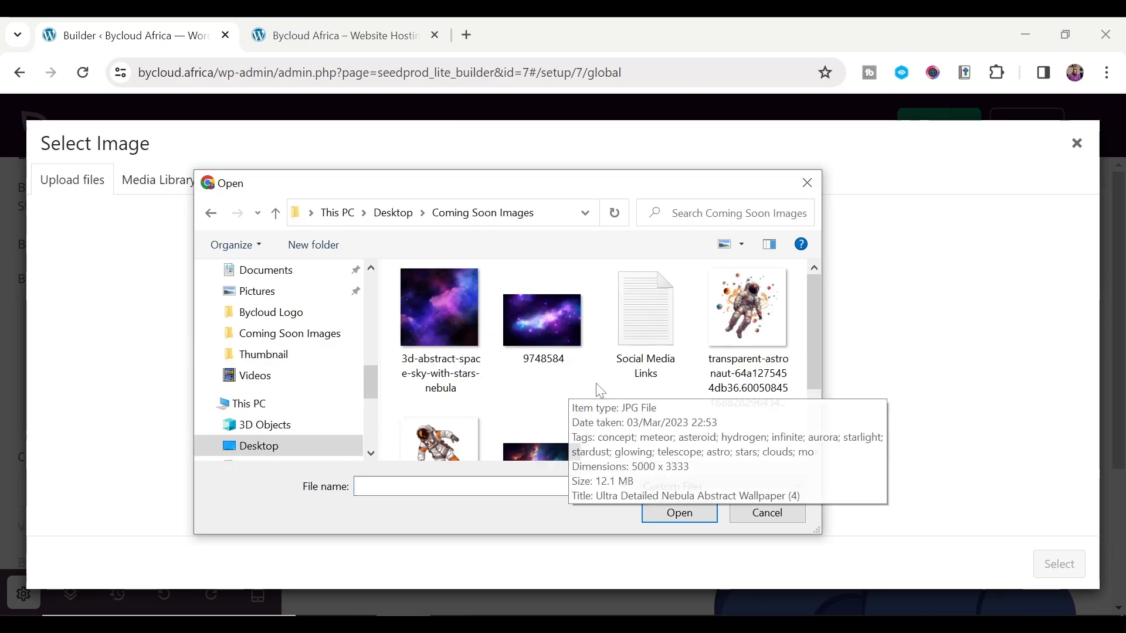
click(476, 358)
click(530, 325)
scroll(530, 325, down, 3)
scroll(448, 316, up, 3)
scroll(447, 312, down, 3)
click(543, 365)
click(678, 512)
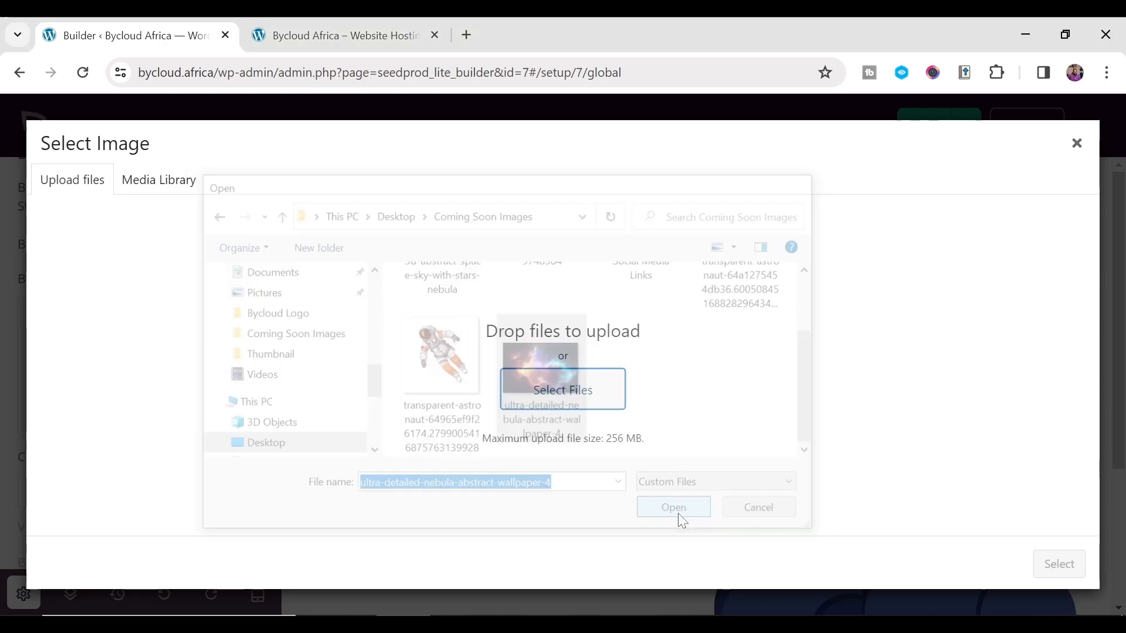
- Open tinyjpg.com in a new browser tab
key(ctrl+t)
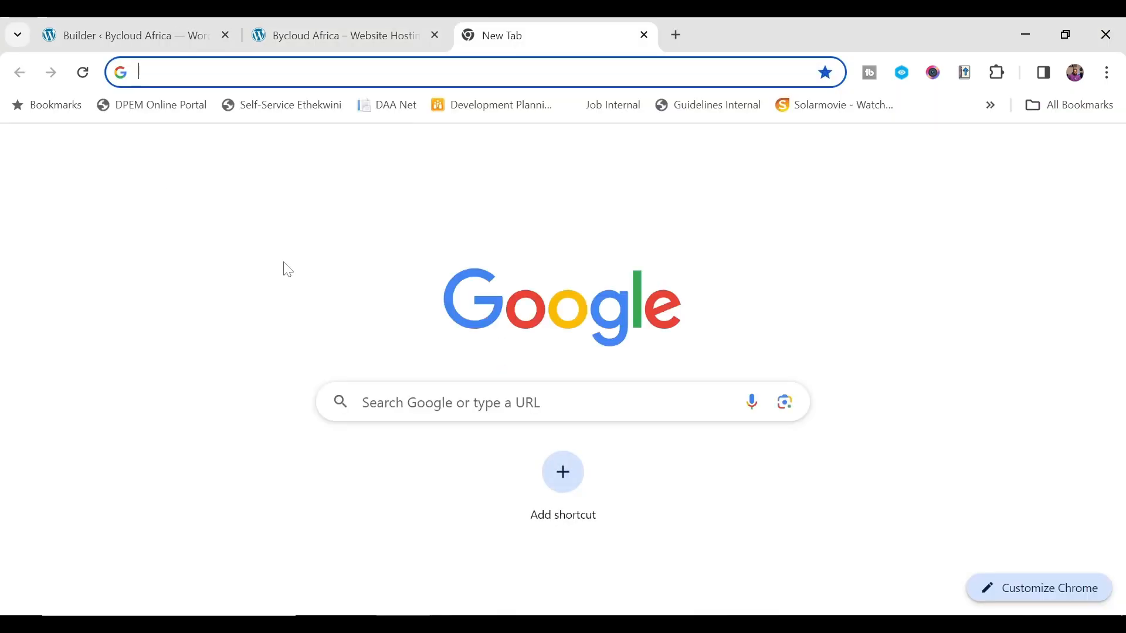
text(tui)
key(BackSpace)
key(BackSpace)
text(in)
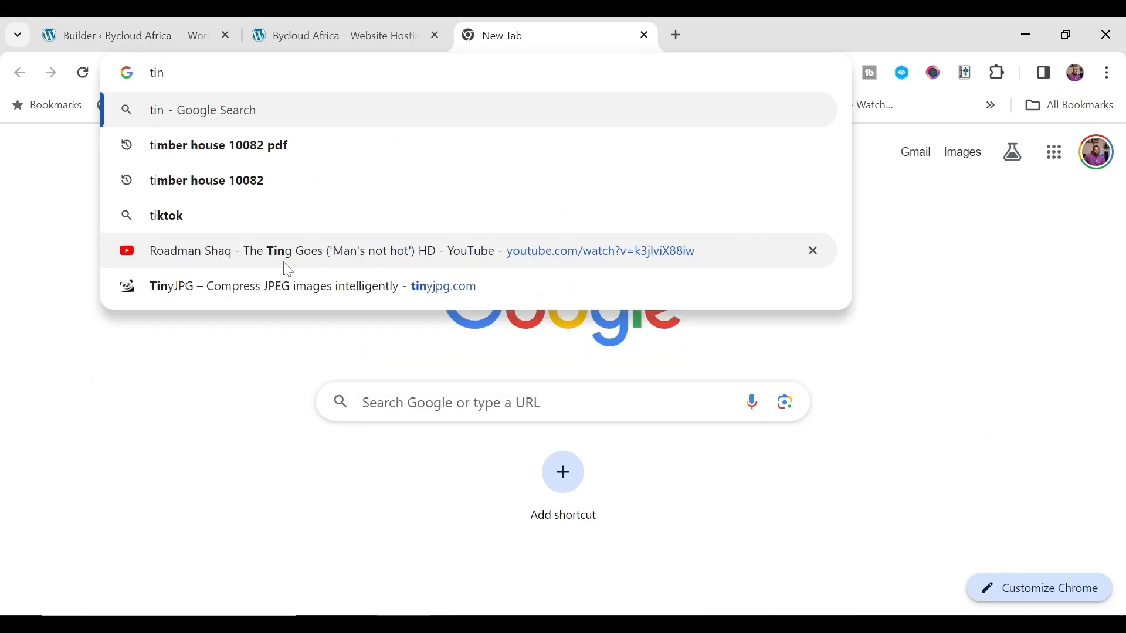
text(y)
click(284, 261)
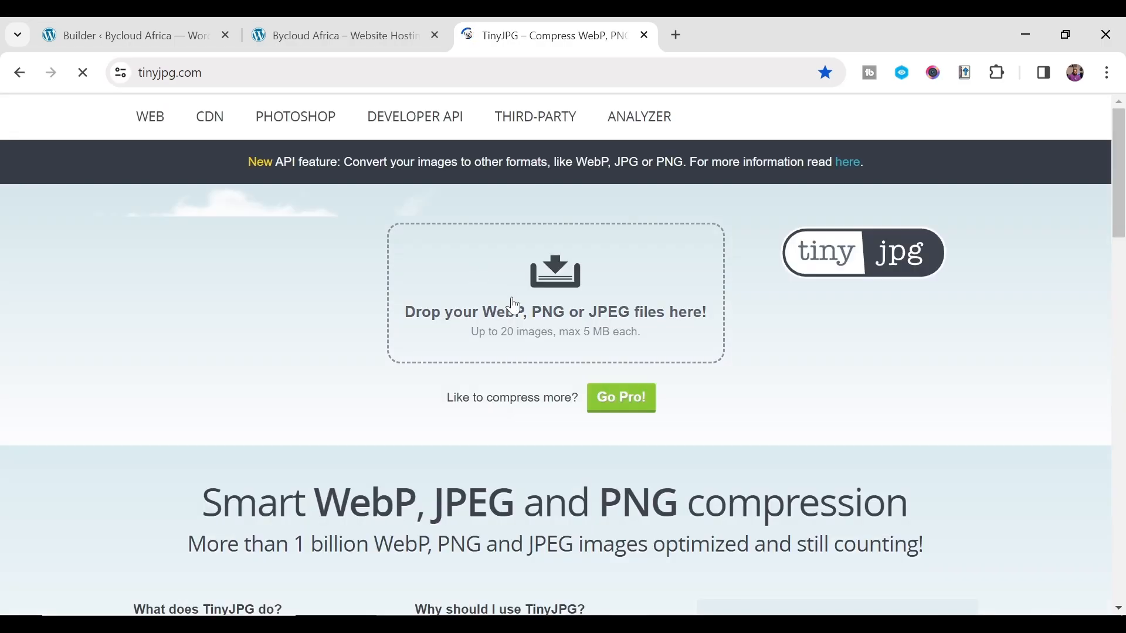
- Open ultra-detailed-nebula-abstract-wallpaper-4.jpg from Coming Soon Images in the image viewer
click(511, 624)
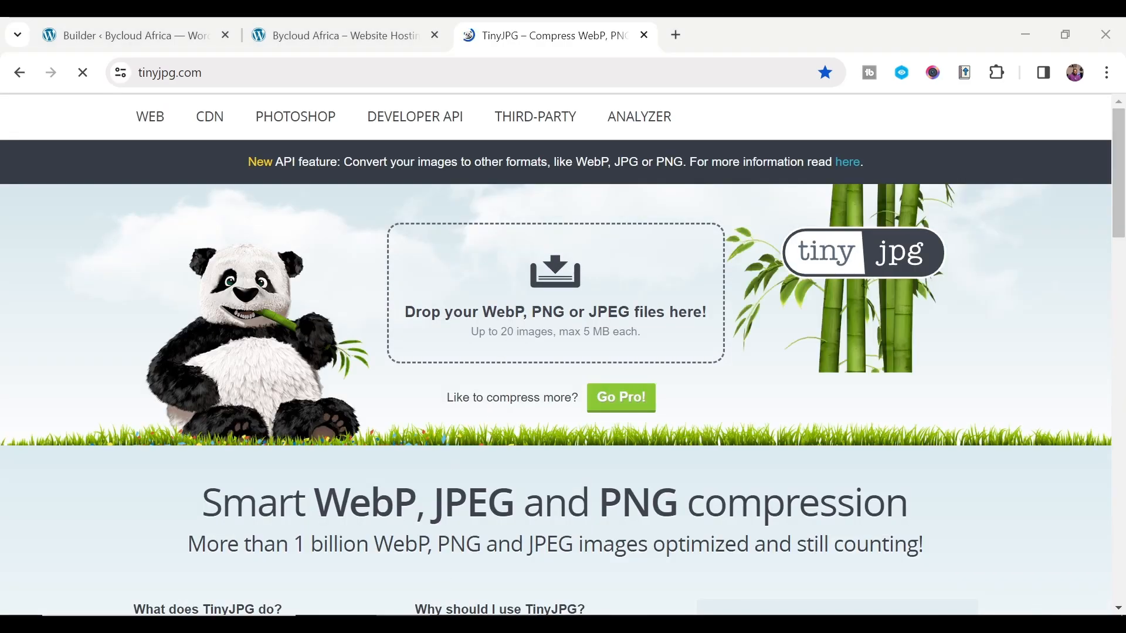
click(970, 500)
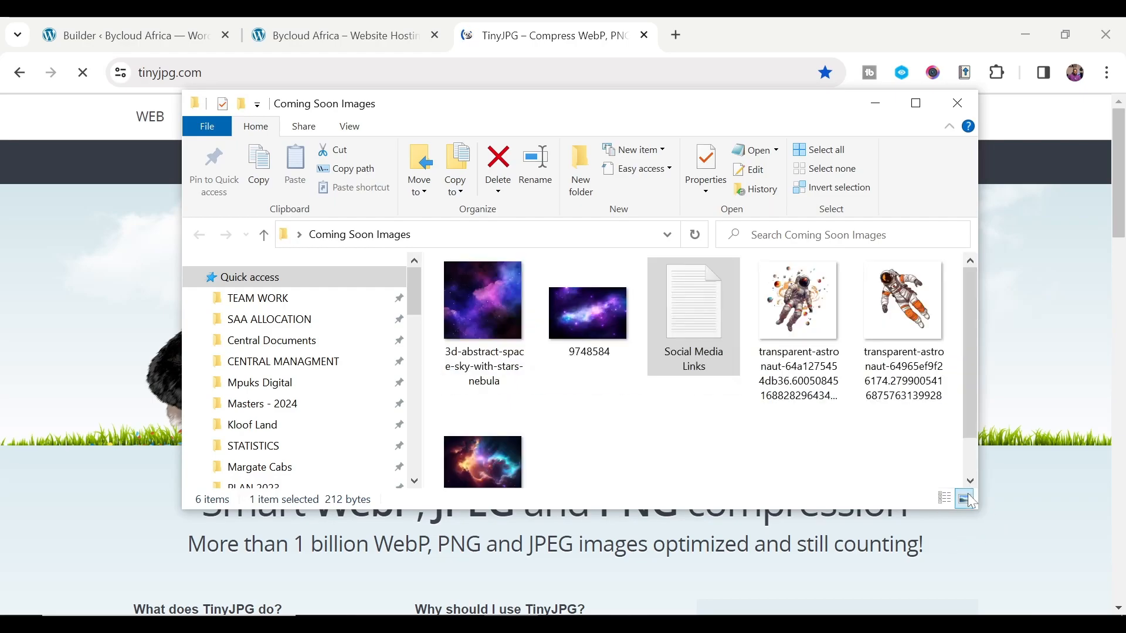
click(519, 458)
mouse_move(574, 107)
mouse_down()
mouse_move(616, 614)
mouse_move(557, 16)
mouse_move(556, 103)
mouse_up()
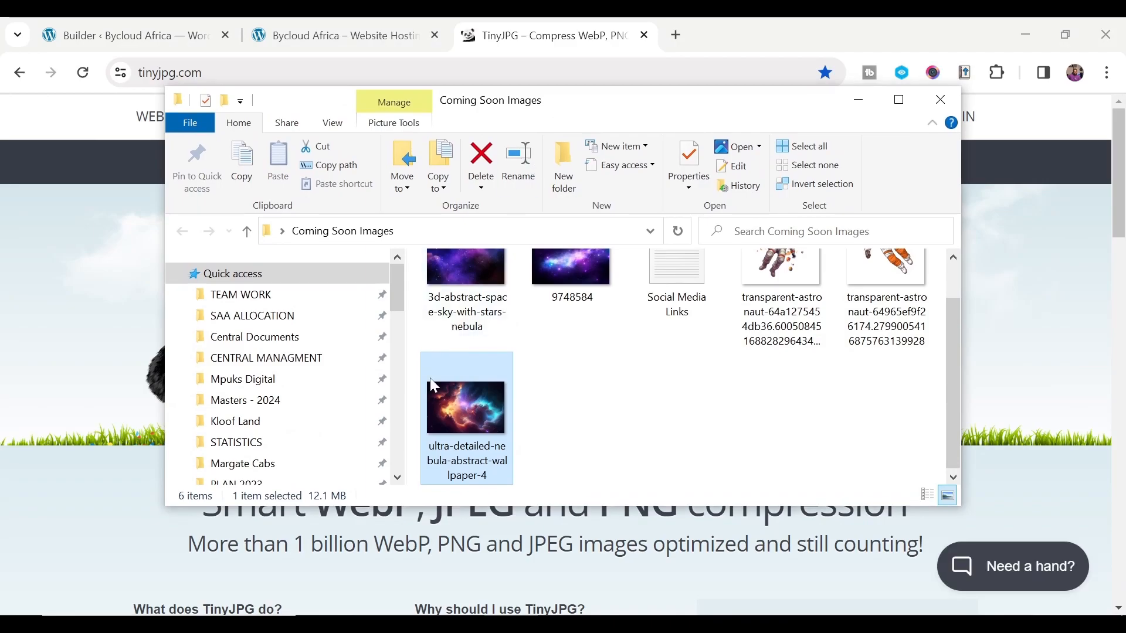
double_click(443, 416)
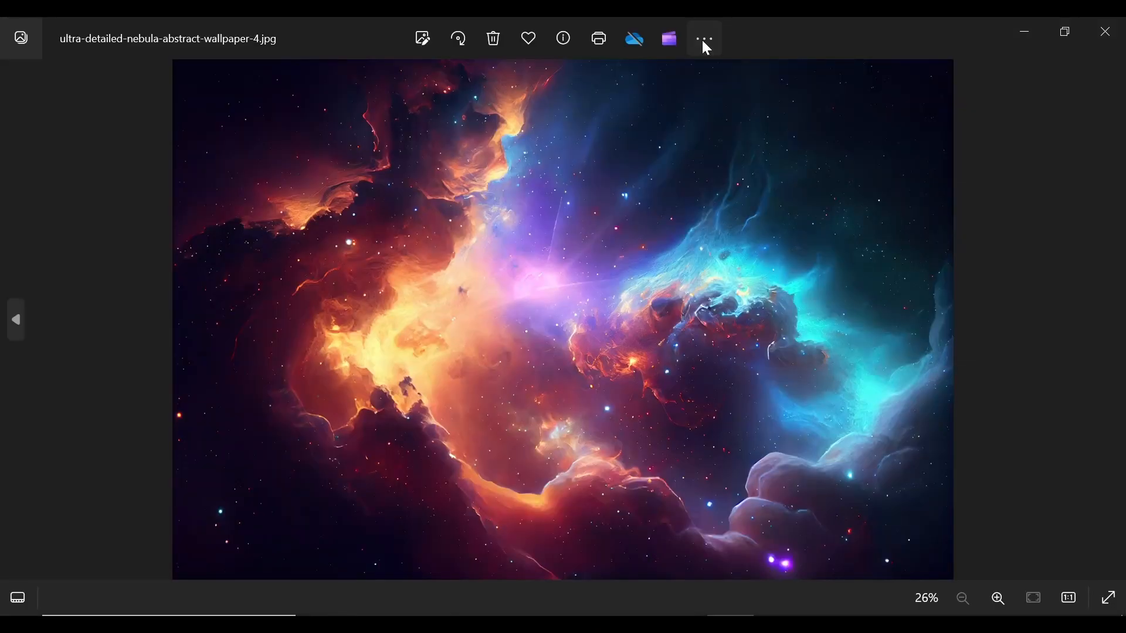
- Resize the nebula wallpaper to 1920 × 1280 in Windows Photos
click(706, 47)
click(705, 46)
click(706, 50)
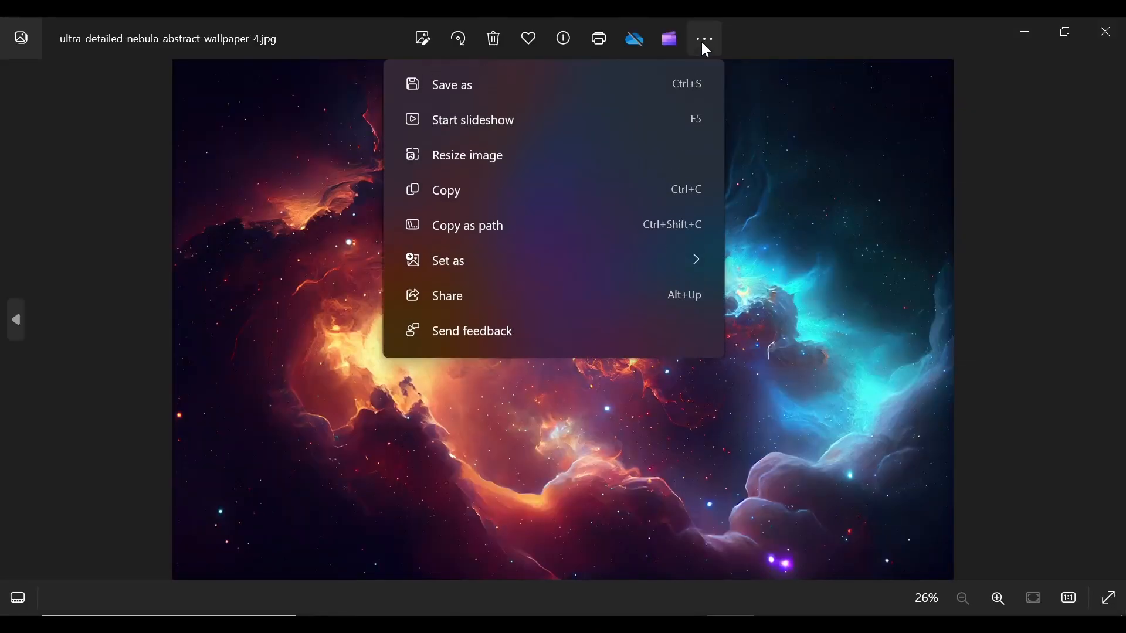
scroll(475, 138, down, 1)
click(479, 120)
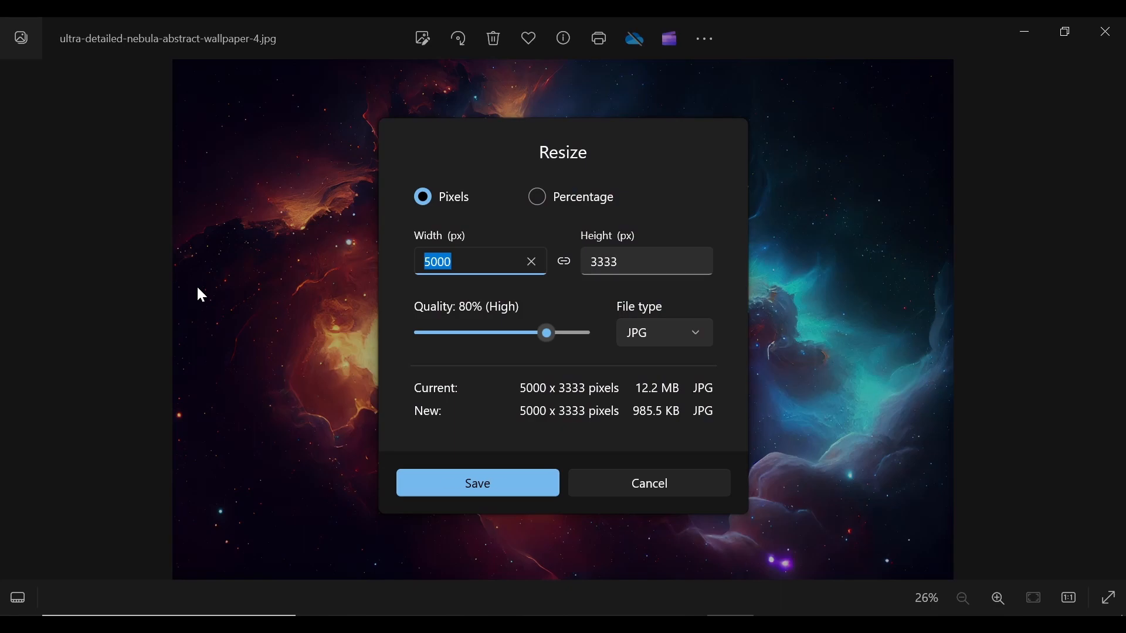
text(1280)
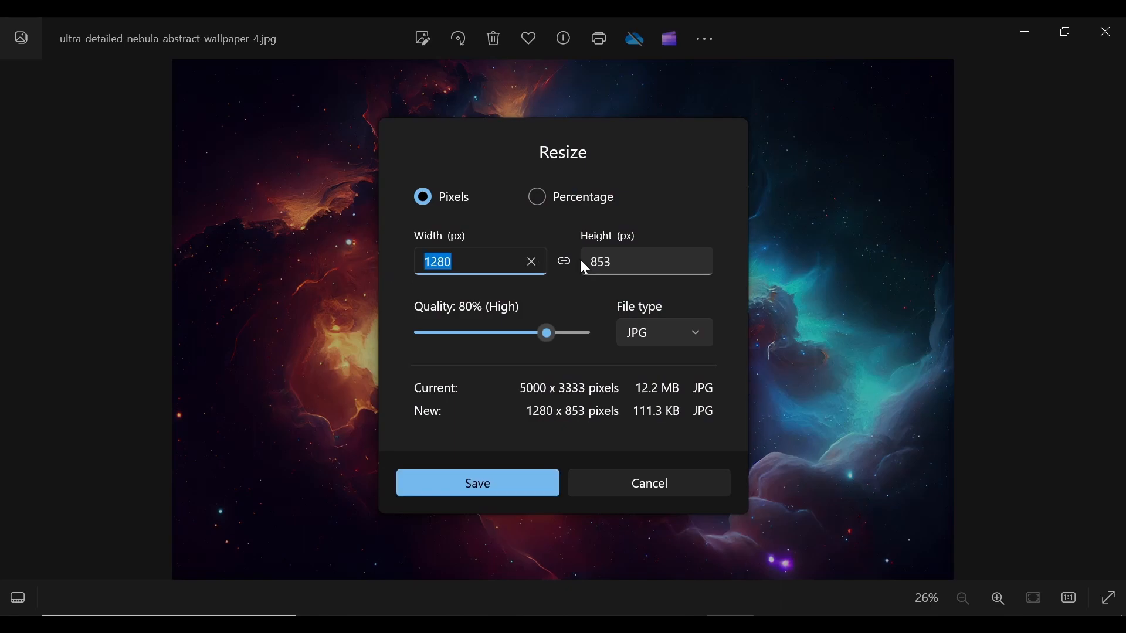
key(Tab)
text(720)
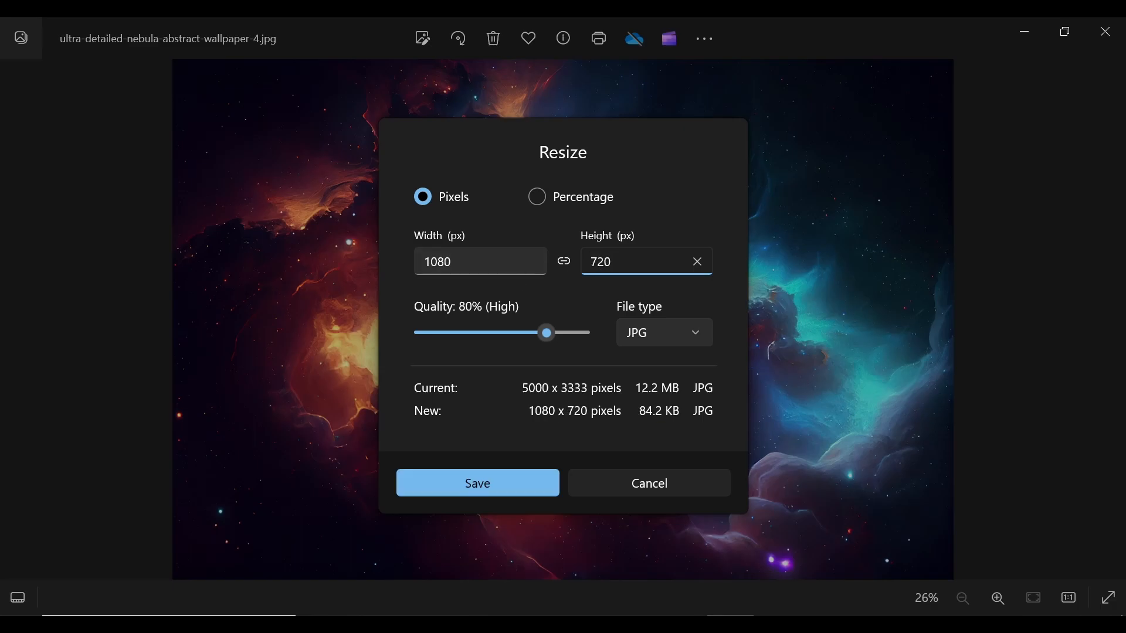
- Save the resized copy as SpaceBackground in Desktop > Coming Soon Images
click(455, 489)
scroll(88, 269, up, 3)
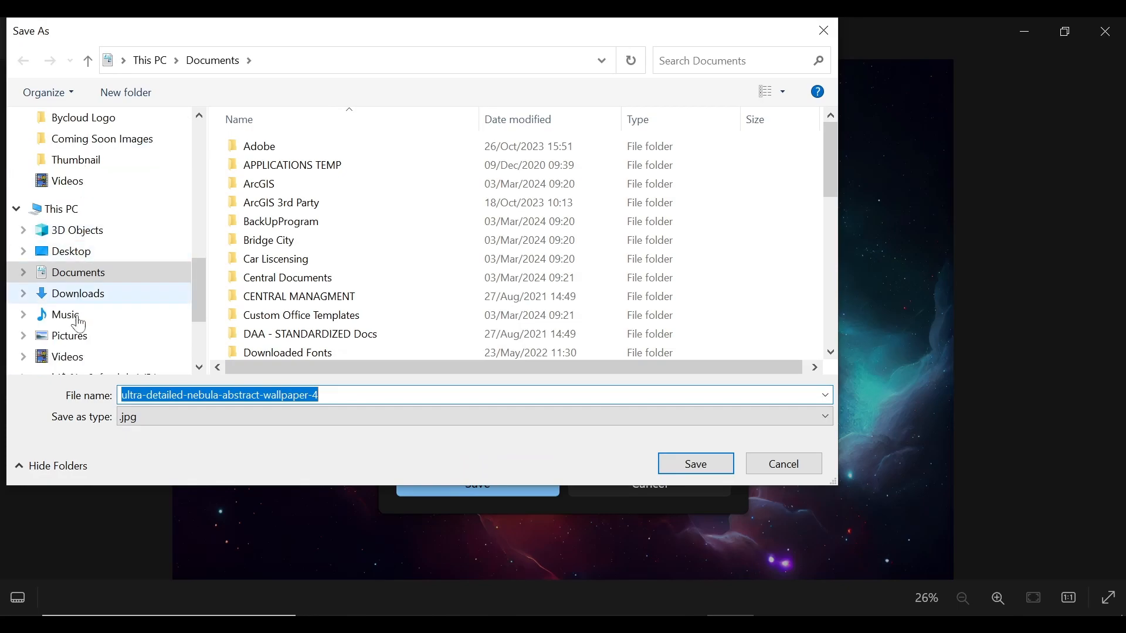
scroll(55, 330, up, 3)
click(65, 224)
click(326, 169)
double_click(328, 173)
text(SpaceBackground)
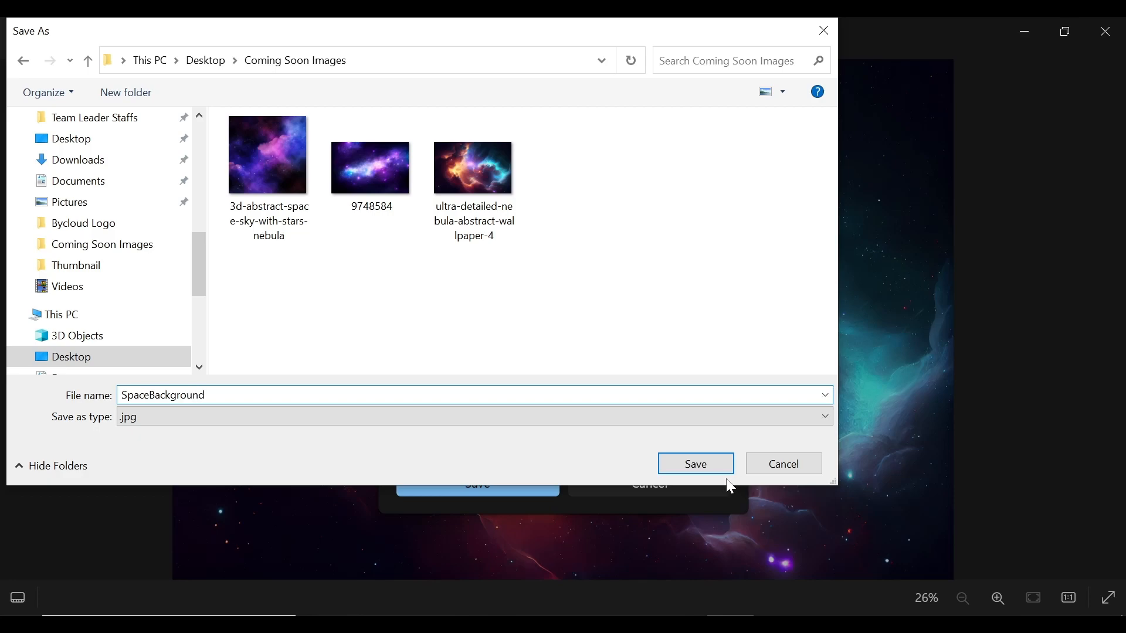
click(701, 461)
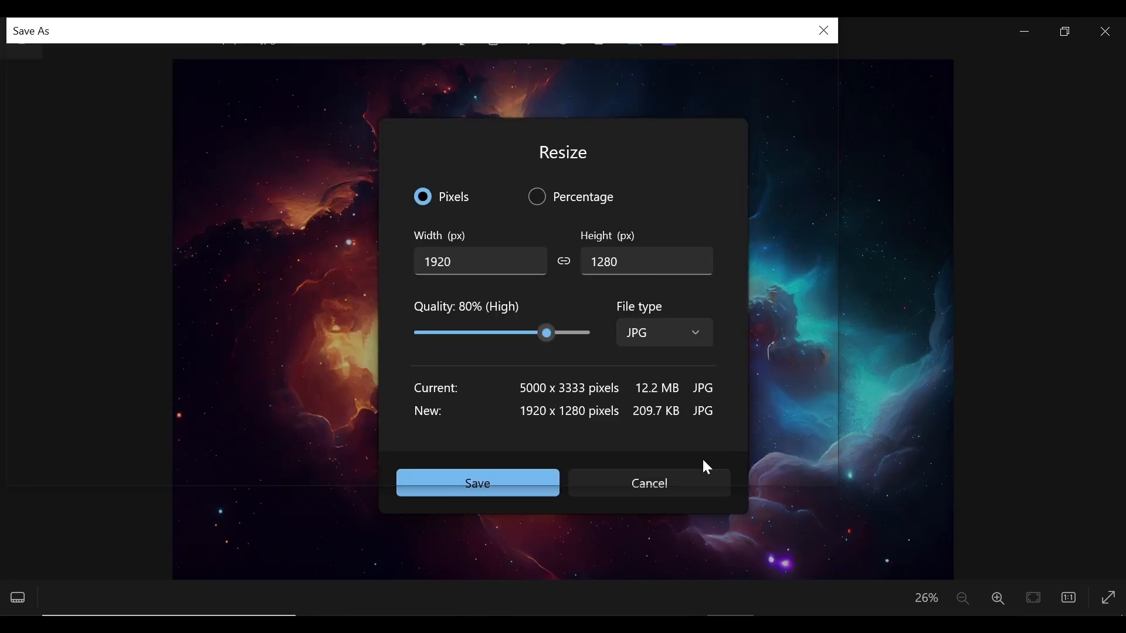
click(1037, 42)
click(544, 44)
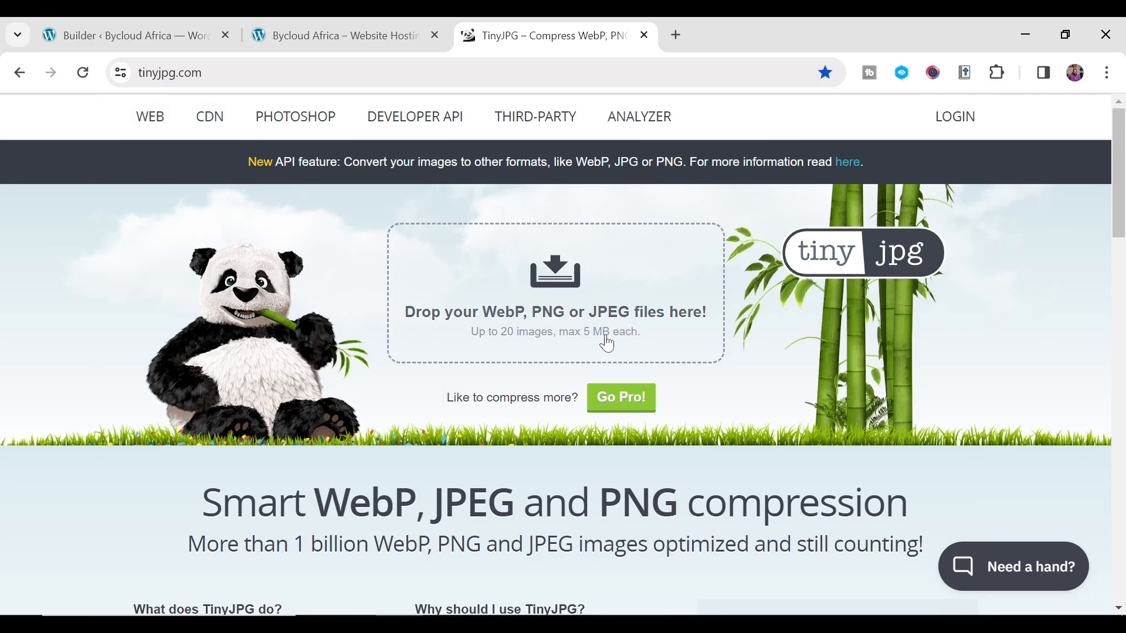
- Permanently delete the old oversized nebula image from the media library
click(340, 74)
click(351, 73)
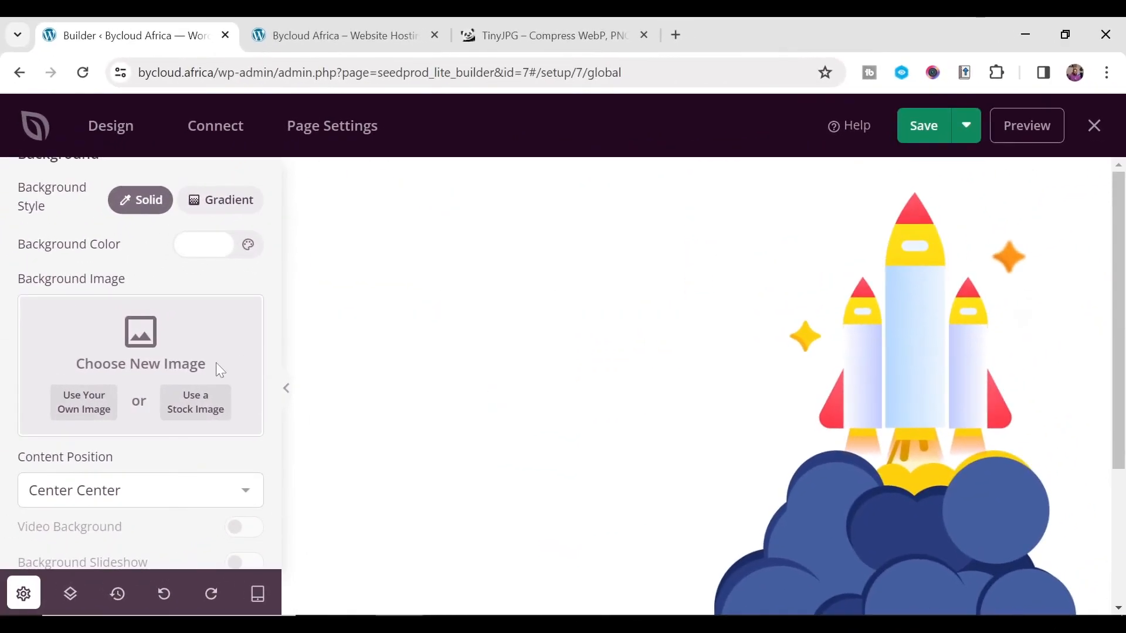
click(96, 403)
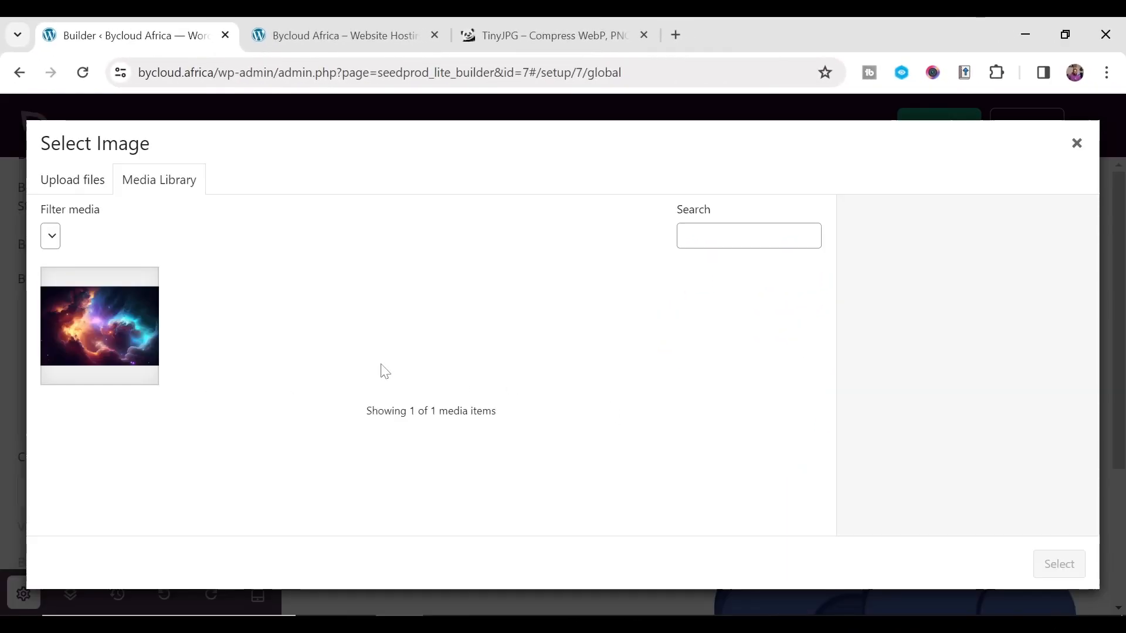
click(103, 341)
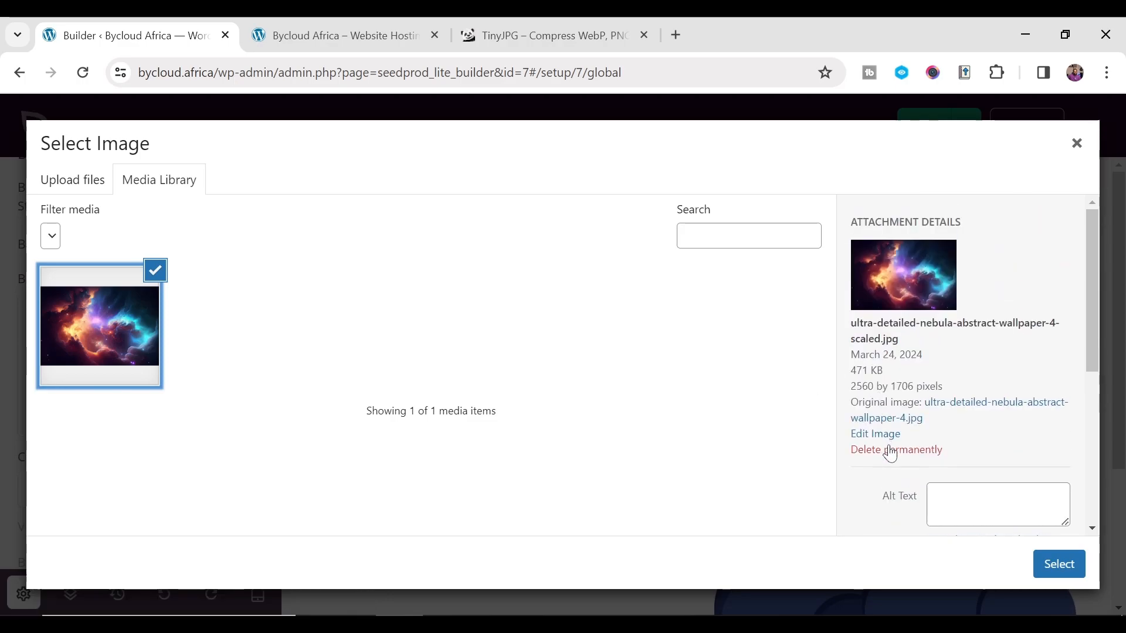
click(890, 450)
key(Return)
- Upload SpaceBackground.jpg and use it as the page background
click(592, 393)
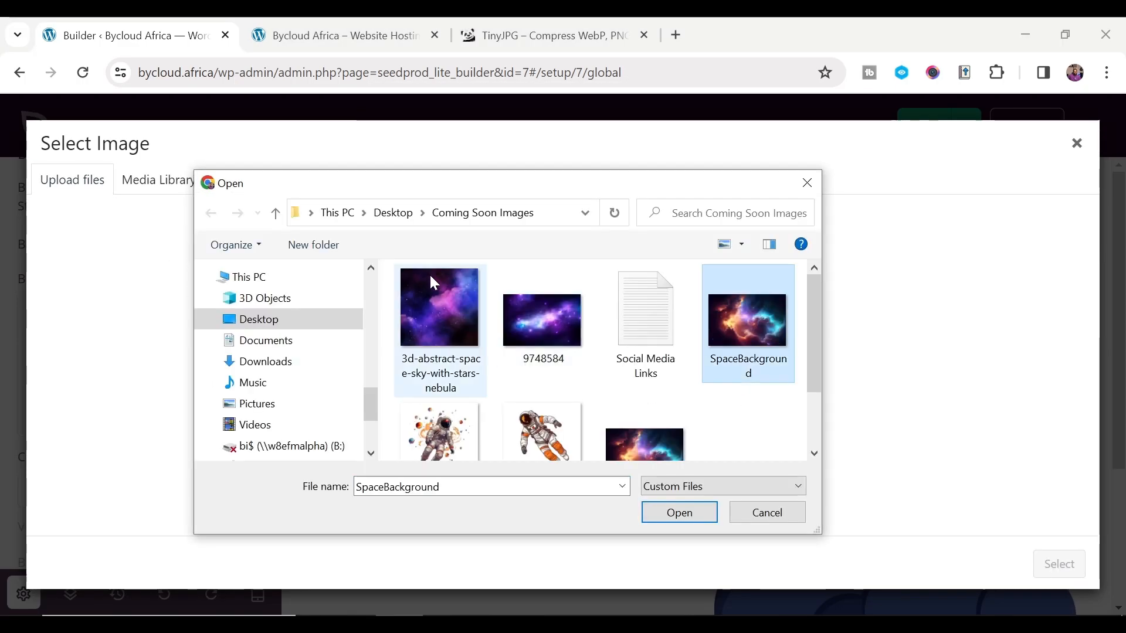
click(668, 510)
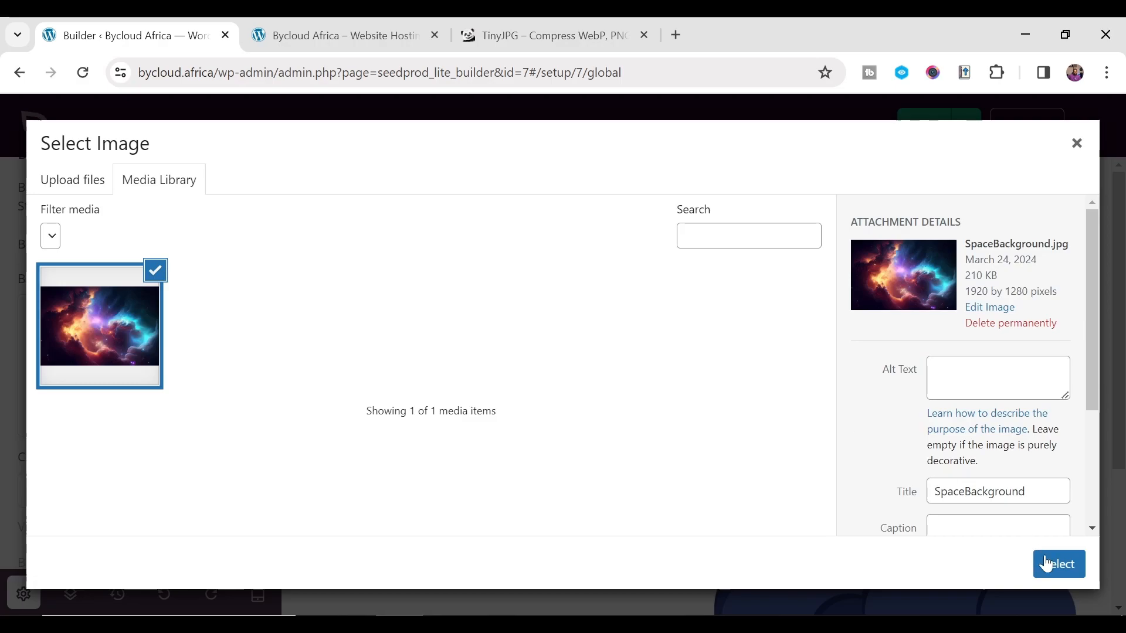
click(1055, 570)
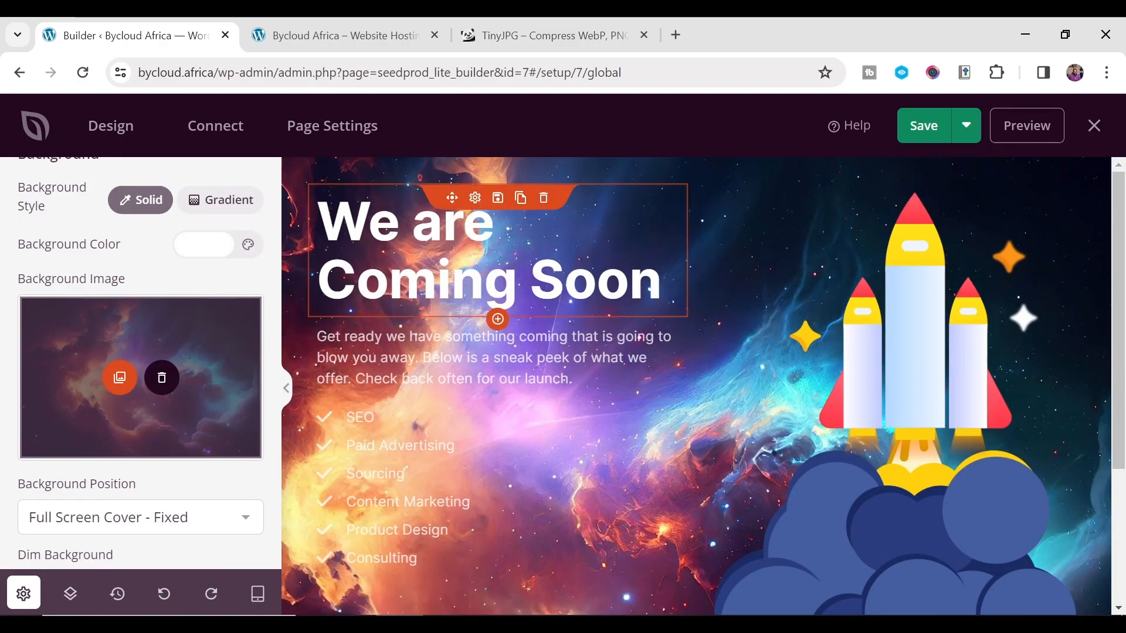
- Start replacing the rocket illustration in its image block
scroll(512, 477, down, 3)
scroll(415, 438, up, 3)
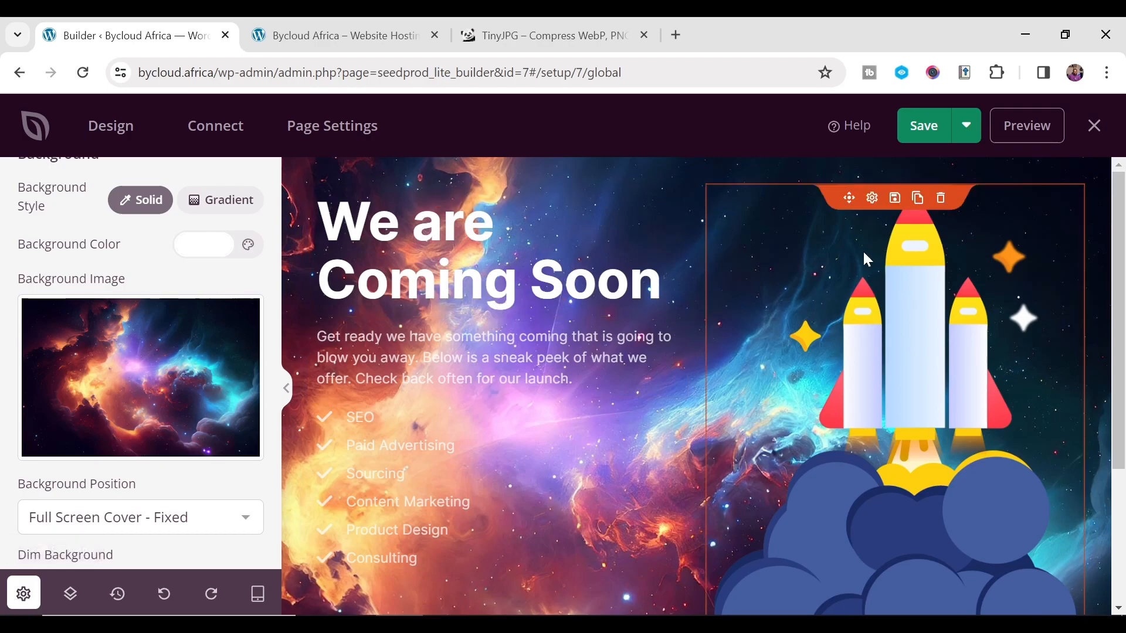
click(884, 362)
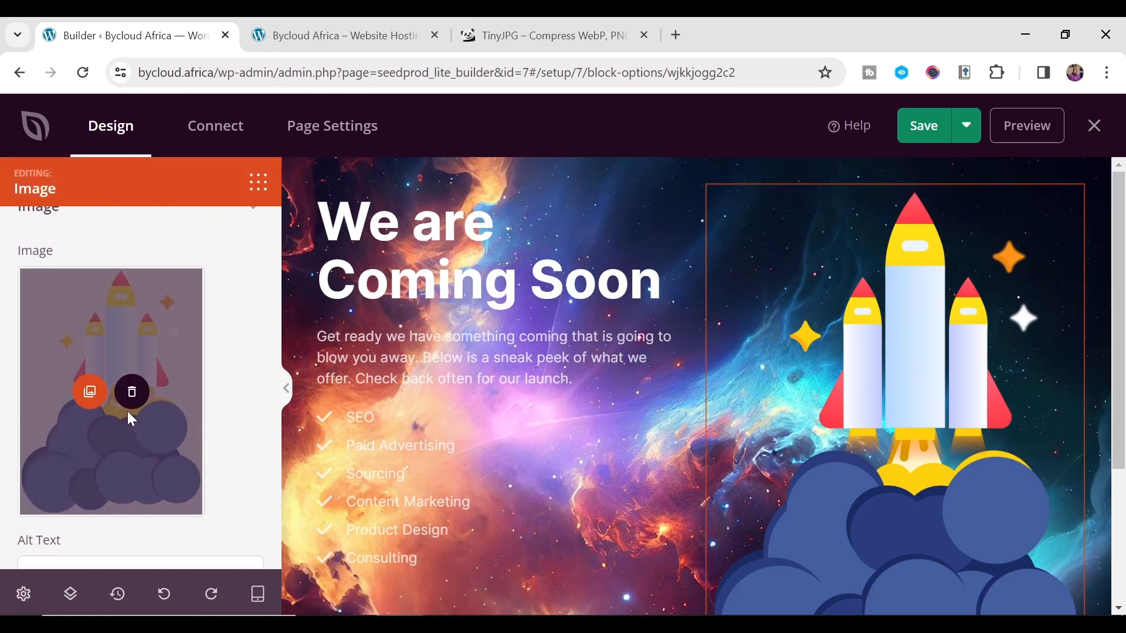
click(88, 393)
- Upload the astronaut-with-planets PNG from Coming Soon Images to the media library
click(109, 187)
click(573, 390)
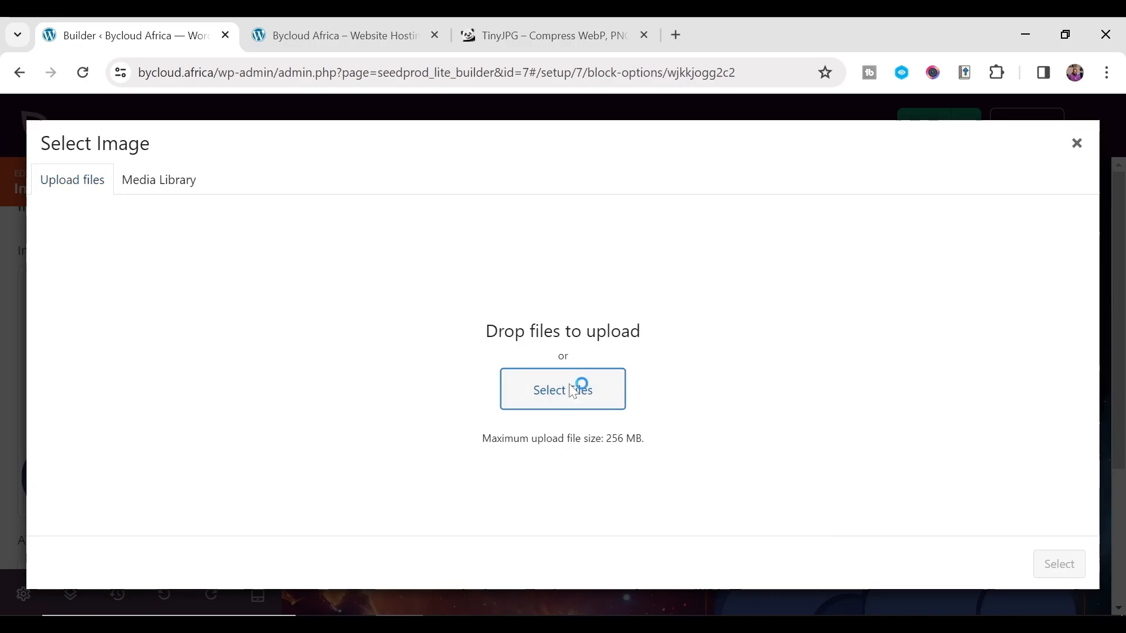
scroll(573, 402, down, 2)
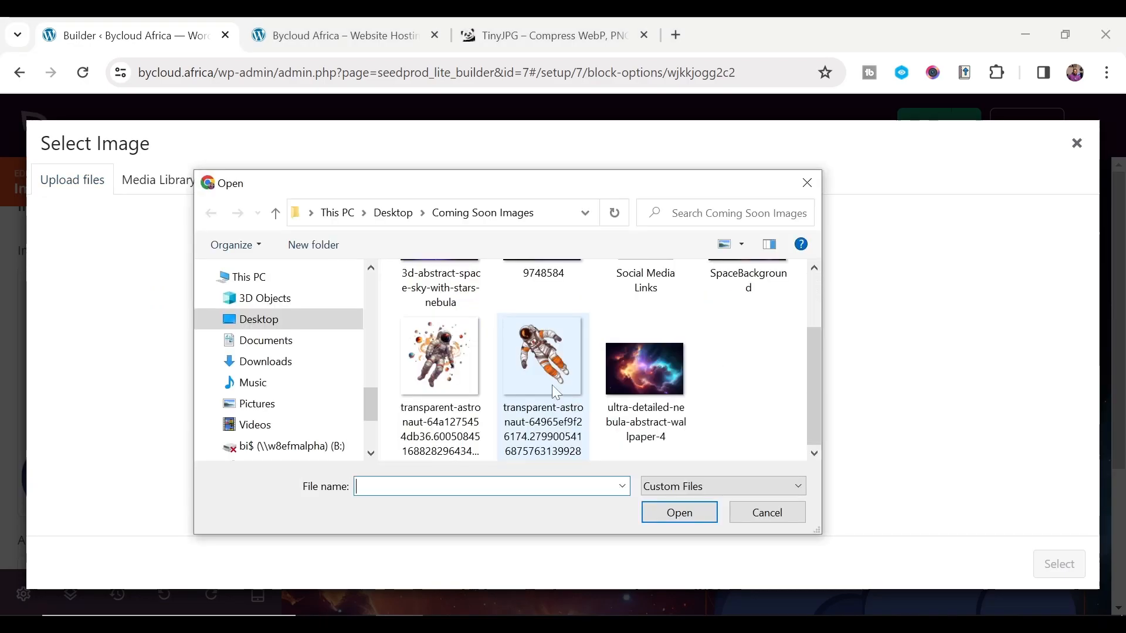
click(551, 384)
scroll(467, 408, up, 1)
scroll(463, 404, down, 1)
click(441, 389)
click(678, 514)
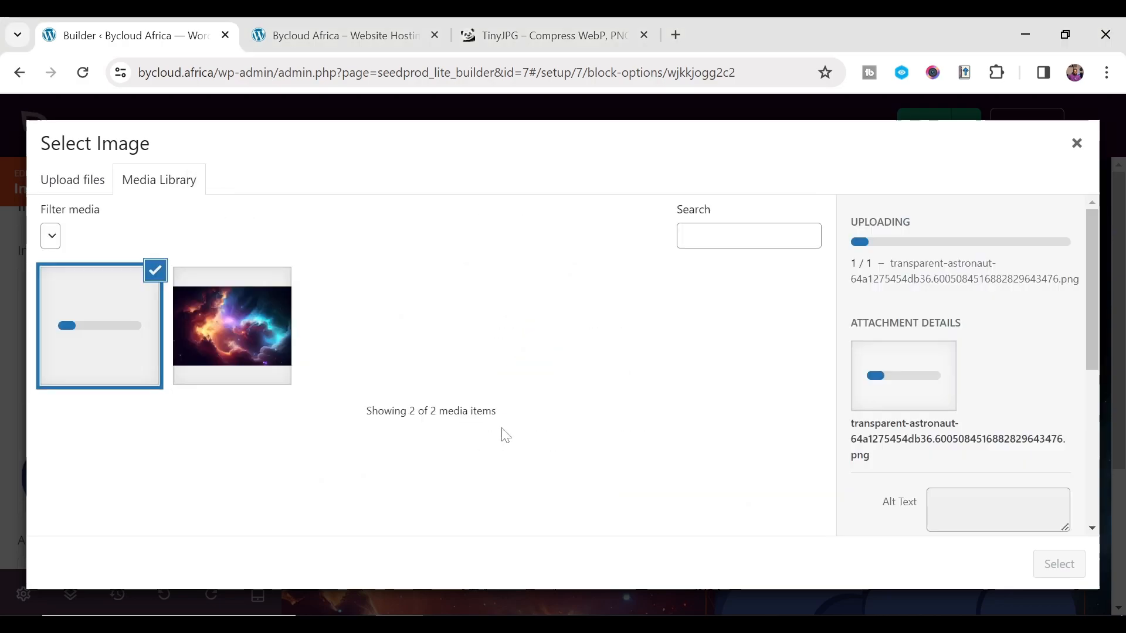
scroll(969, 470, down, 5)
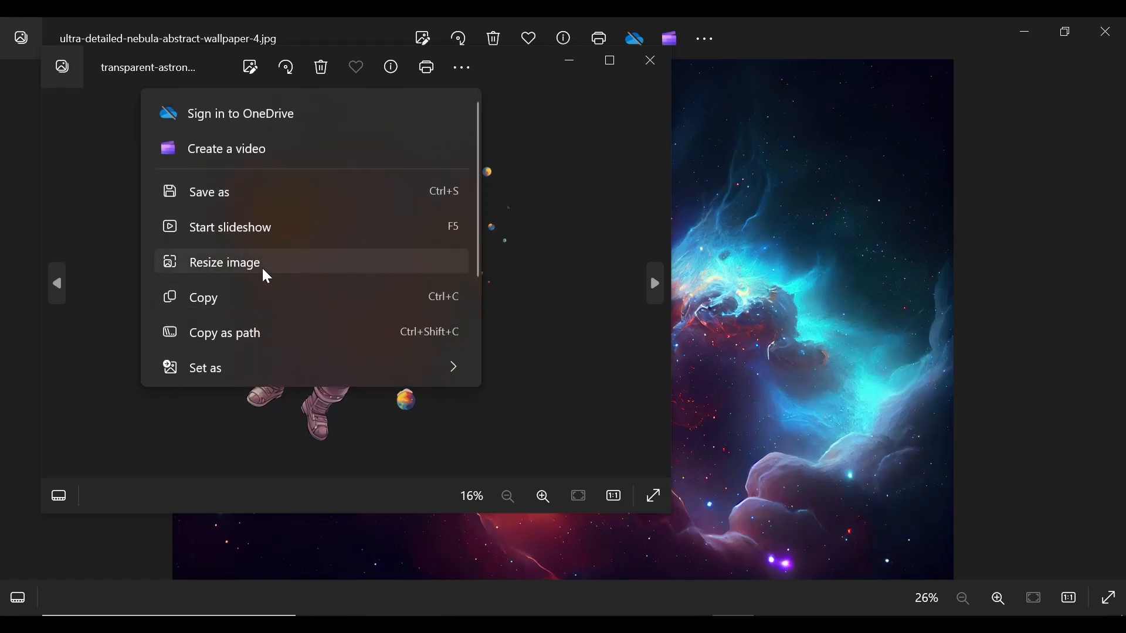
- Resize the first astronaut to width 1080 and save it as spaceman 01
click(264, 265)
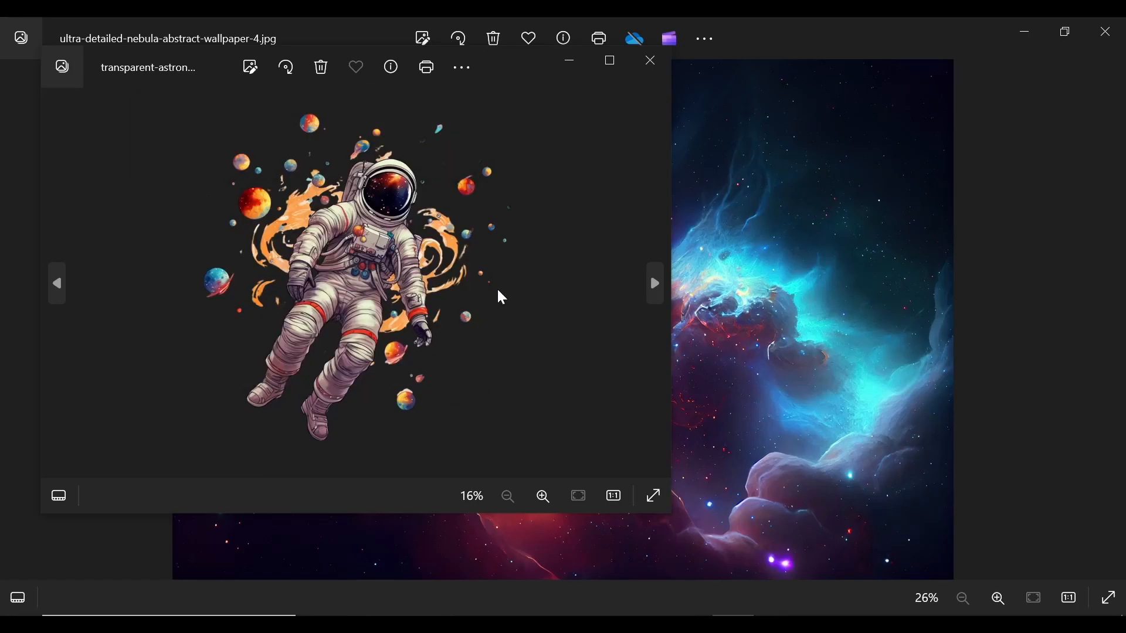
text(1080)
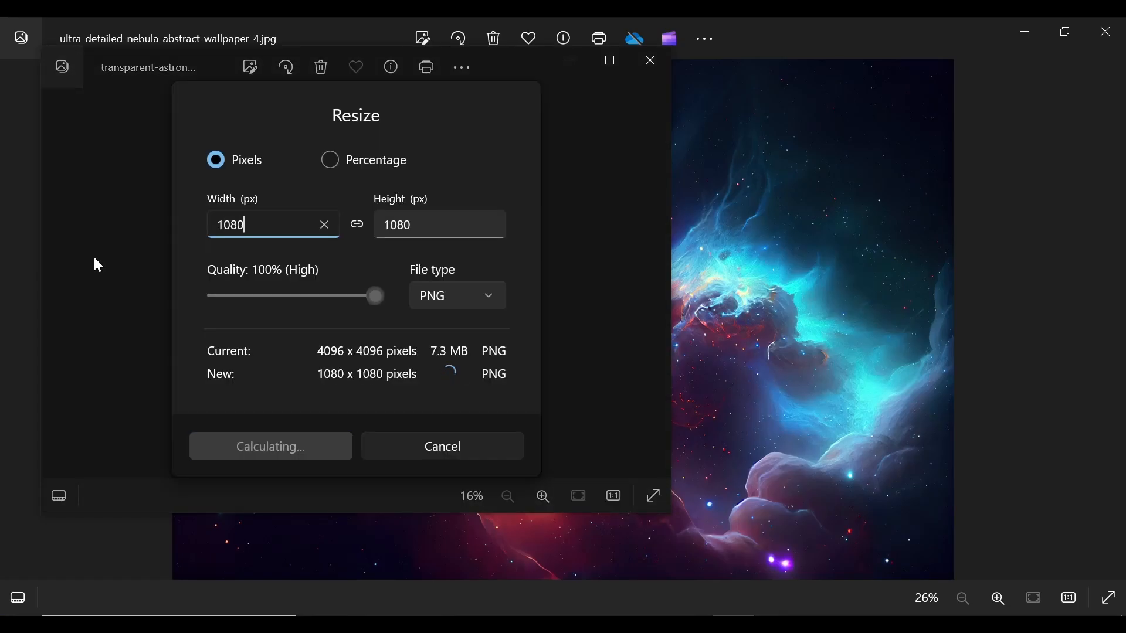
click(258, 447)
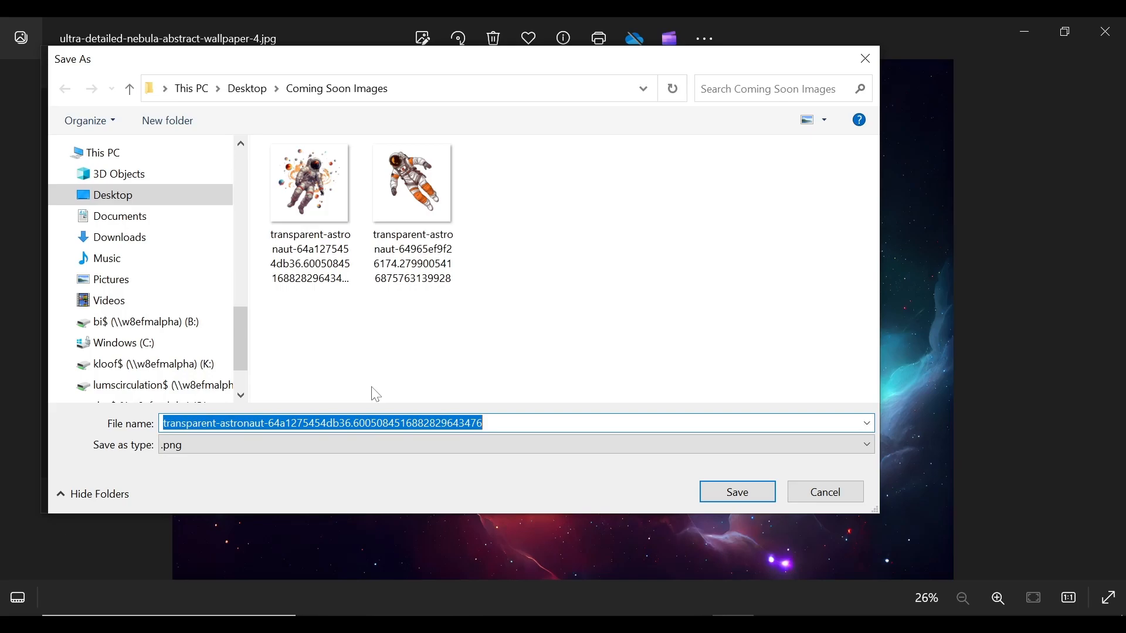
text(spaceman 01)
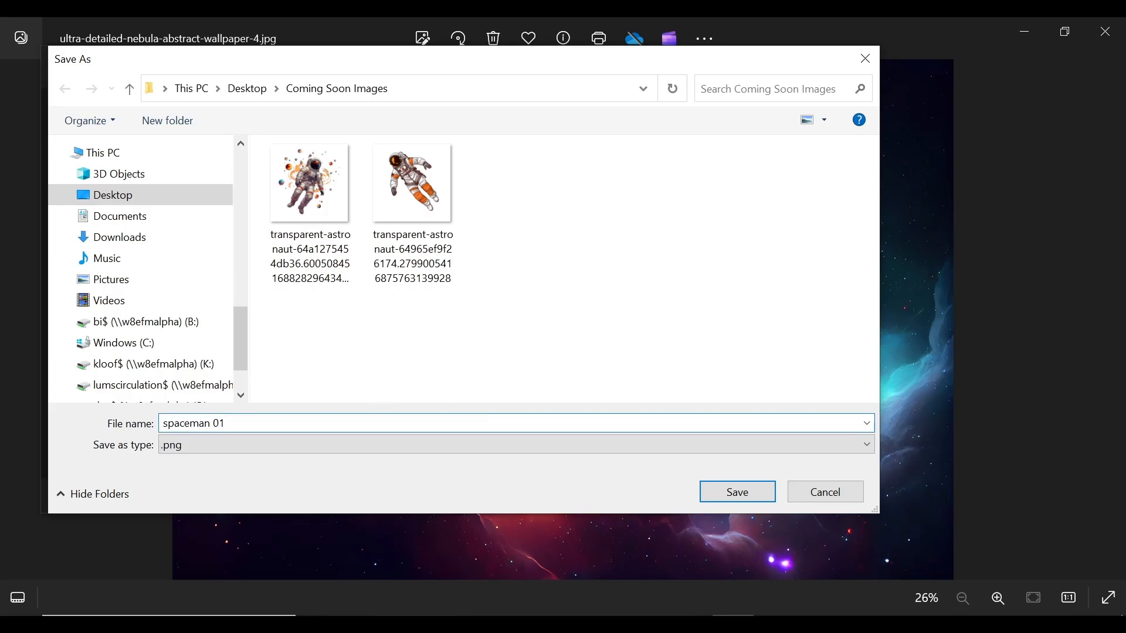
key(Return)
- Resize the second astronaut to width 1080 and save it as spaceman 02
click(462, 68)
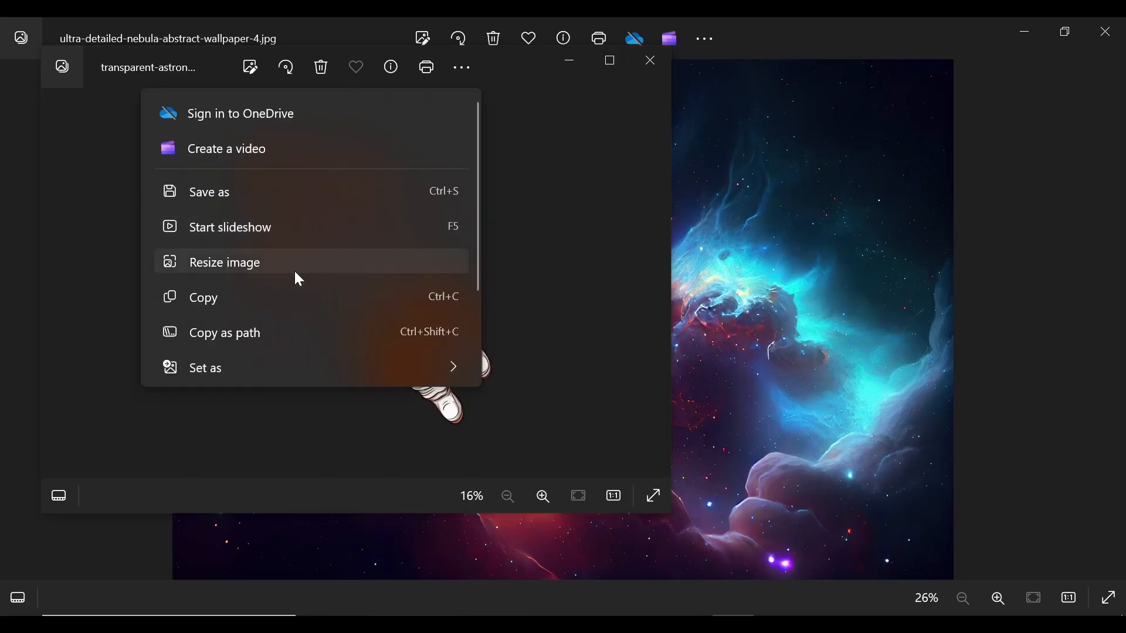
click(249, 264)
text(1080)
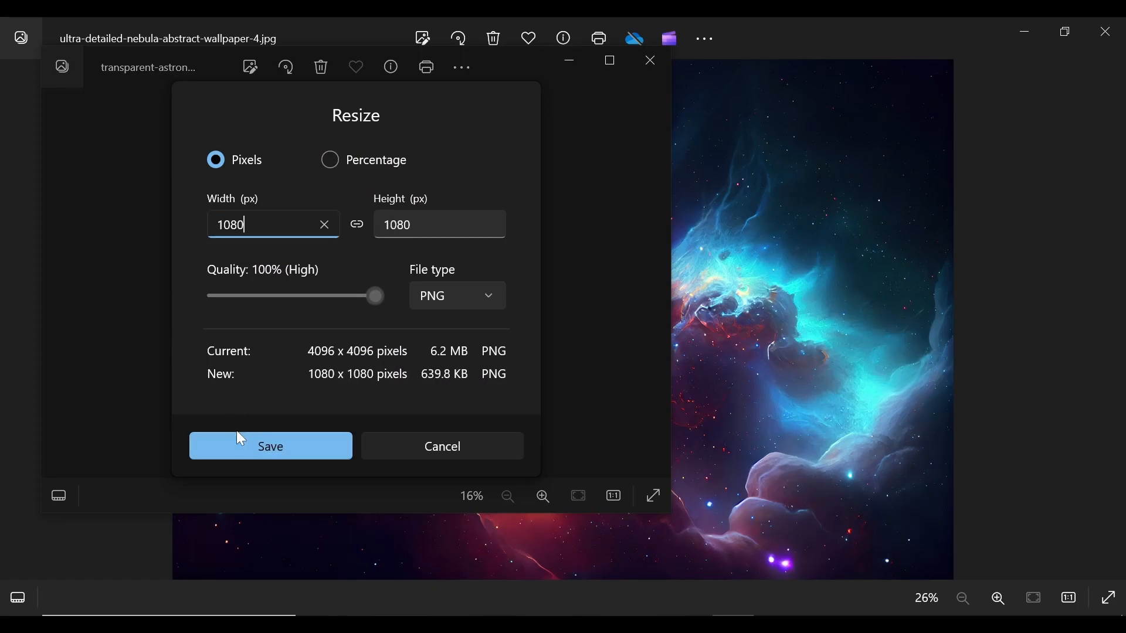
click(240, 446)
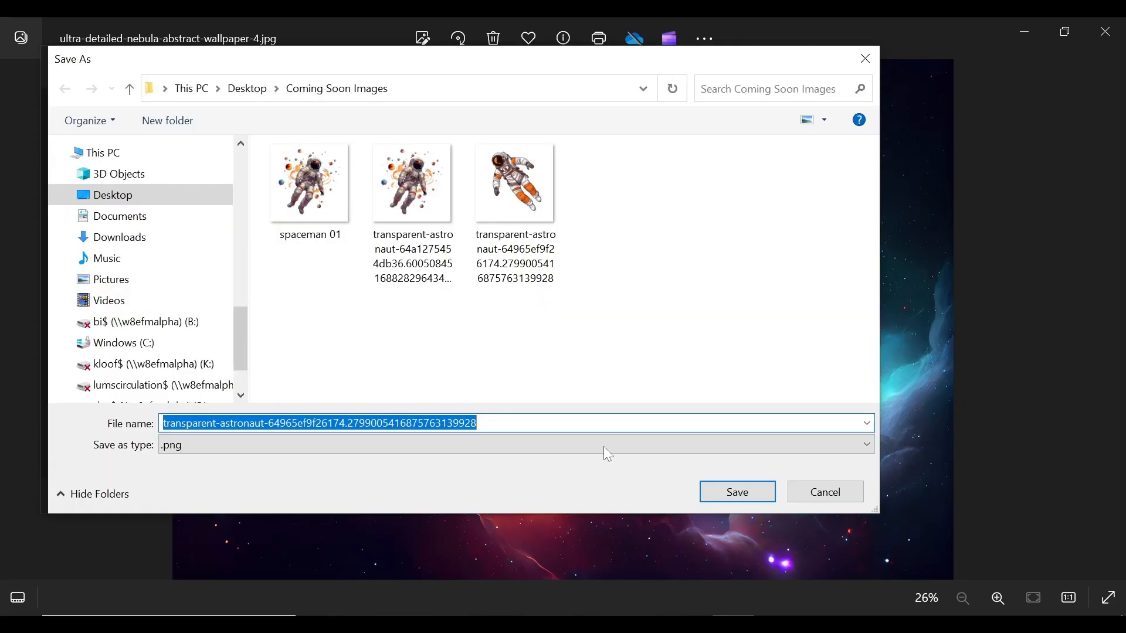
text(spaceman 02)
click(747, 494)
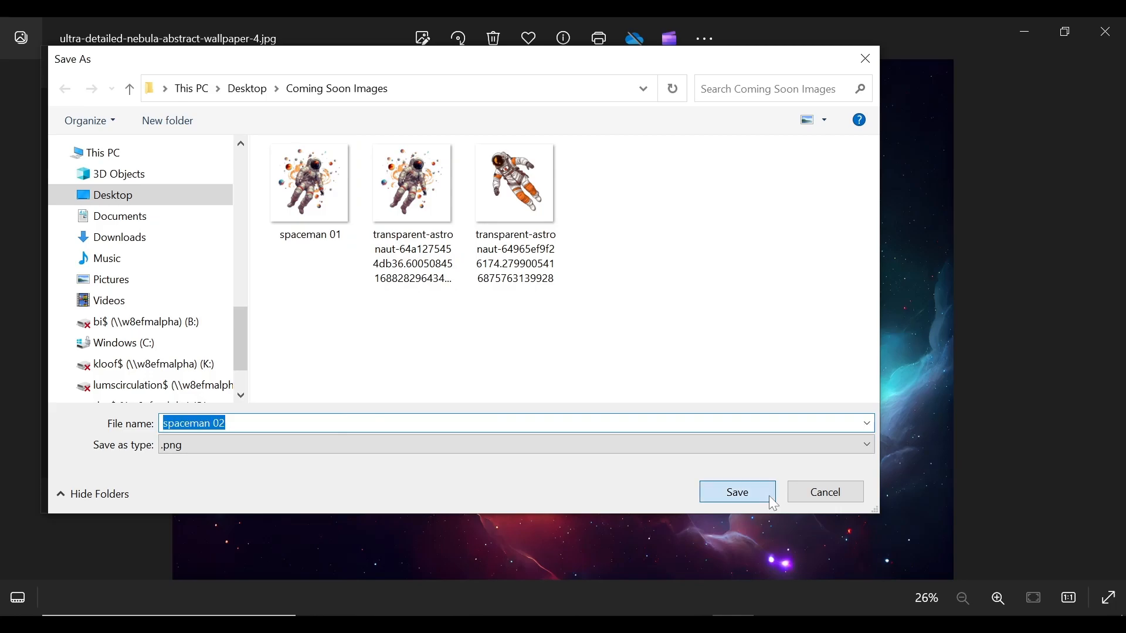
click(1105, 31)
click(859, 100)
- Permanently delete the oversized astronaut upload from the media library
click(91, 394)
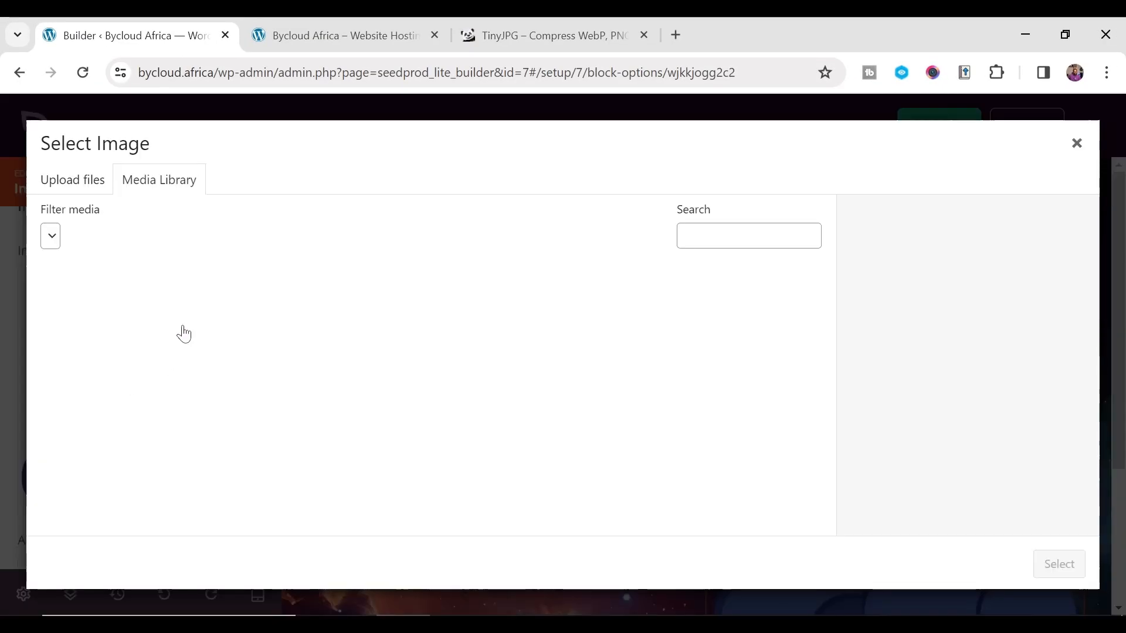
click(138, 326)
click(914, 472)
key(Return)
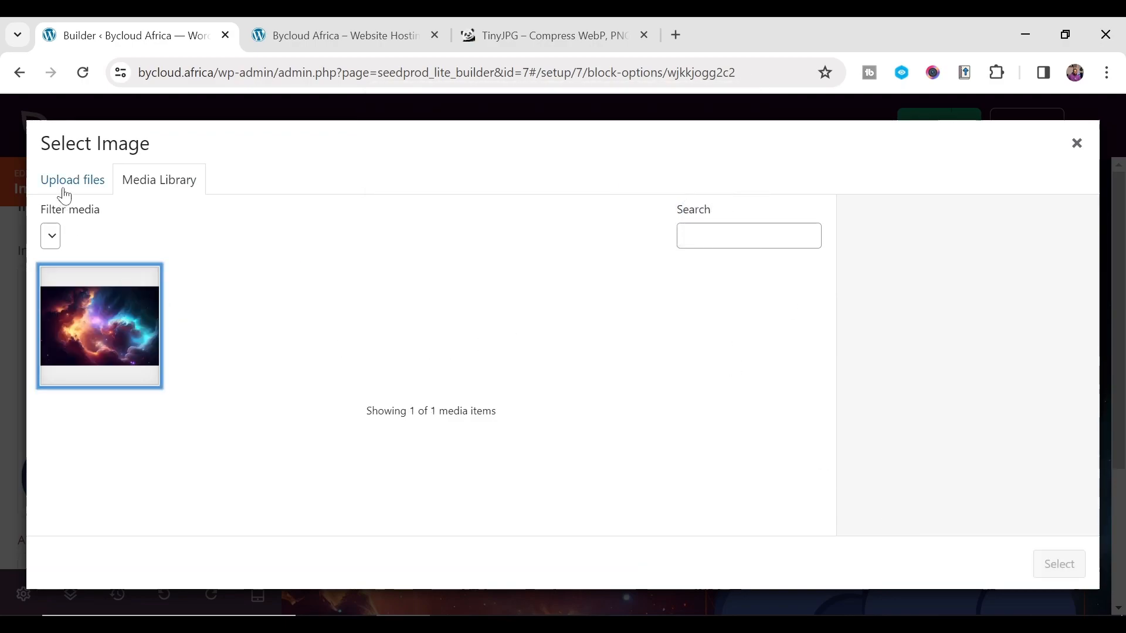
- Upload spaceman 01 and spaceman 02 to the media library
click(65, 183)
click(560, 391)
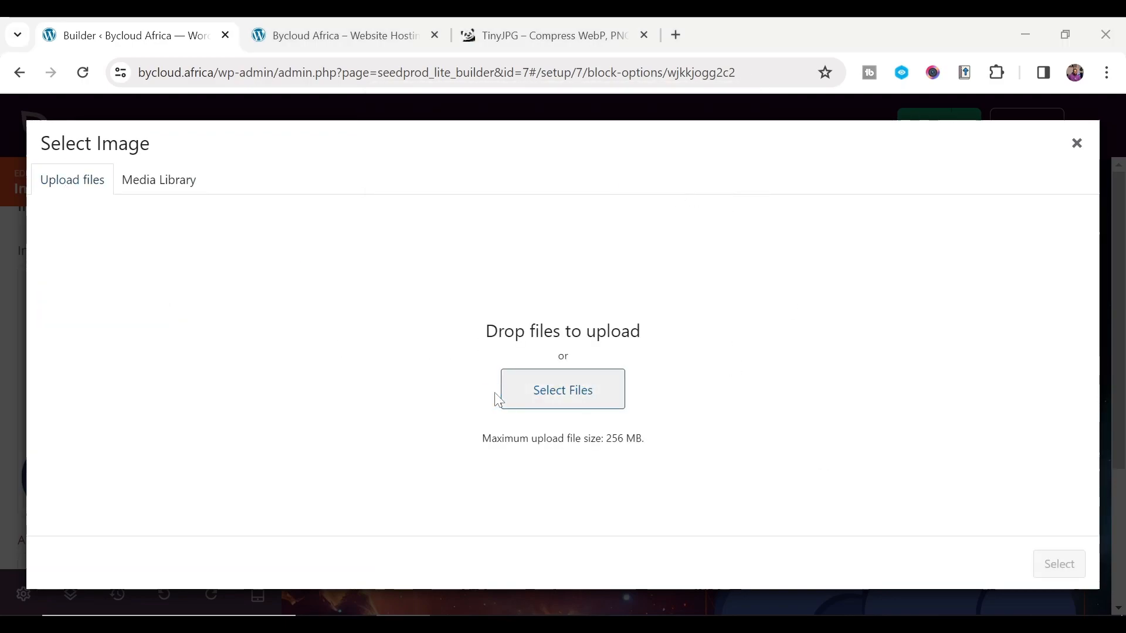
scroll(480, 368, down, 1)
drag(565, 439, 418, 332)
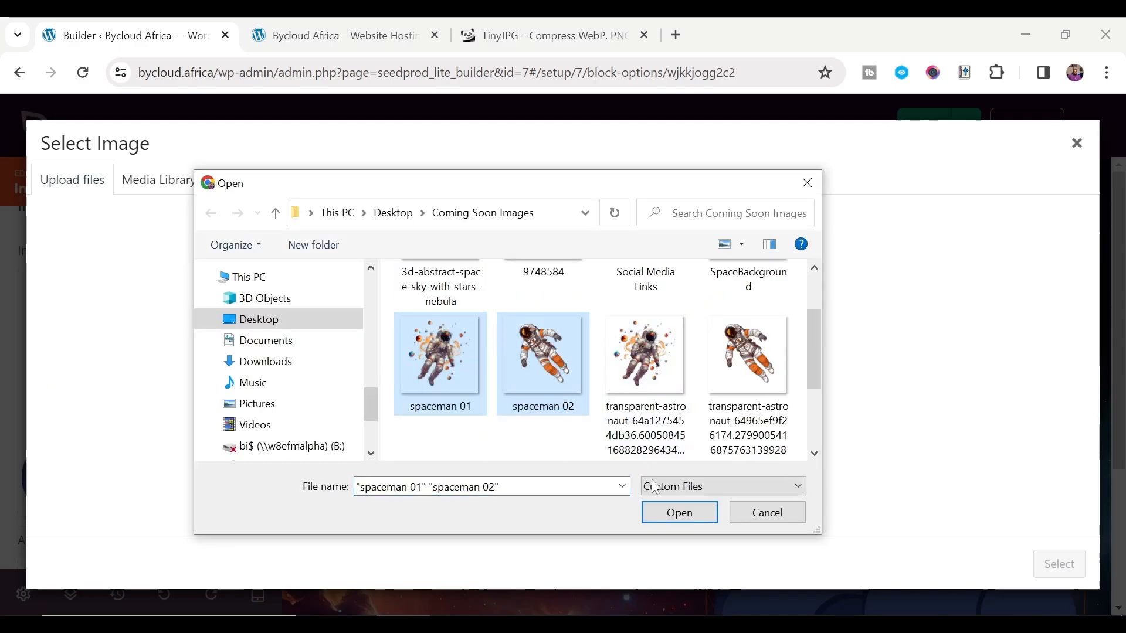
click(681, 514)
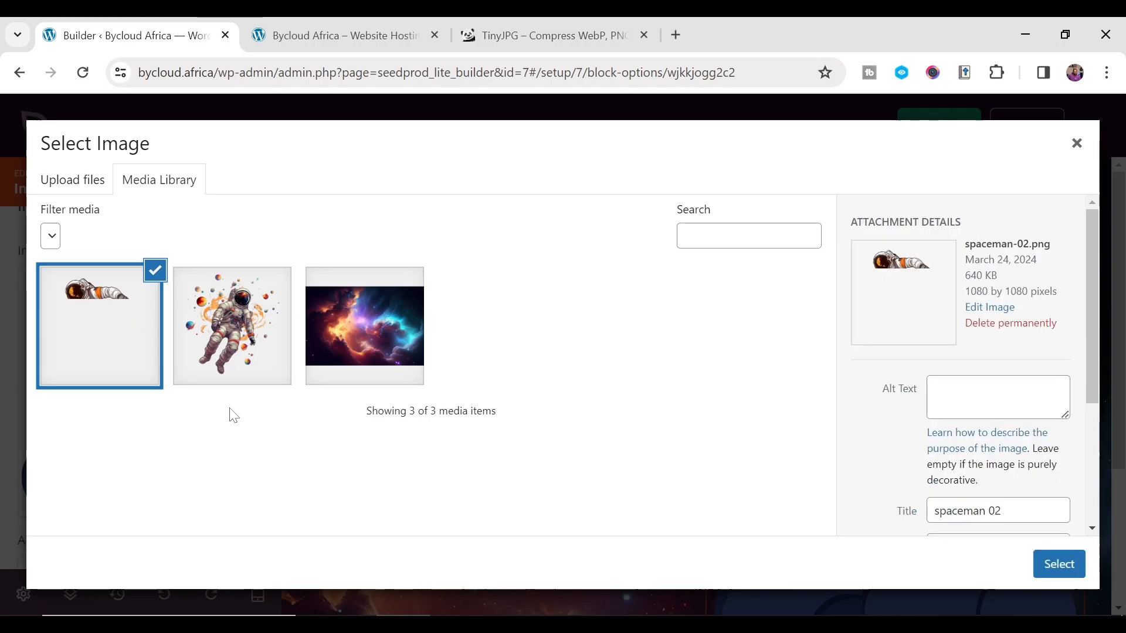
- Replace the rocket image with spaceman 01 in the image block
click(250, 364)
click(143, 364)
click(270, 372)
click(115, 339)
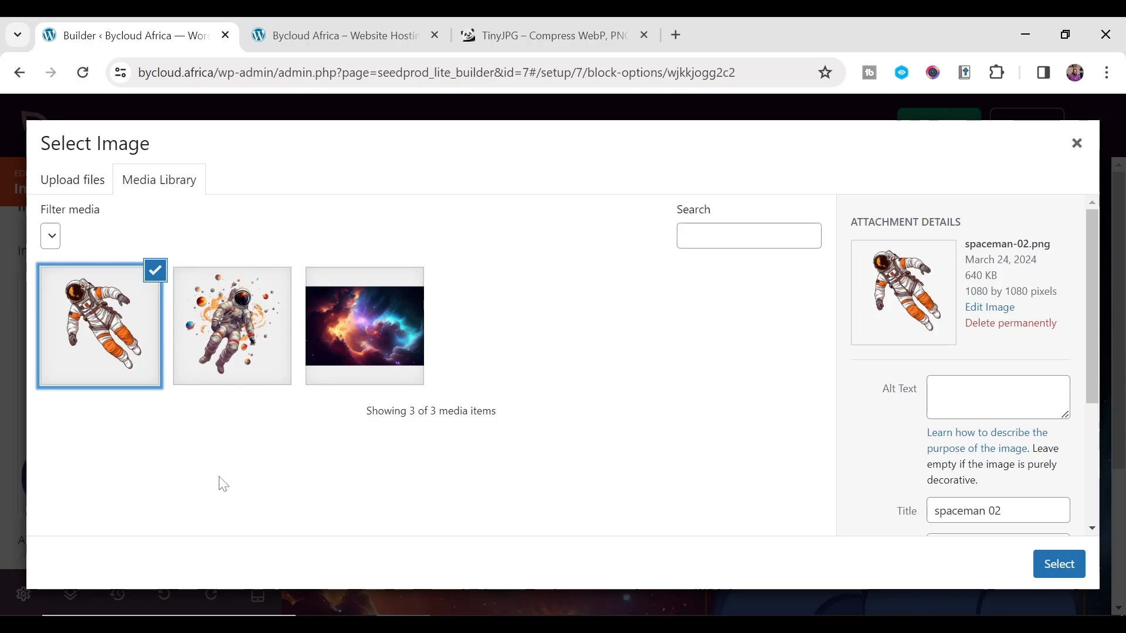
click(275, 364)
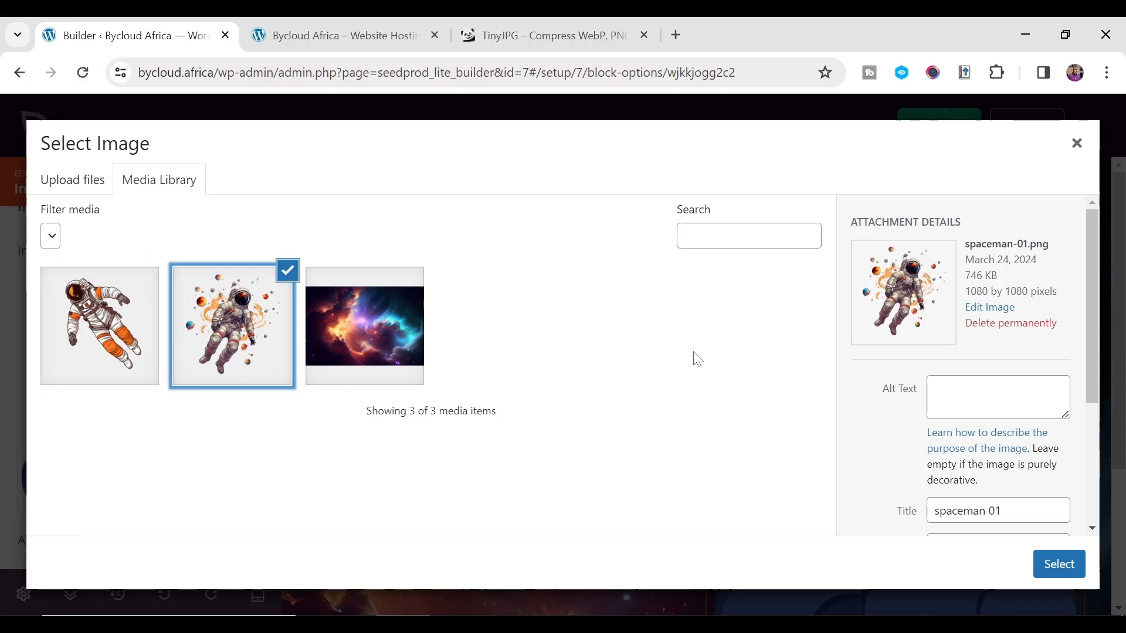
scroll(914, 480, down, 4)
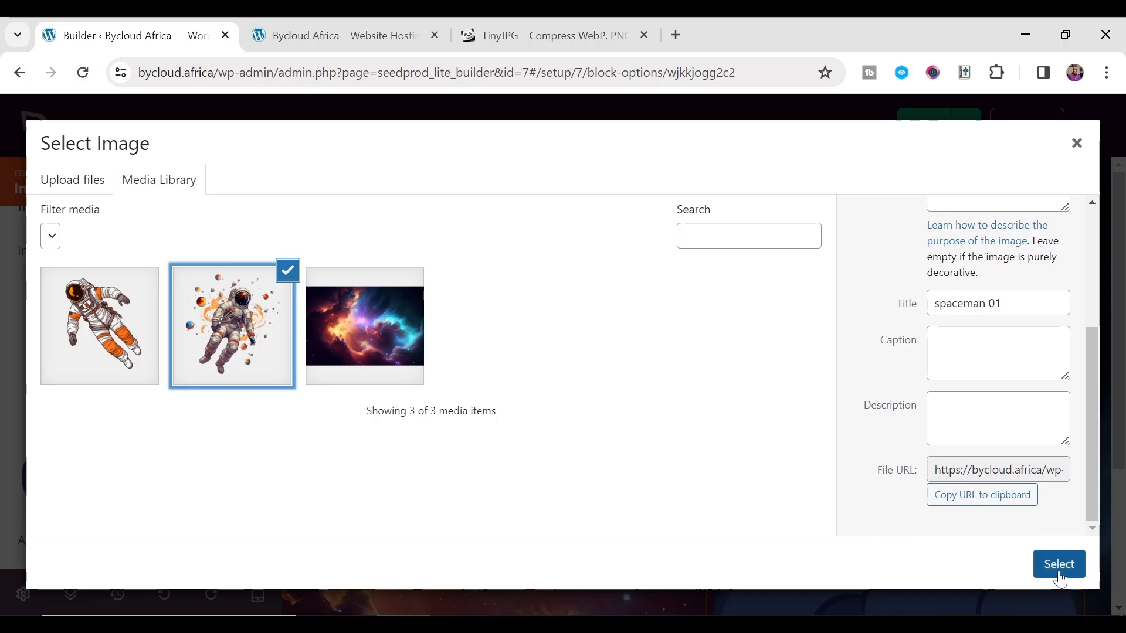
click(1058, 572)
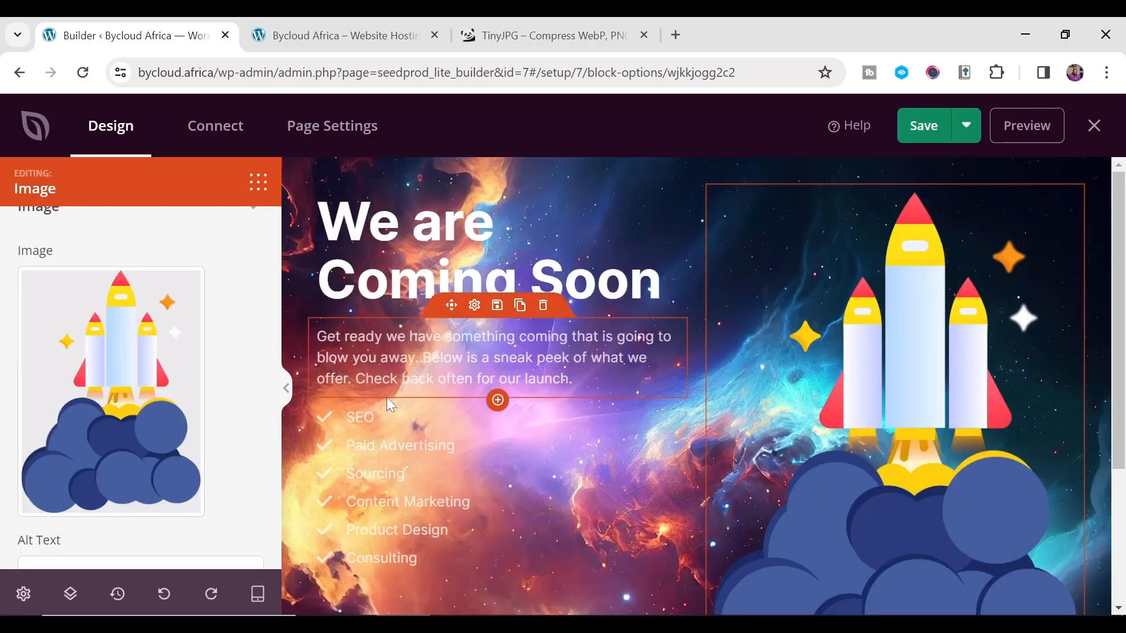
click(94, 390)
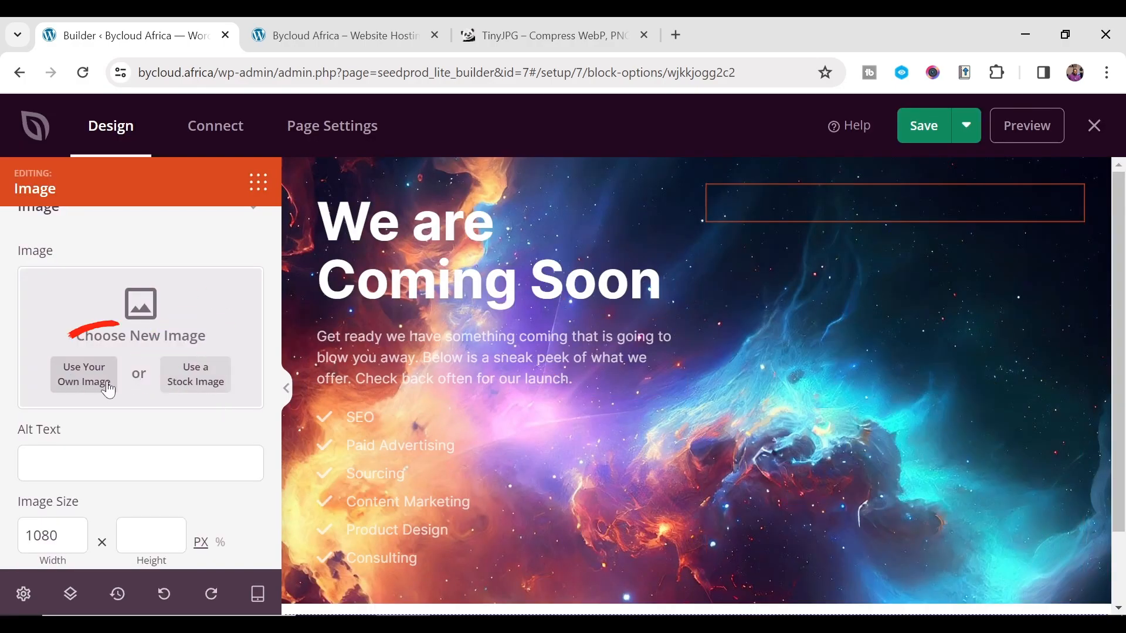
click(84, 381)
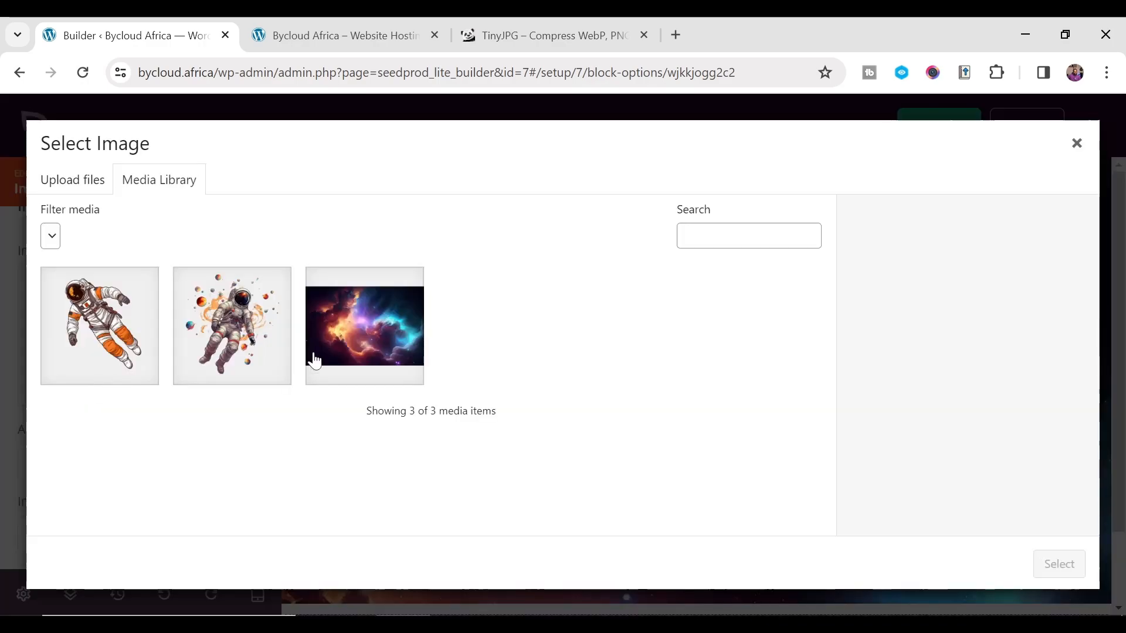
click(212, 312)
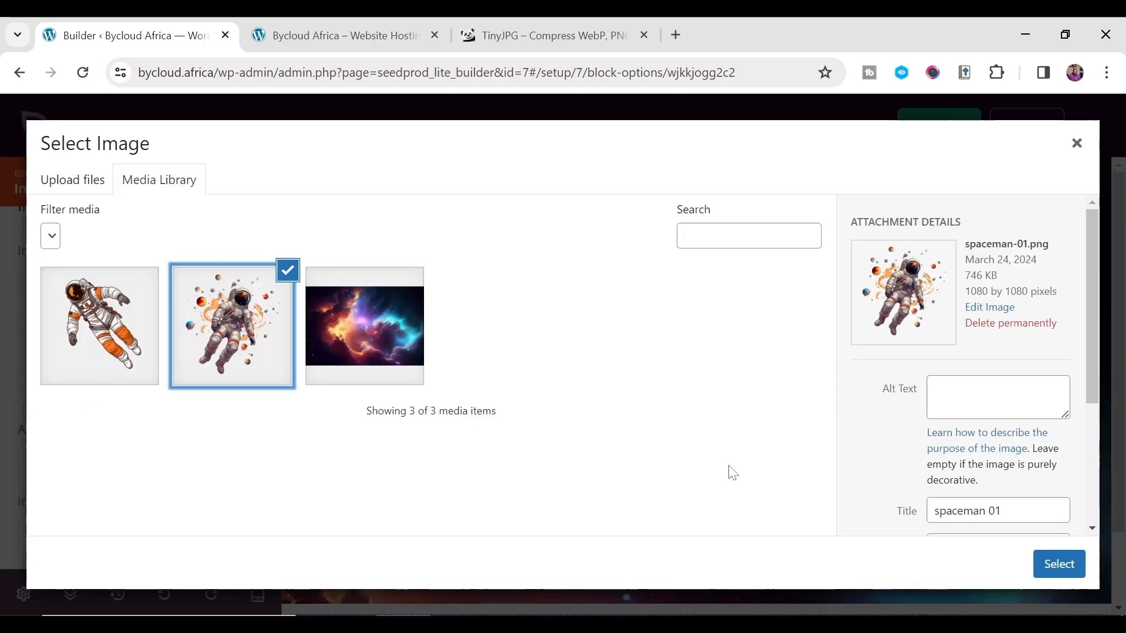
click(1055, 564)
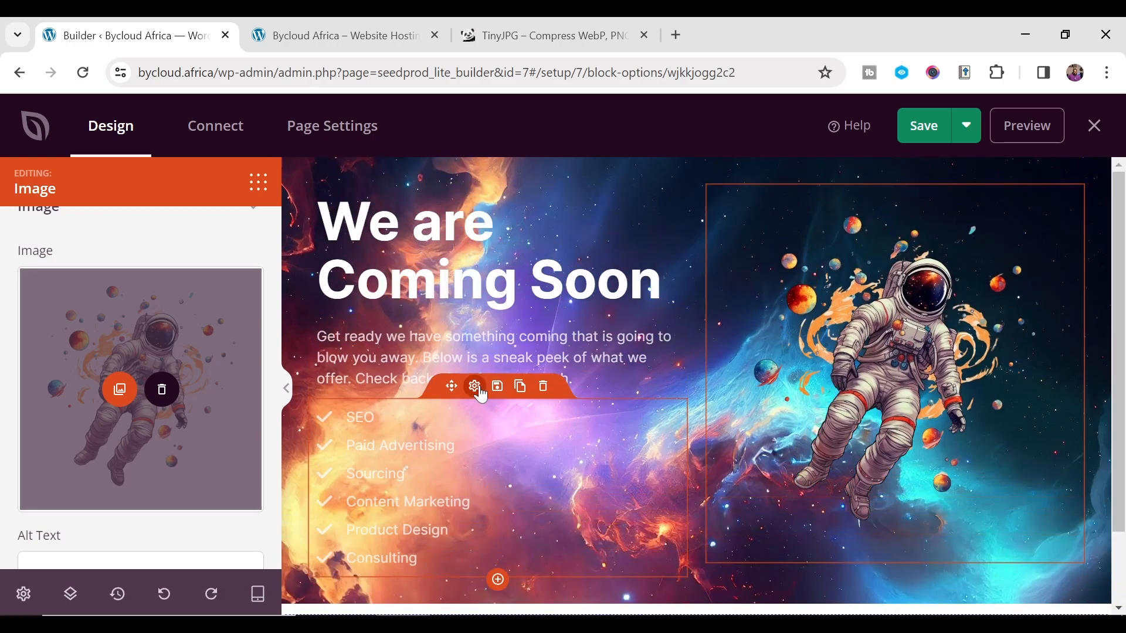
- Join 'We are Coming Soon' onto one line and shrink its font size to 39
click(469, 269)
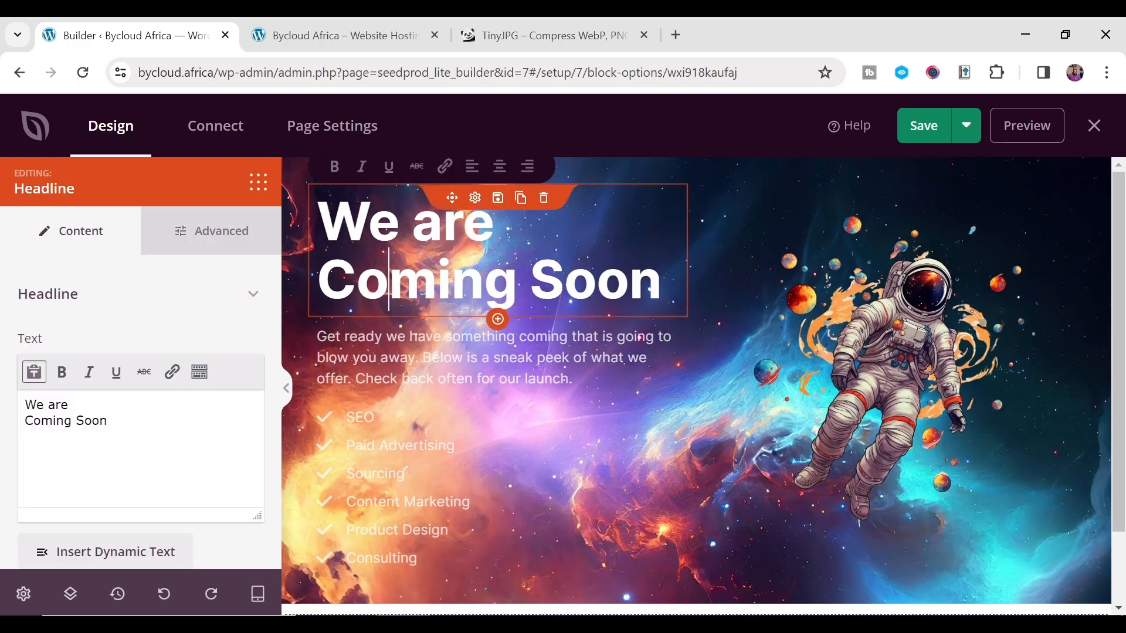
click(25, 424)
key(BackSpace)
key(Return)
scroll(131, 470, down, 1)
scroll(135, 476, down, 4)
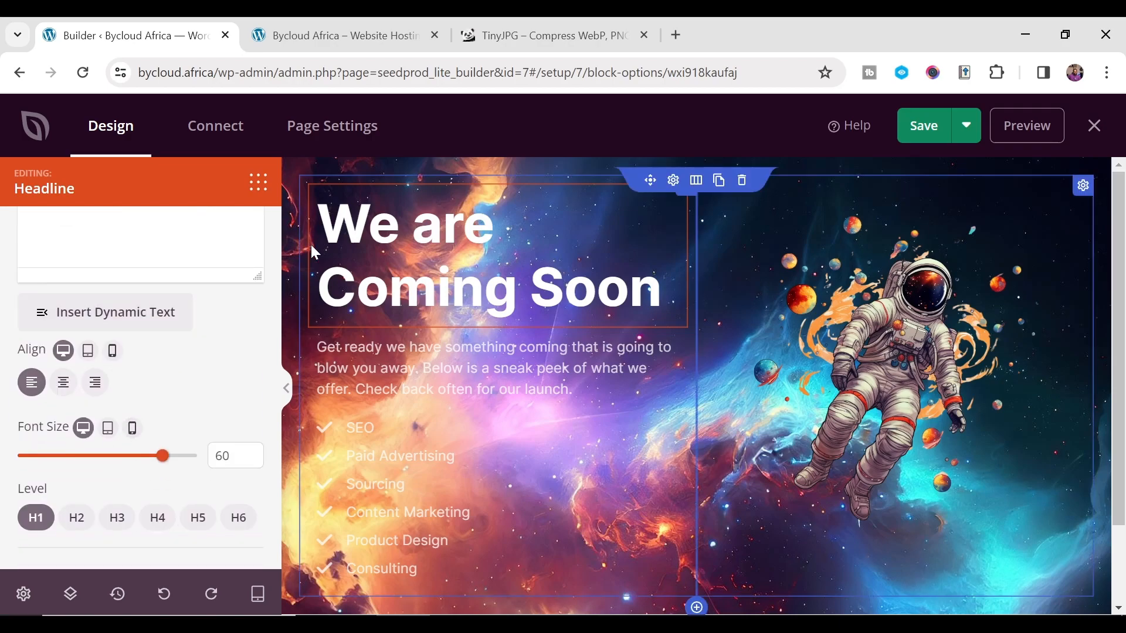
drag(161, 456, 124, 458)
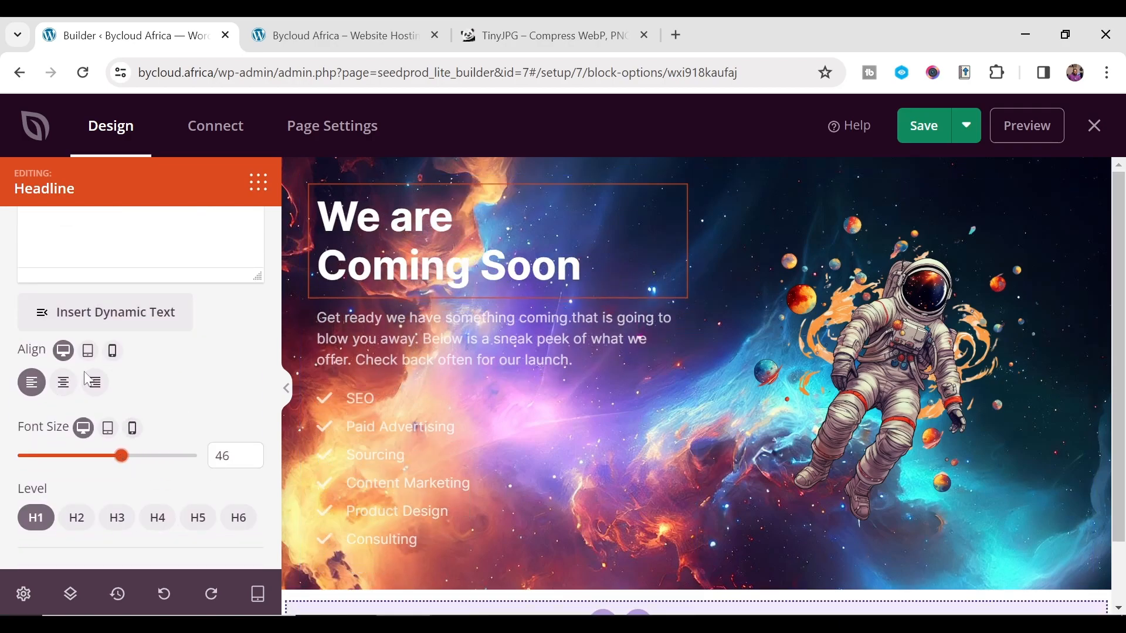
scroll(87, 380, up, 4)
key(BackSpace)
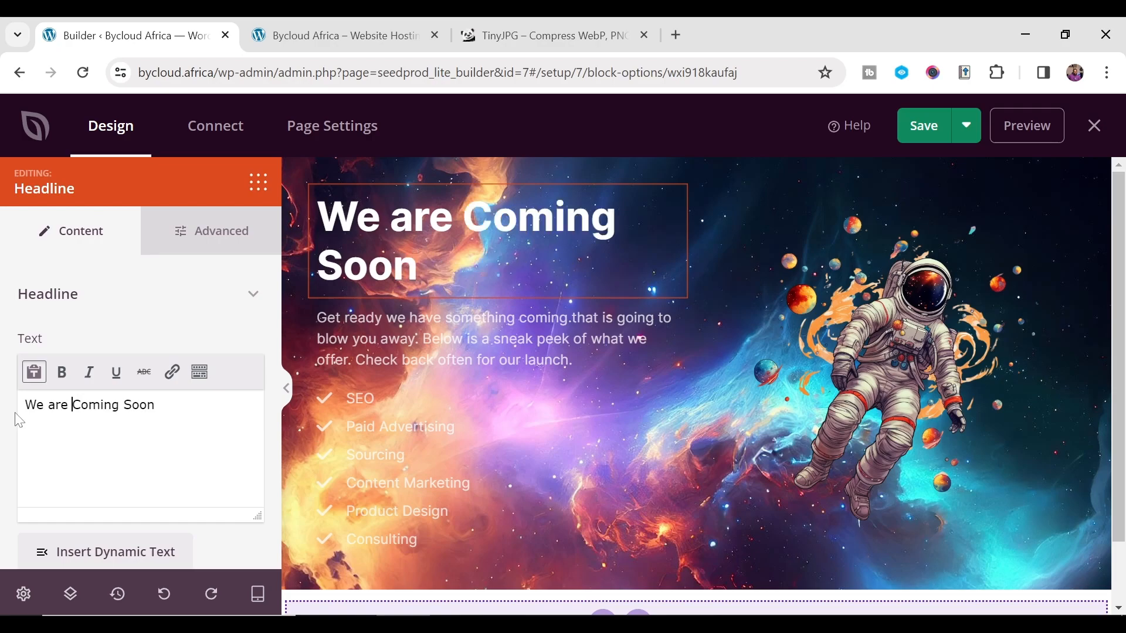
scroll(139, 469, down, 1)
scroll(138, 472, down, 3)
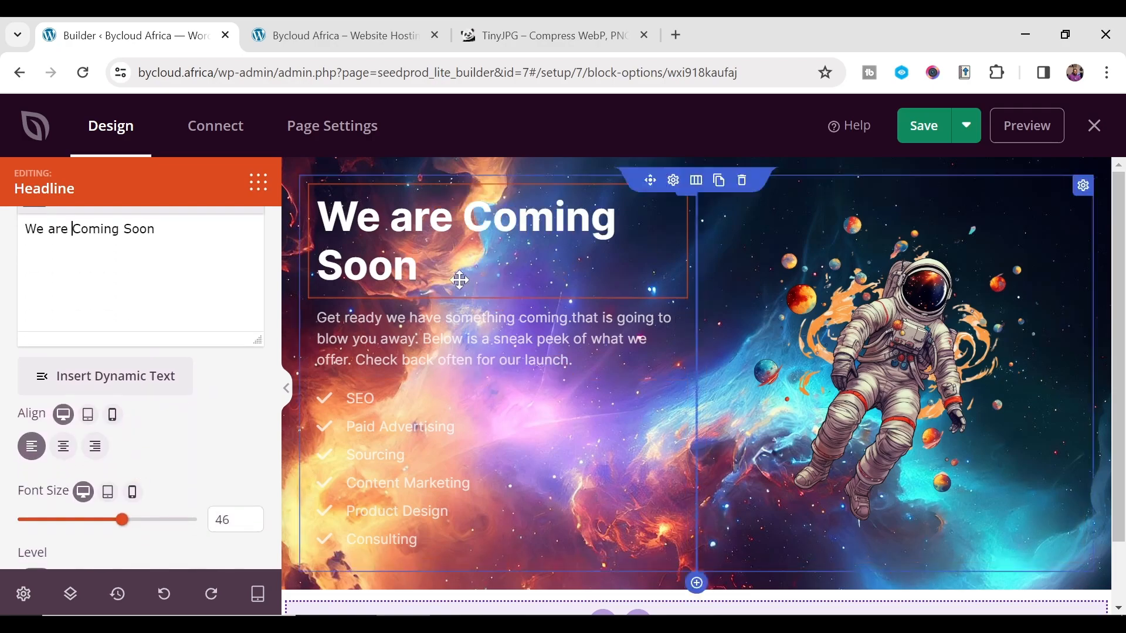
scroll(120, 458, down, 1)
drag(121, 455, 104, 458)
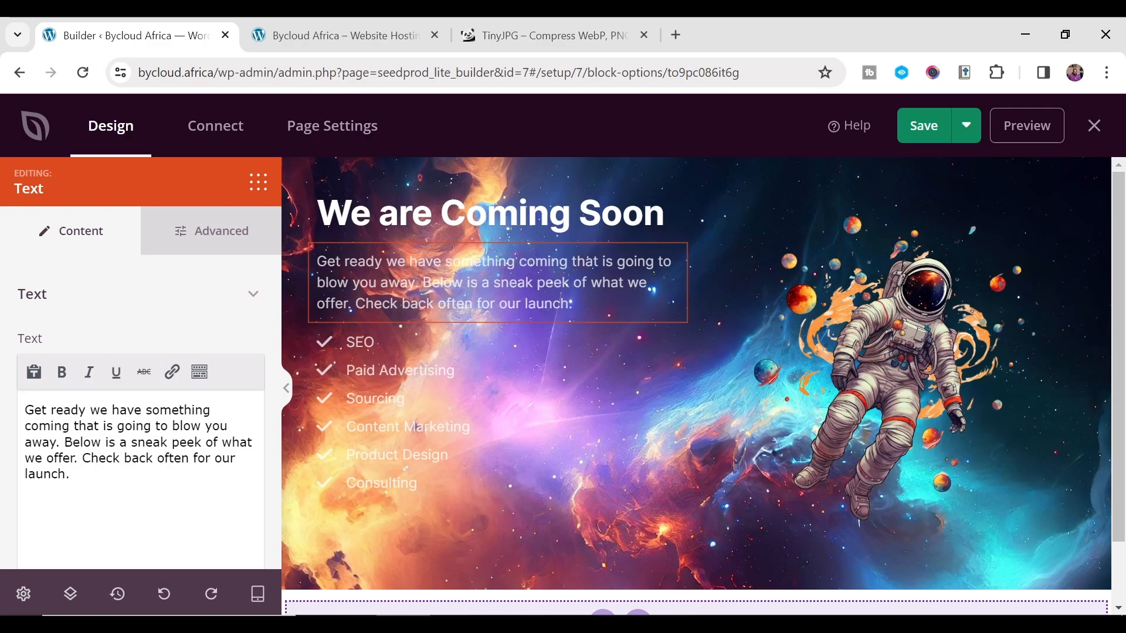
- Select the headline and intro paragraph to inspect their text
click(359, 218)
click(359, 280)
drag(69, 410, 167, 442)
click(166, 491)
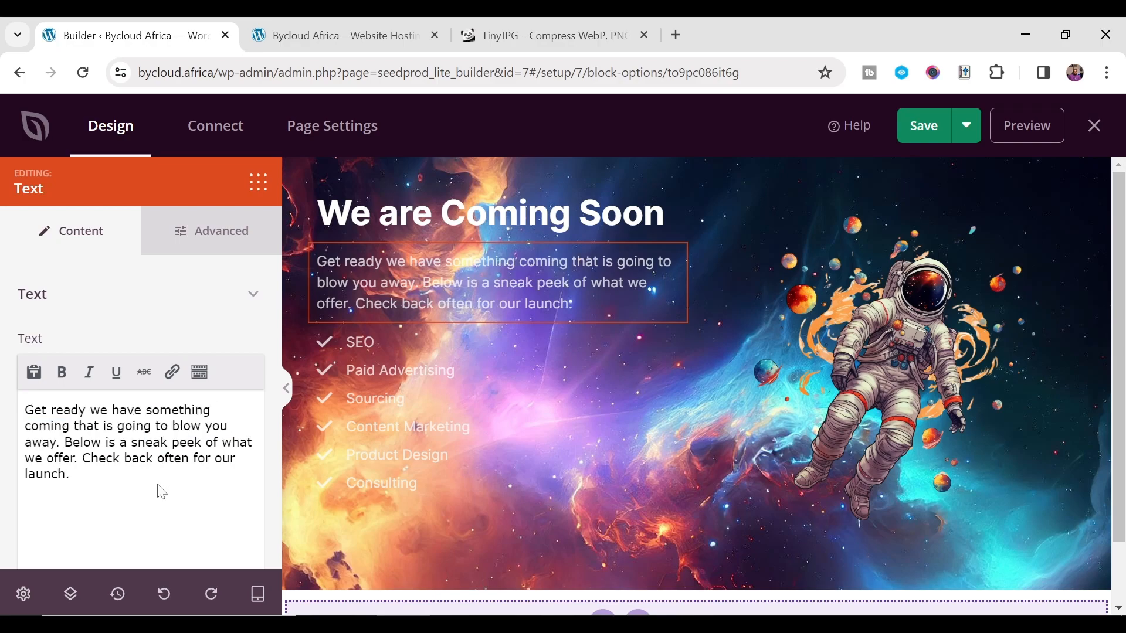
- Select the service list and browse the SEO item's icons without changing them
click(456, 399)
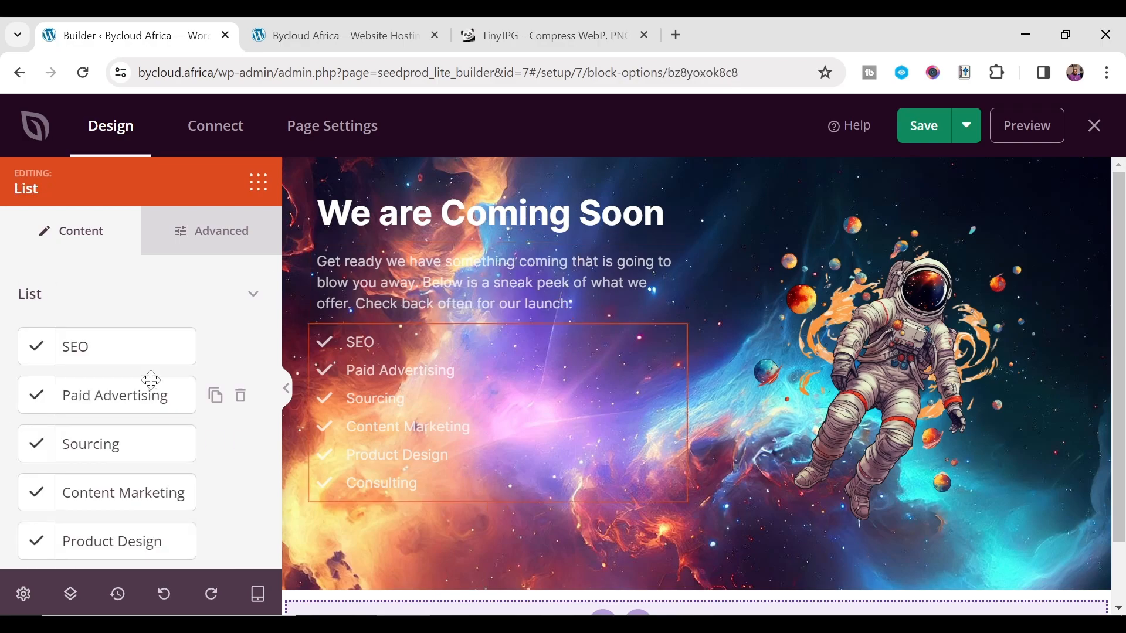
scroll(158, 381, down, 5)
scroll(170, 420, up, 5)
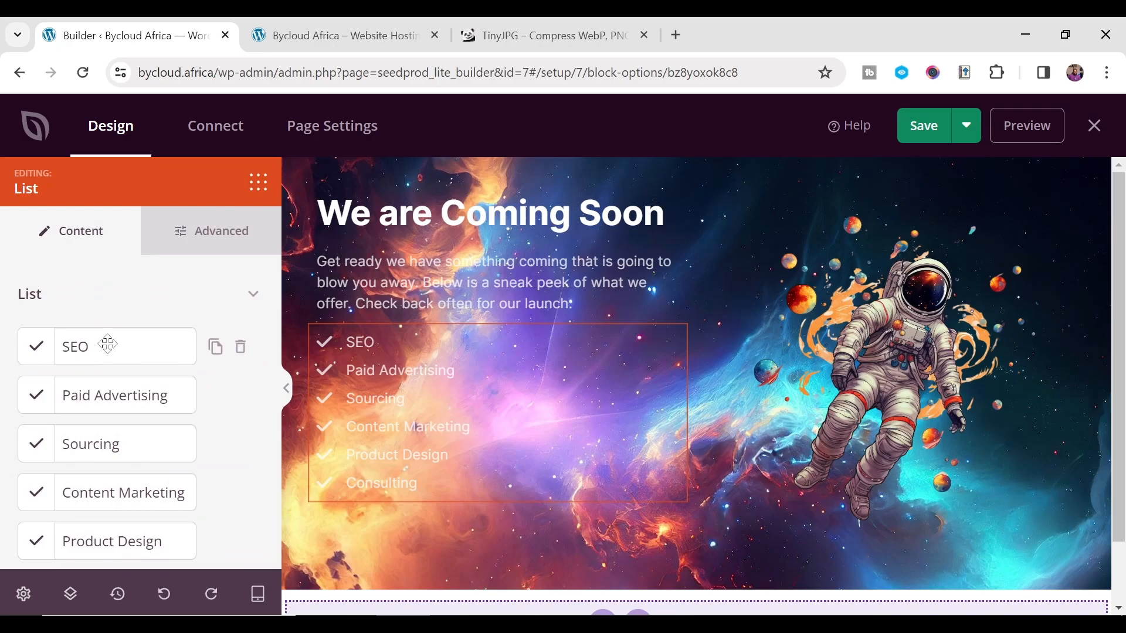
mouse_move(148, 349)
mouse_down()
mouse_move(174, 405)
mouse_move(169, 351)
mouse_up()
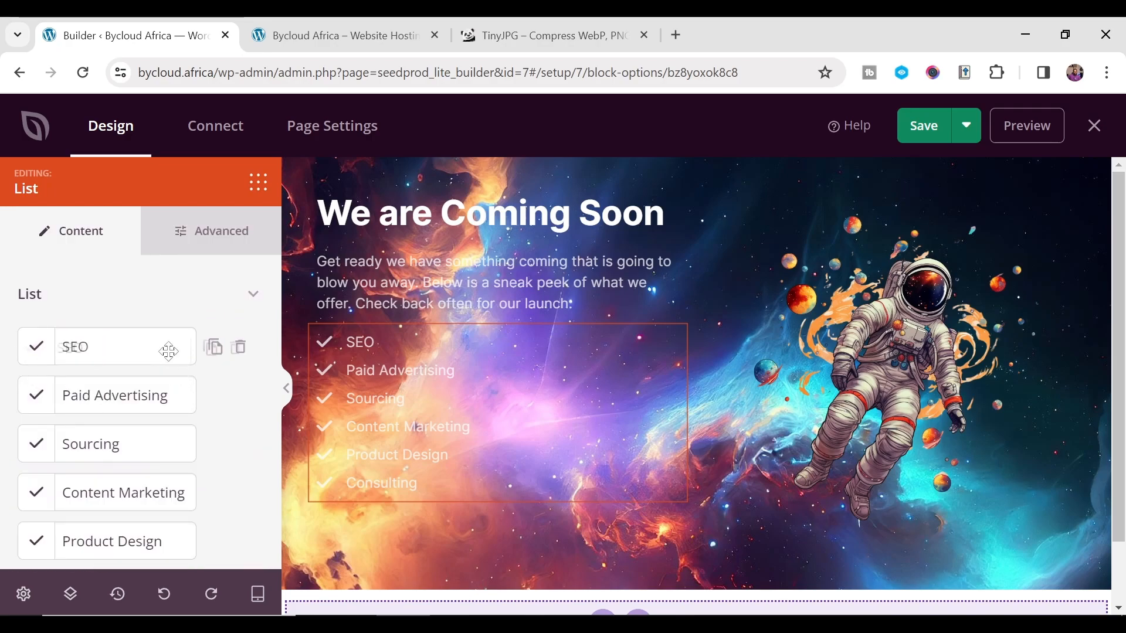
click(37, 352)
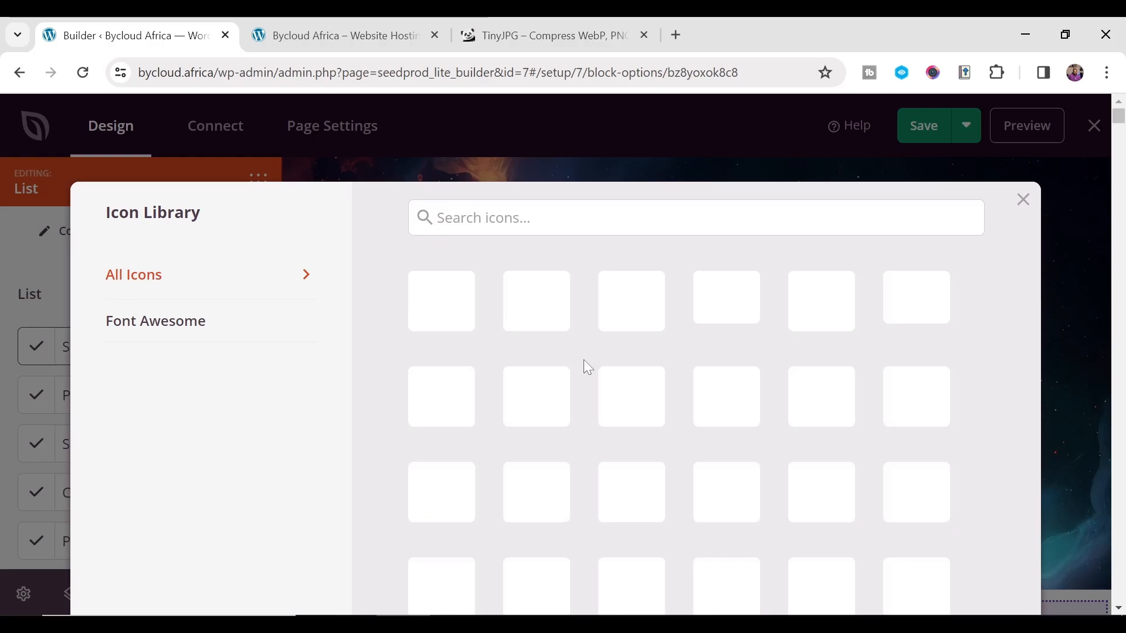
scroll(692, 361, down, 5)
scroll(697, 376, up, 6)
click(1023, 196)
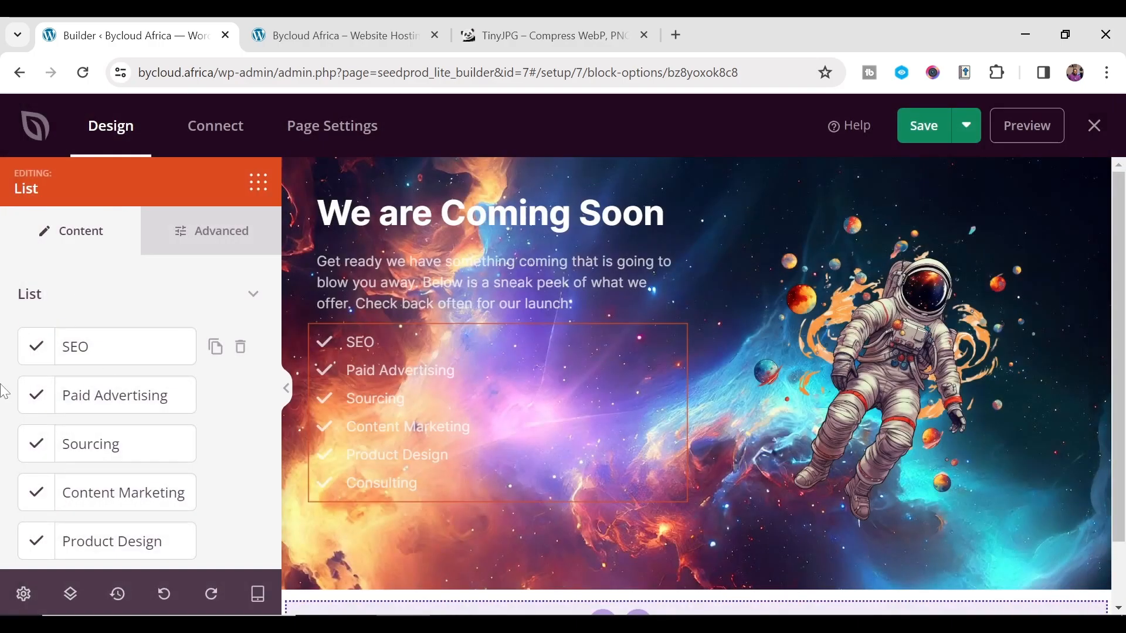
- Rename SEO to Web Design, Paid Advertising to Hosting, and begin retyping Sourcing as Graphics
click(117, 348)
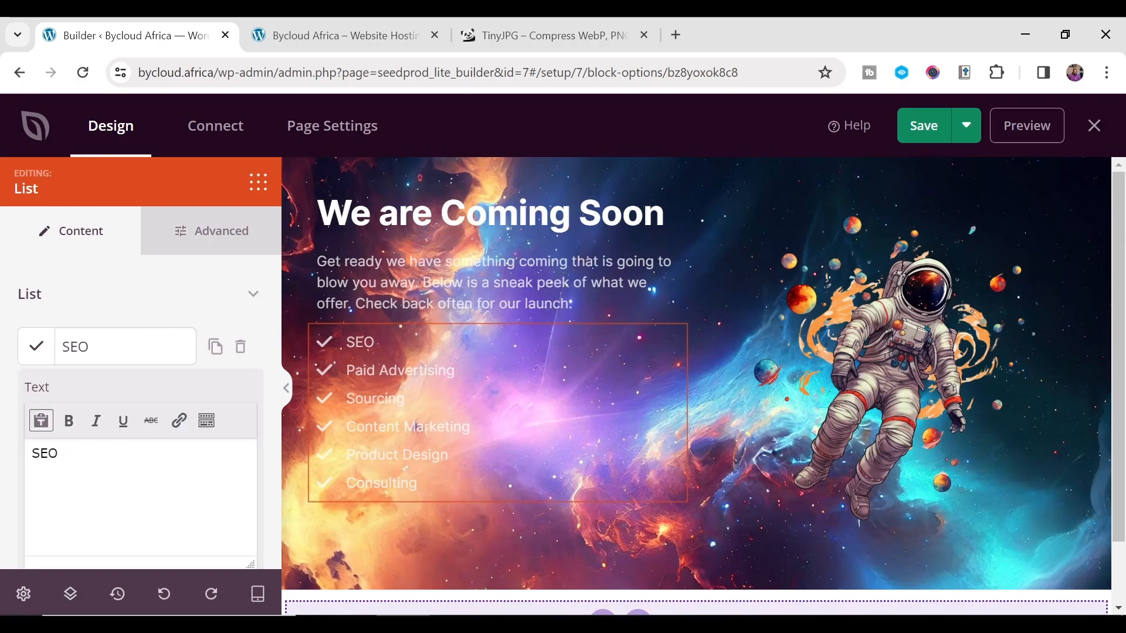
double_click(161, 473)
text(Web Design)
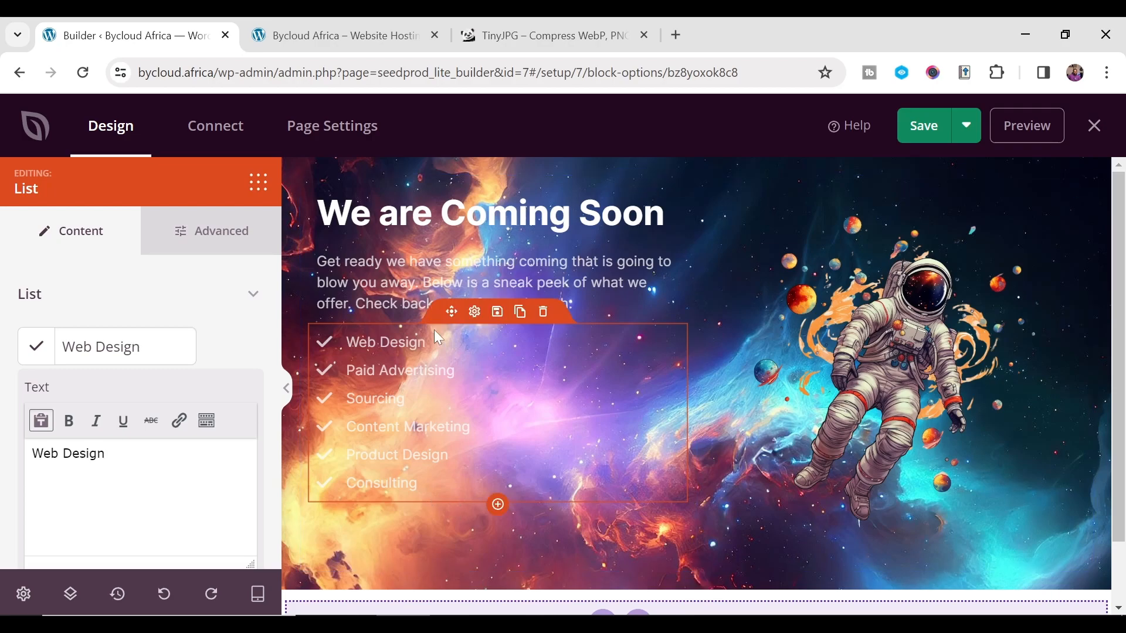
click(124, 330)
click(114, 390)
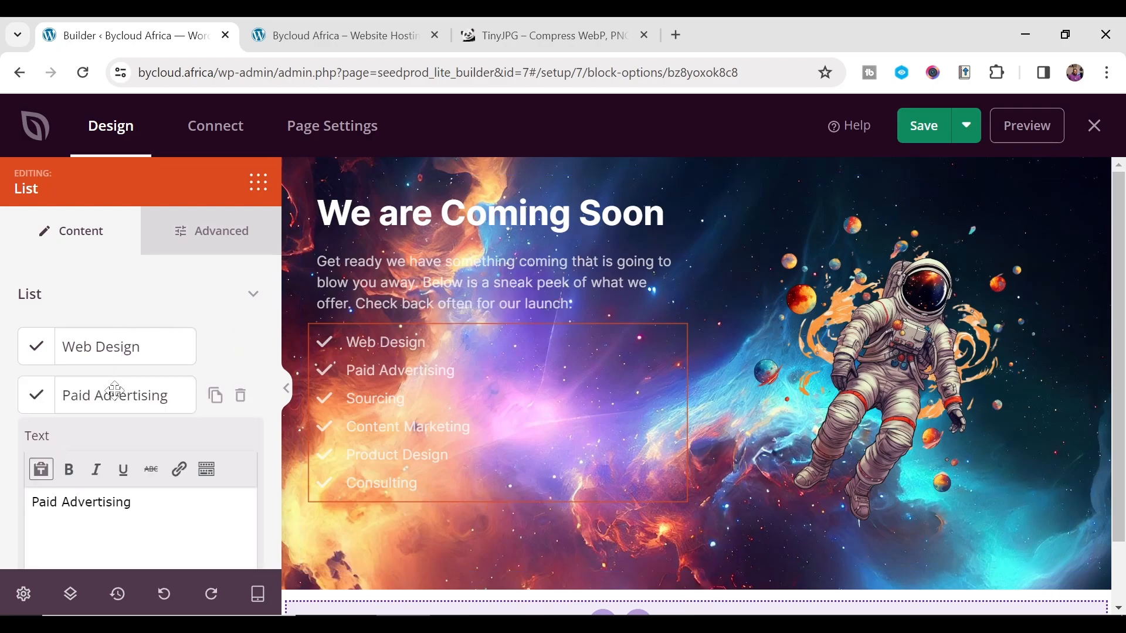
drag(132, 503, 23, 502)
text(Hosting)
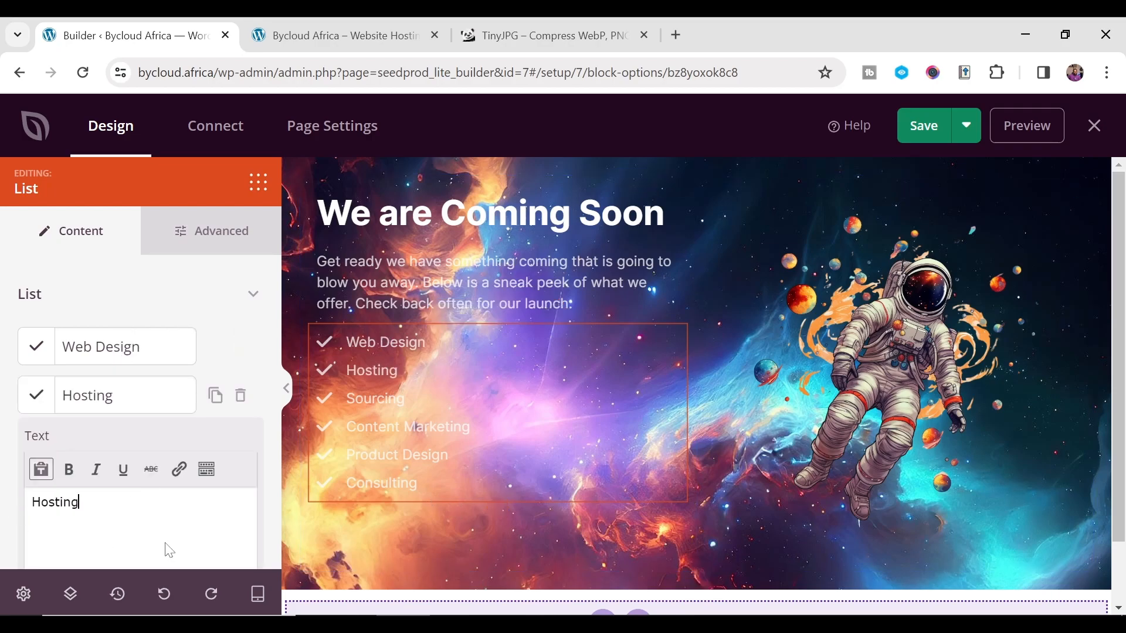
click(132, 394)
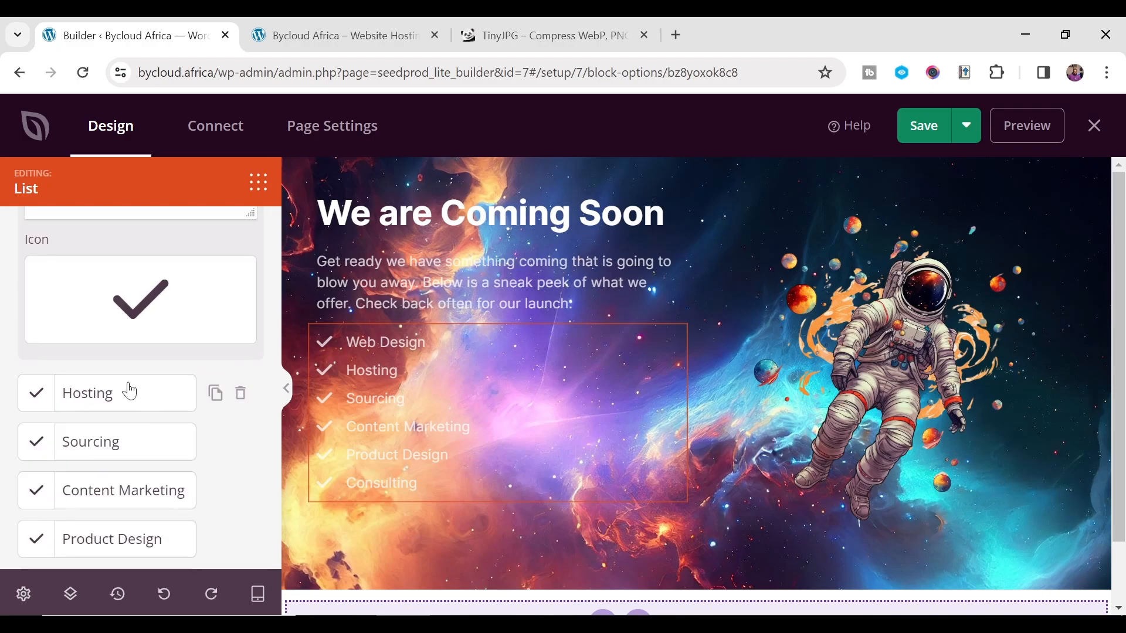
click(128, 389)
click(114, 432)
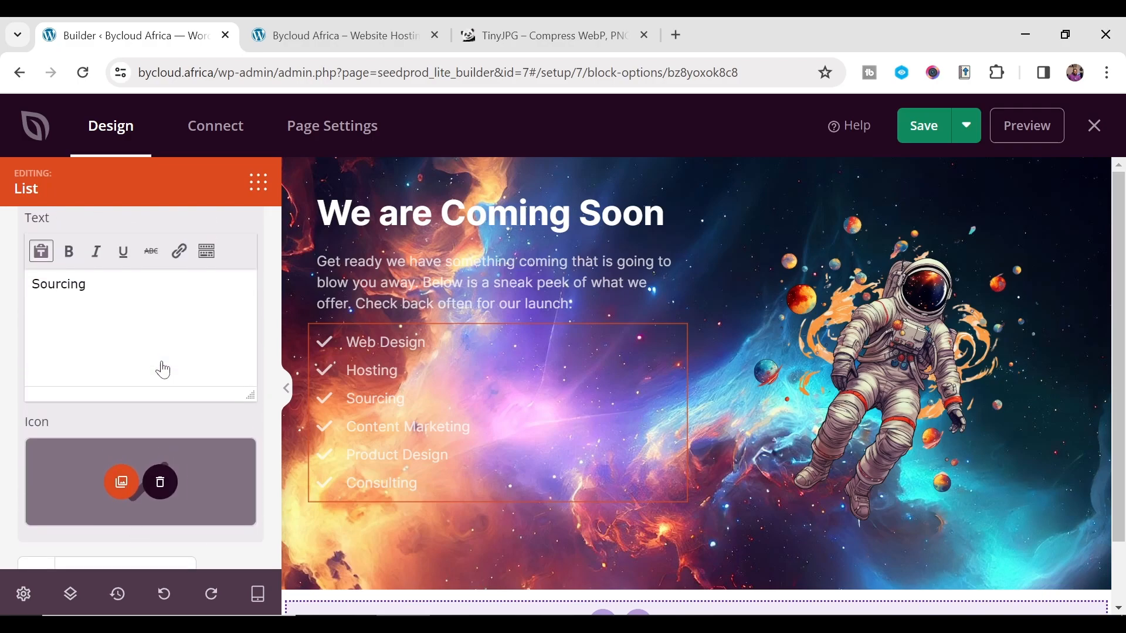
key(ctrl+a)
text(Gra)
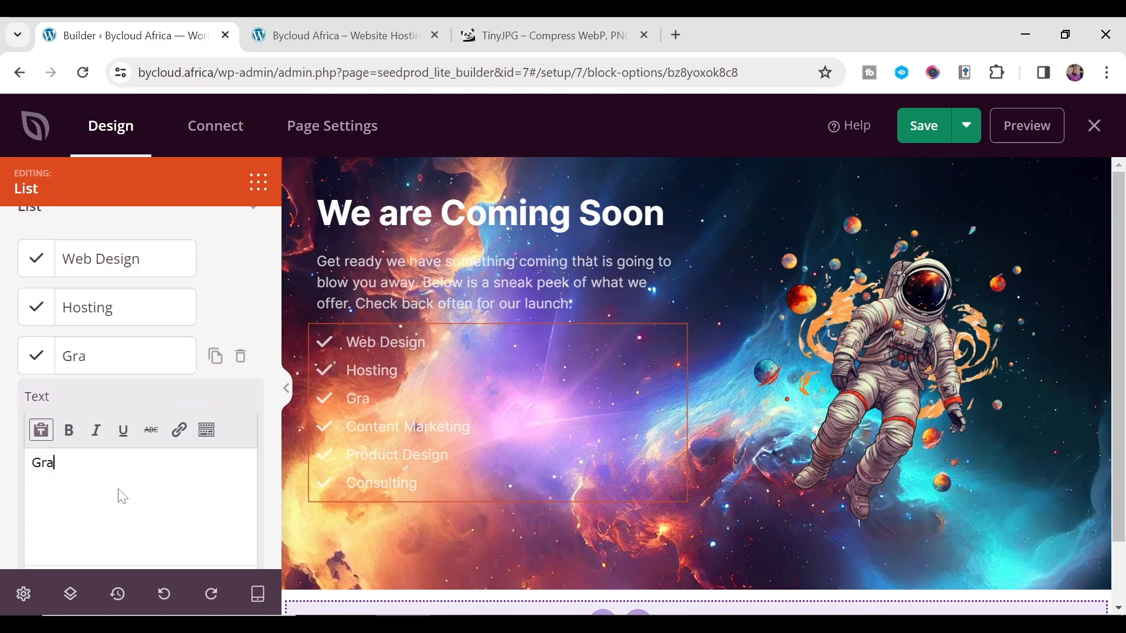
text(phics)
- Bold the Graphics and Hosting list items
double_click(123, 456)
click(68, 430)
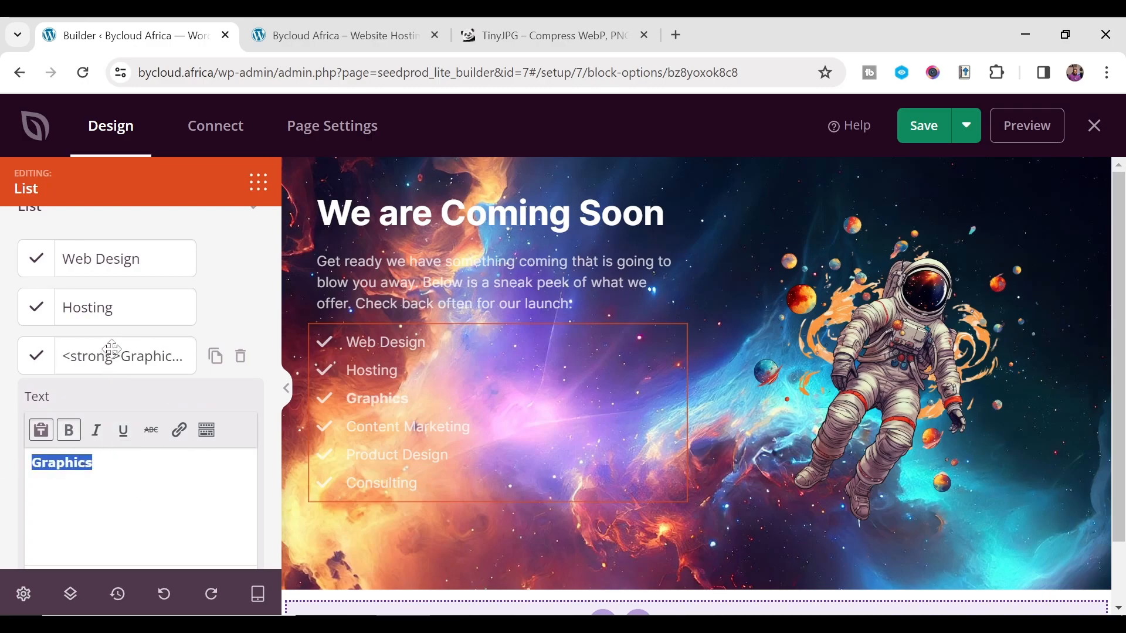
click(112, 307)
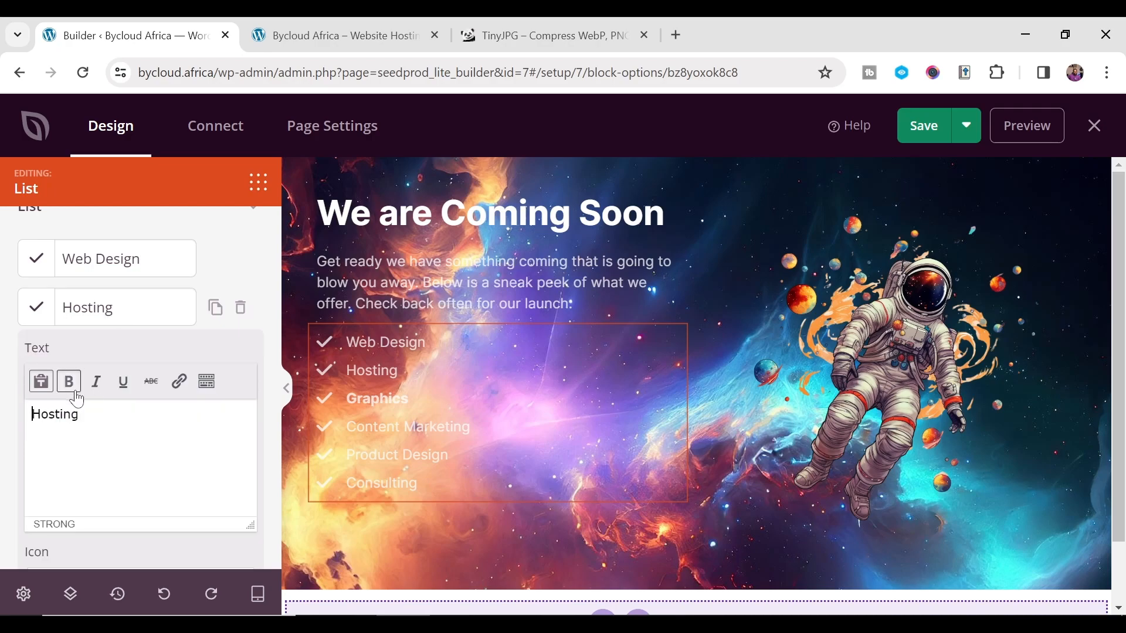
key(ctrl+a)
click(71, 389)
click(103, 430)
key(ctrl+a)
click(68, 381)
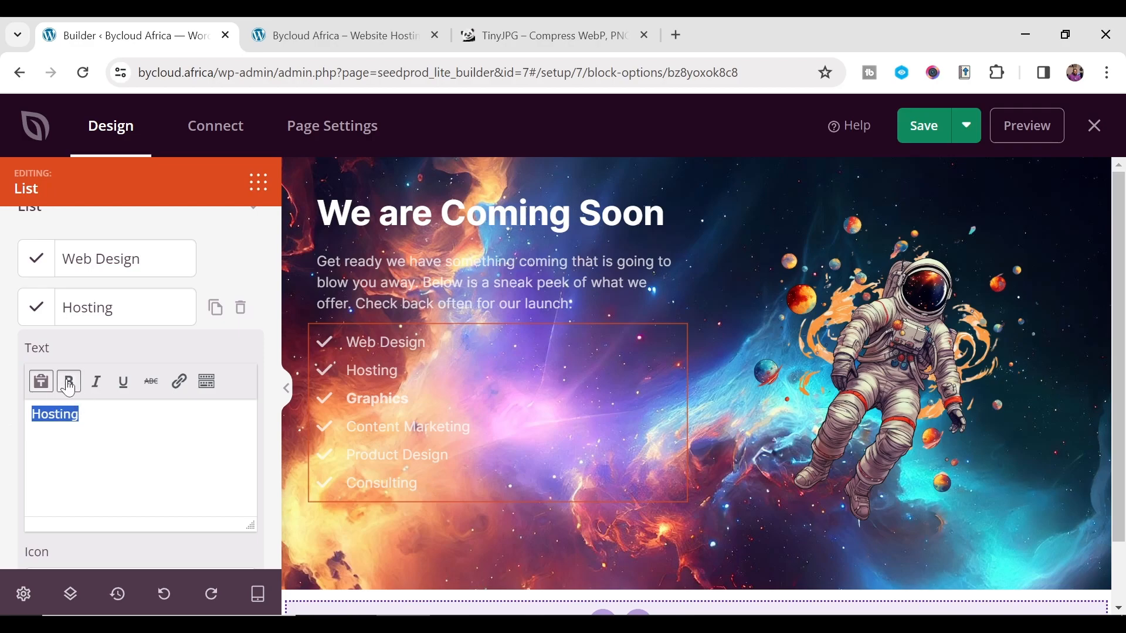
click(69, 385)
- Bold the Web Design list item
click(130, 259)
drag(124, 367, 9, 372)
click(68, 333)
click(160, 385)
scroll(145, 352, up, 2)
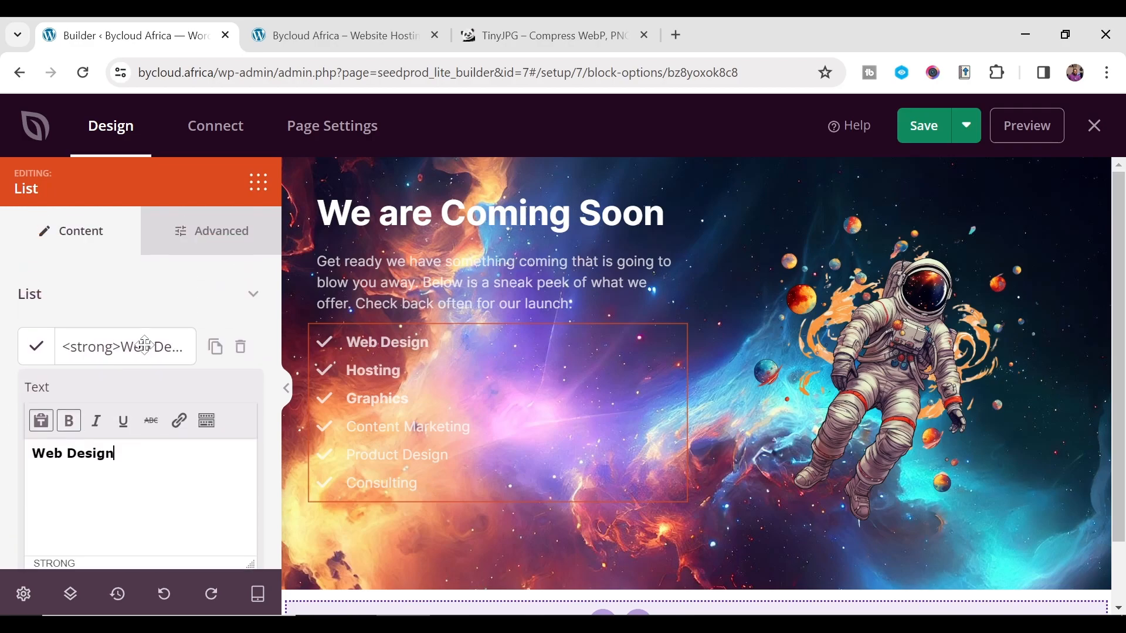
click(145, 344)
- Delete the Content Marketing, Product Design and Consulting list items
scroll(205, 375, down, 2)
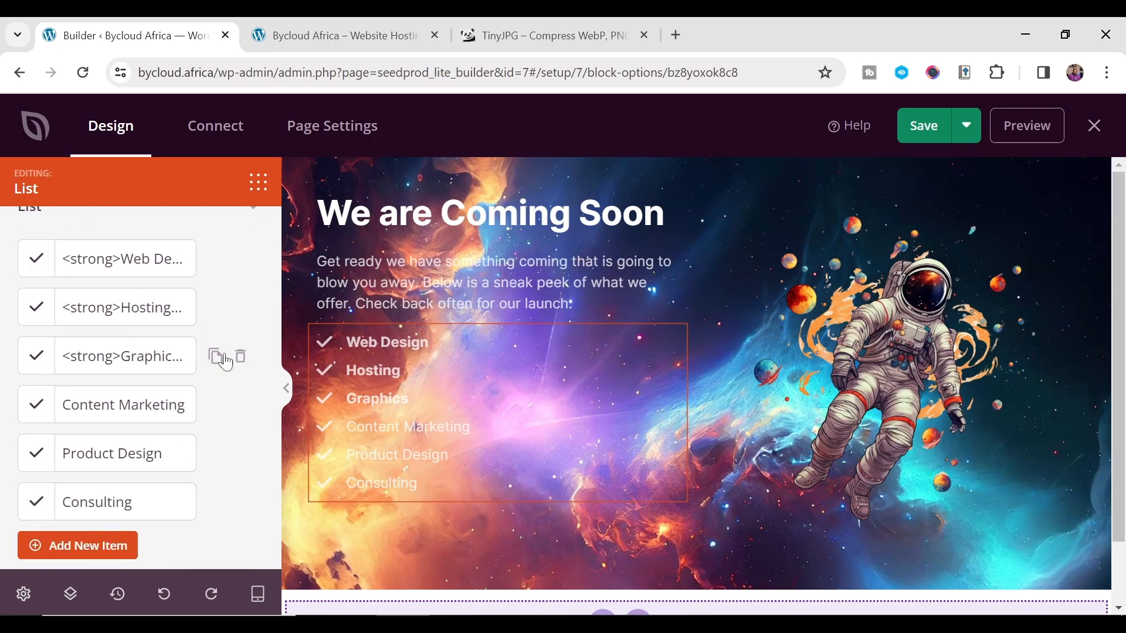
click(241, 405)
click(241, 405)
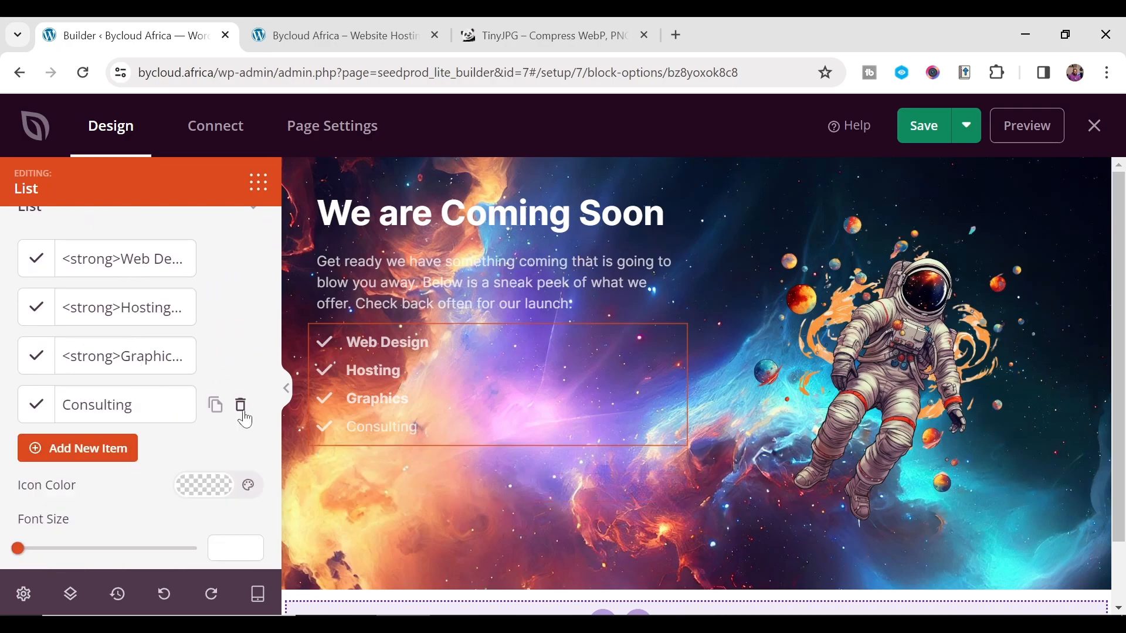
click(240, 405)
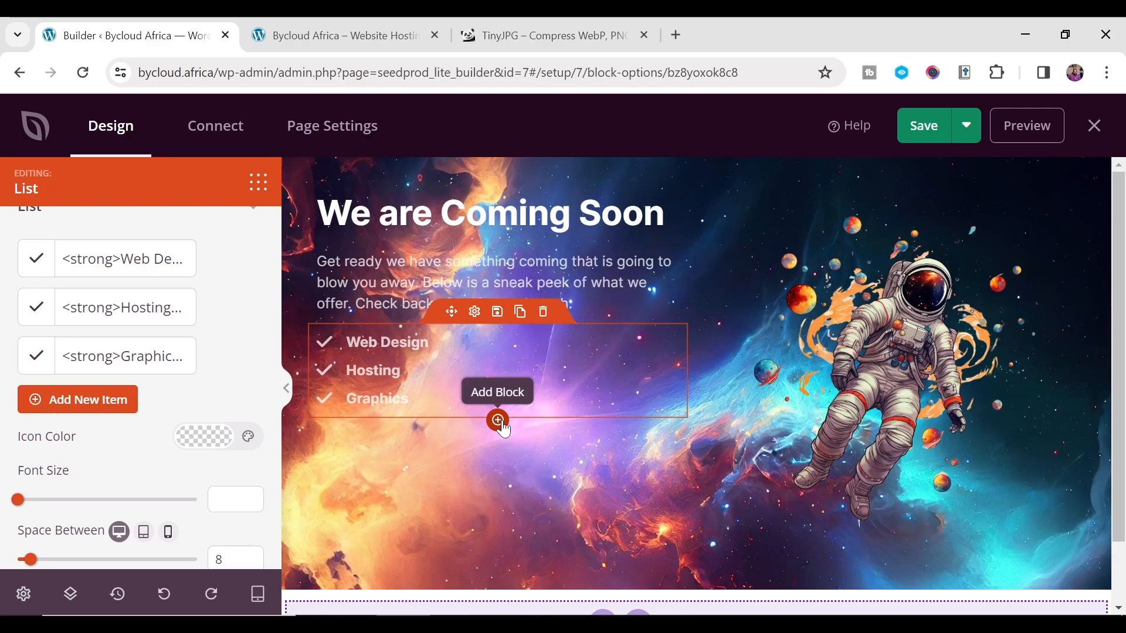
- Add a Text block beneath the service list
click(498, 421)
drag(145, 339, 436, 474)
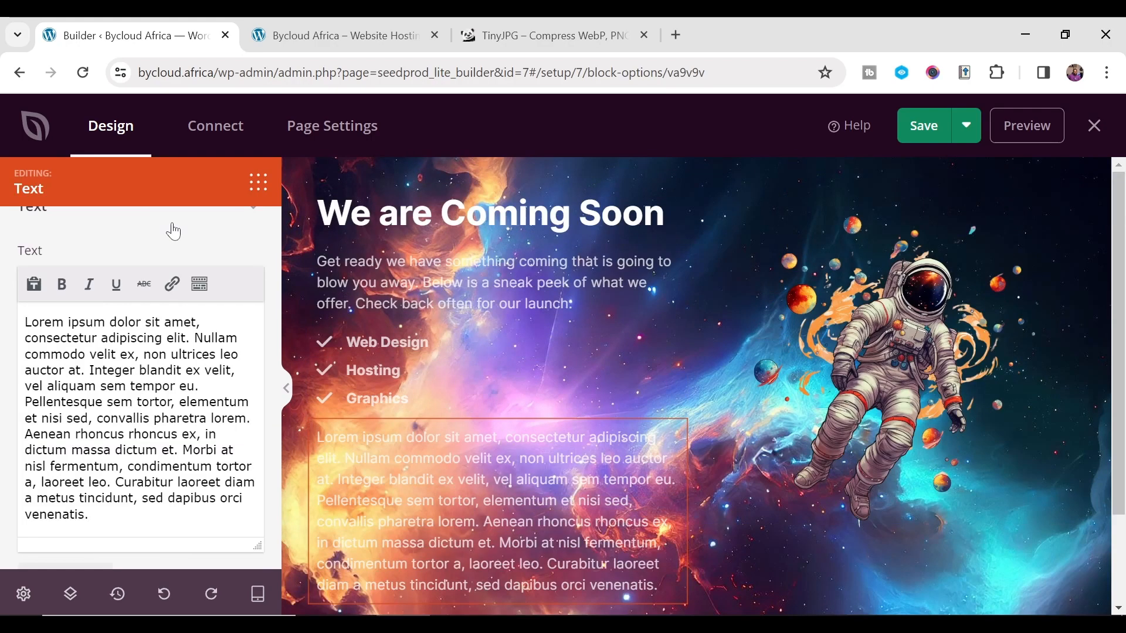
scroll(497, 420, down, 2)
scroll(498, 352, up, 2)
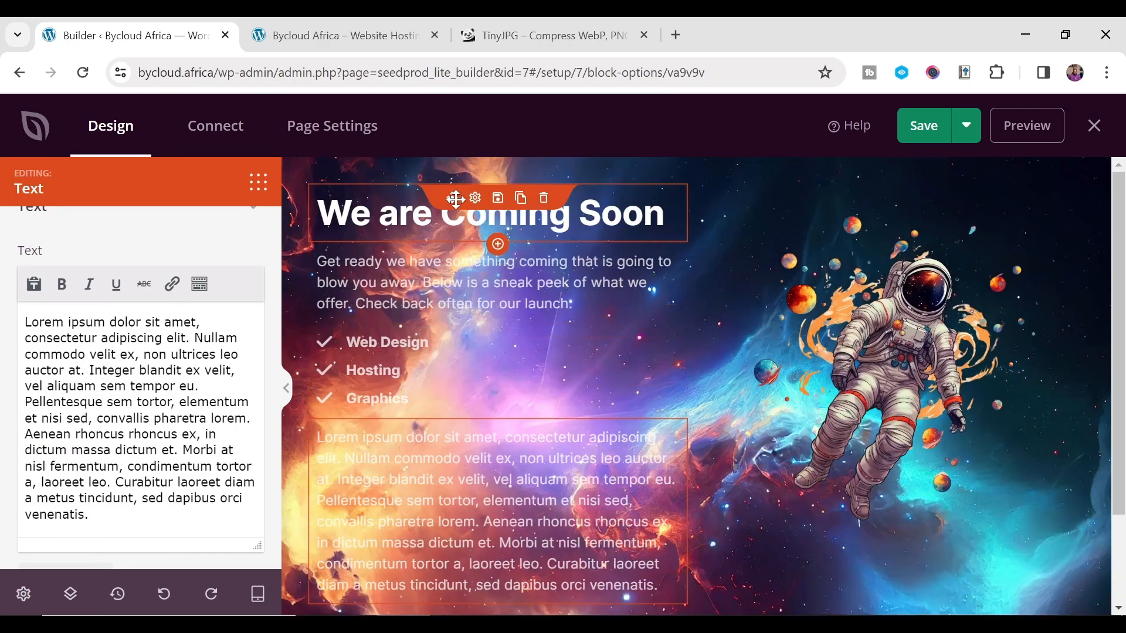
scroll(502, 222, down, 2)
scroll(712, 349, up, 2)
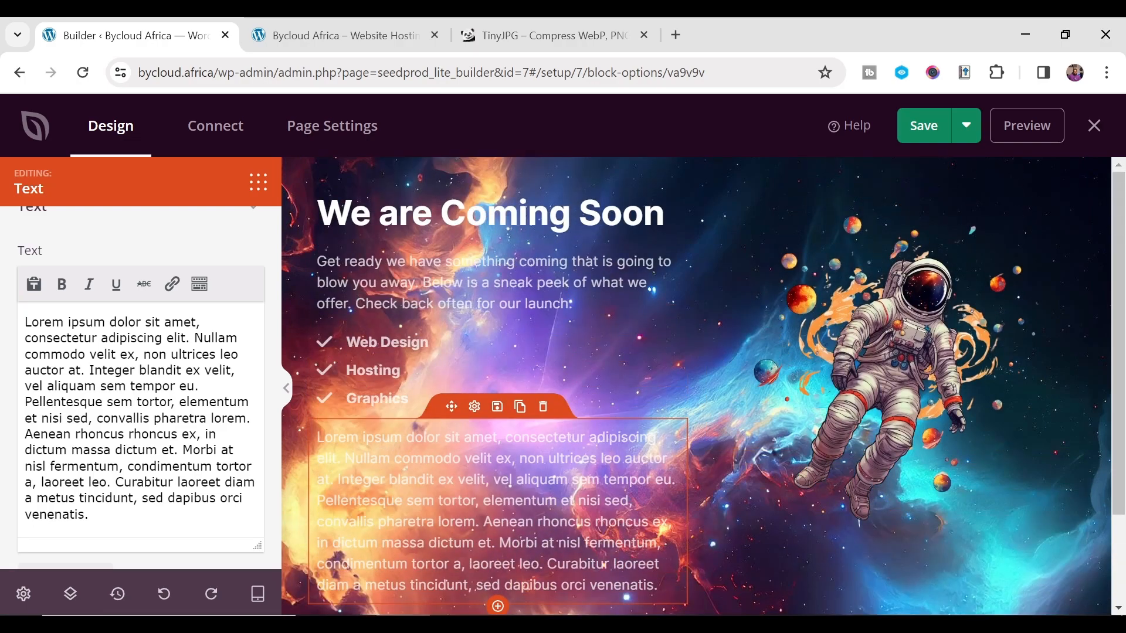
click(22, 595)
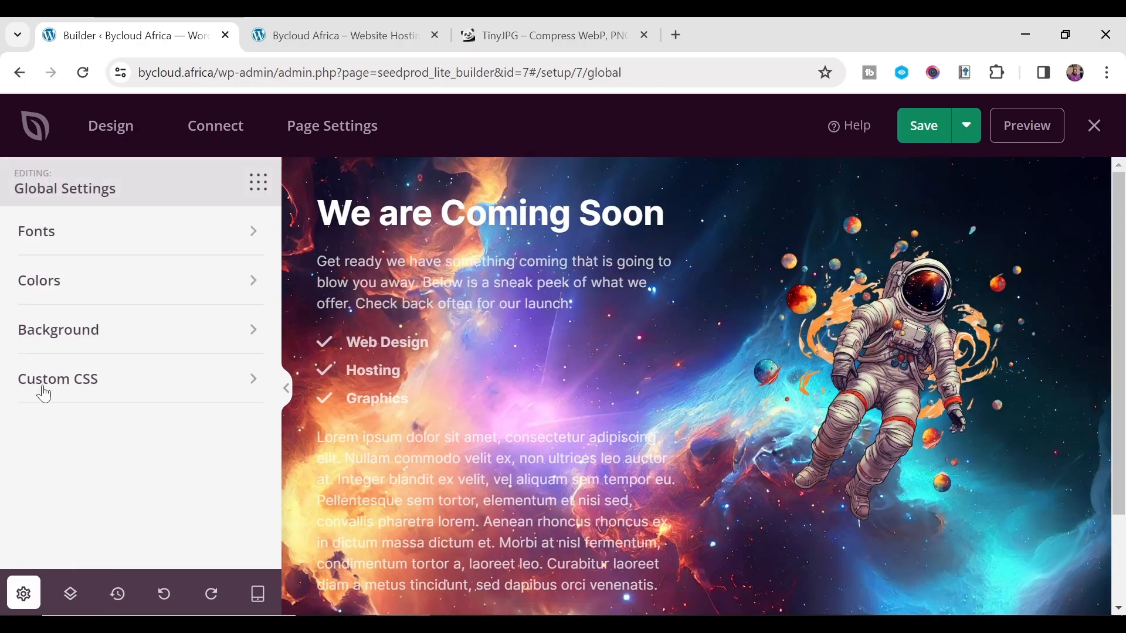
- Set Dim Background to 55 under Global Settings > Background
click(89, 331)
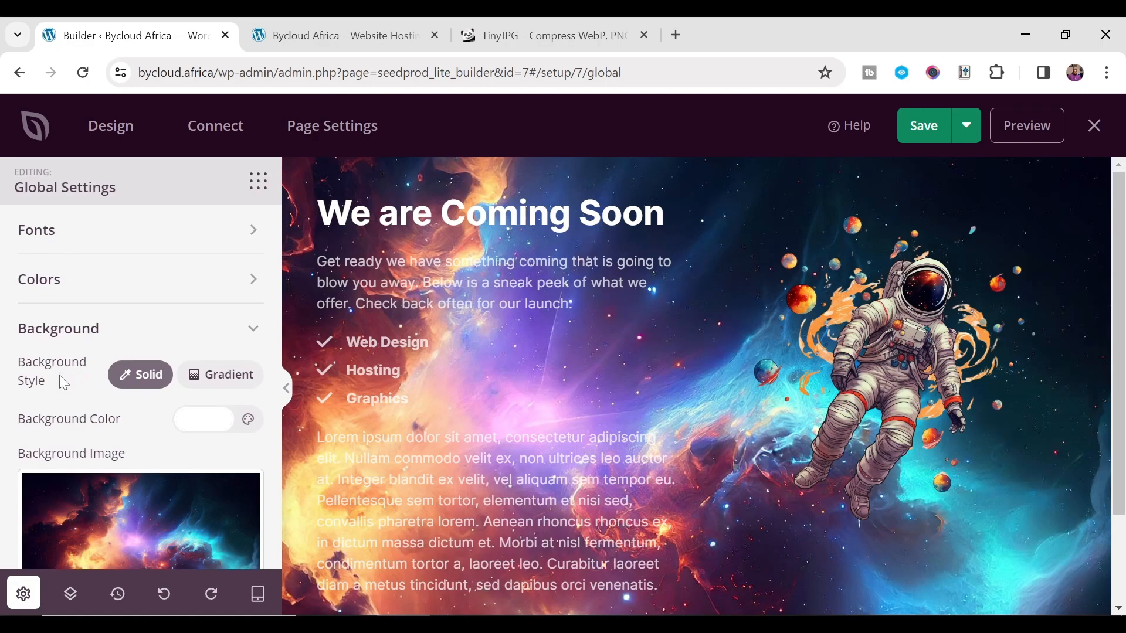
scroll(59, 375, down, 5)
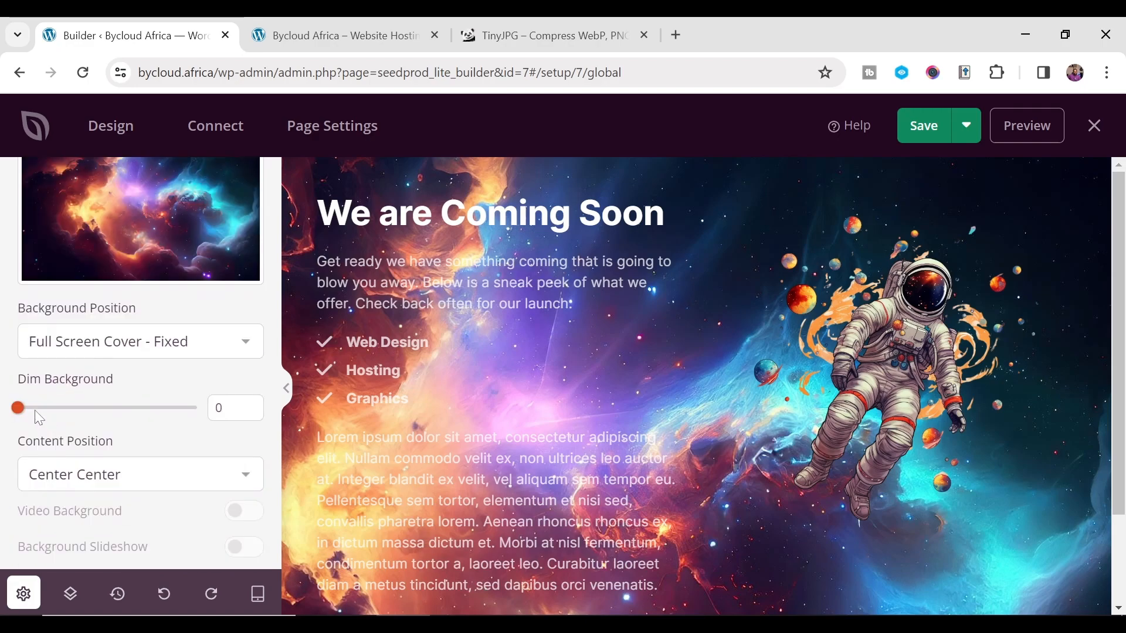
drag(23, 415, 124, 413)
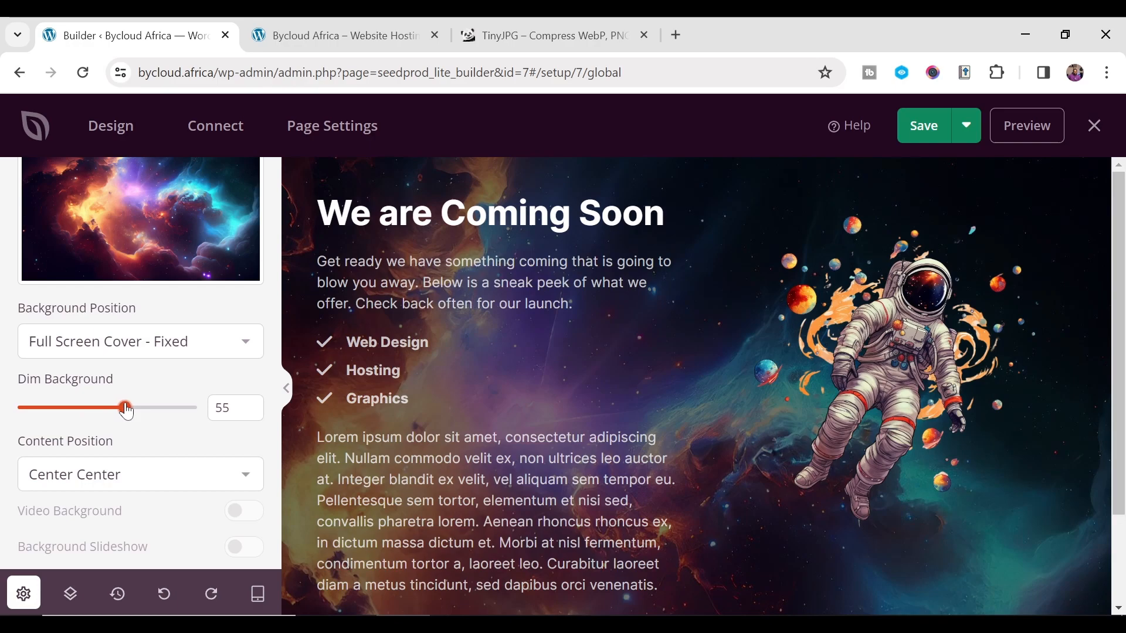
scroll(156, 268, up, 5)
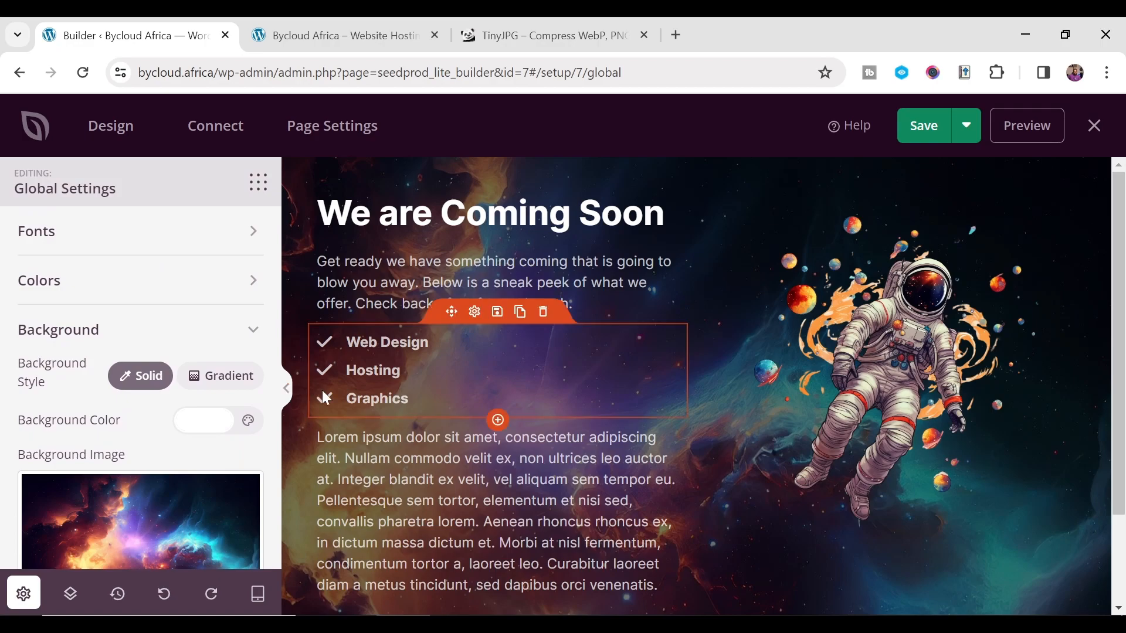
- Replace the placeholder paragraph with 'Contact Us:' followed by the contact e-mail address
click(355, 458)
scroll(112, 452, down, 3)
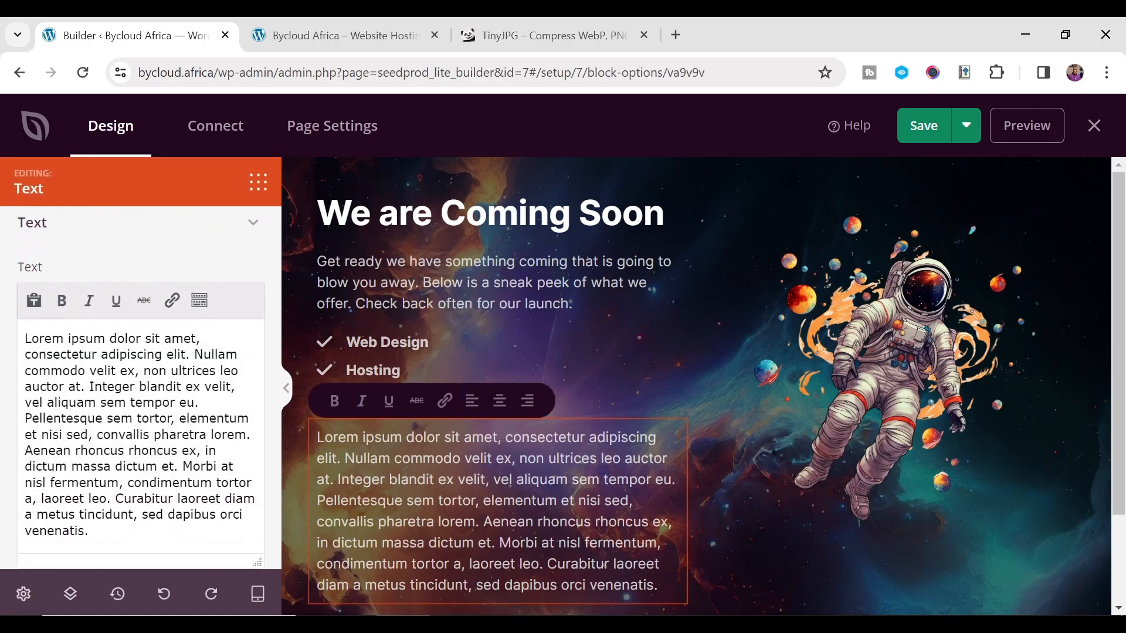
drag(113, 452, 3, 200)
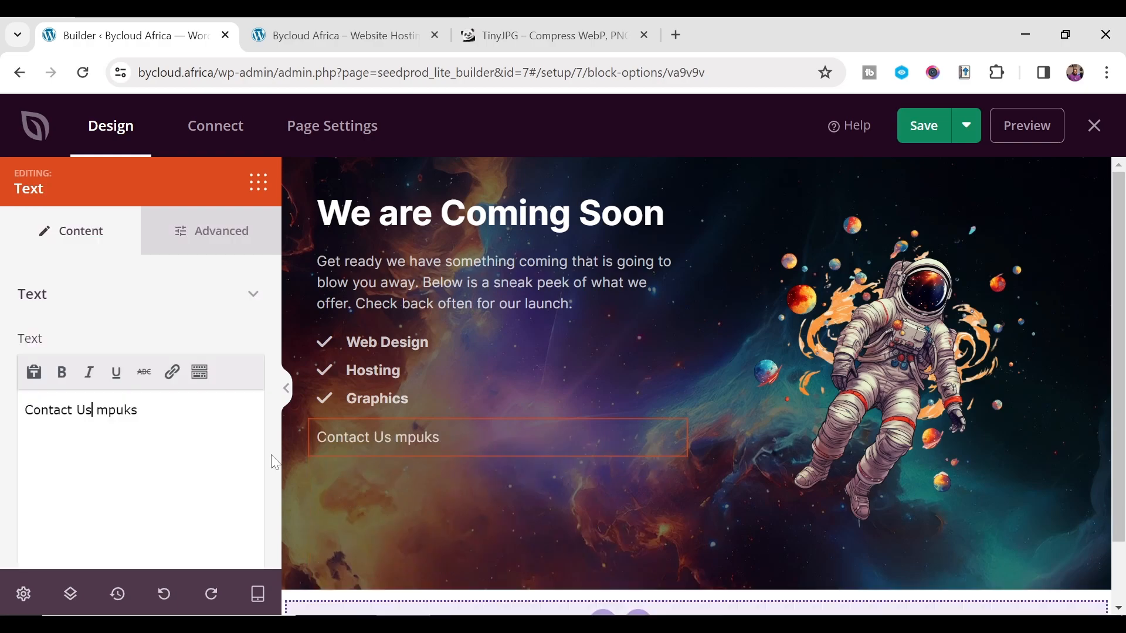
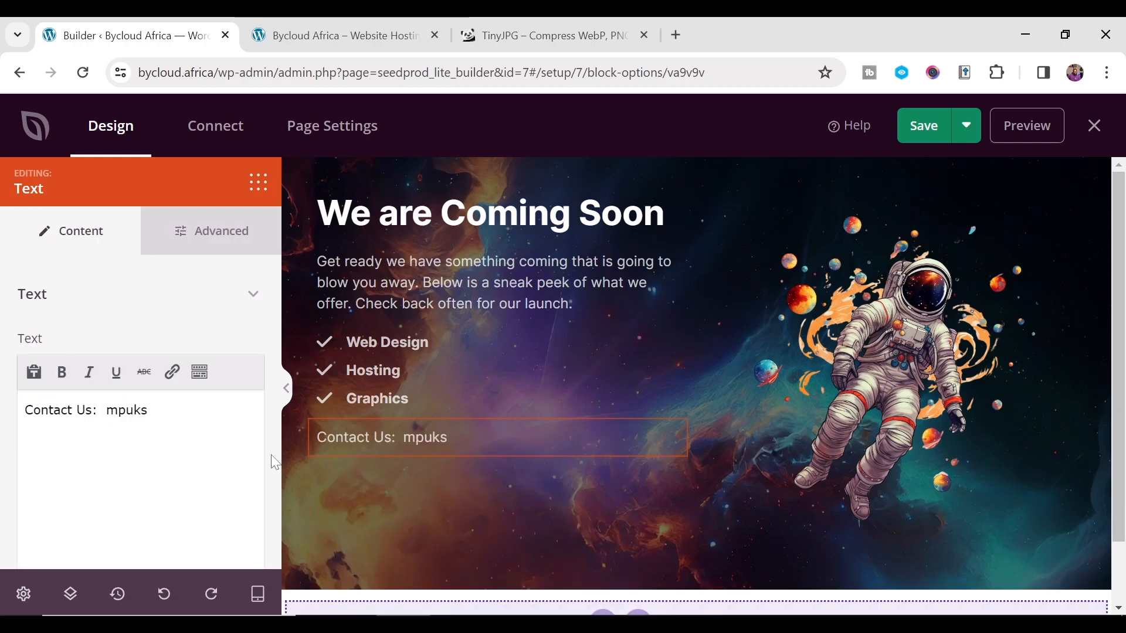
key(Delete)
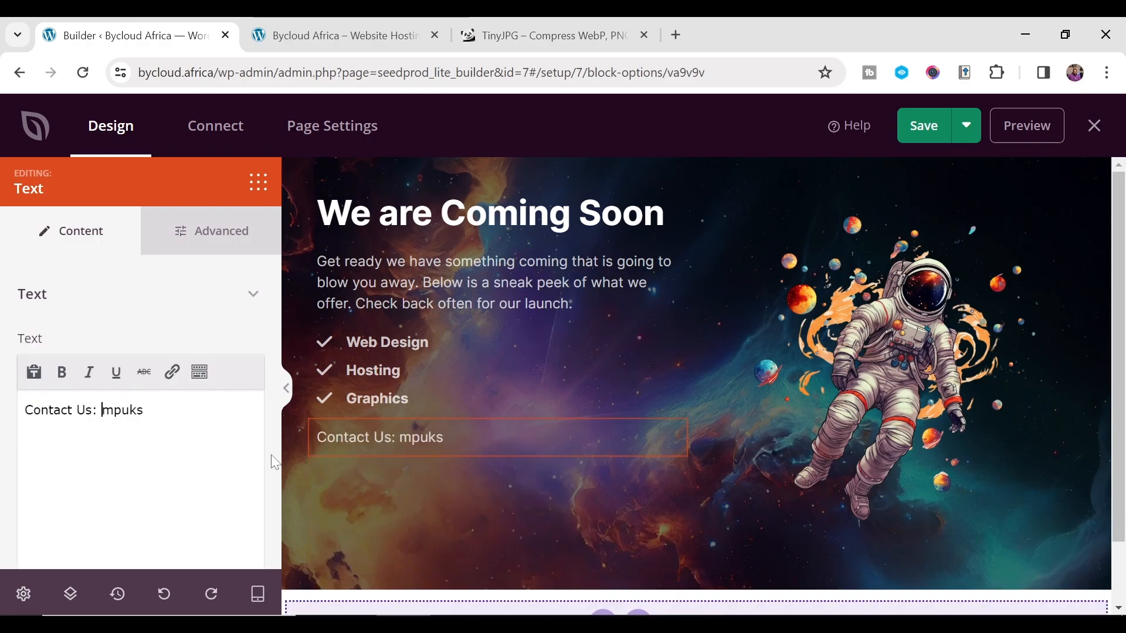
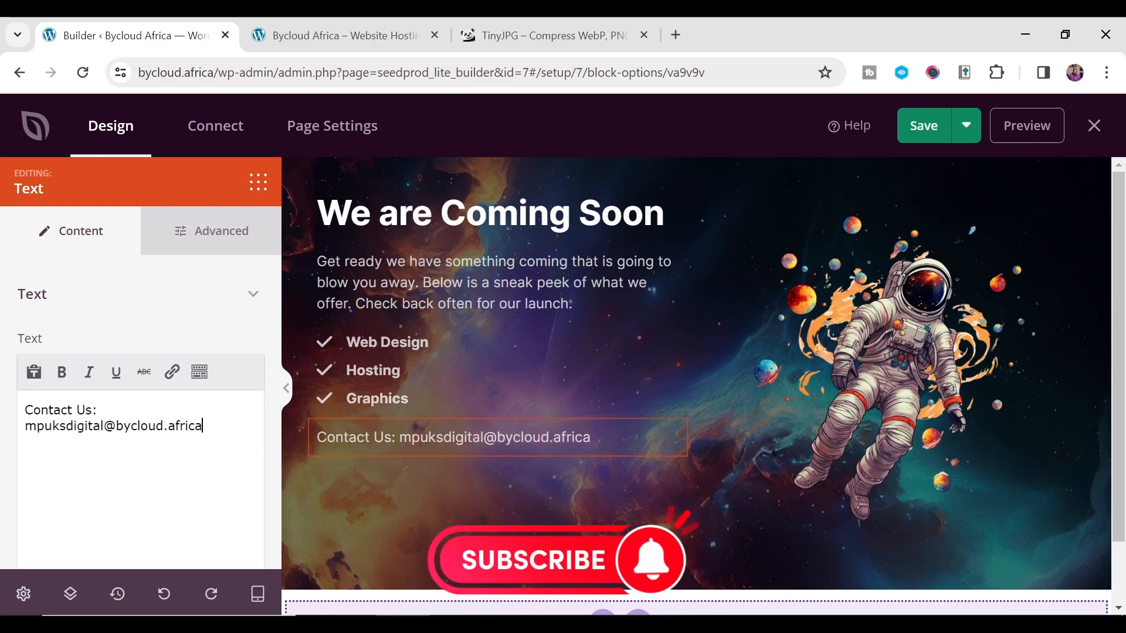
- Link the e-mail address with a mailto: URL
drag(203, 426, 24, 432)
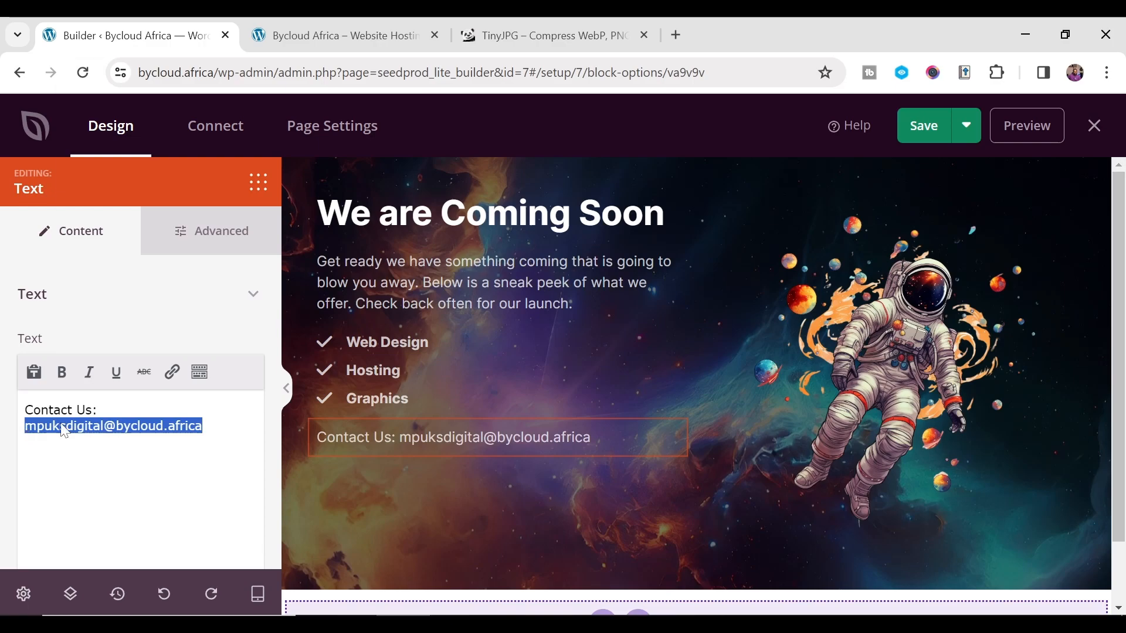
click(174, 373)
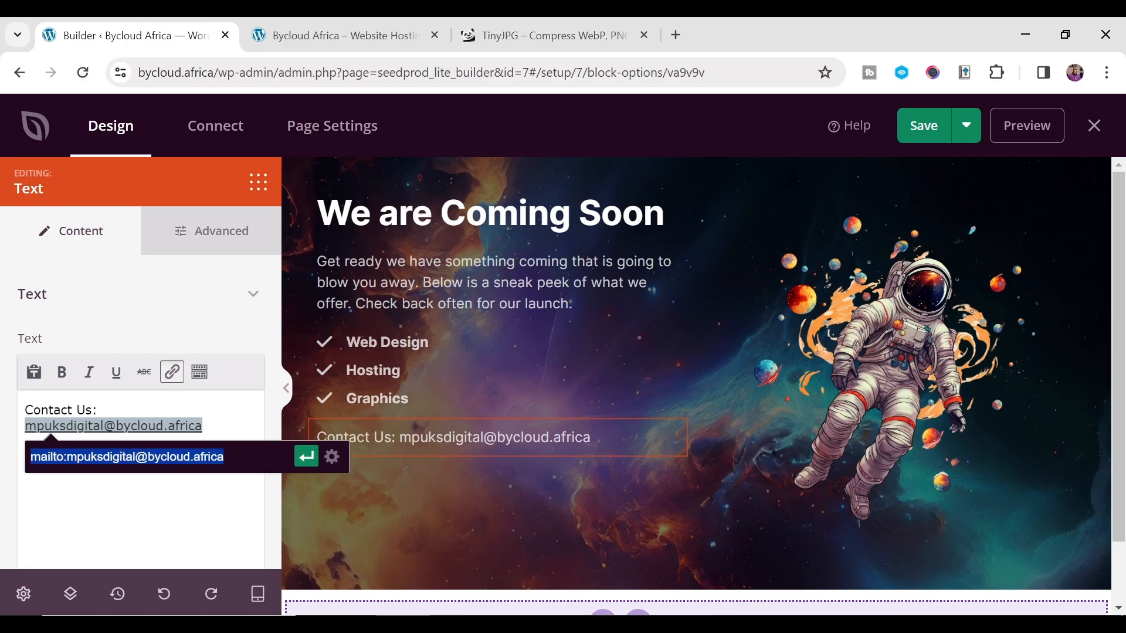
click(77, 457)
drag(67, 457, 24, 459)
key(Return)
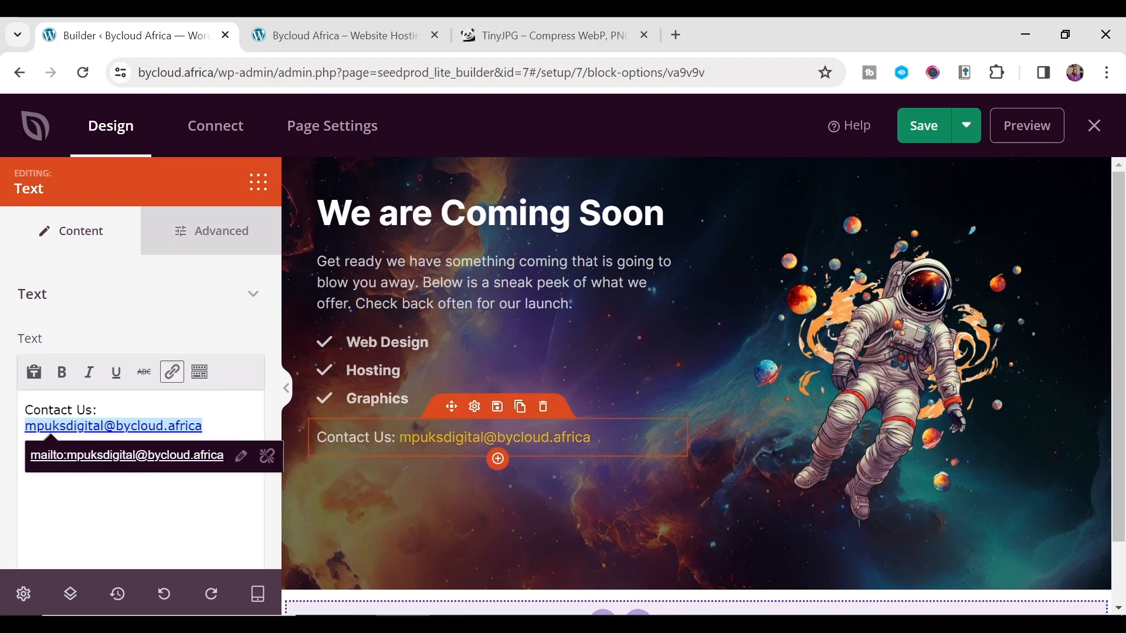
click(184, 471)
- Add a 'Cell No.' line with the pasted phone number below the e-mail
text(Cell N)
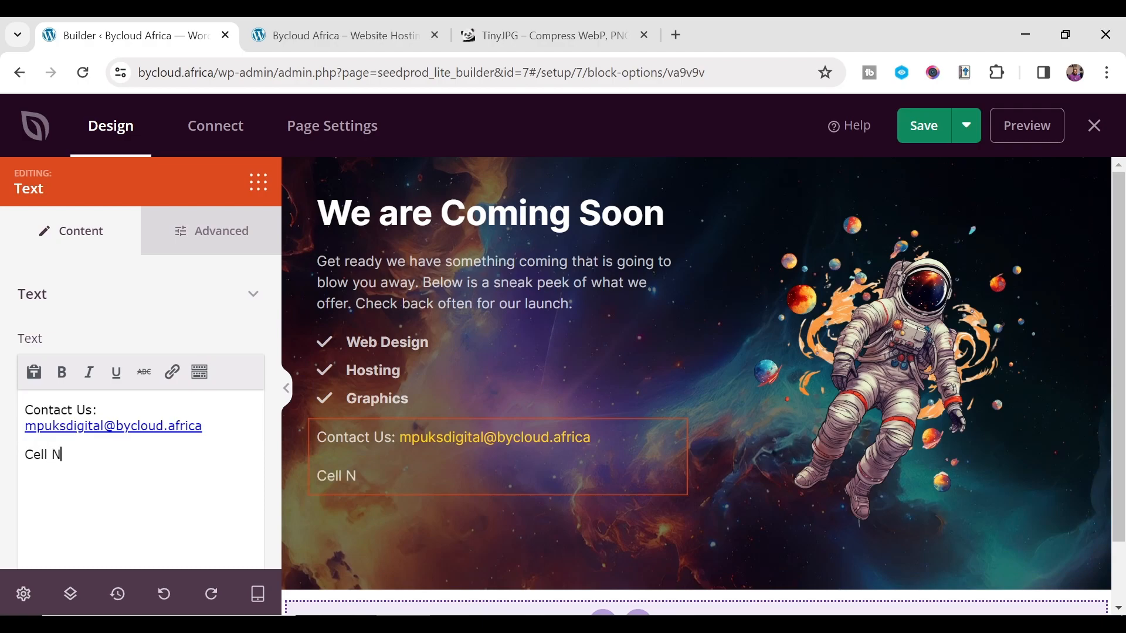
text(u)
key(BackSpace)
text(0)
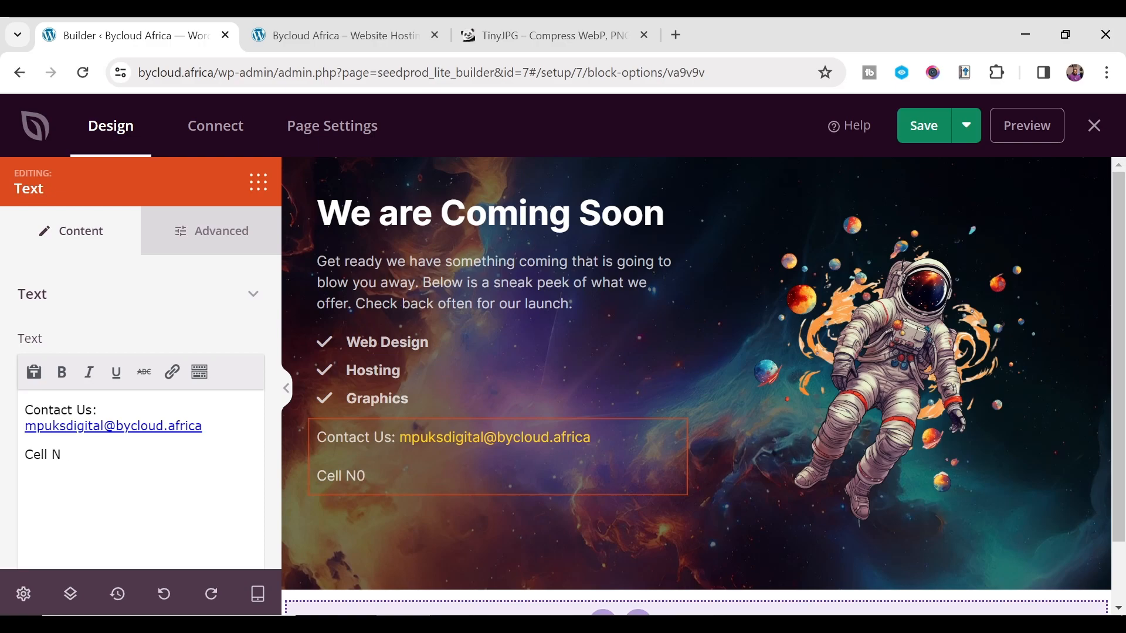
key(ctrl+v)
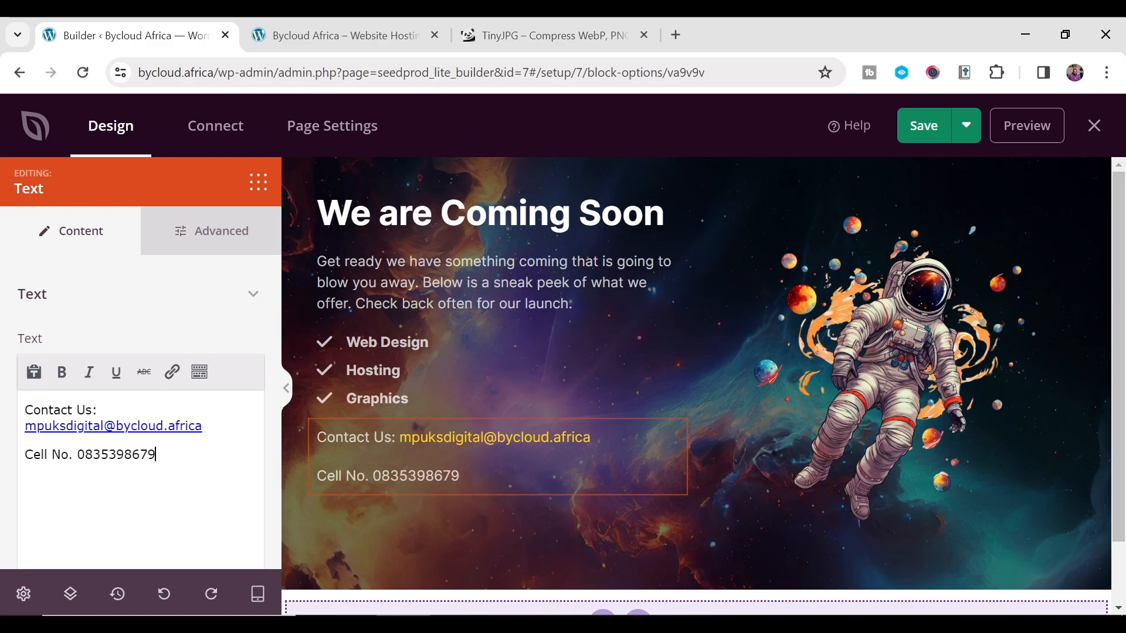
key(shift+Left)
key(shift+Left)
key(shift+Left)
key(shift+Left)
key(shift+Left)
key(shift+Left)
key(shift+Left)
key(shift+Left)
key(shift+Left)
drag(77, 456, 84, 456)
drag(157, 455, 78, 456)
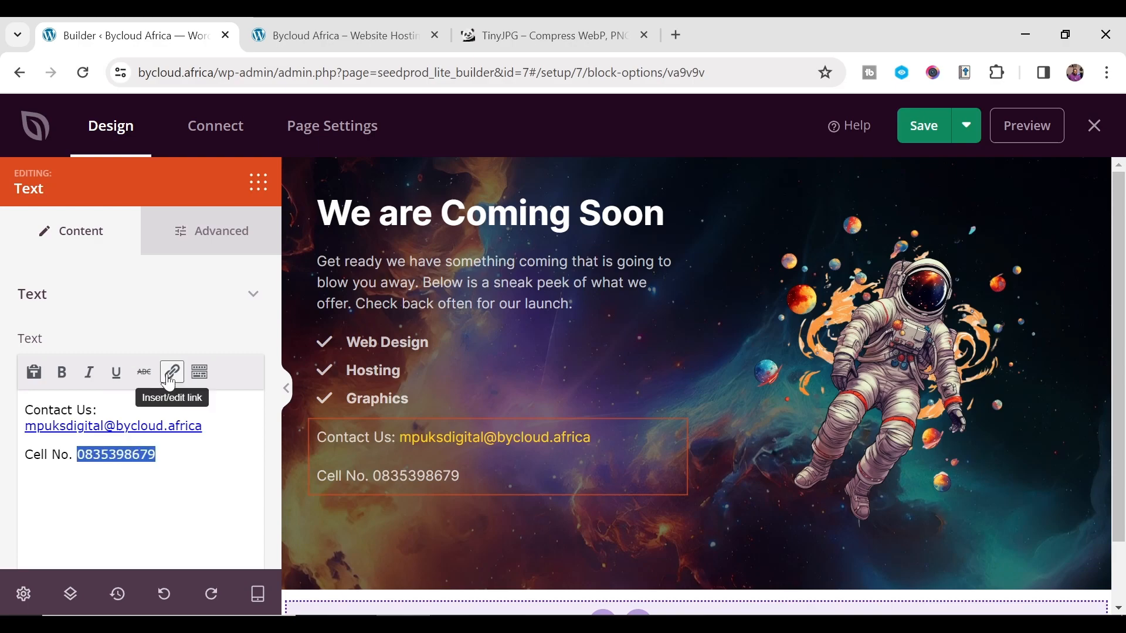
- Link the phone number with a Tel:+ URL so it can be called
click(171, 372)
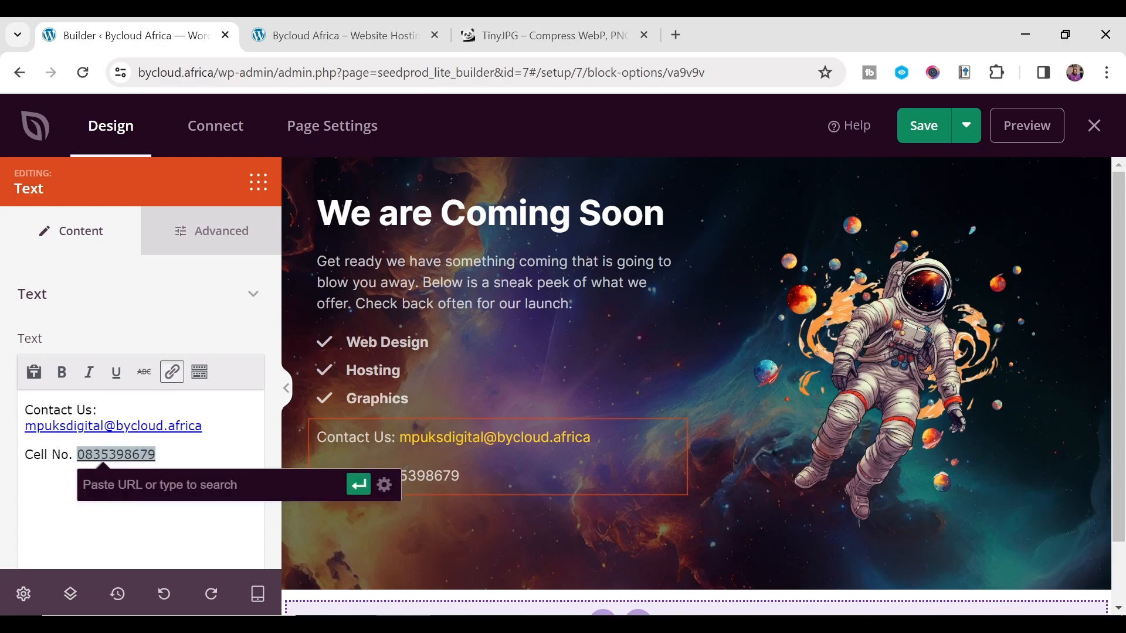
text(Tel)
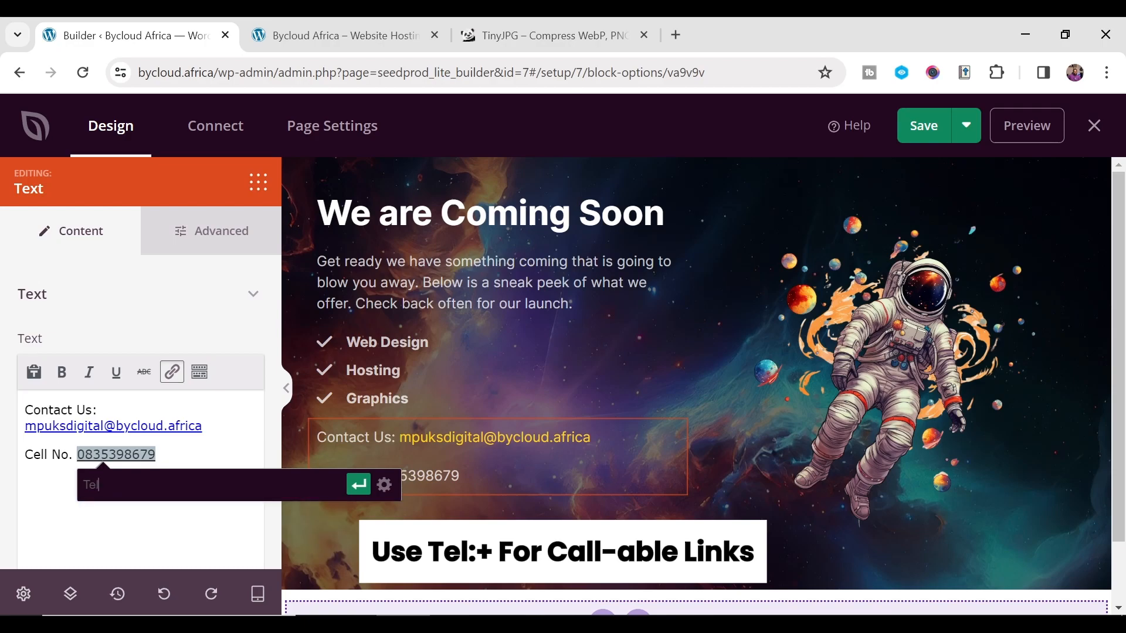
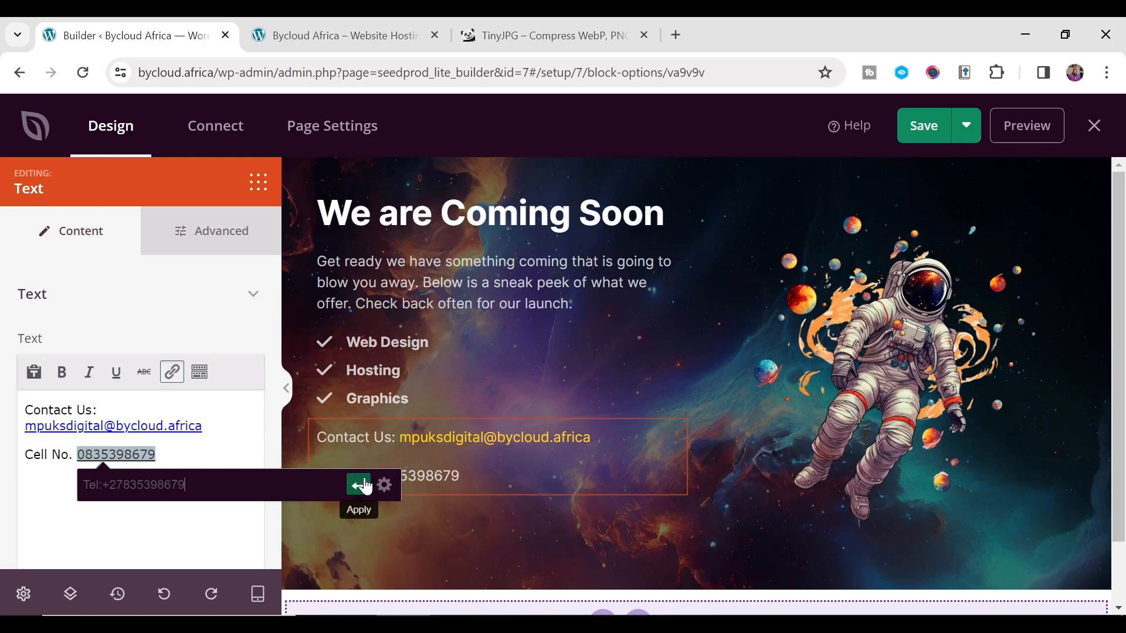
click(365, 485)
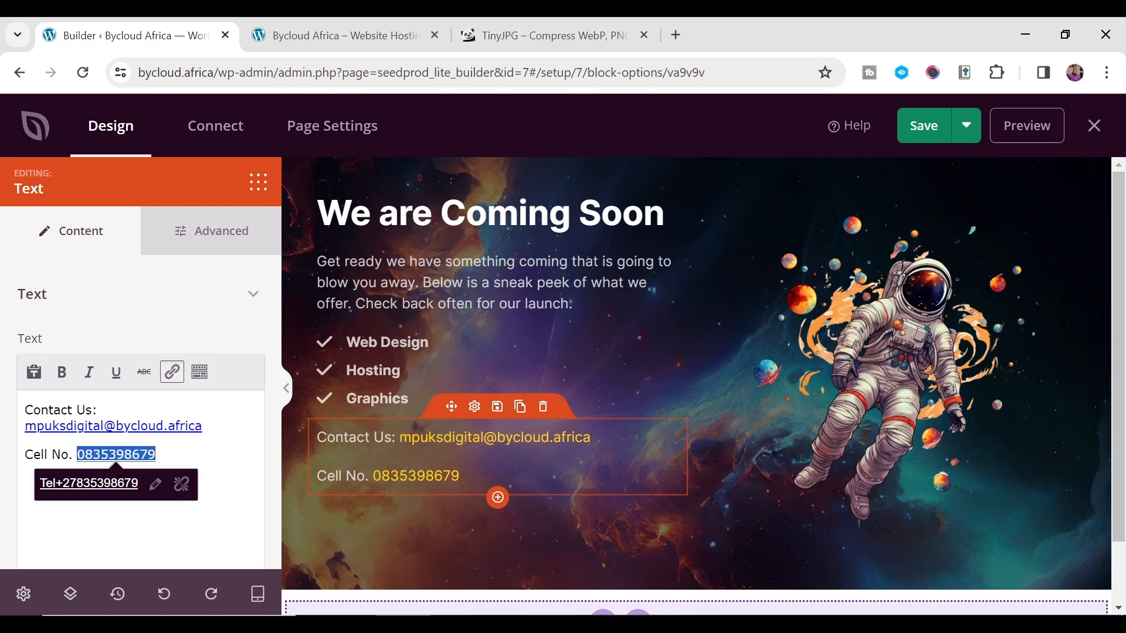
- Set the contact text block's typography line height to 0.5
click(217, 526)
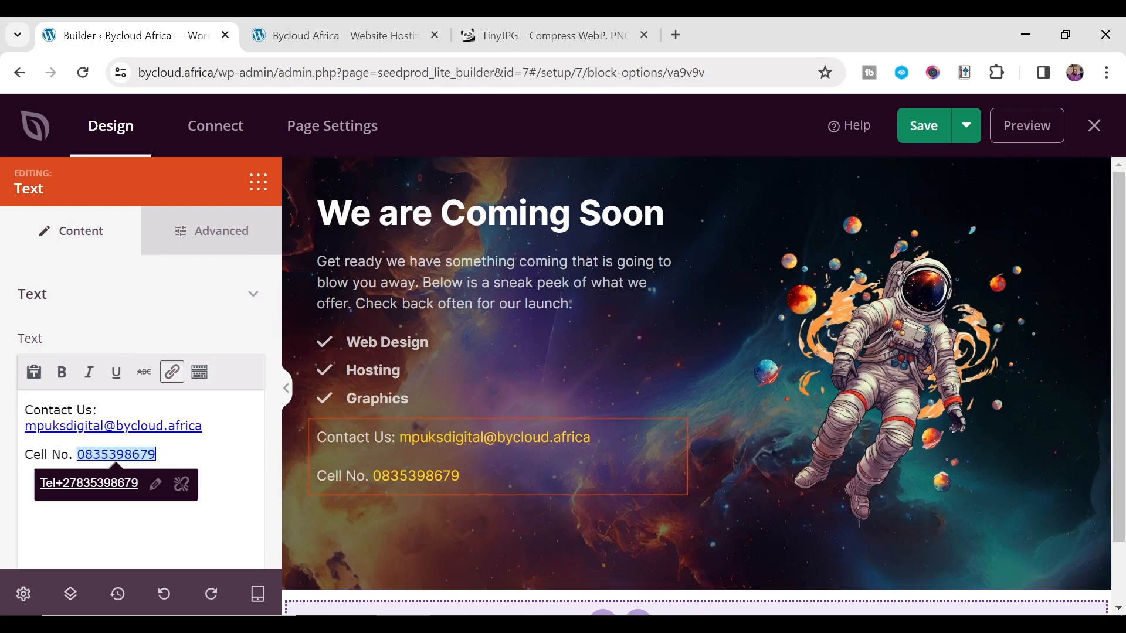
click(196, 223)
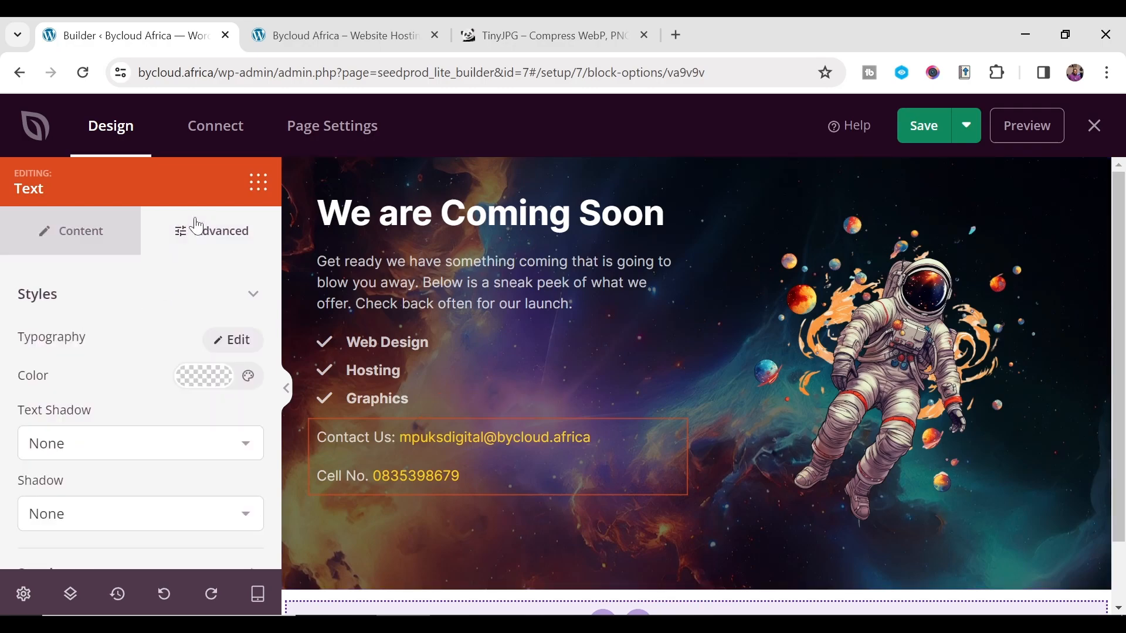
scroll(197, 419, down, 3)
click(200, 386)
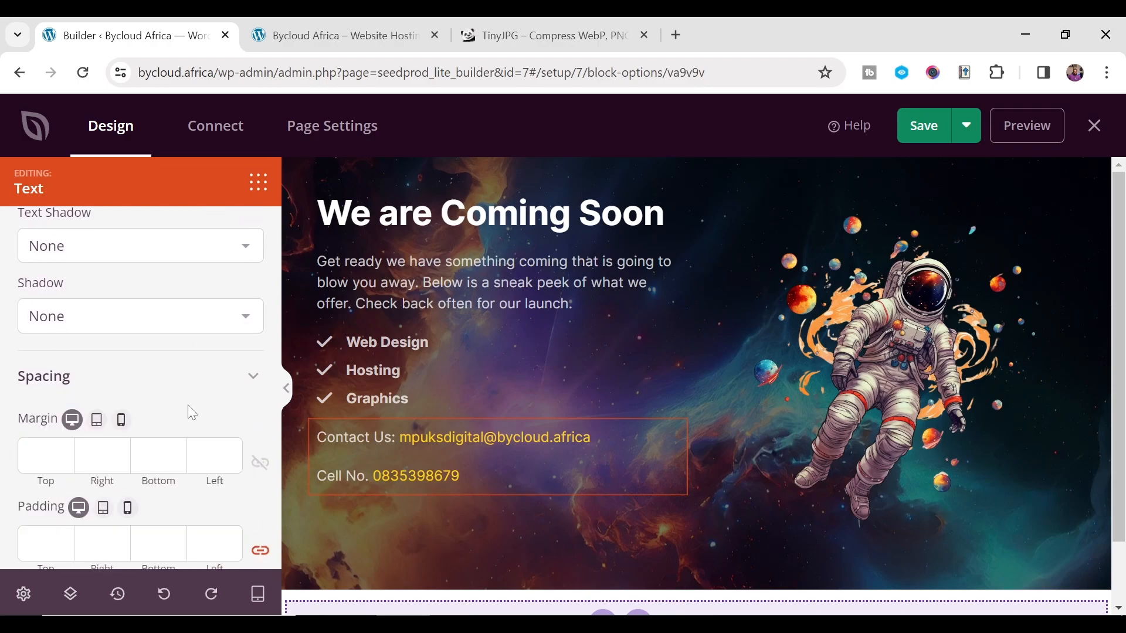
scroll(156, 402, down, 3)
scroll(95, 332, up, 6)
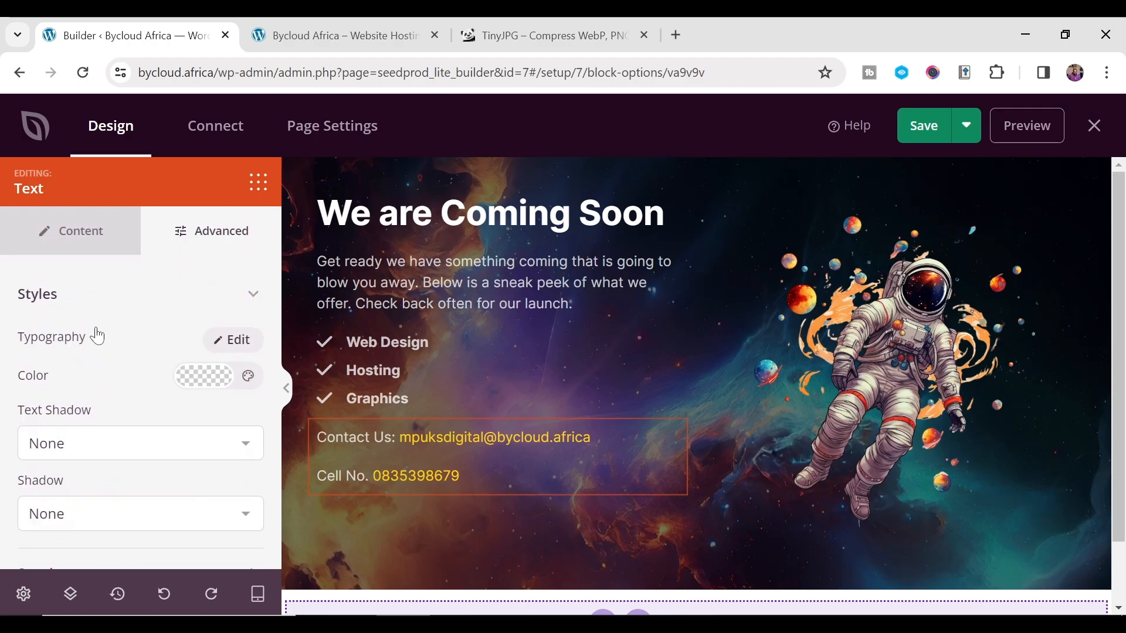
click(230, 343)
scroll(156, 396, down, 5)
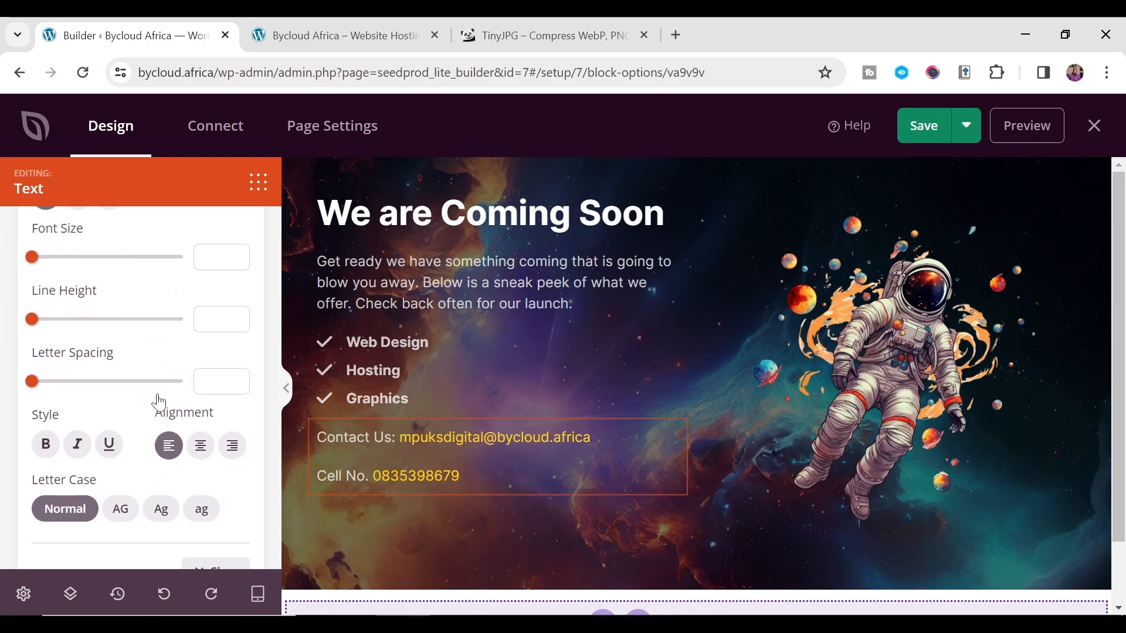
scroll(108, 421, up, 2)
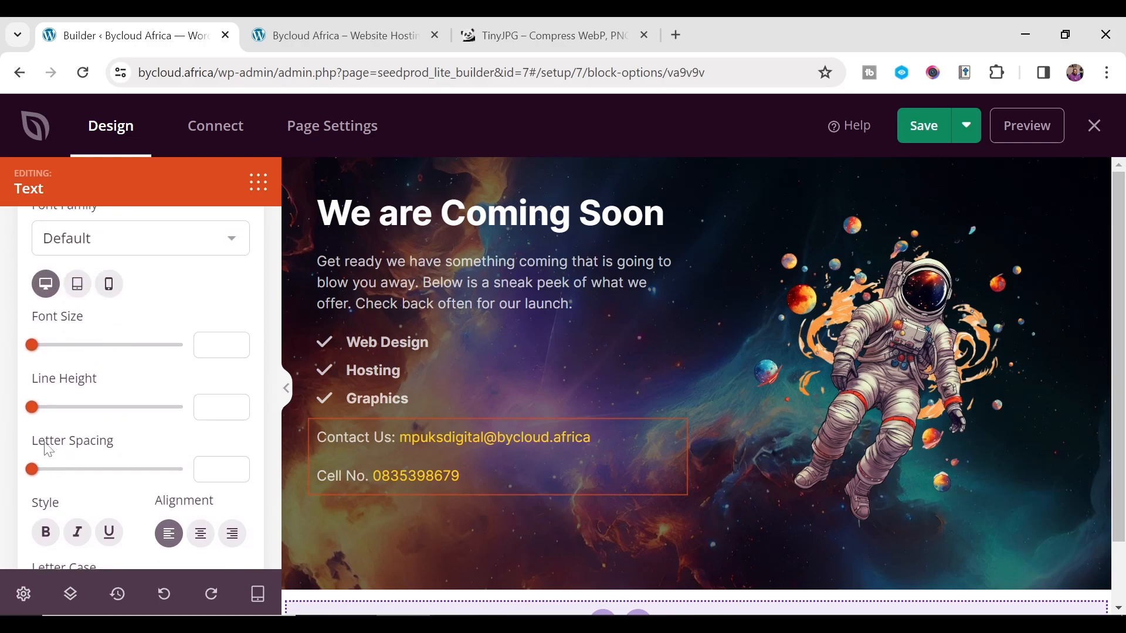
drag(34, 414, 40, 415)
scroll(70, 433, up, 3)
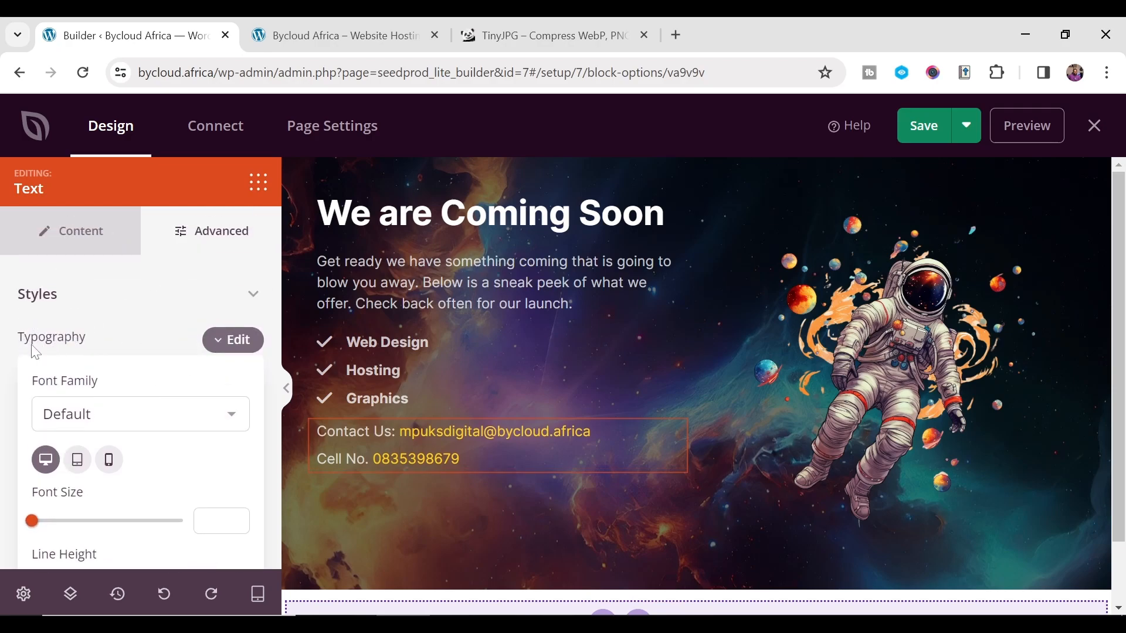
scroll(228, 359, down, 2)
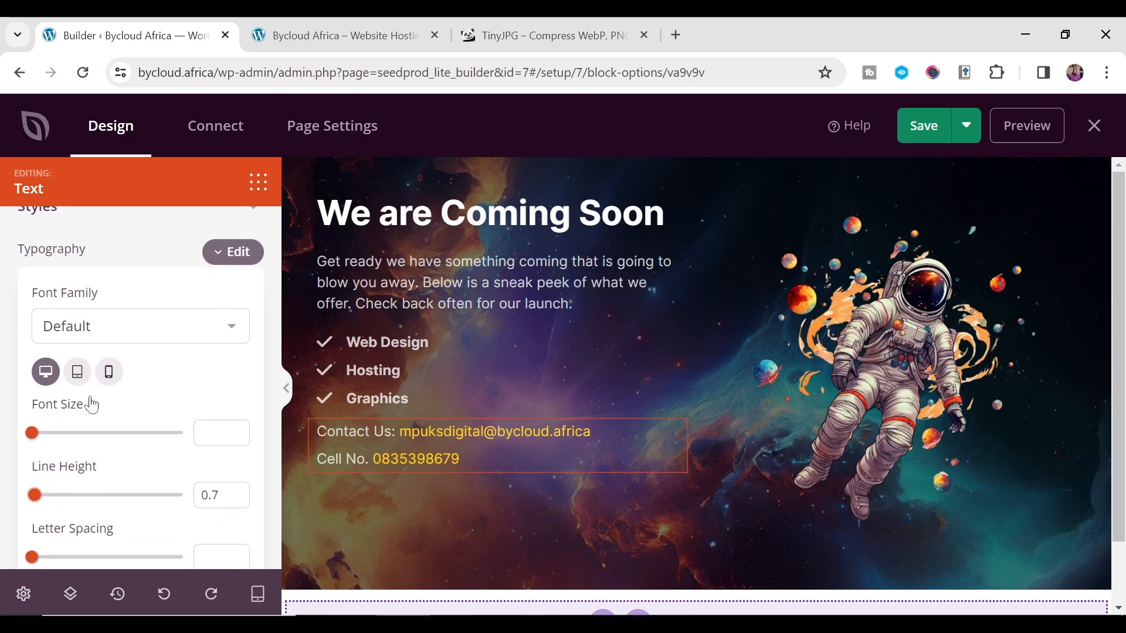
scroll(69, 476, down, 2)
click(236, 410)
click(237, 411)
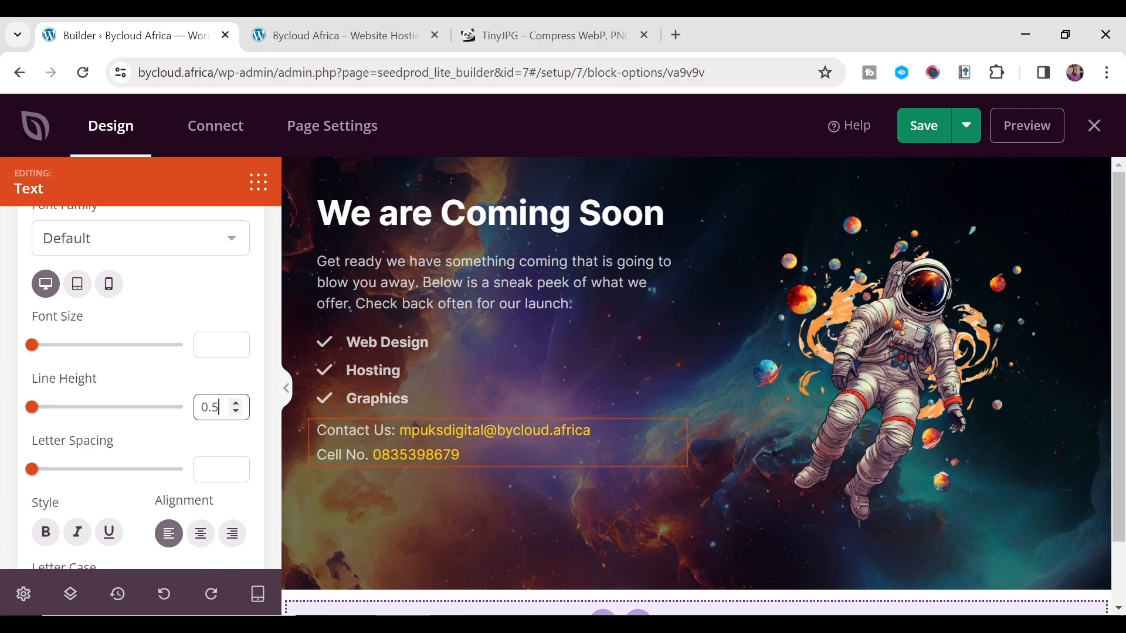
scroll(146, 372, up, 4)
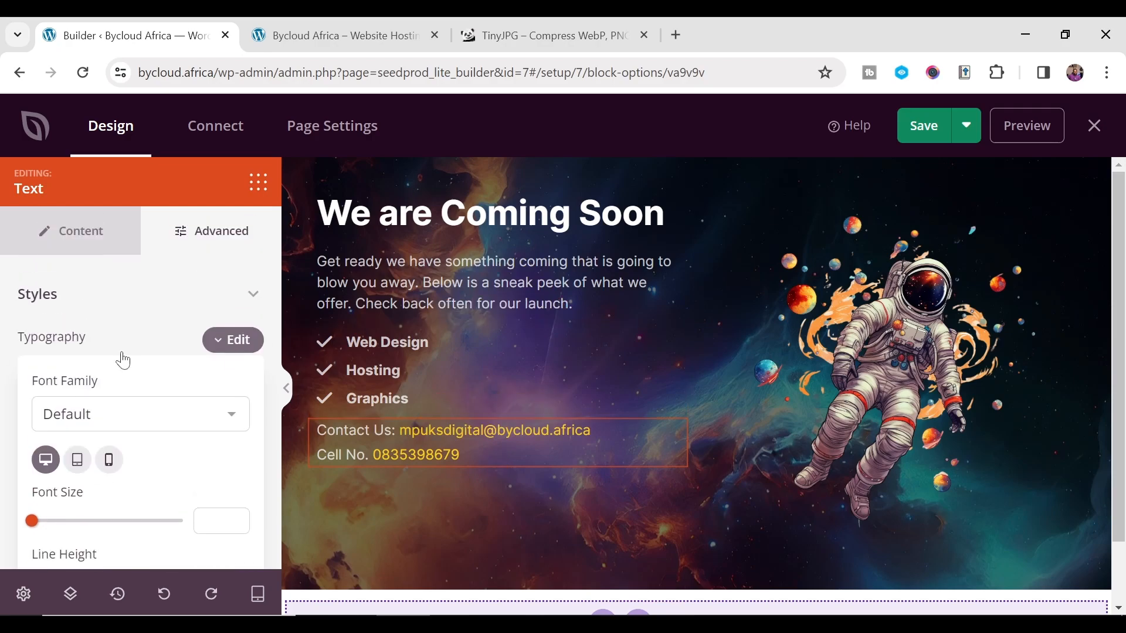
click(94, 234)
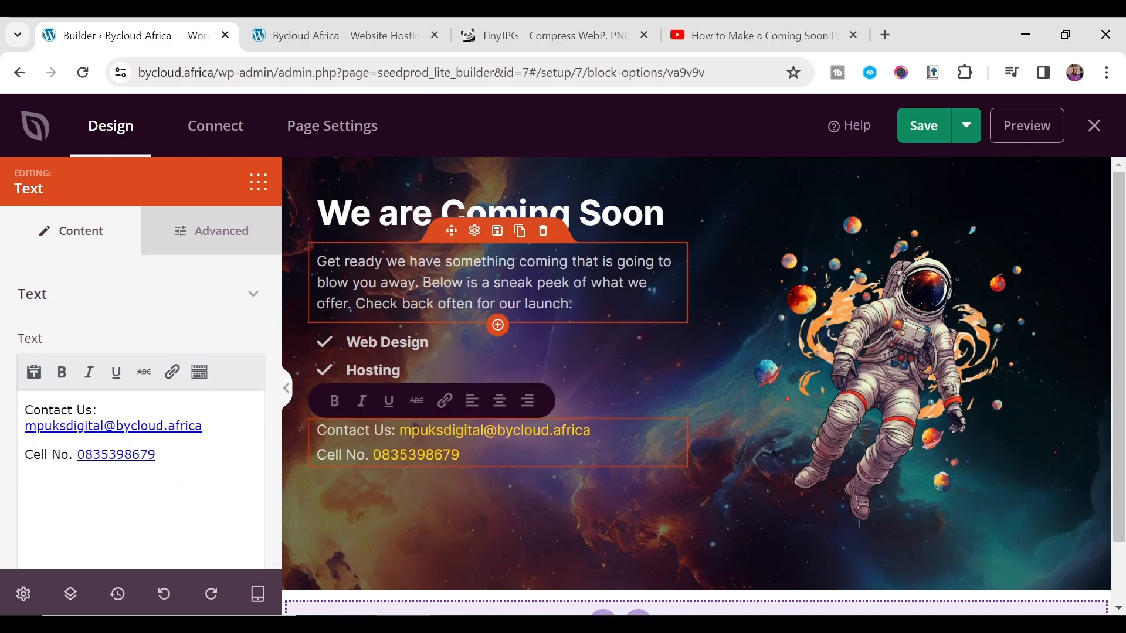
scroll(440, 397, down, 1)
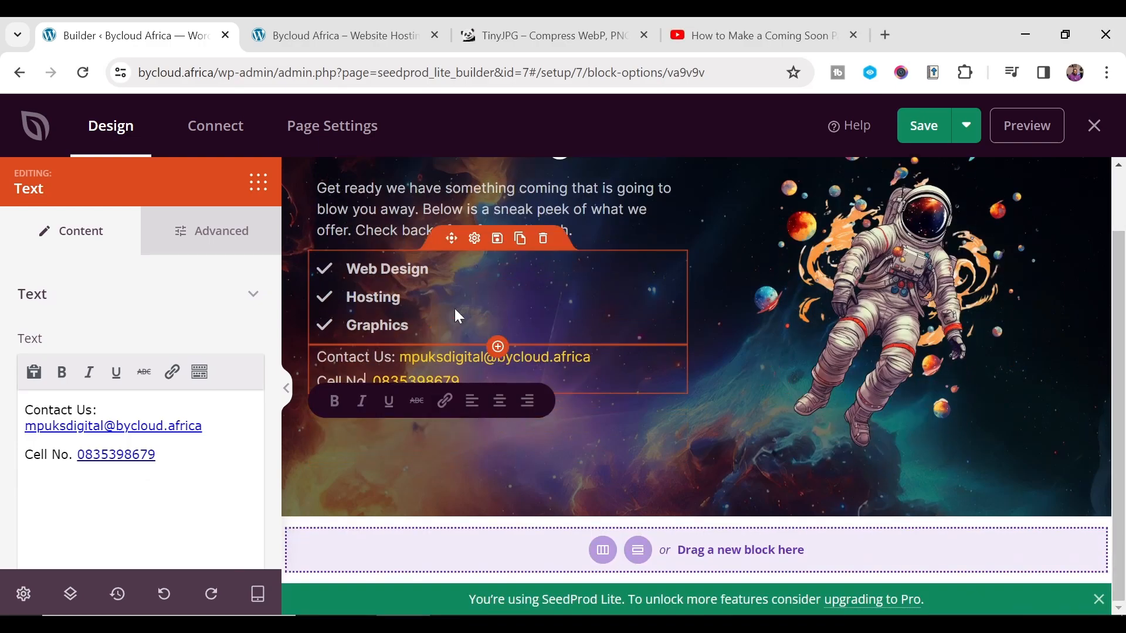
- Give the left column a black background at about 30% opacity (#0000004D)
scroll(455, 315, up, 1)
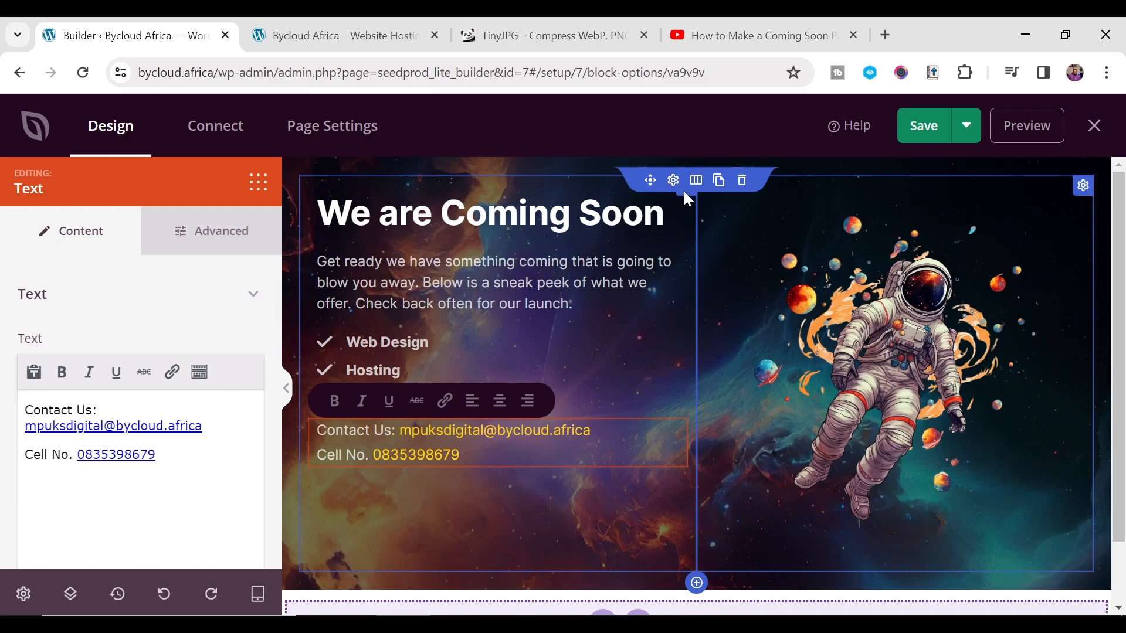
click(685, 195)
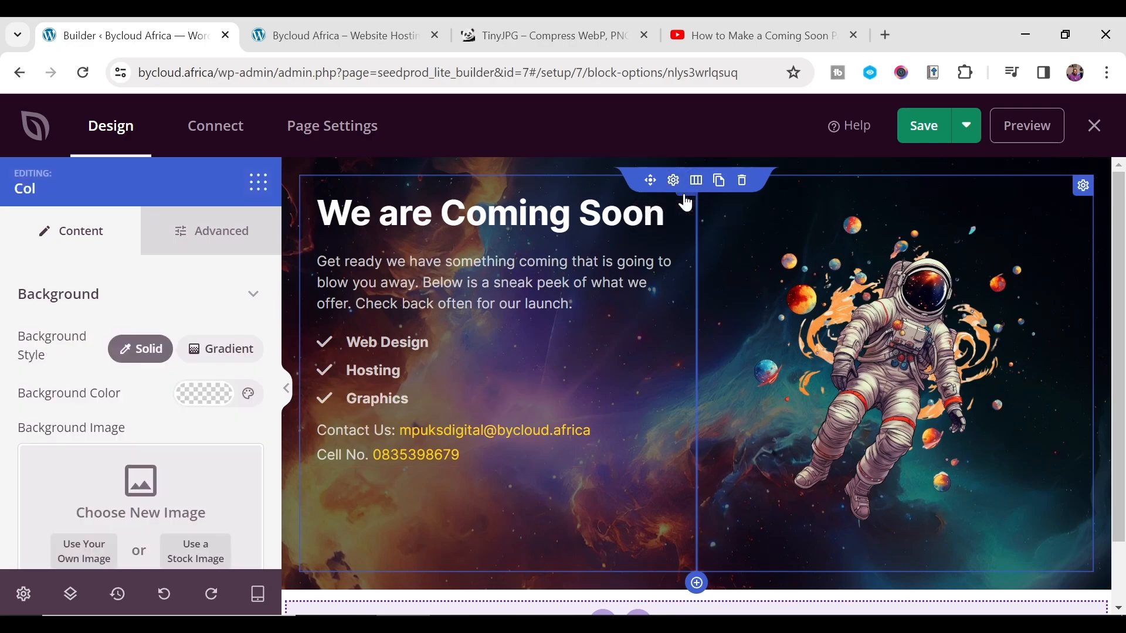
click(188, 401)
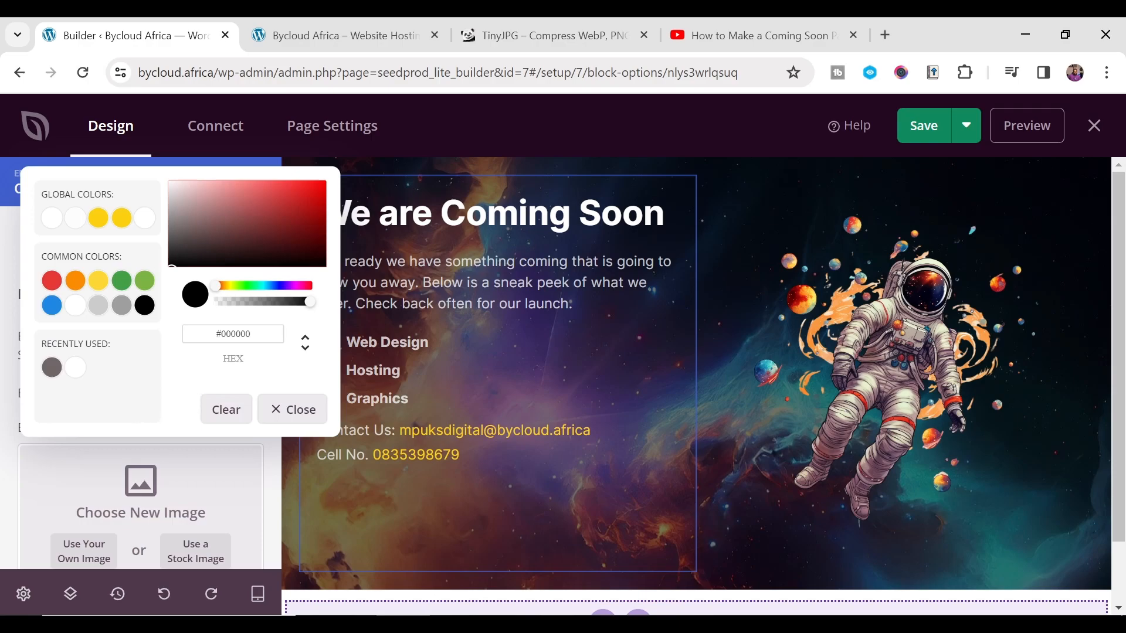
drag(198, 260, 115, 281)
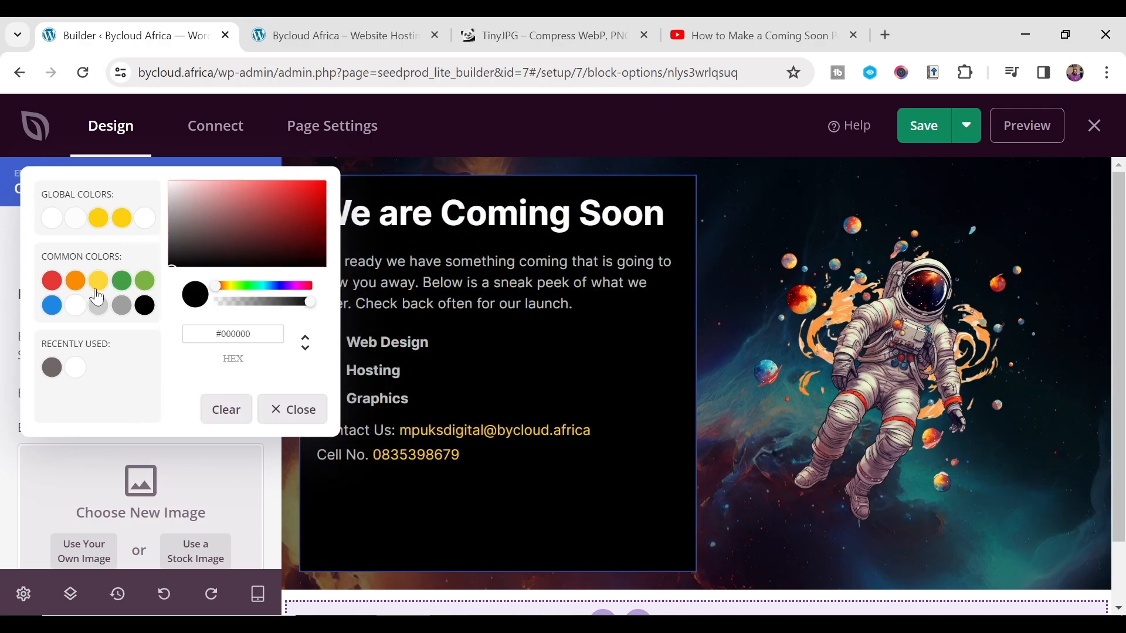
drag(309, 302, 256, 308)
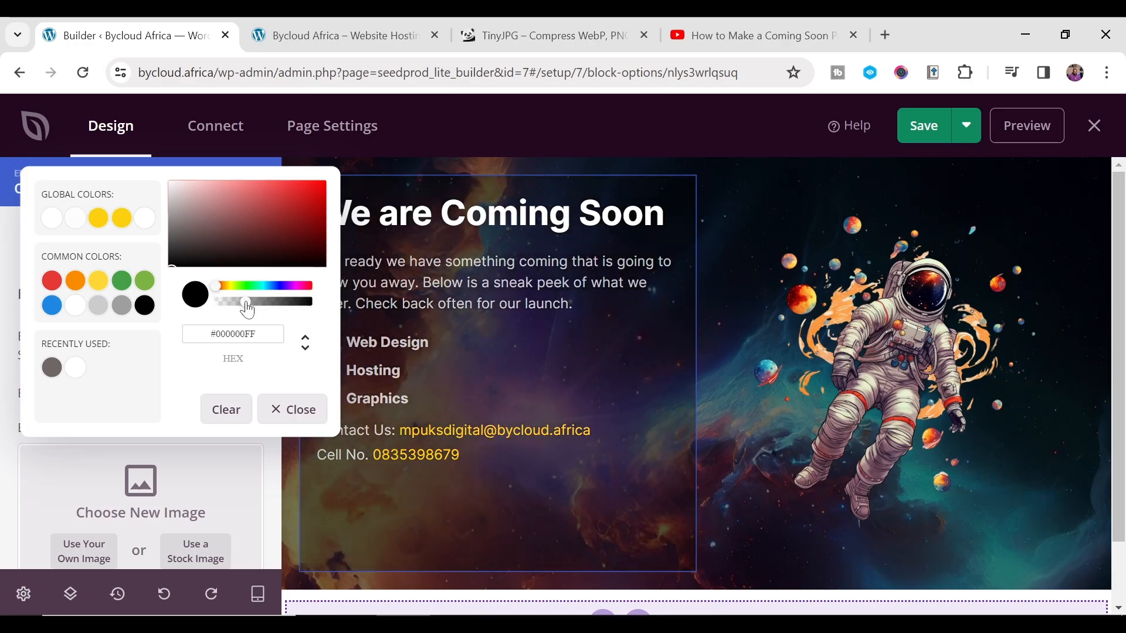
click(247, 309)
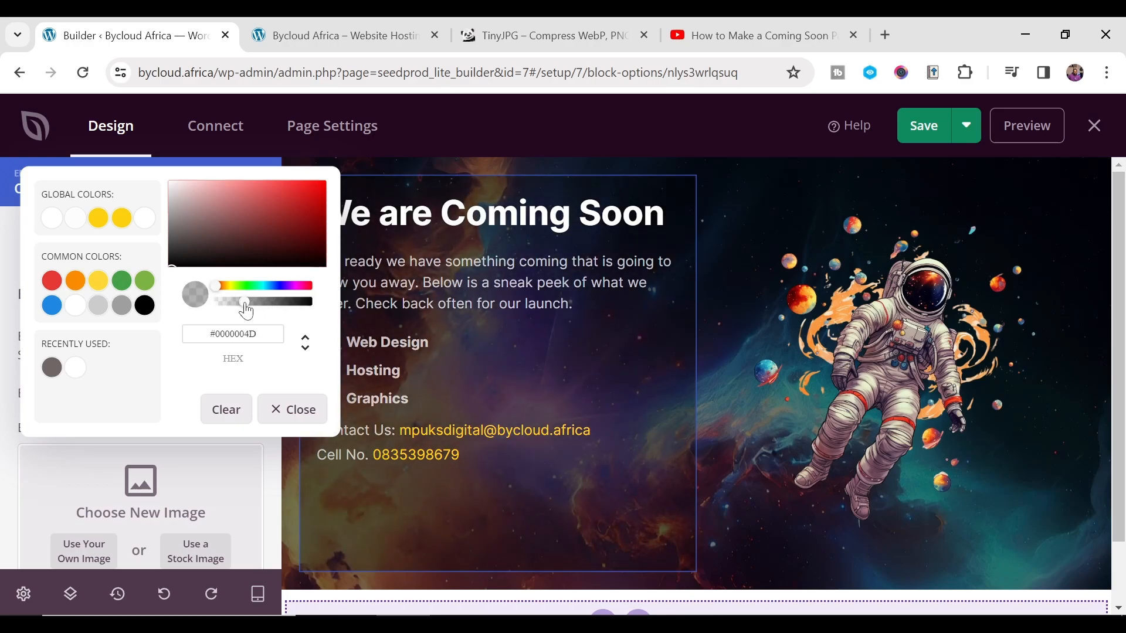
- Expand the column's Advanced Border settings and set every corner's radius to 15
click(292, 409)
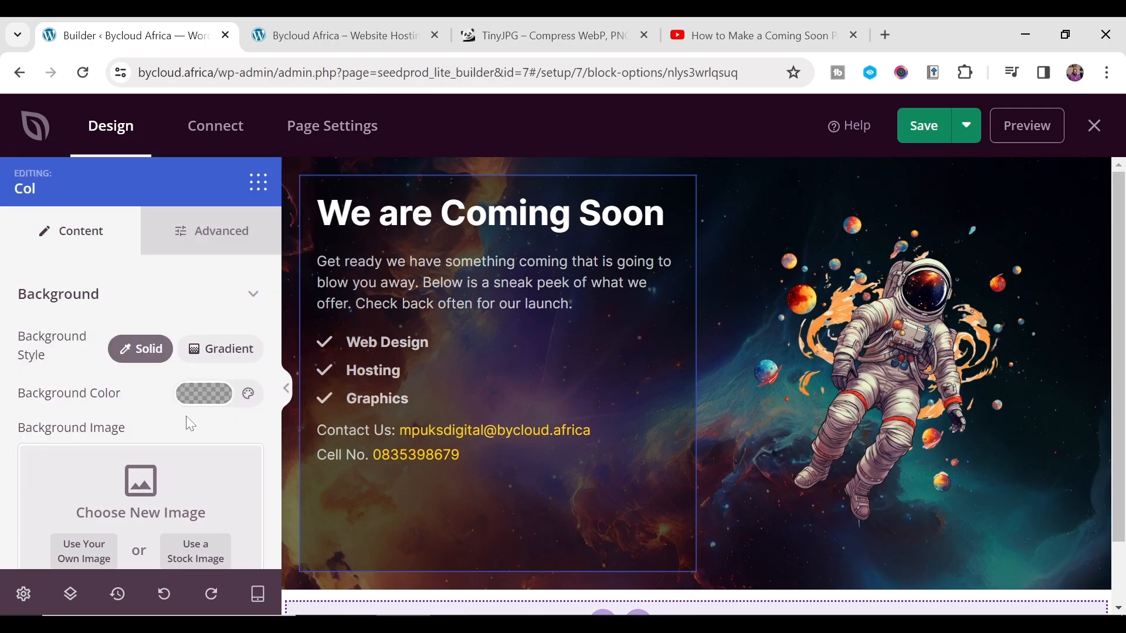
scroll(97, 413, down, 5)
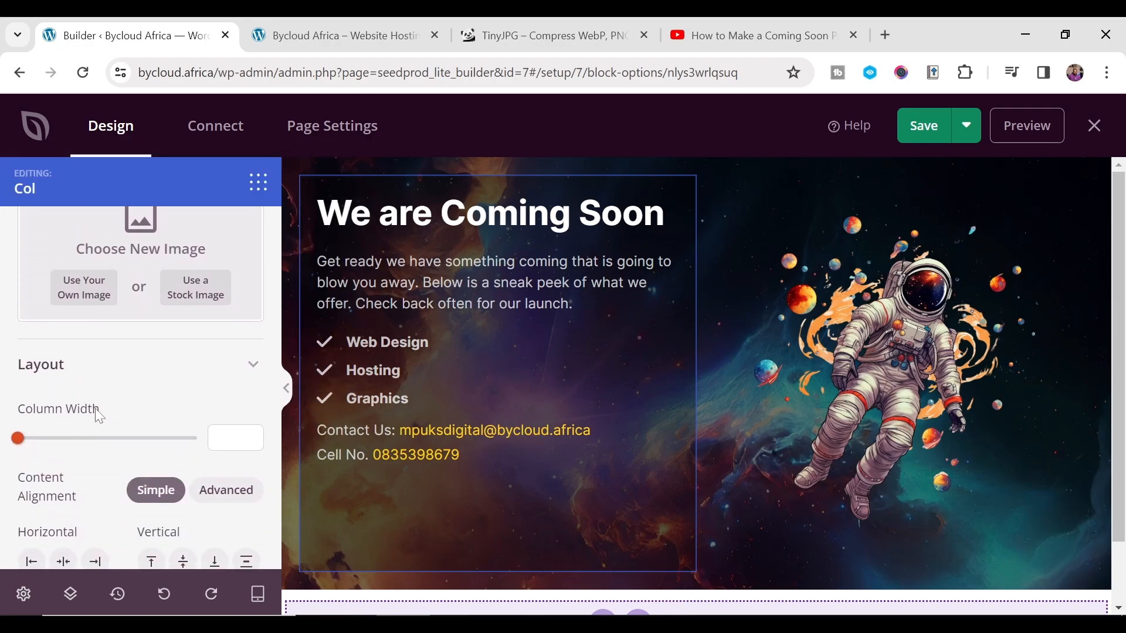
scroll(95, 408, up, 5)
click(227, 233)
scroll(89, 365, down, 3)
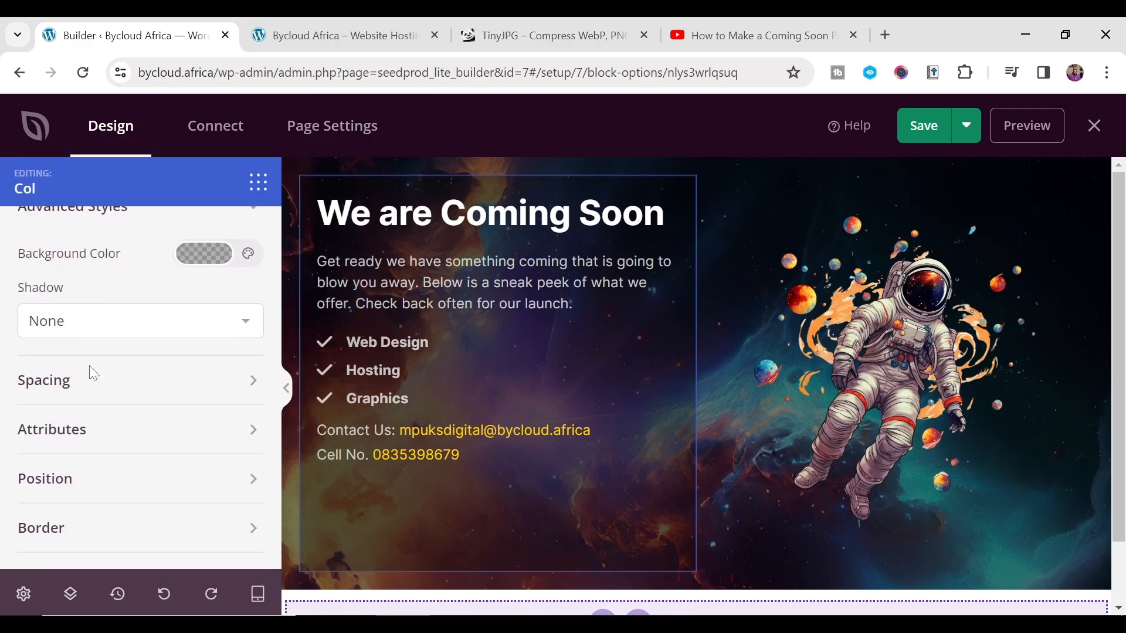
scroll(70, 385, up, 3)
scroll(91, 402, down, 4)
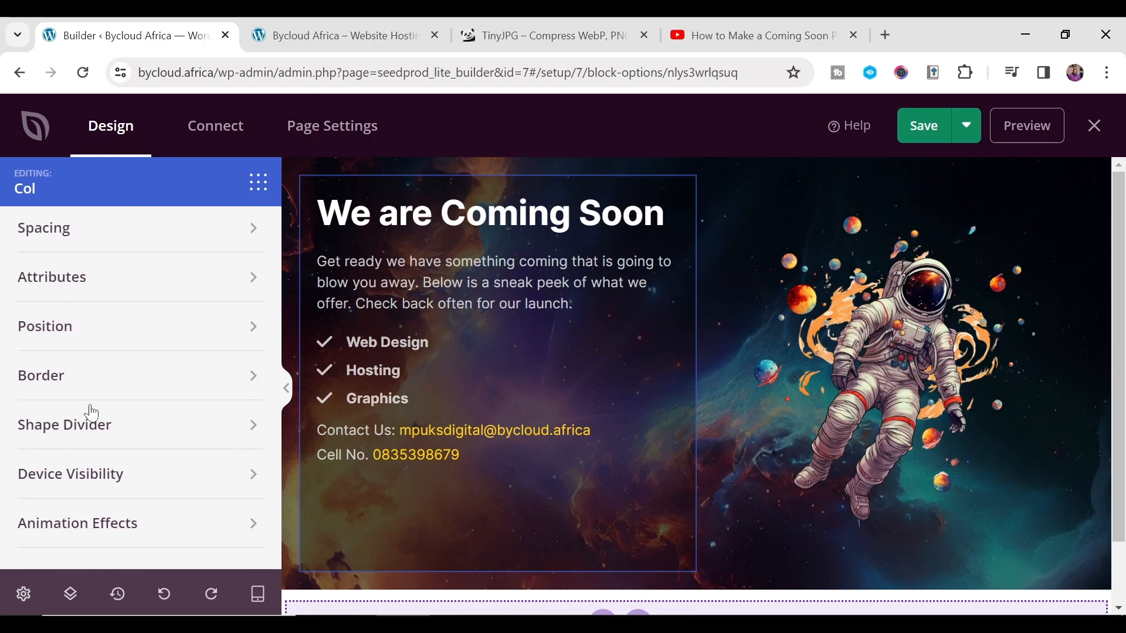
click(126, 379)
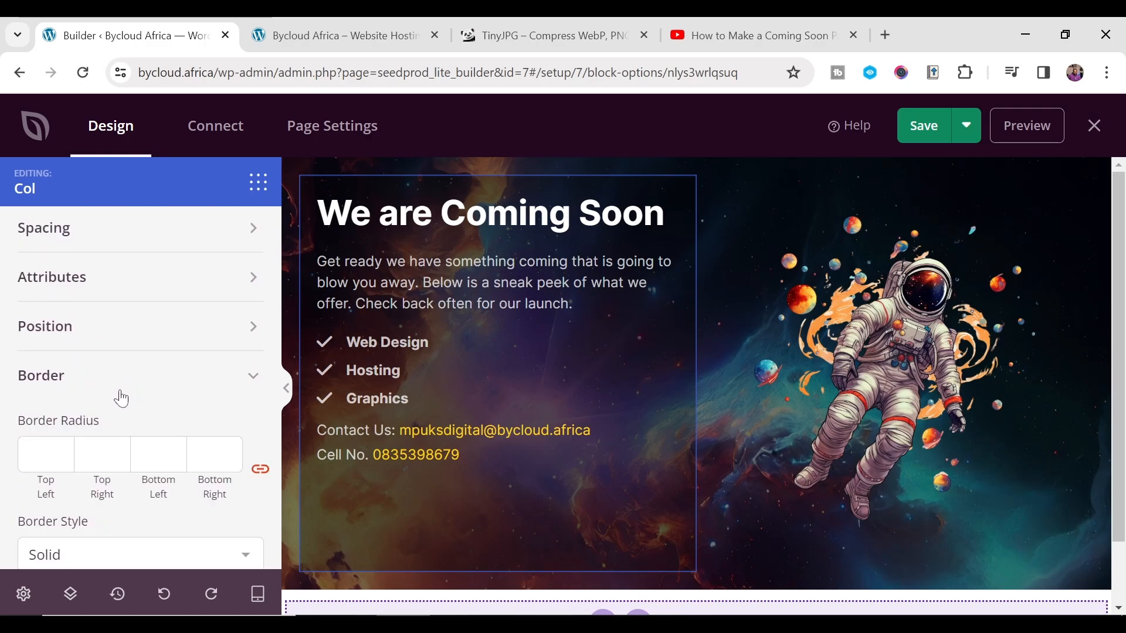
scroll(106, 402, down, 3)
scroll(81, 392, up, 1)
click(39, 366)
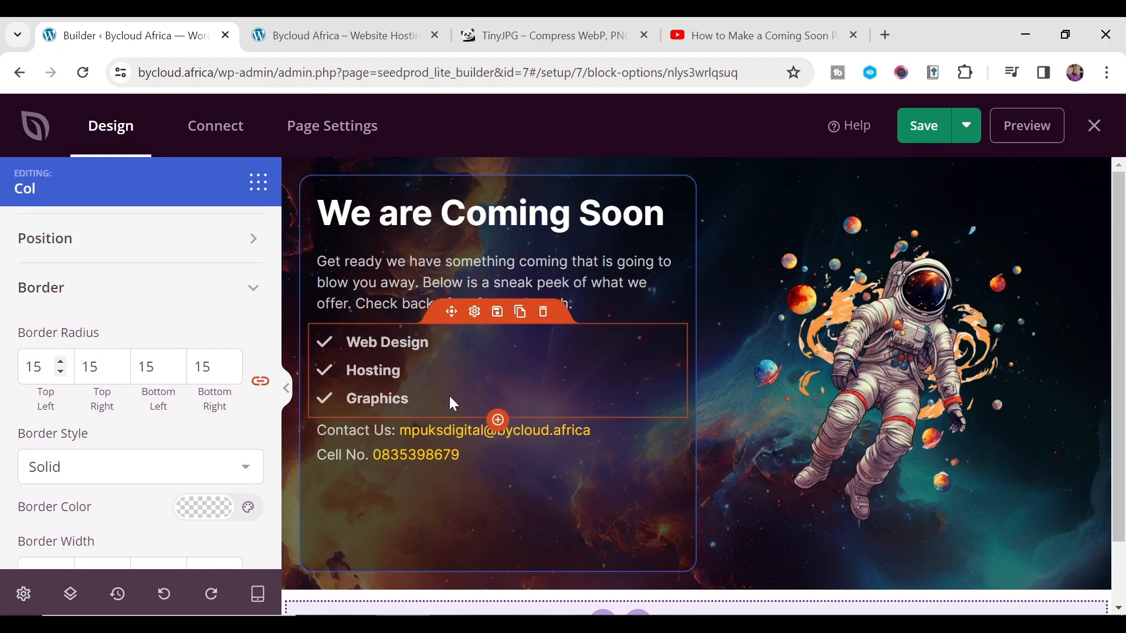
- Recheck the column's border settings to confirm the 15 radius on all corners
scroll(60, 407, up, 1)
scroll(249, 406, down, 3)
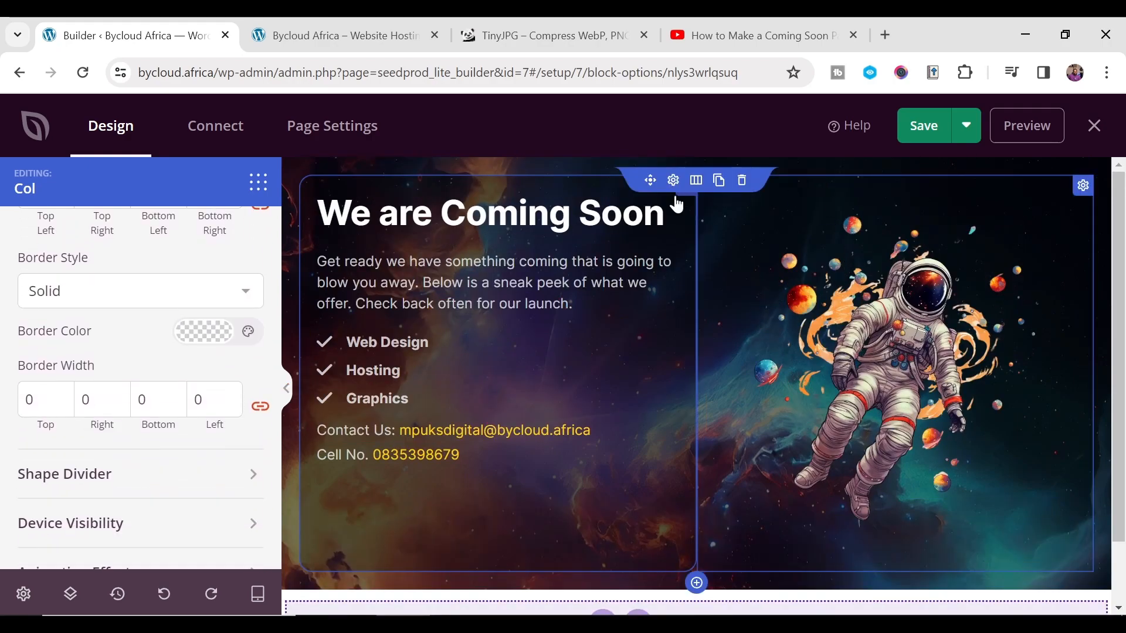
scroll(101, 357, up, 3)
scroll(100, 354, up, 3)
scroll(105, 358, down, 3)
scroll(117, 366, up, 4)
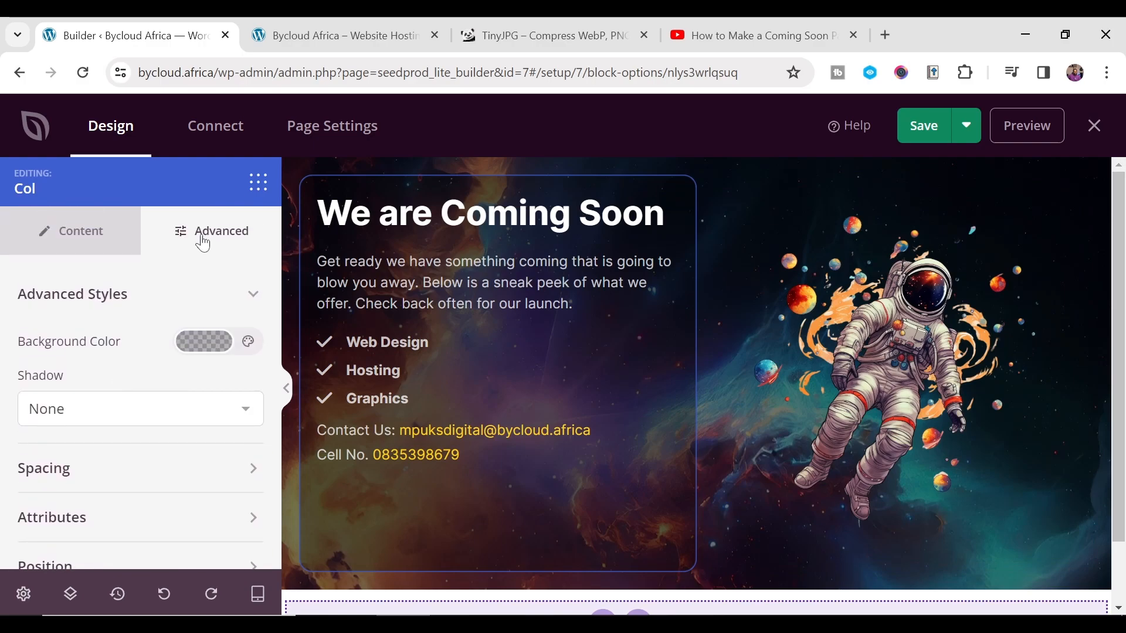
click(57, 229)
click(223, 232)
scroll(170, 320, down, 3)
scroll(160, 342, up, 3)
scroll(158, 364, down, 4)
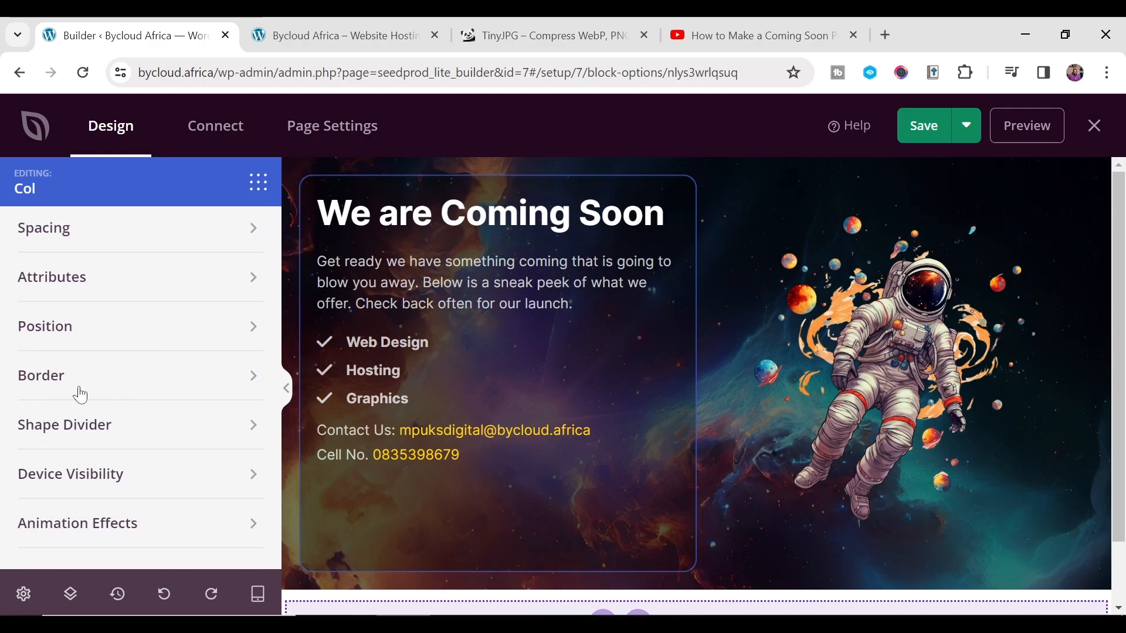
click(139, 380)
scroll(56, 400, down, 2)
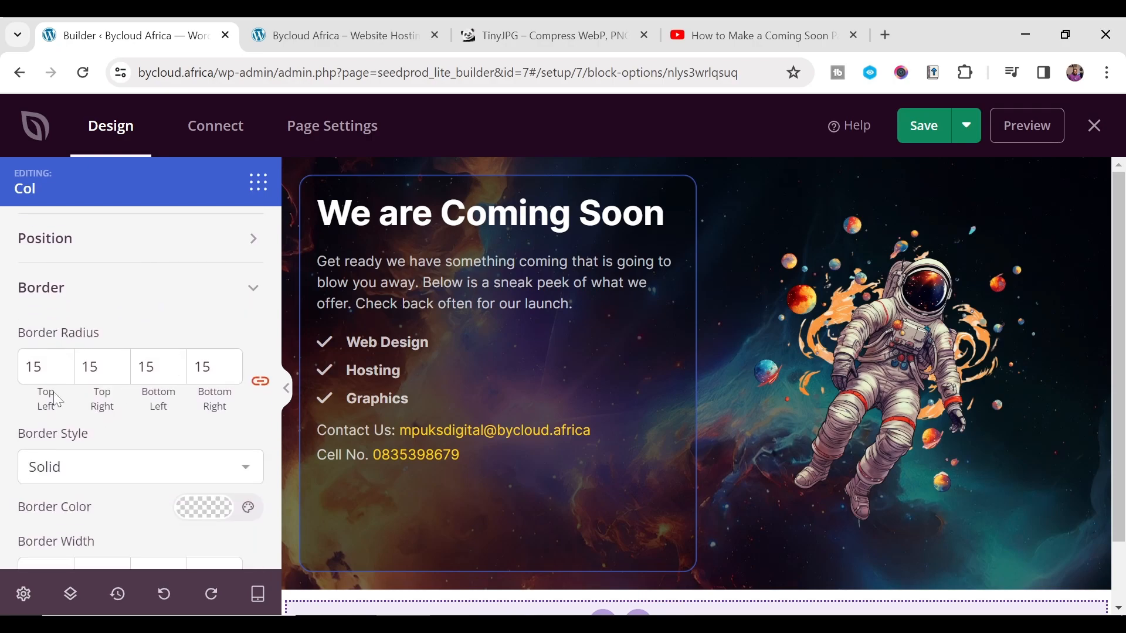
click(133, 335)
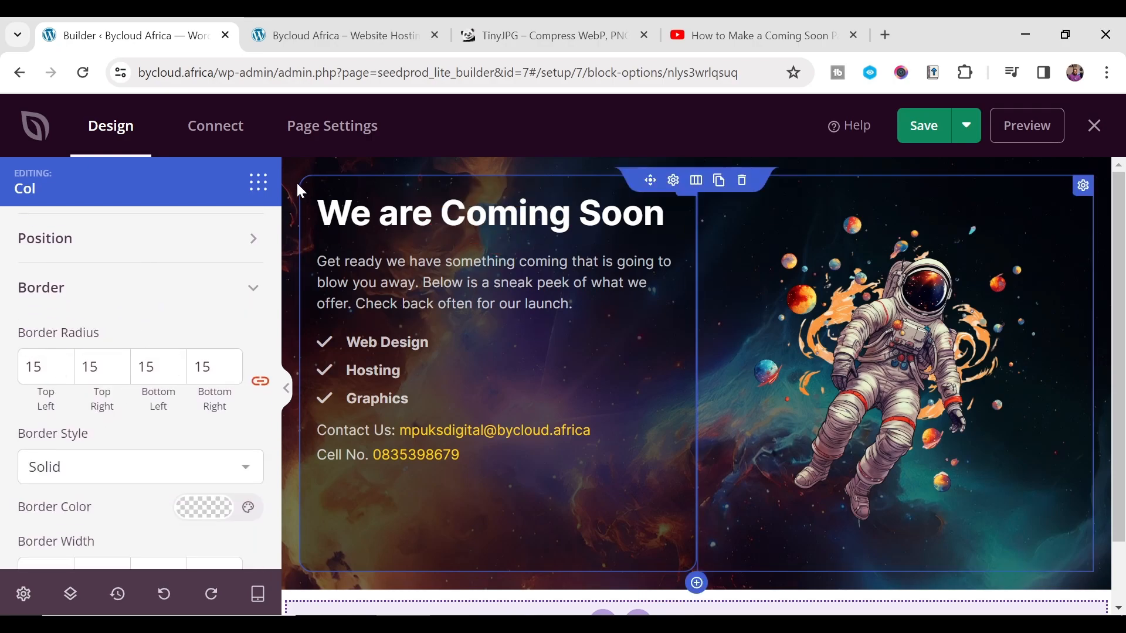
scroll(113, 307, up, 5)
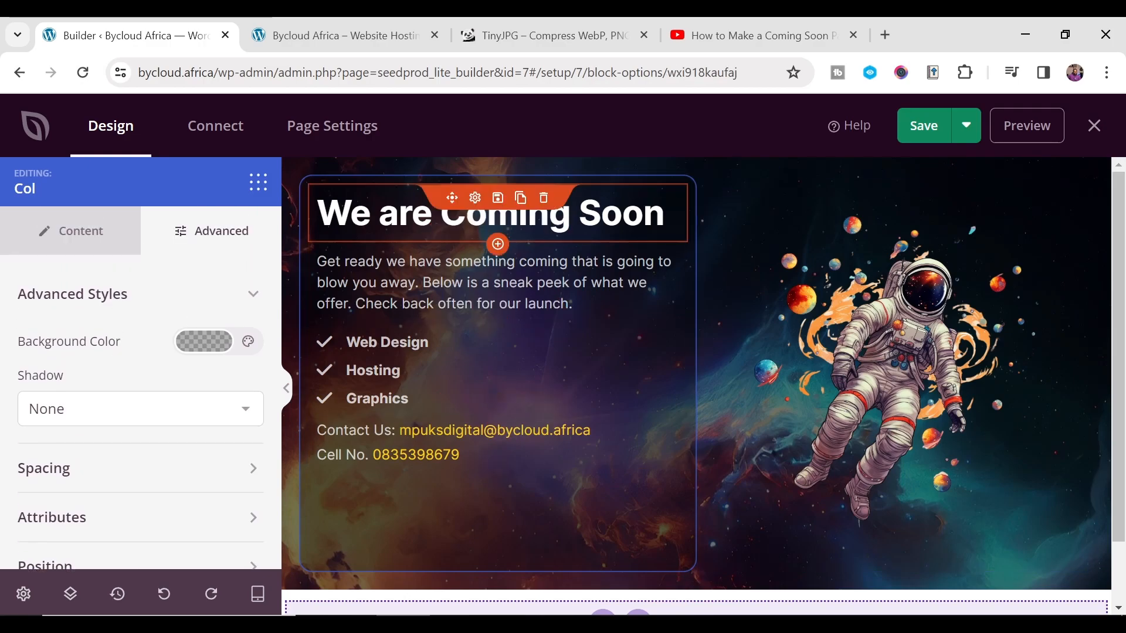
- Set the 'We are Coming Soon' headline font to Russo One
click(497, 220)
click(212, 234)
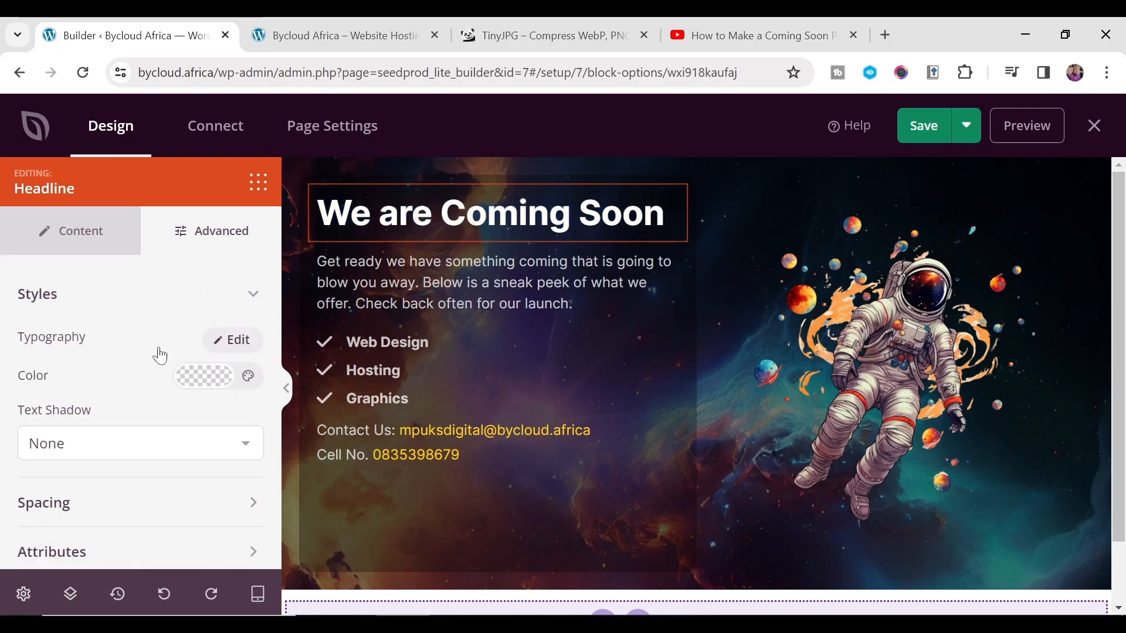
click(232, 340)
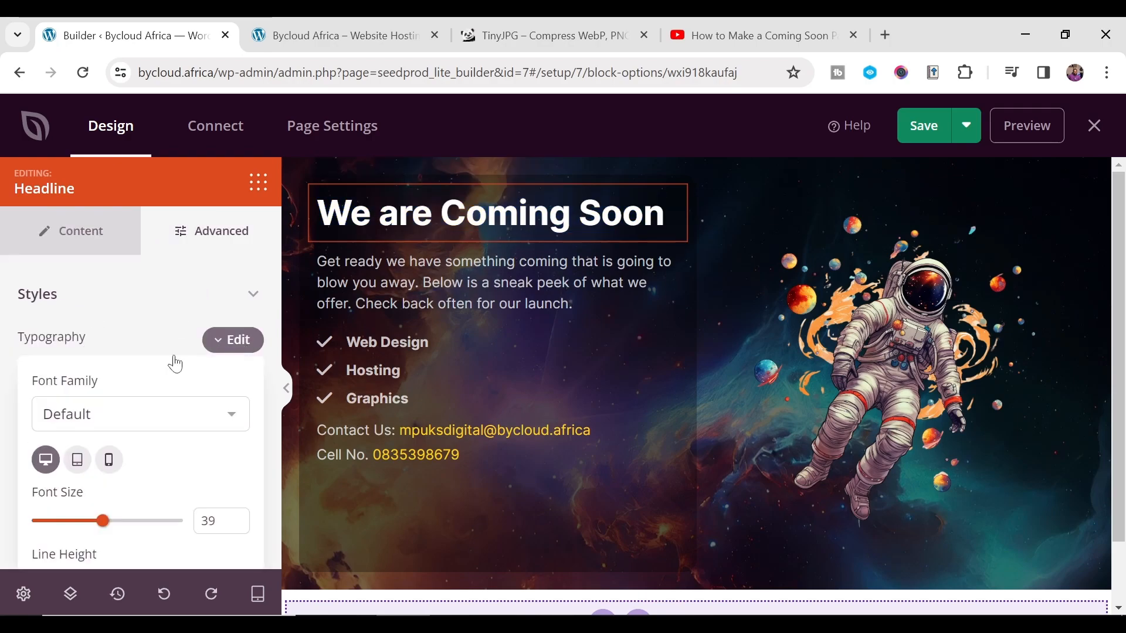
click(105, 415)
drag(271, 40, 254, 321)
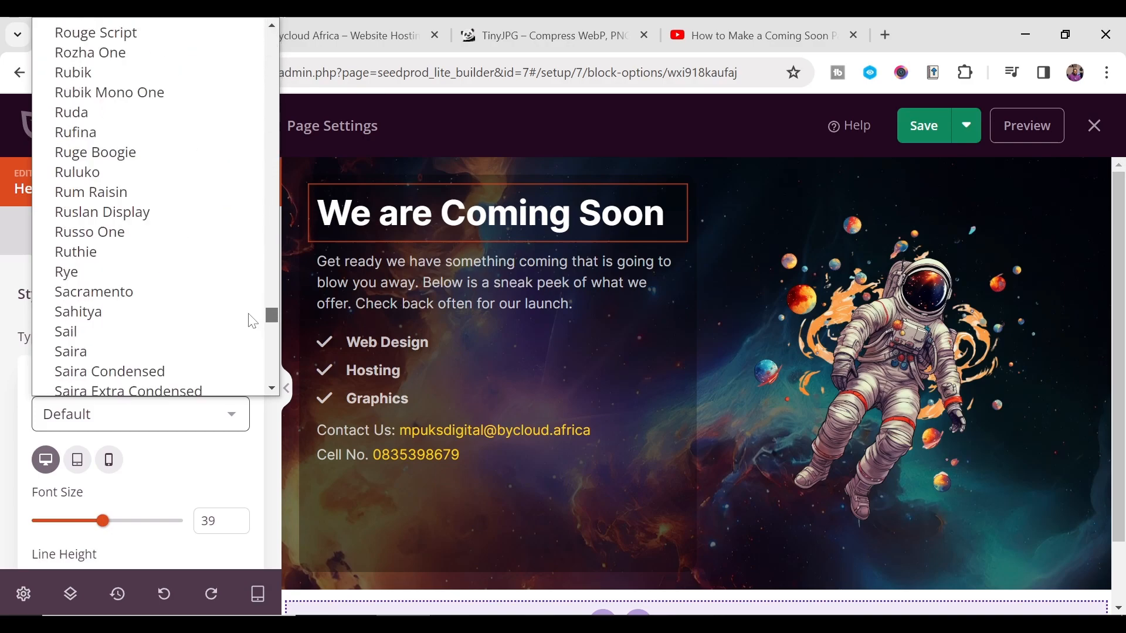
click(130, 233)
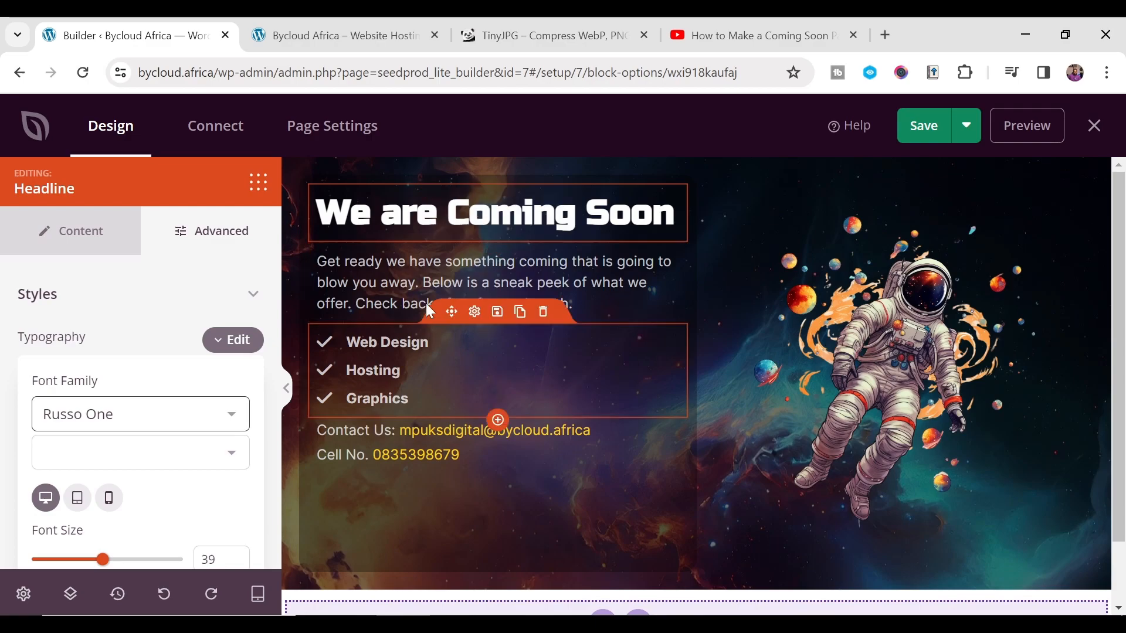
- Make the headline text white (#FFFFFF) after trying green, orange and red
click(208, 238)
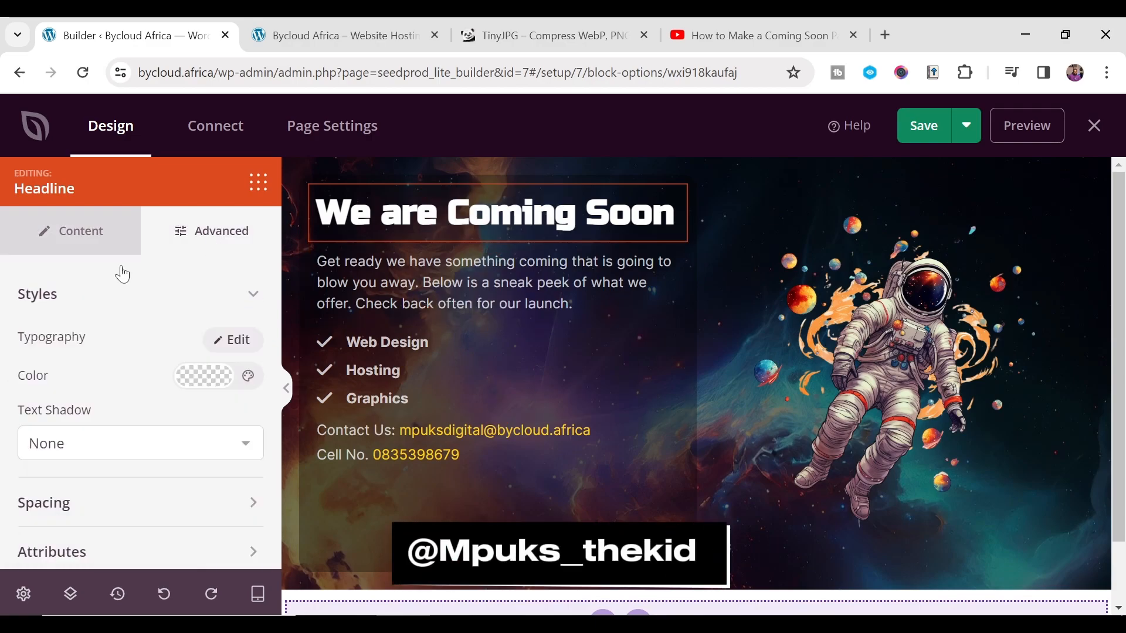
click(74, 228)
click(201, 233)
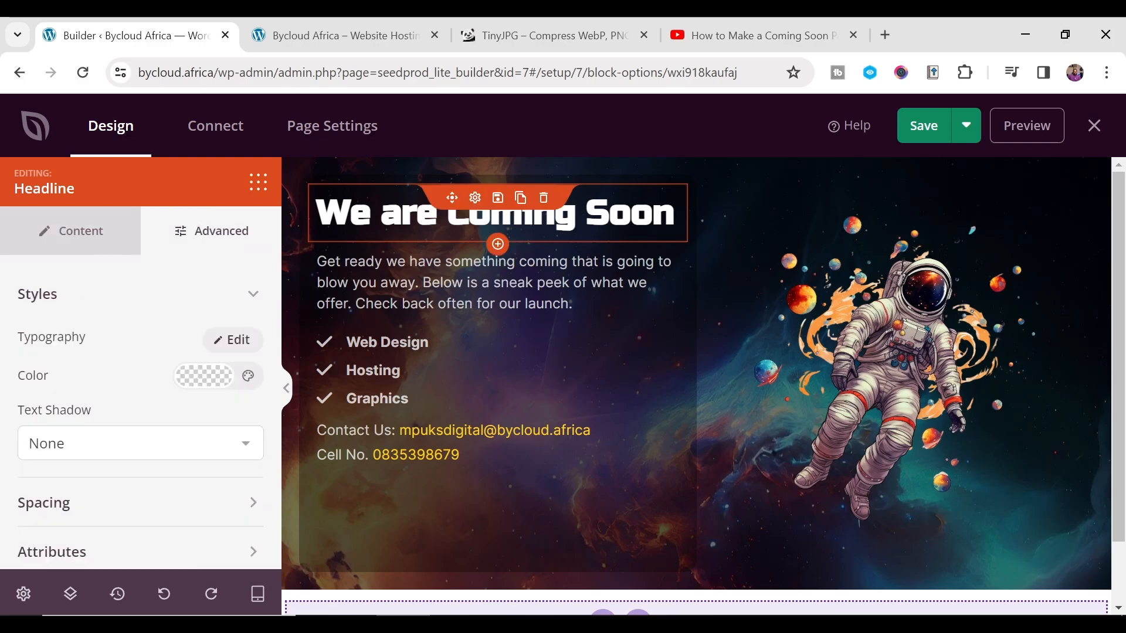
click(206, 384)
click(123, 284)
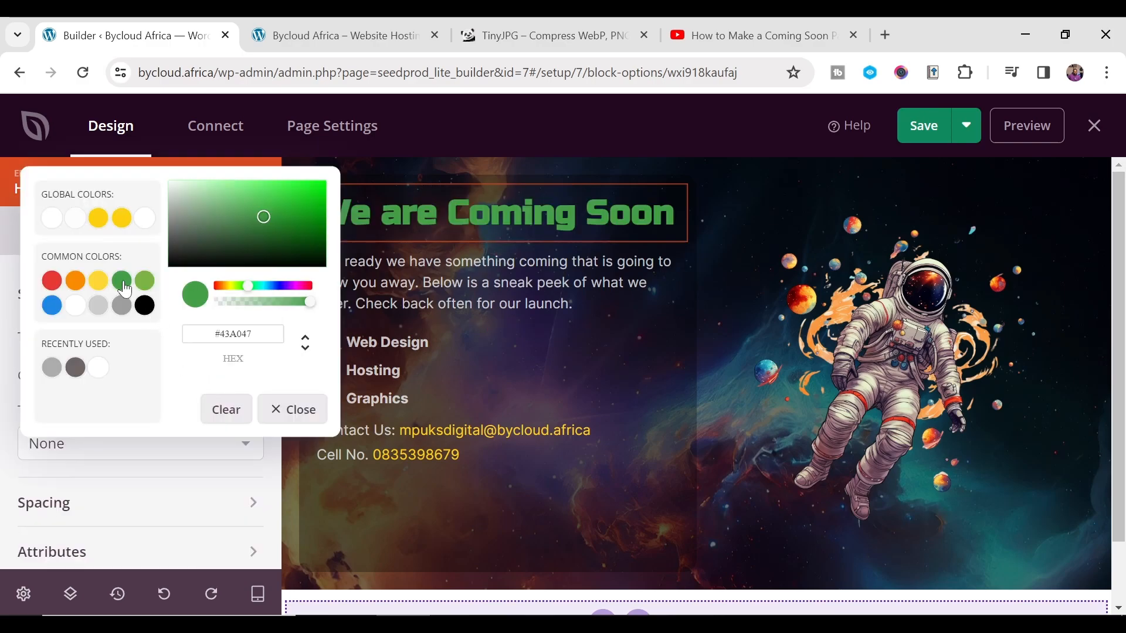
click(76, 281)
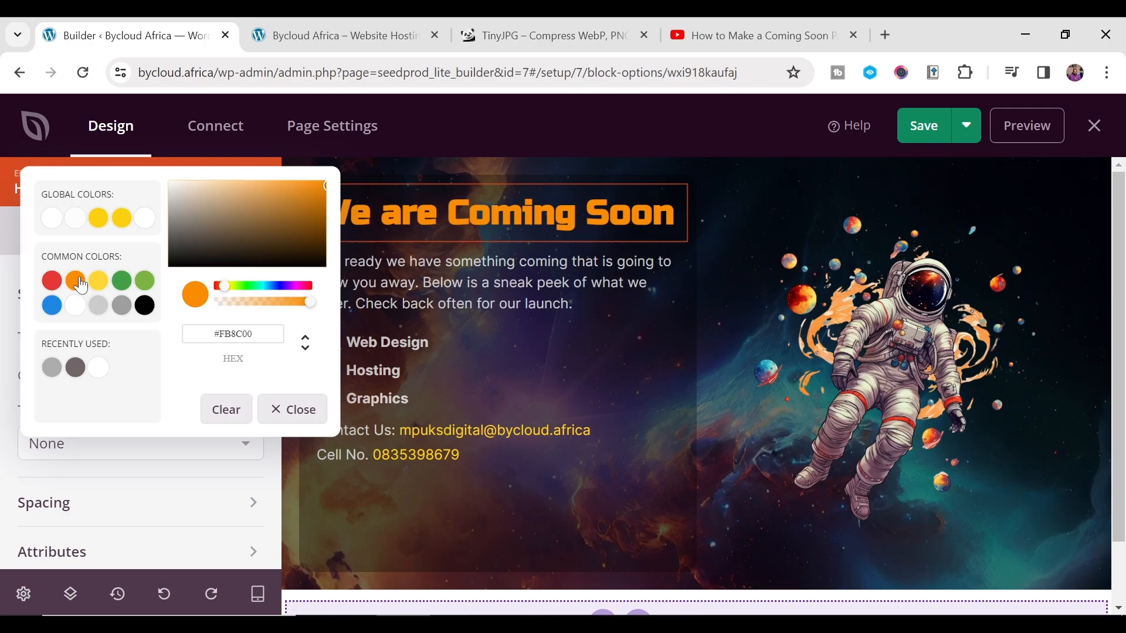
click(53, 283)
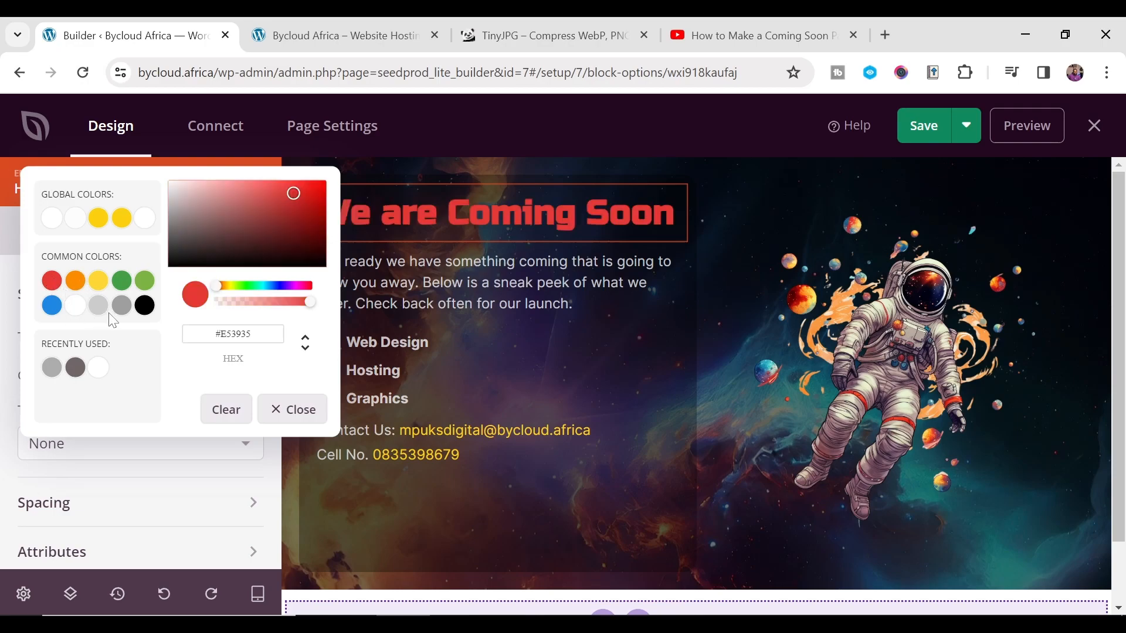
click(76, 306)
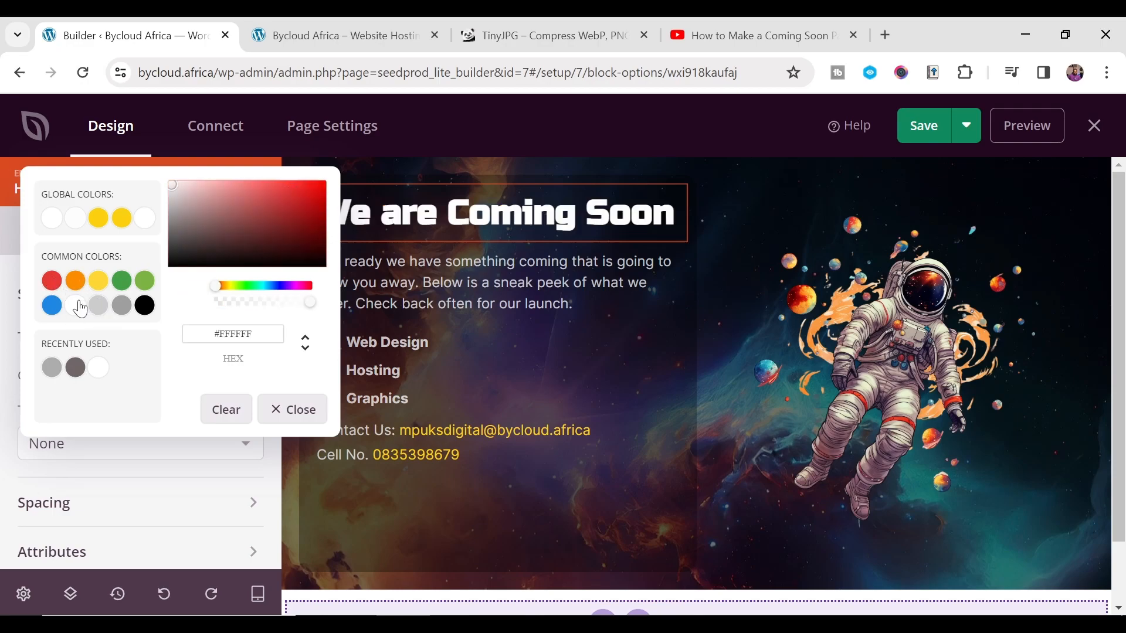
click(280, 410)
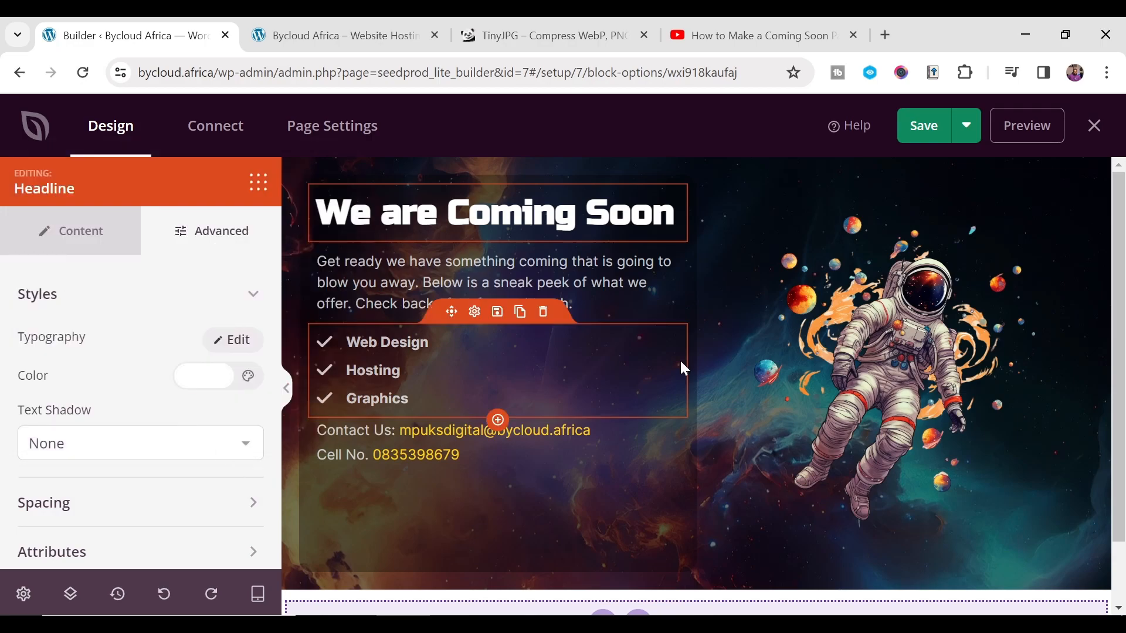
click(563, 281)
click(205, 240)
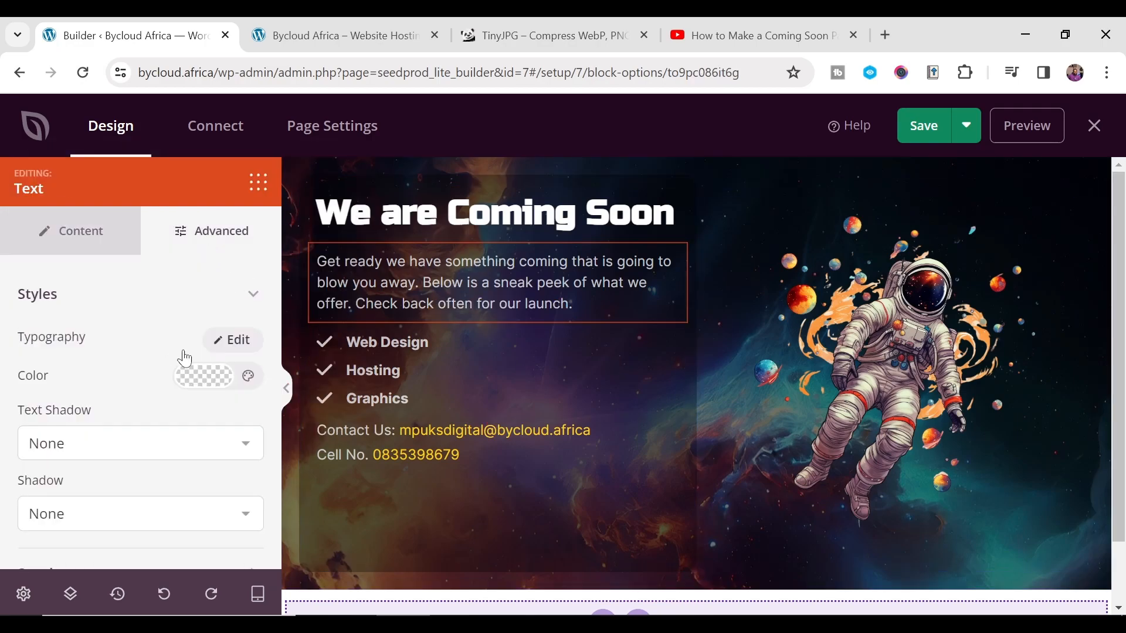
- Set the intro paragraph's font to Russo One
click(228, 340)
click(120, 423)
scroll(121, 346, down, 20)
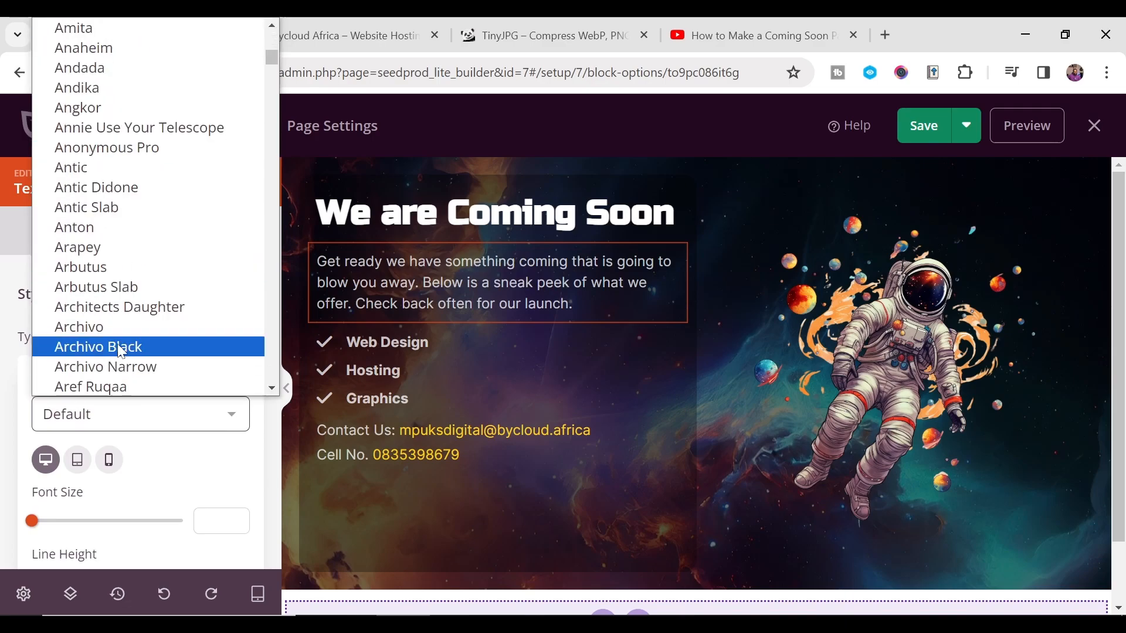
scroll(121, 340, down, 20)
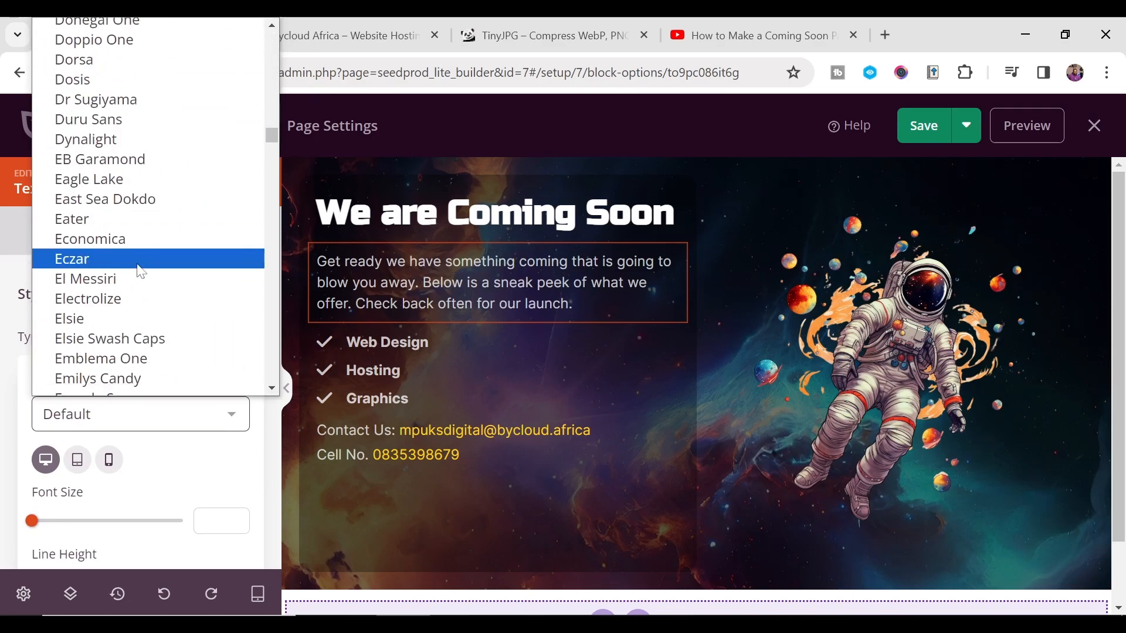
scroll(141, 271, down, 20)
click(219, 292)
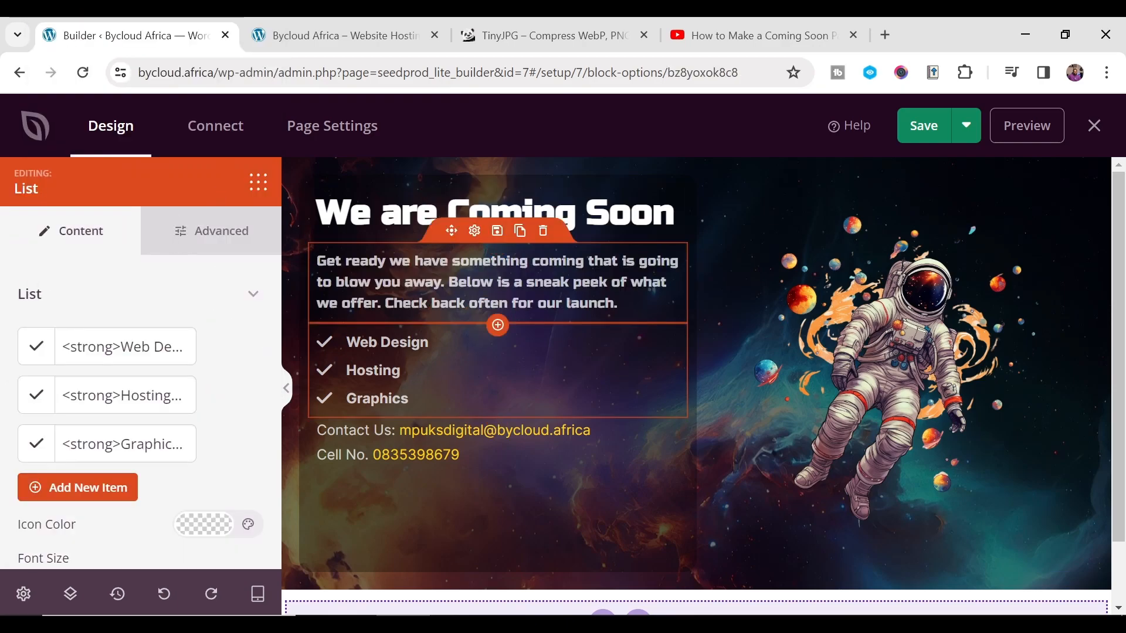
- Set the Web Design/Hosting/Graphics checklist's font to Russo One
click(222, 254)
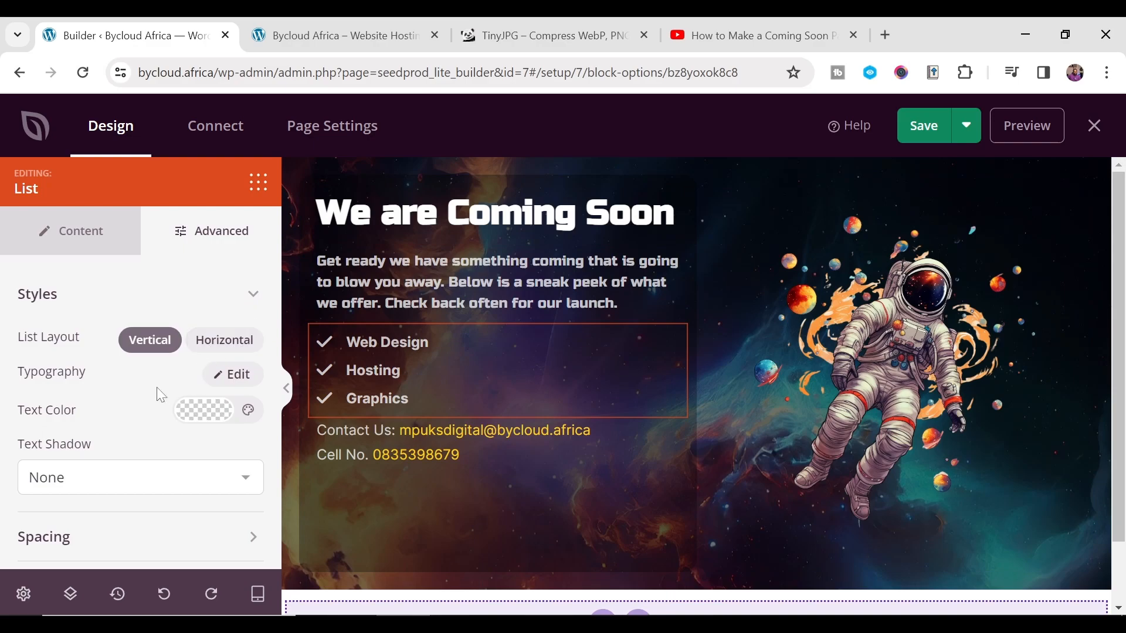
click(226, 376)
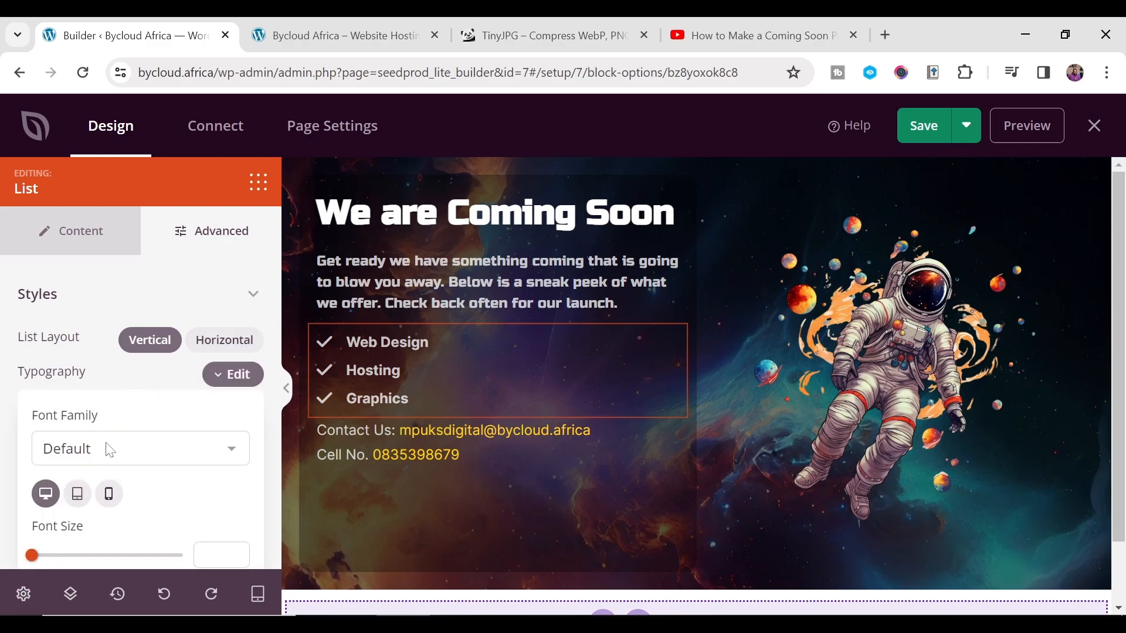
click(109, 450)
key(r)
scroll(119, 350, down, 3)
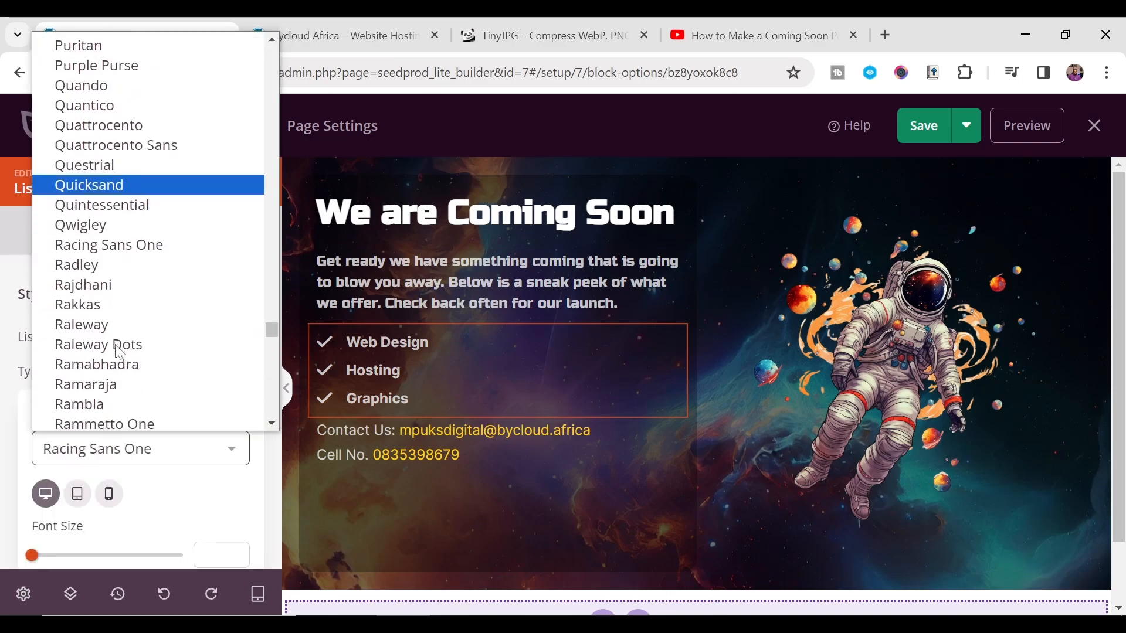
scroll(132, 375, down, 12)
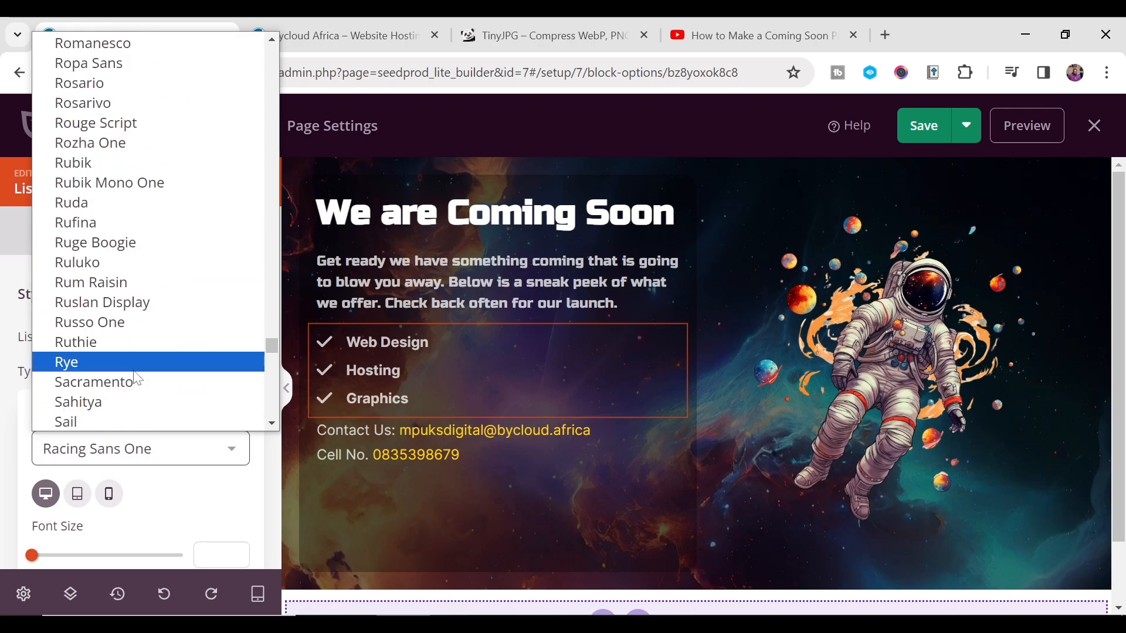
click(129, 322)
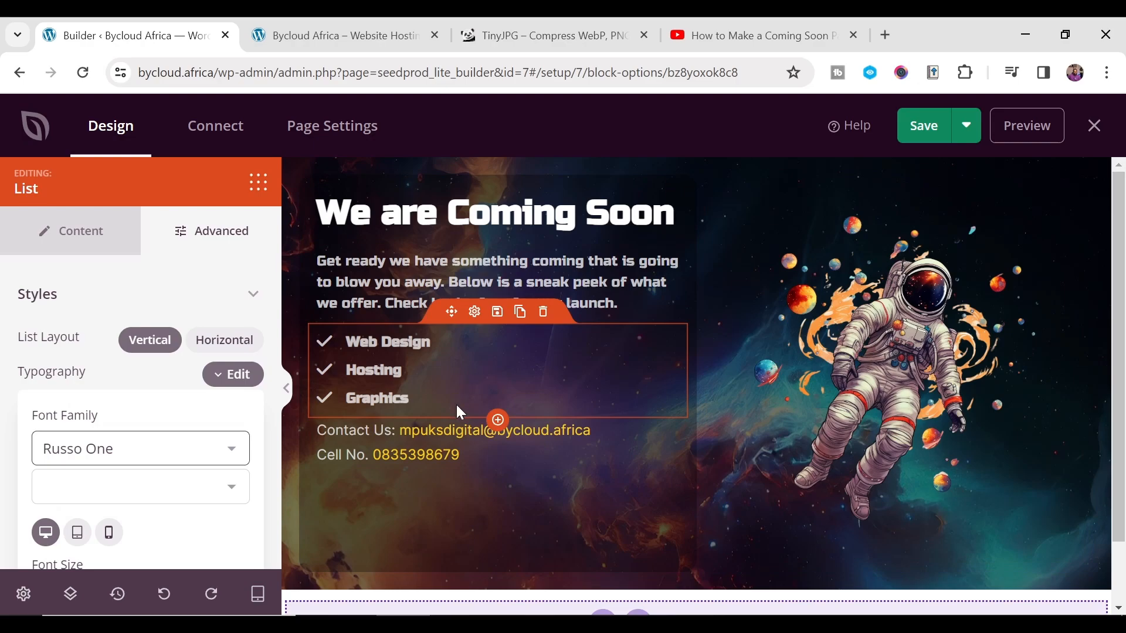
- Switch the Contact Us and Cell No. text block's font to Russo One
click(580, 455)
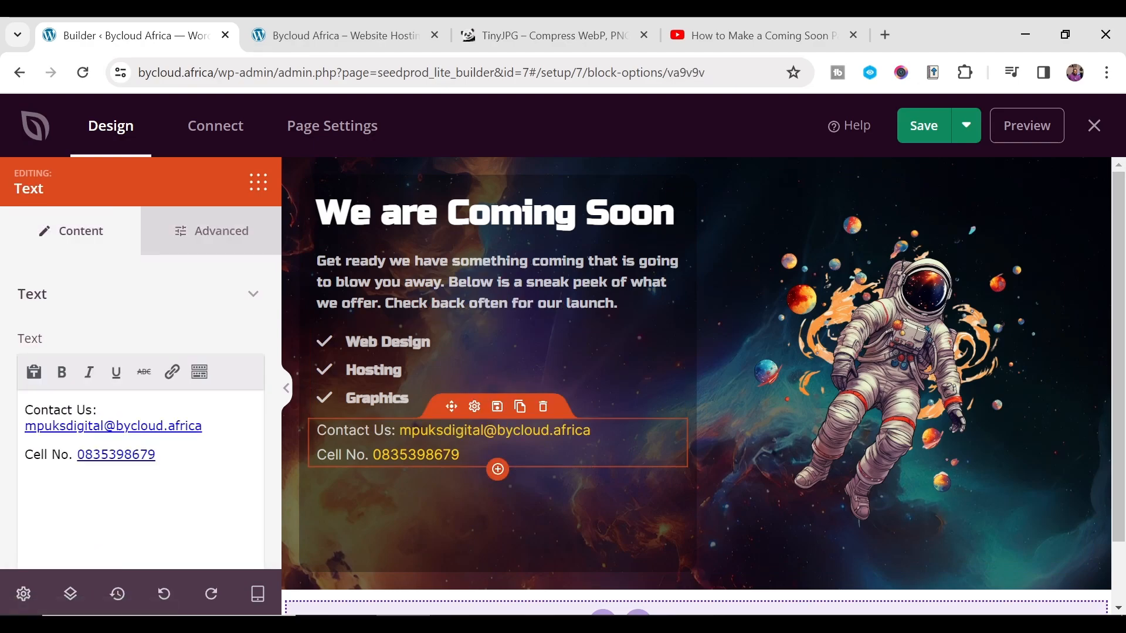
click(187, 227)
click(233, 340)
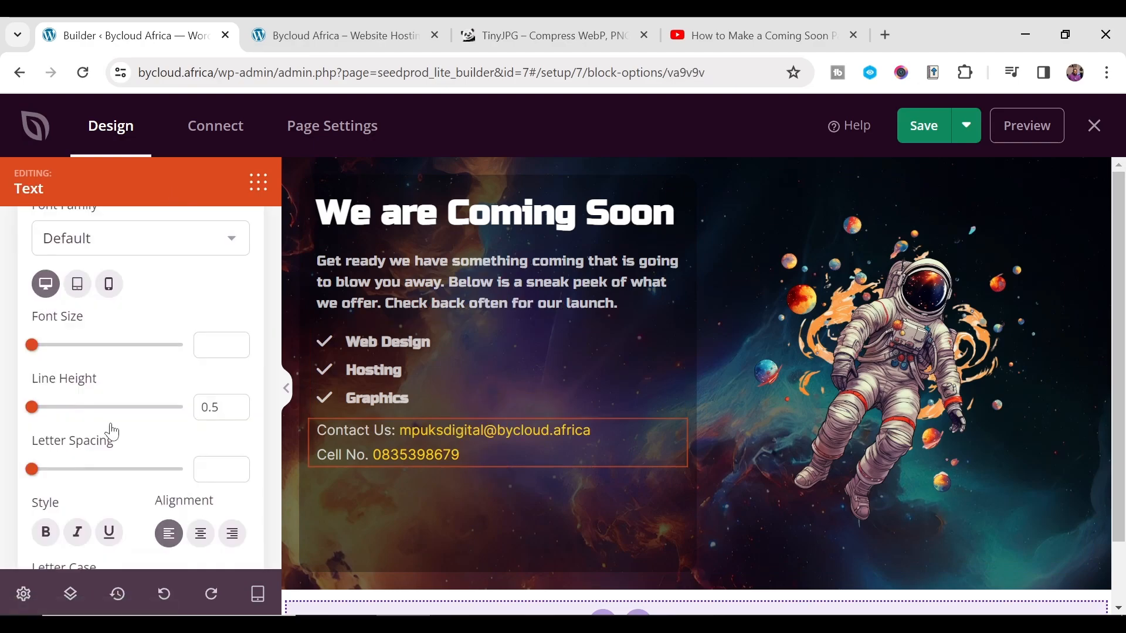
click(141, 238)
scroll(135, 433, down, 15)
key(r)
scroll(117, 499, down, 12)
scroll(113, 510, up, 1)
click(120, 508)
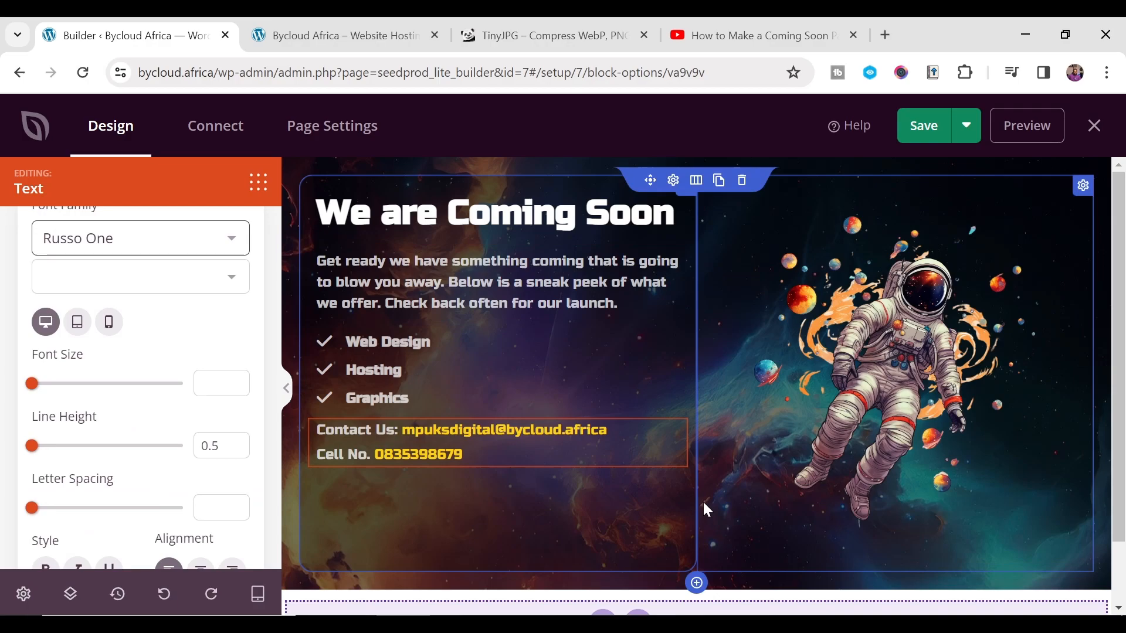
scroll(167, 366, up, 3)
scroll(47, 272, down, 2)
scroll(68, 307, up, 2)
click(73, 246)
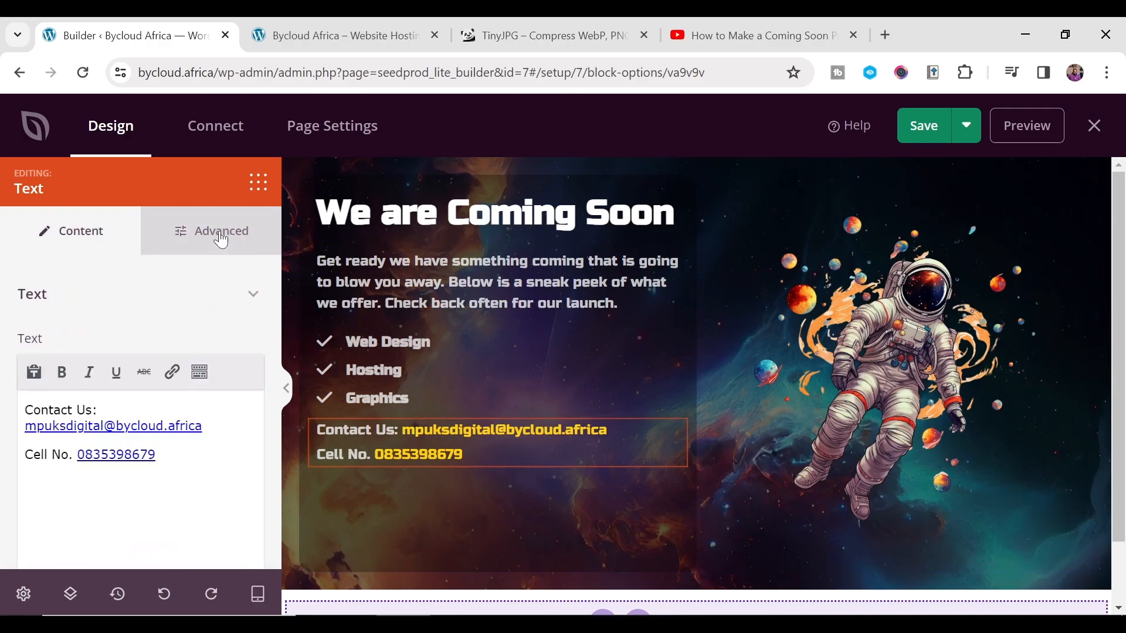
click(221, 239)
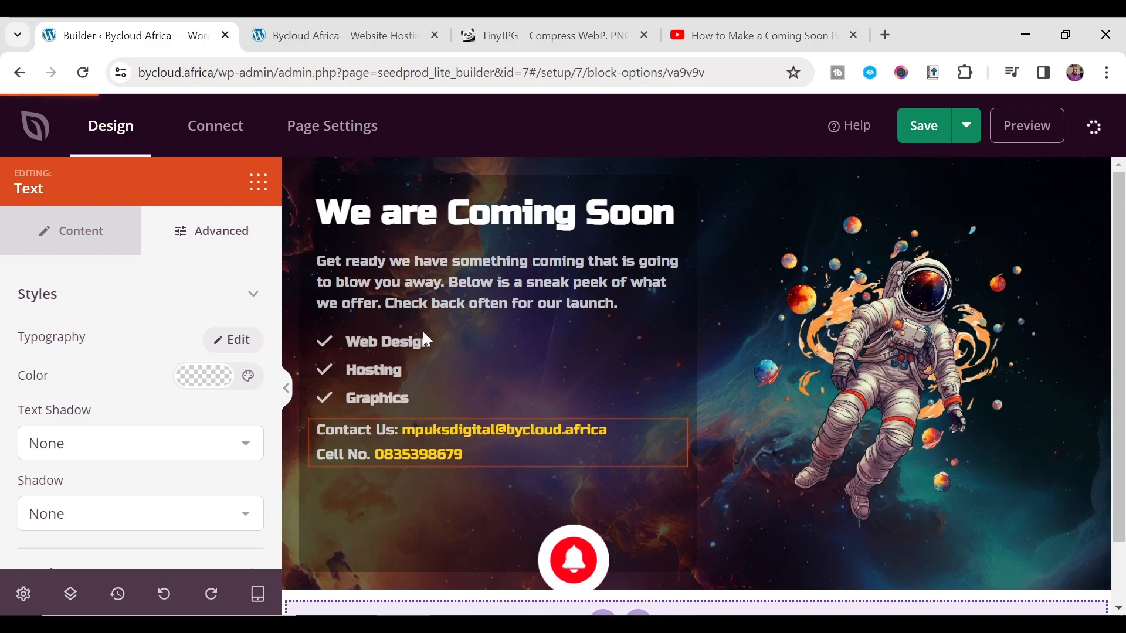
scroll(524, 507, down, 1)
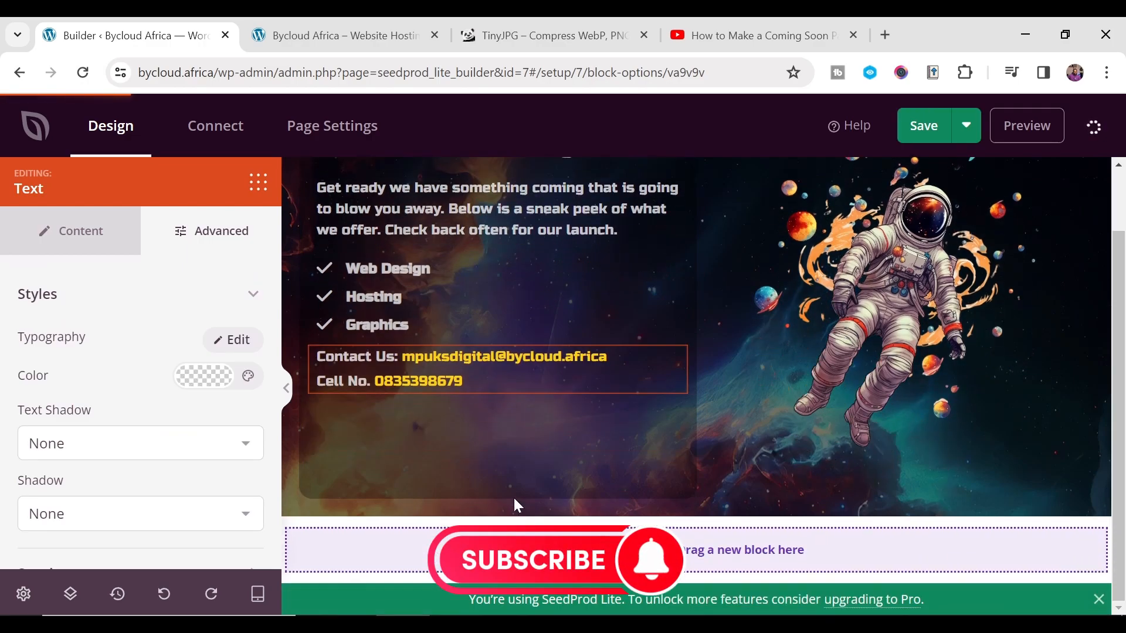
scroll(527, 516, up, 1)
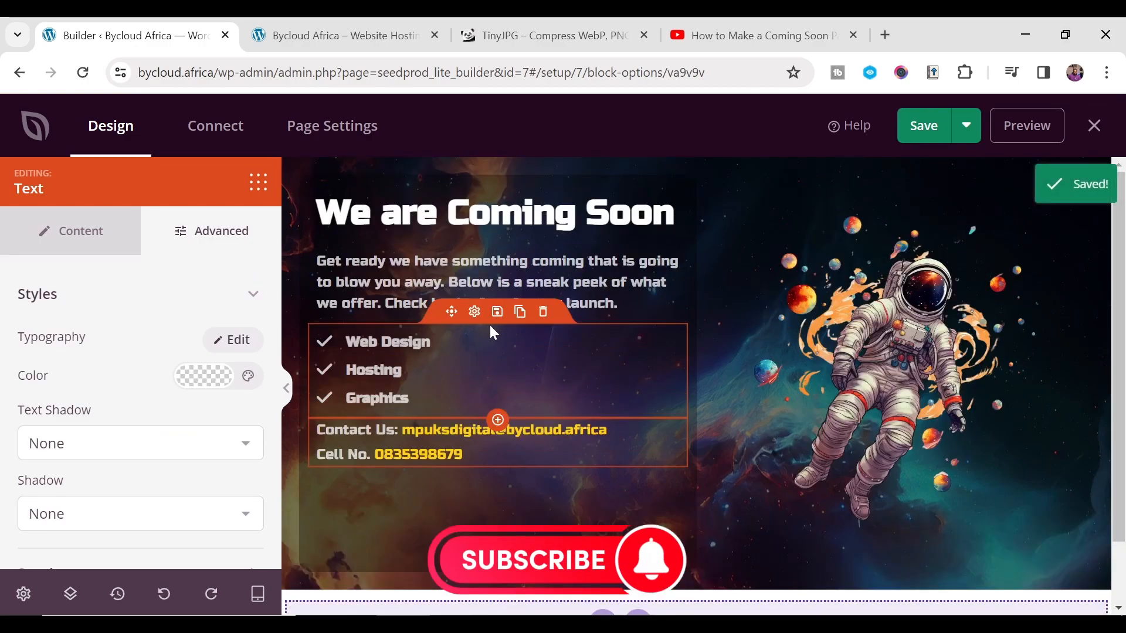
- Preview the page at tablet, then mobile width, and scroll through the mobile layout
click(599, 332)
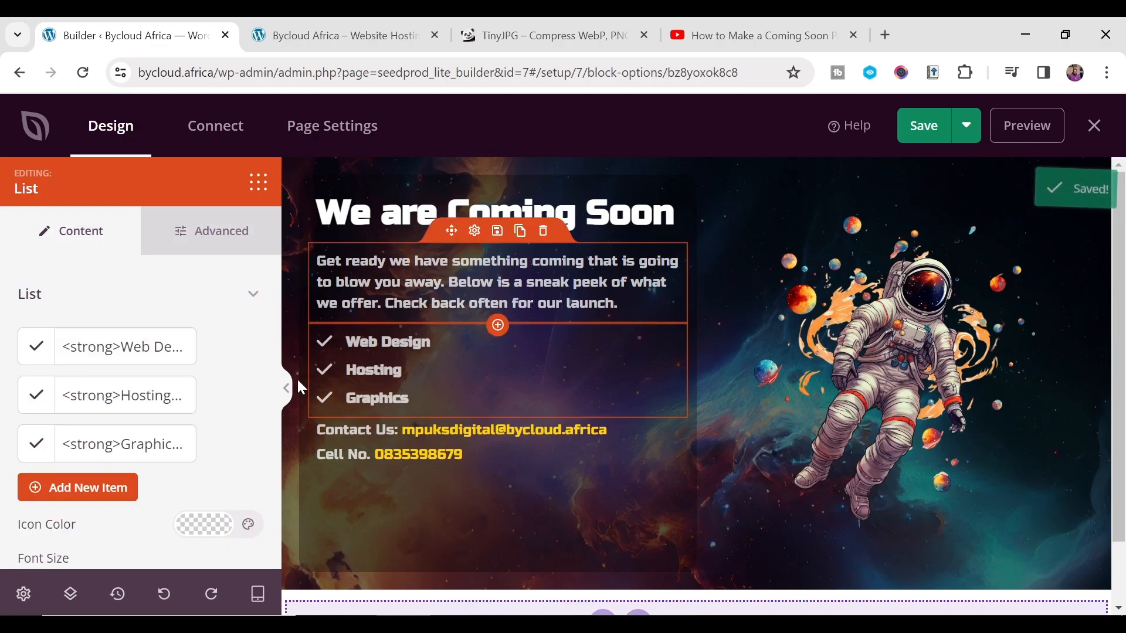
click(258, 610)
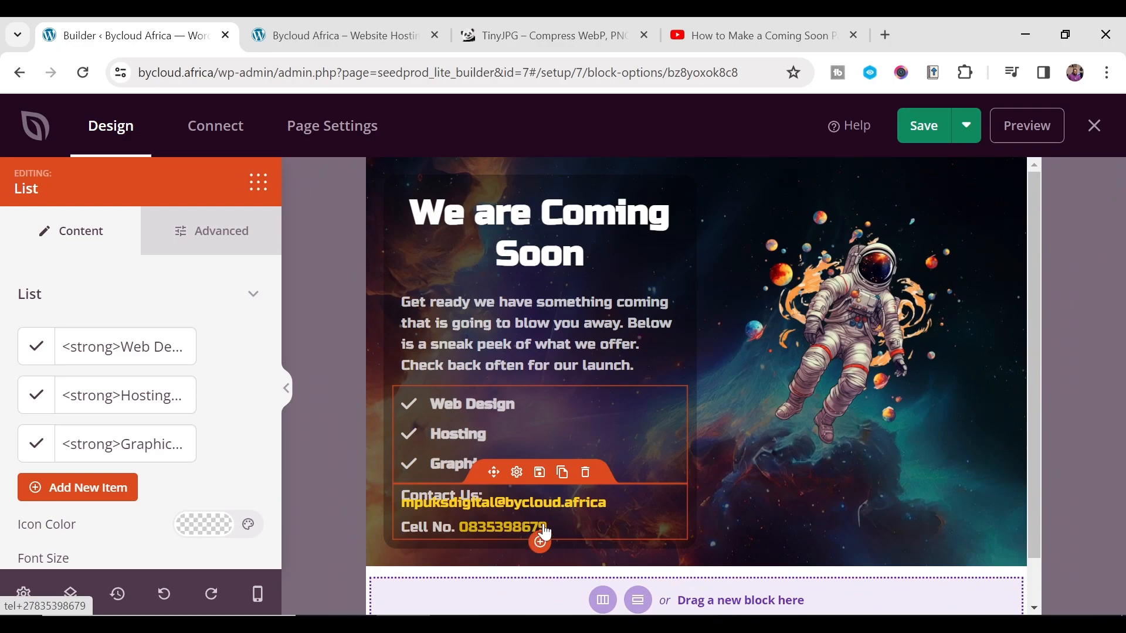
click(258, 595)
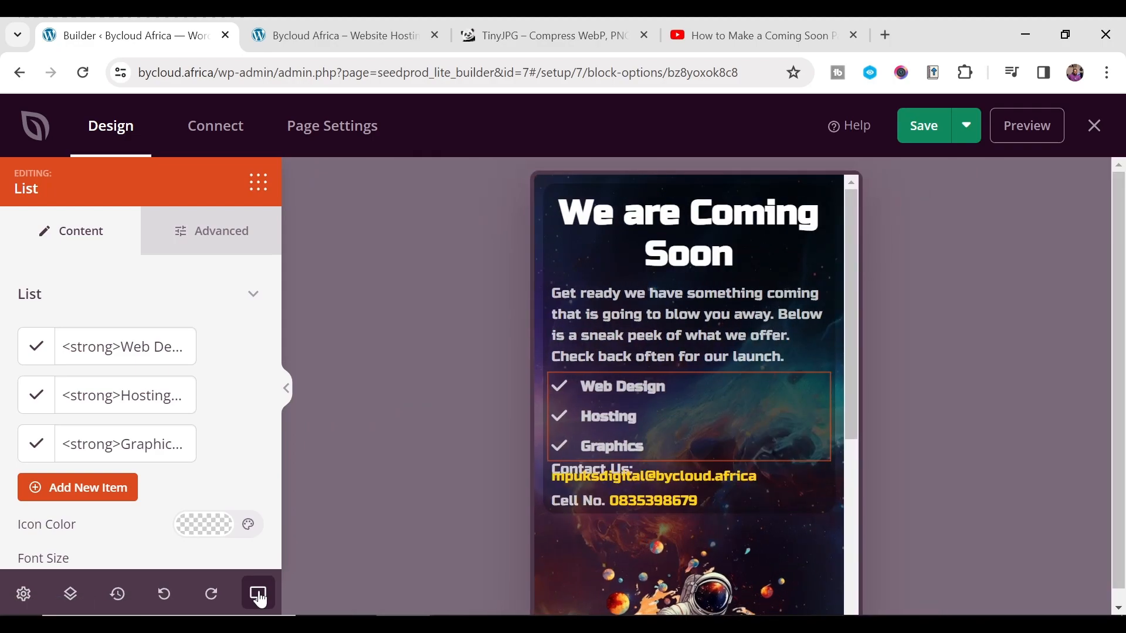
scroll(738, 326, down, 5)
scroll(739, 415, up, 2)
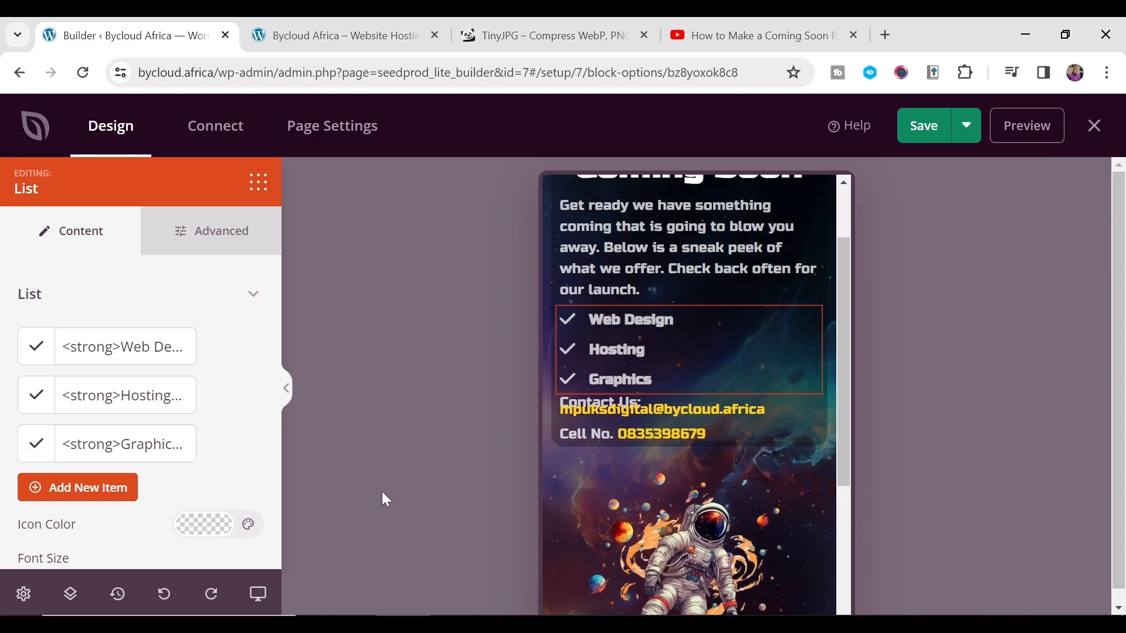
- In tablet preview, set the headline's font size to 24 so it fits one line
click(258, 601)
click(257, 595)
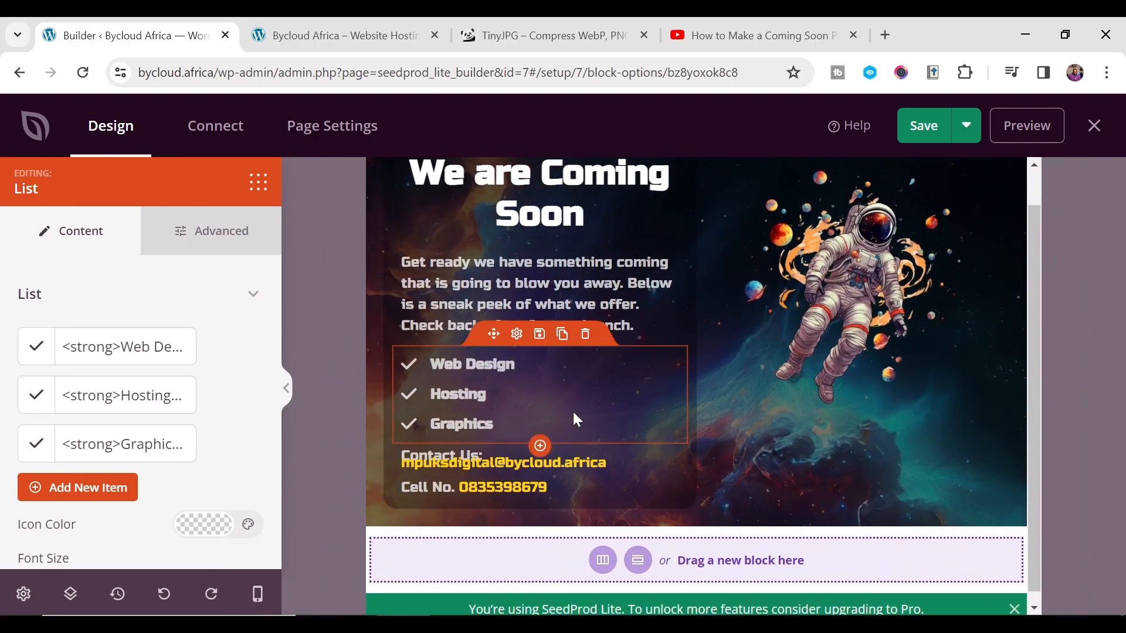
scroll(574, 417, up, 1)
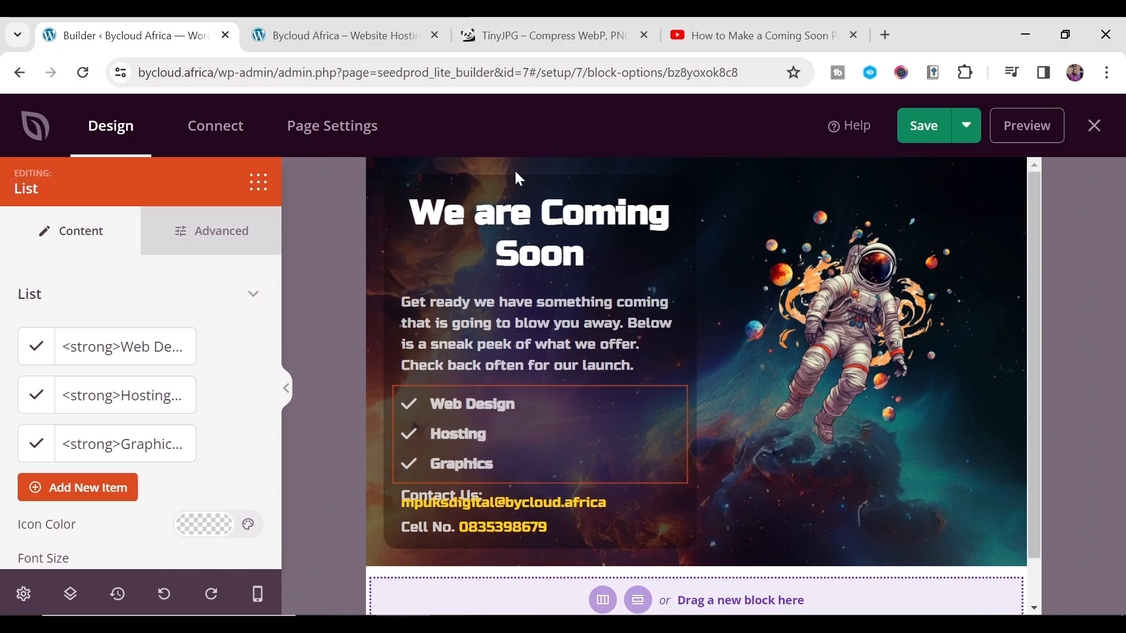
click(517, 198)
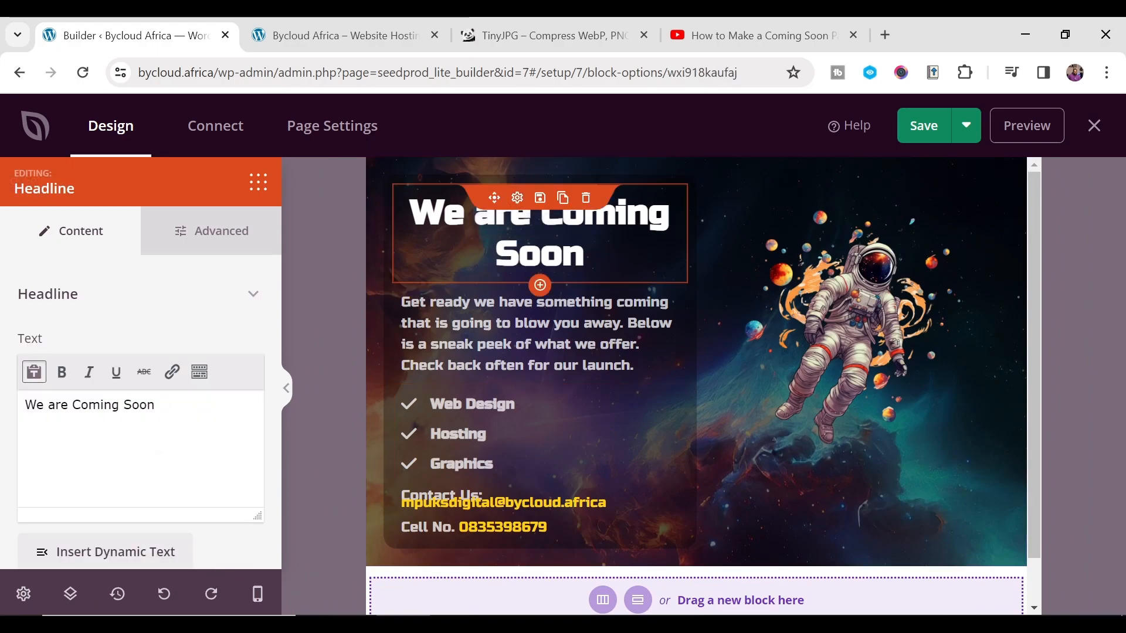
click(224, 247)
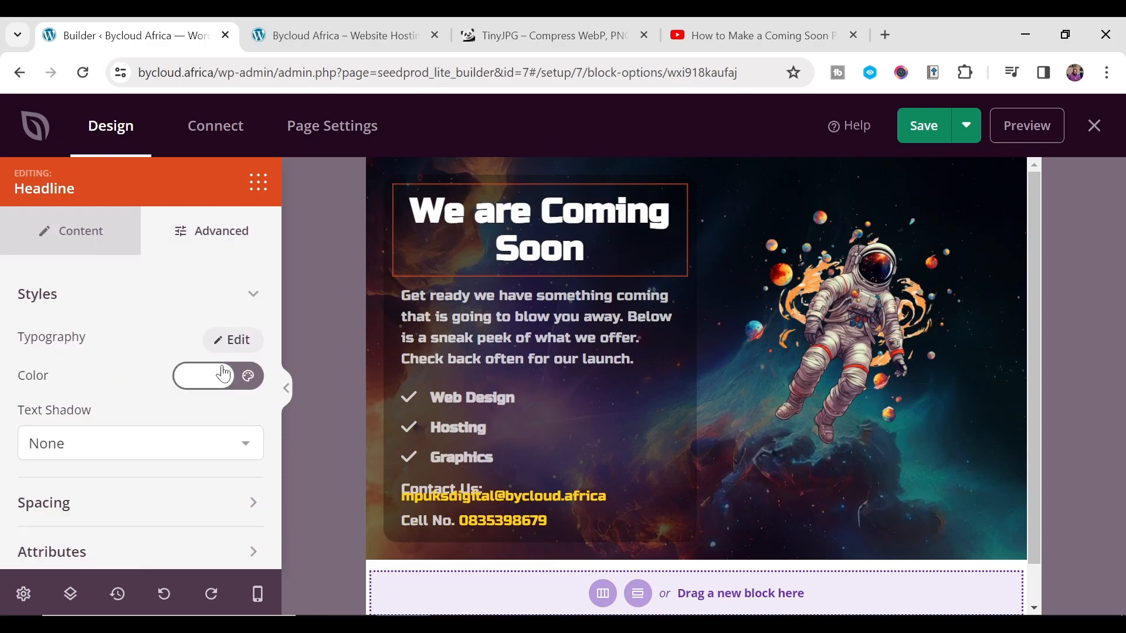
scroll(126, 469, down, 2)
scroll(133, 423, up, 2)
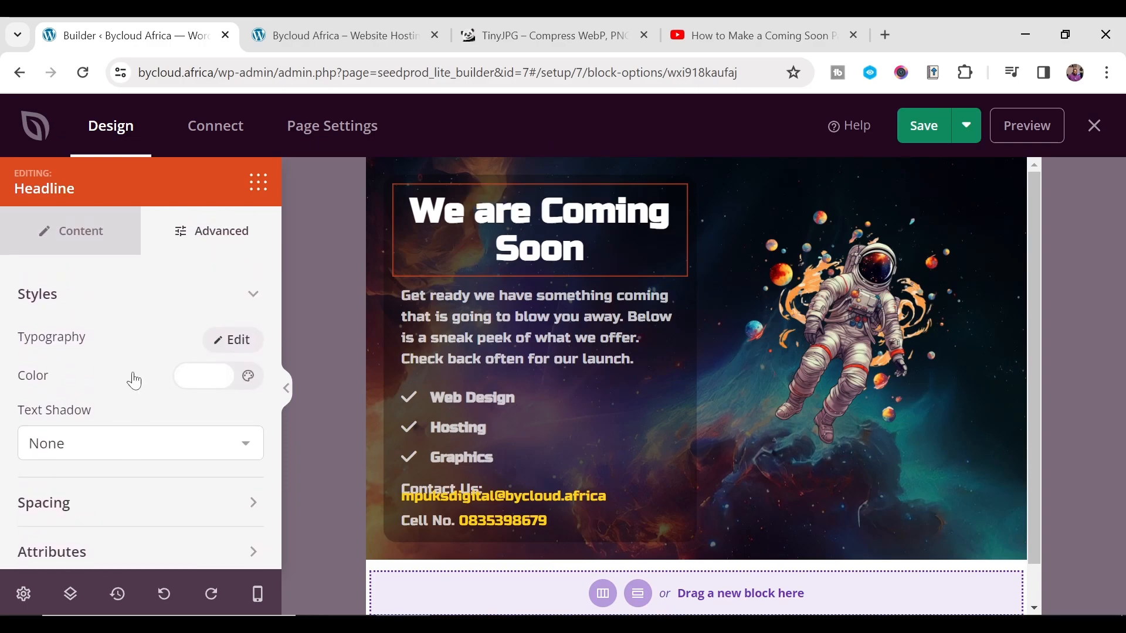
click(138, 243)
scroll(119, 445, down, 4)
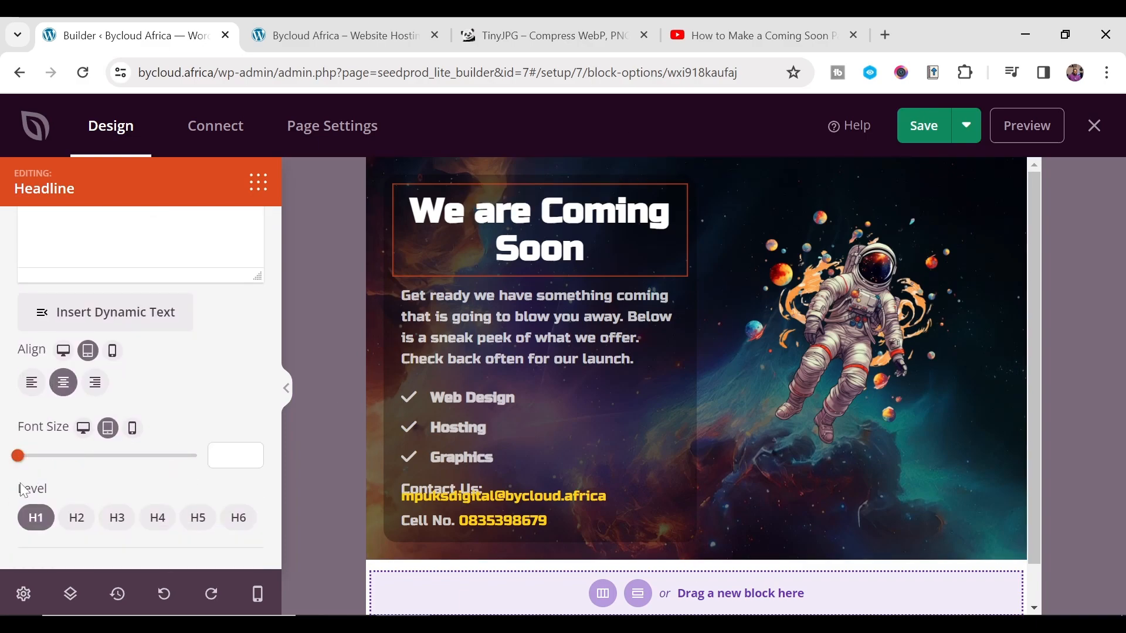
drag(29, 464, 60, 463)
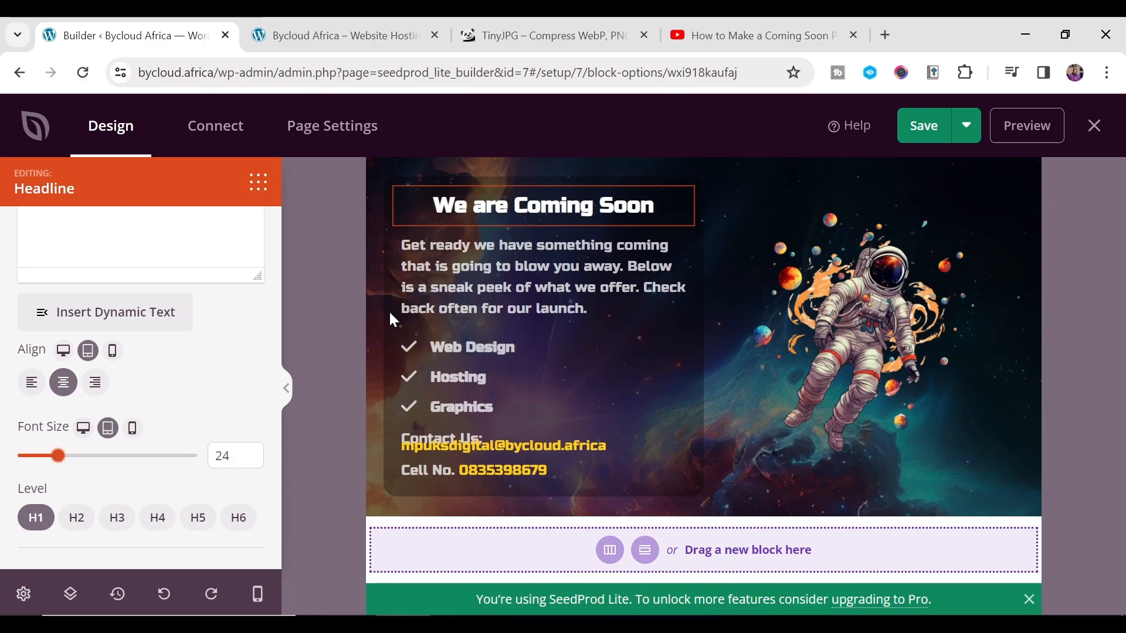
- Set the list's tablet font size to 15
click(437, 307)
click(462, 368)
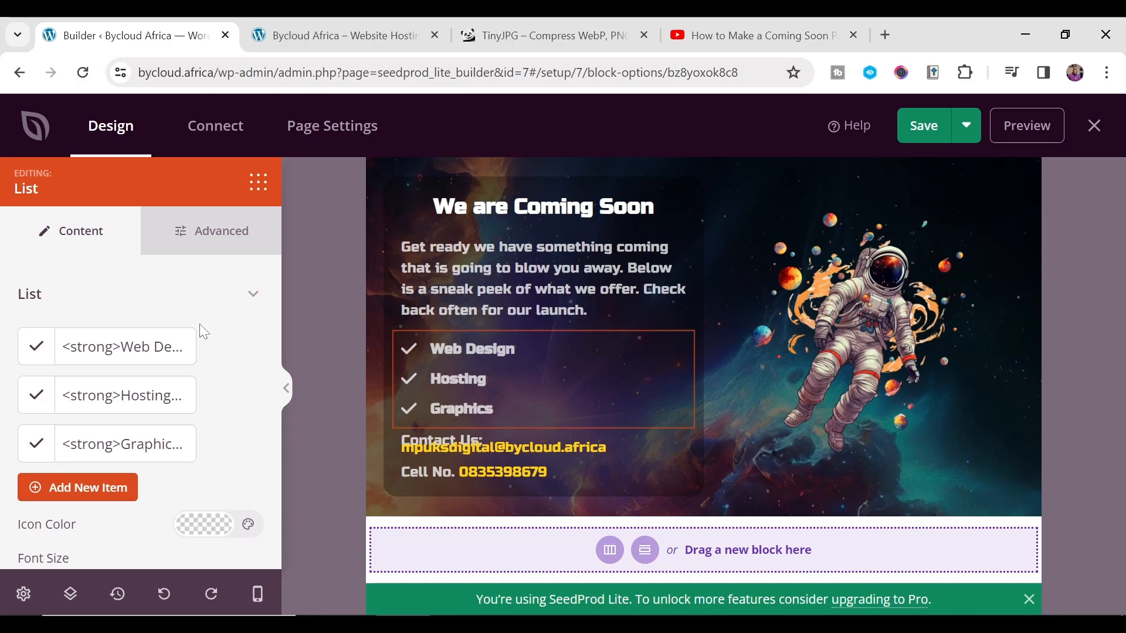
click(204, 230)
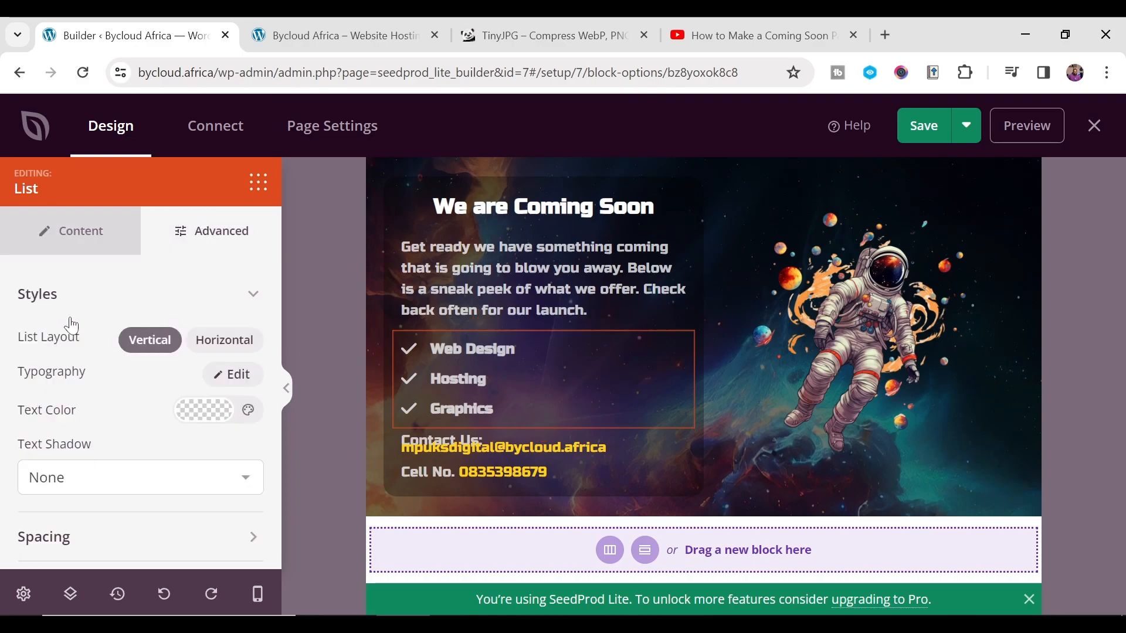
click(81, 229)
scroll(94, 352, down, 4)
drag(19, 397, 33, 397)
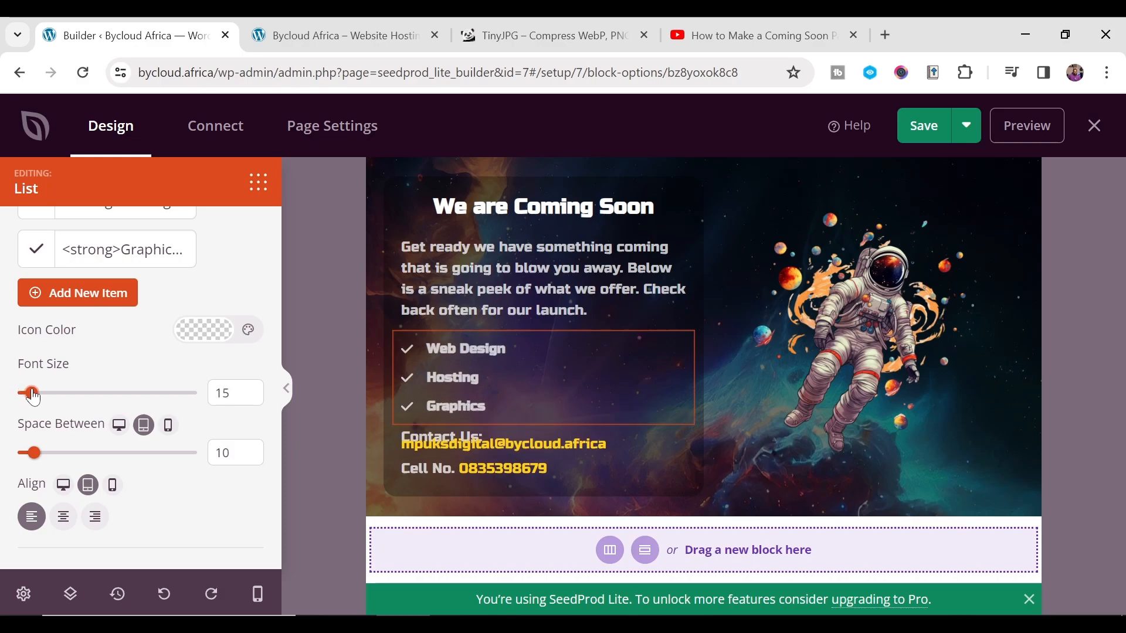
- Set the contact details' tablet font size to 15 so Contact Us and the email share a line
click(498, 445)
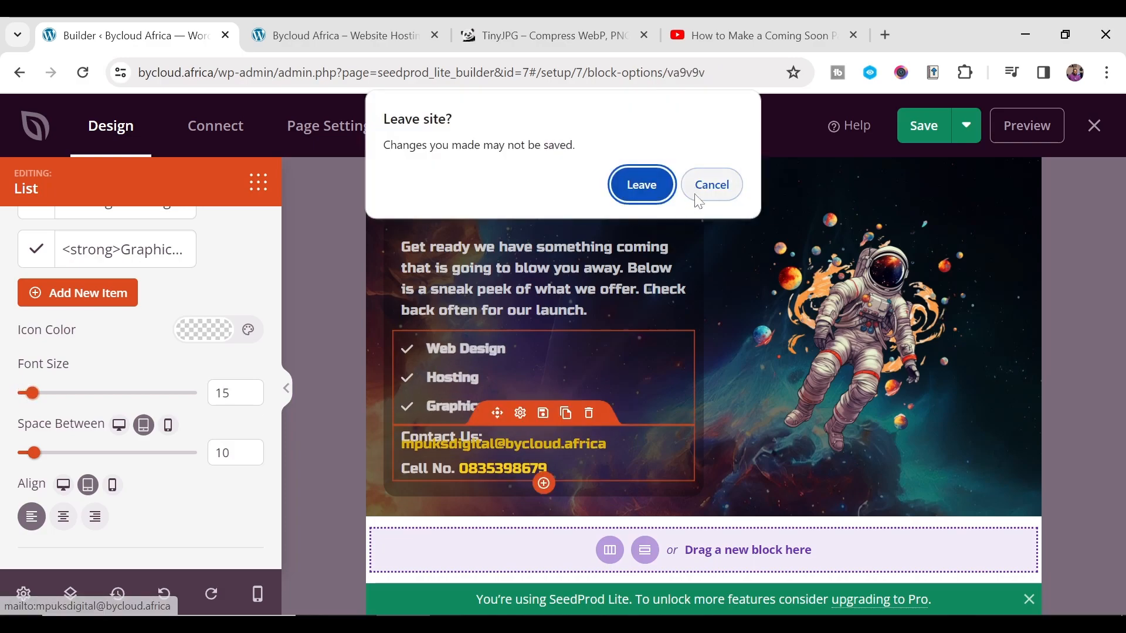
click(711, 184)
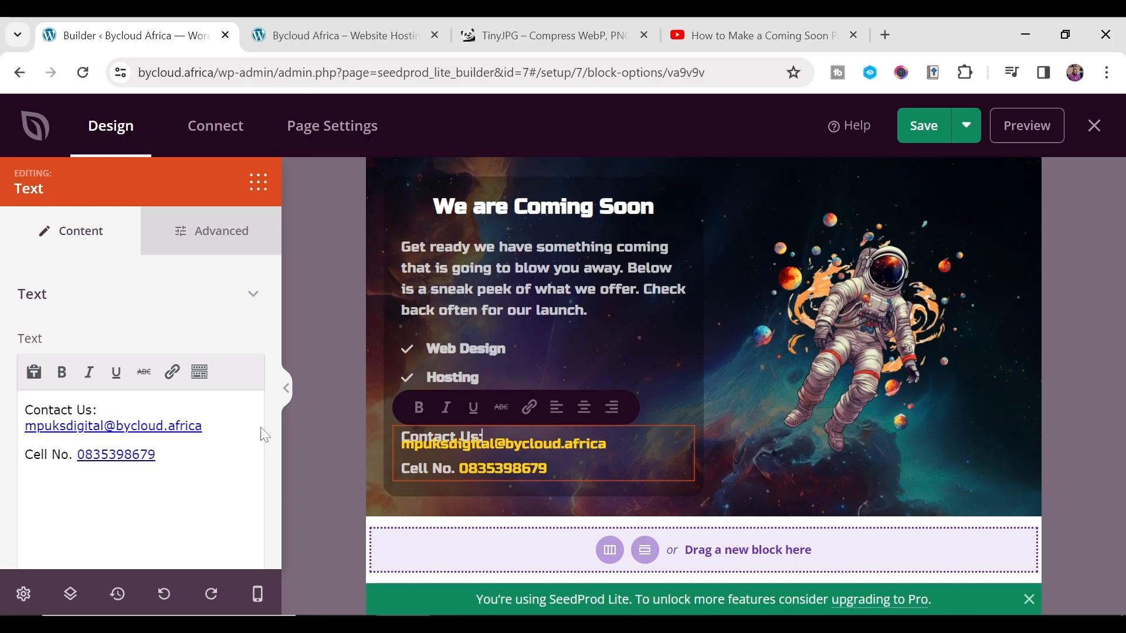
scroll(79, 430, down, 5)
click(26, 520)
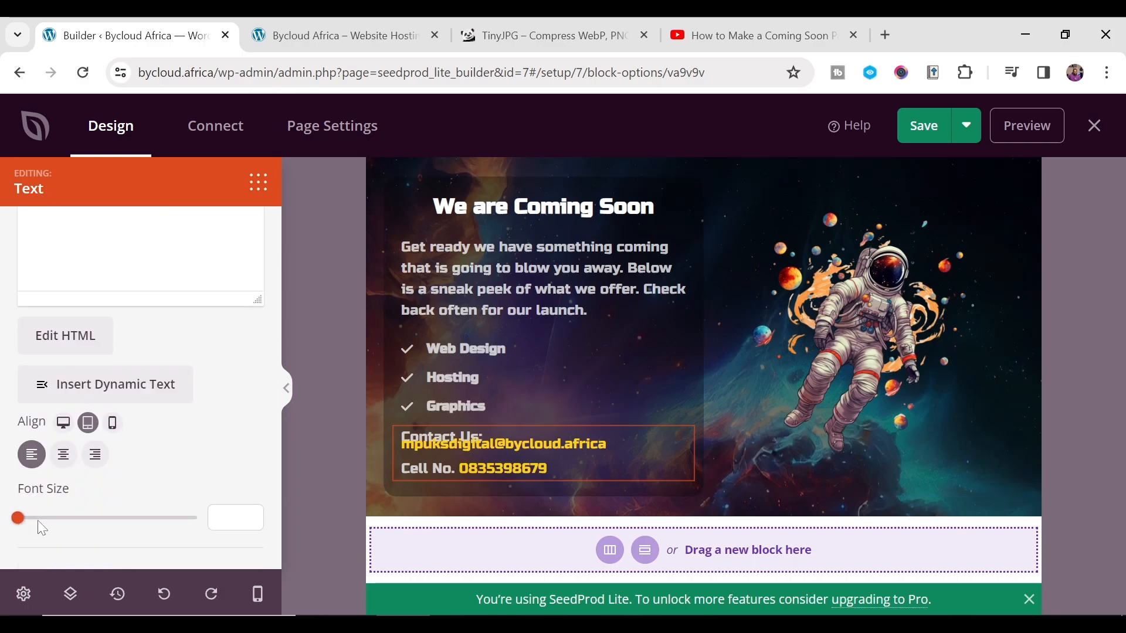
click(37, 518)
drag(34, 519, 27, 521)
click(251, 515)
click(251, 515)
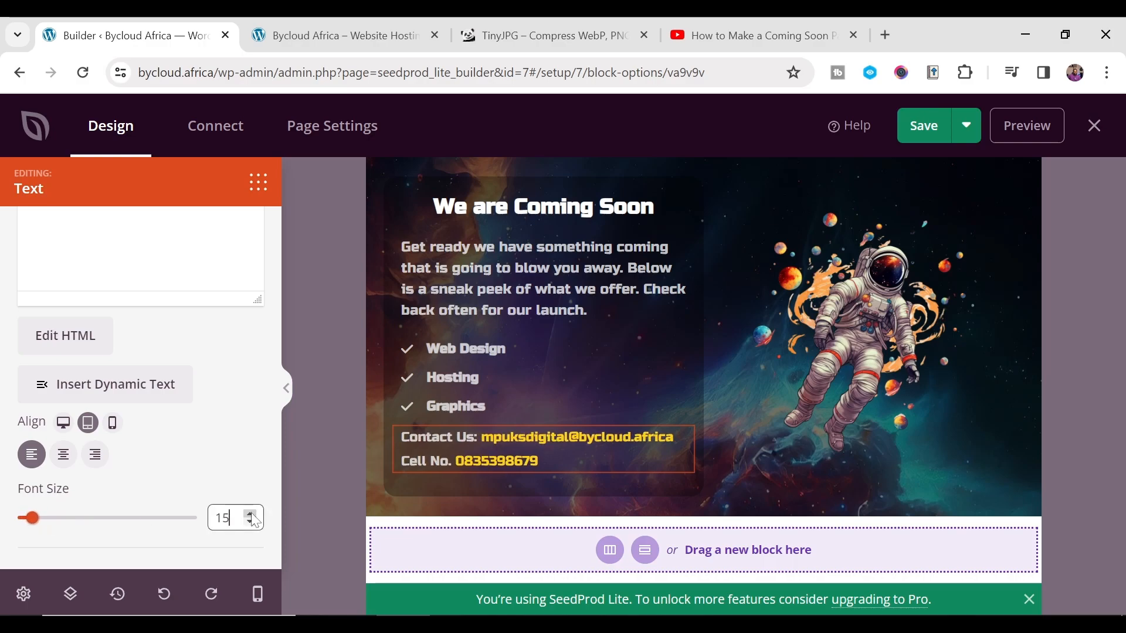
click(258, 594)
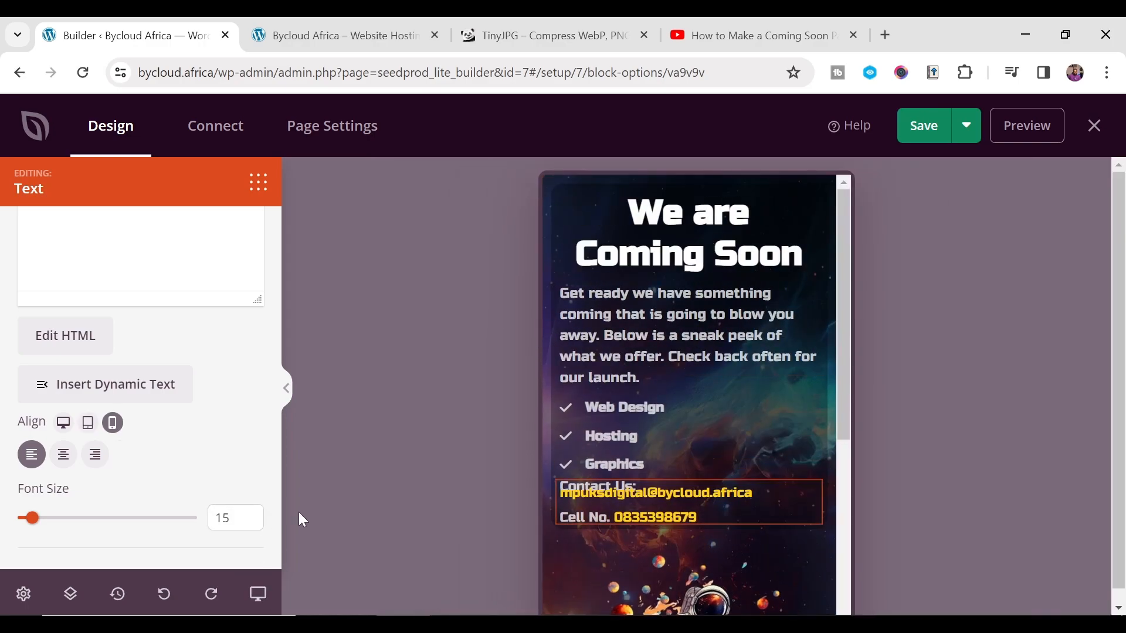
- Set the mobile headline font size to 22 and the intro paragraph's to 14
scroll(711, 430, down, 5)
scroll(709, 410, up, 4)
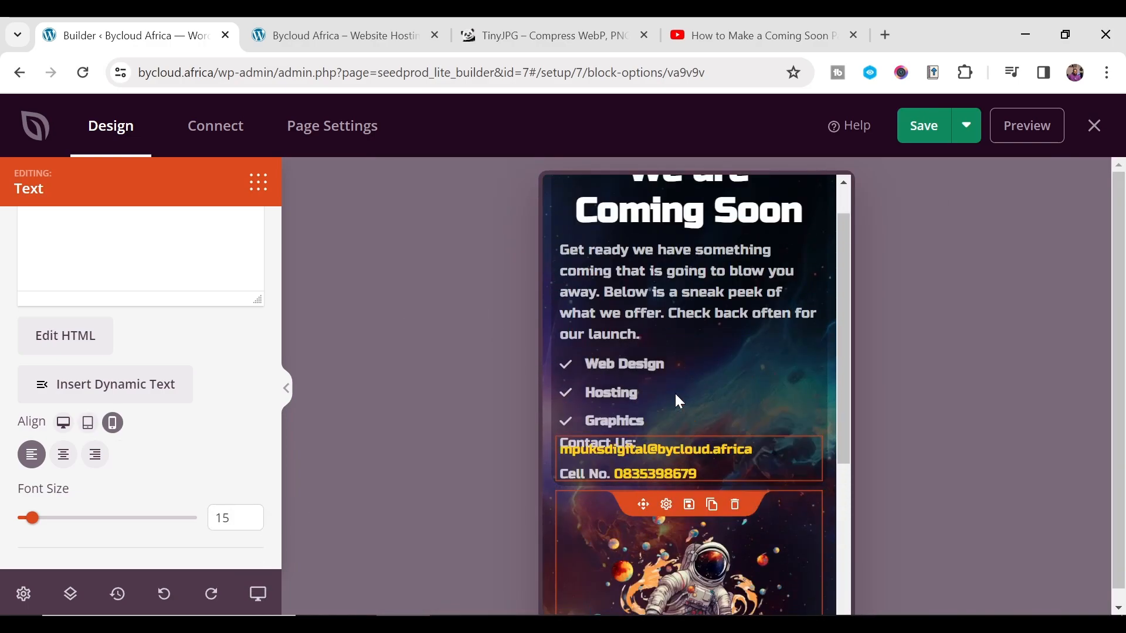
scroll(675, 396, up, 1)
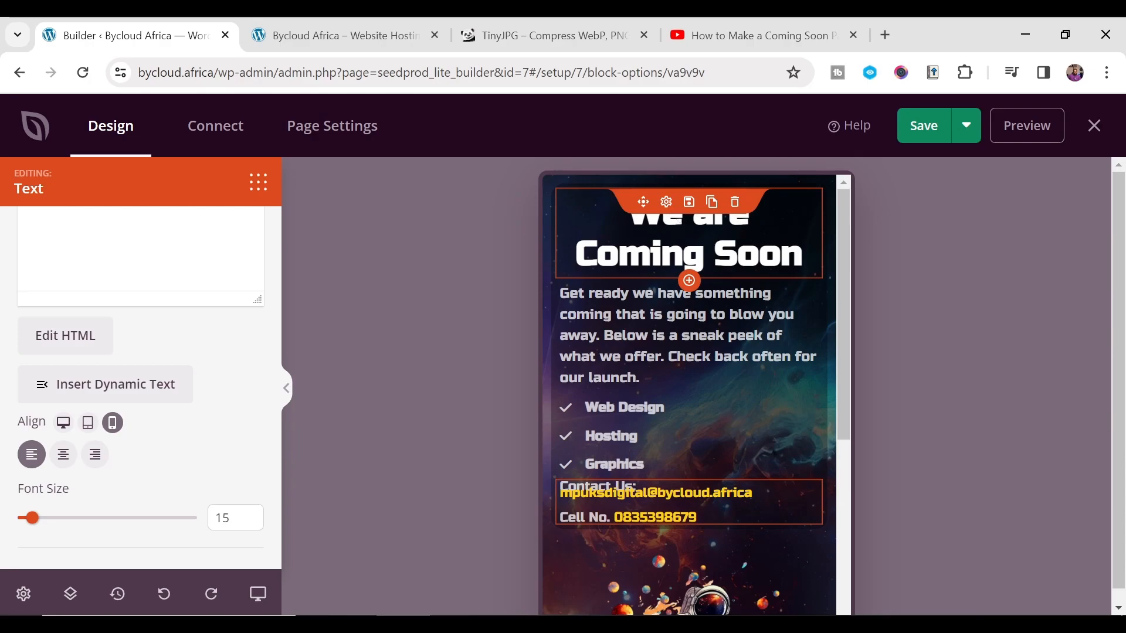
click(689, 246)
scroll(88, 311, down, 4)
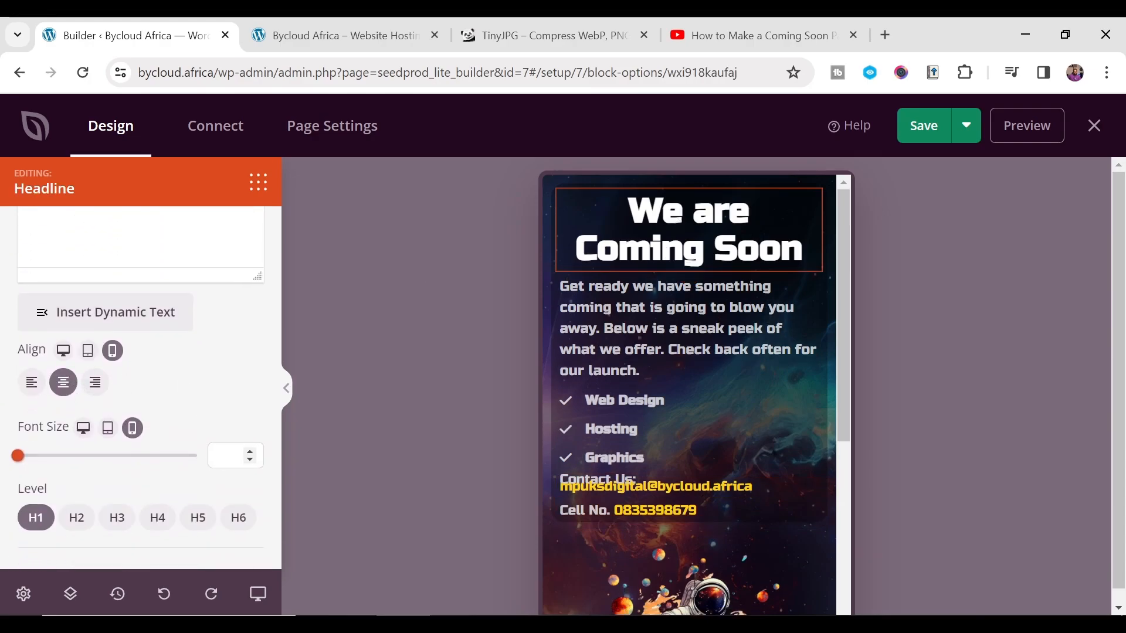
drag(22, 462, 55, 463)
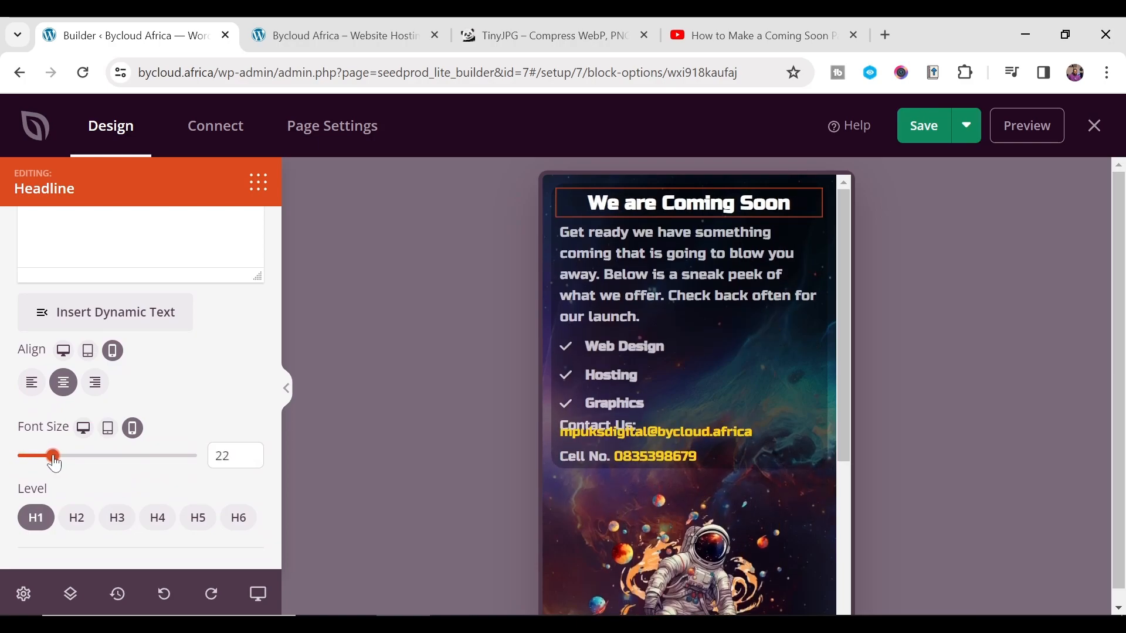
click(675, 275)
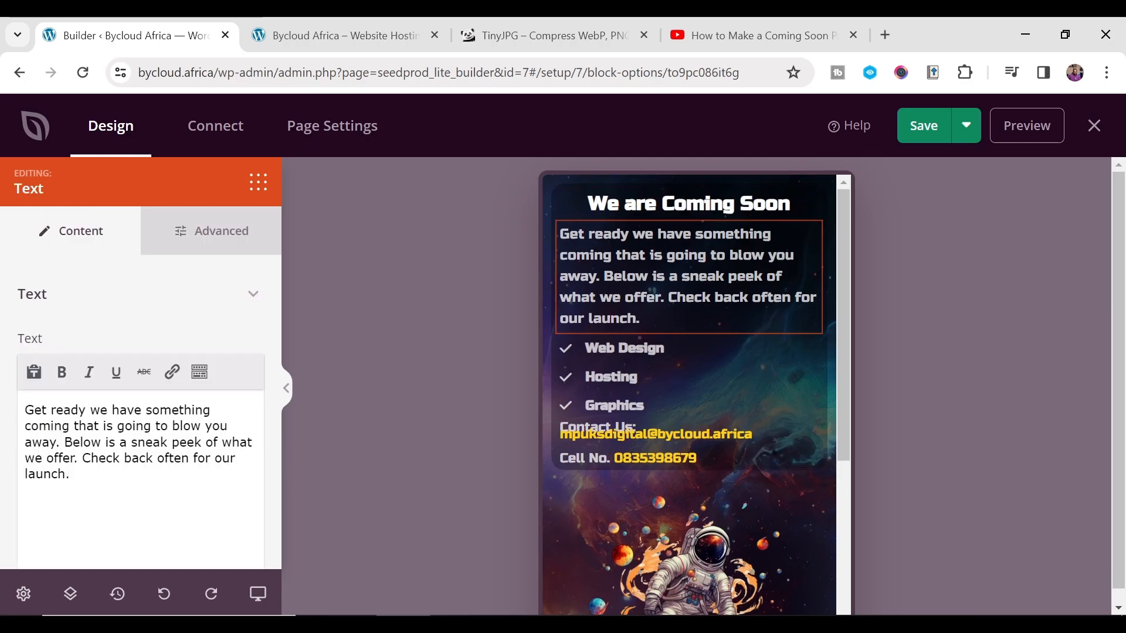
drag(18, 518, 33, 524)
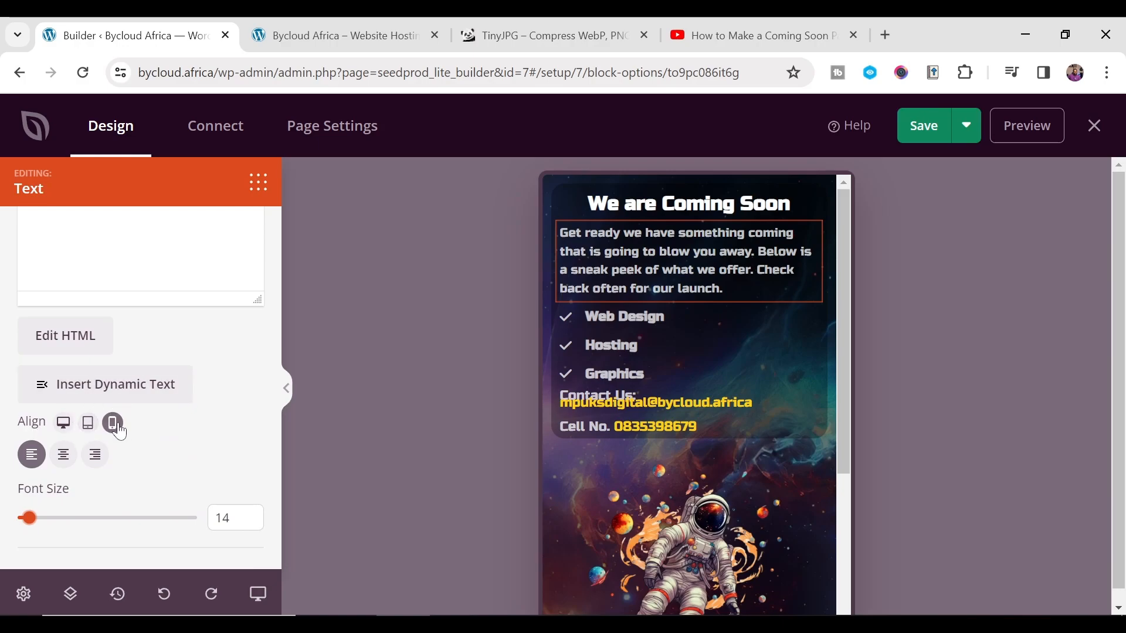
- Reduce the mobile list text to size 12, keeping the items left-aligned
click(715, 251)
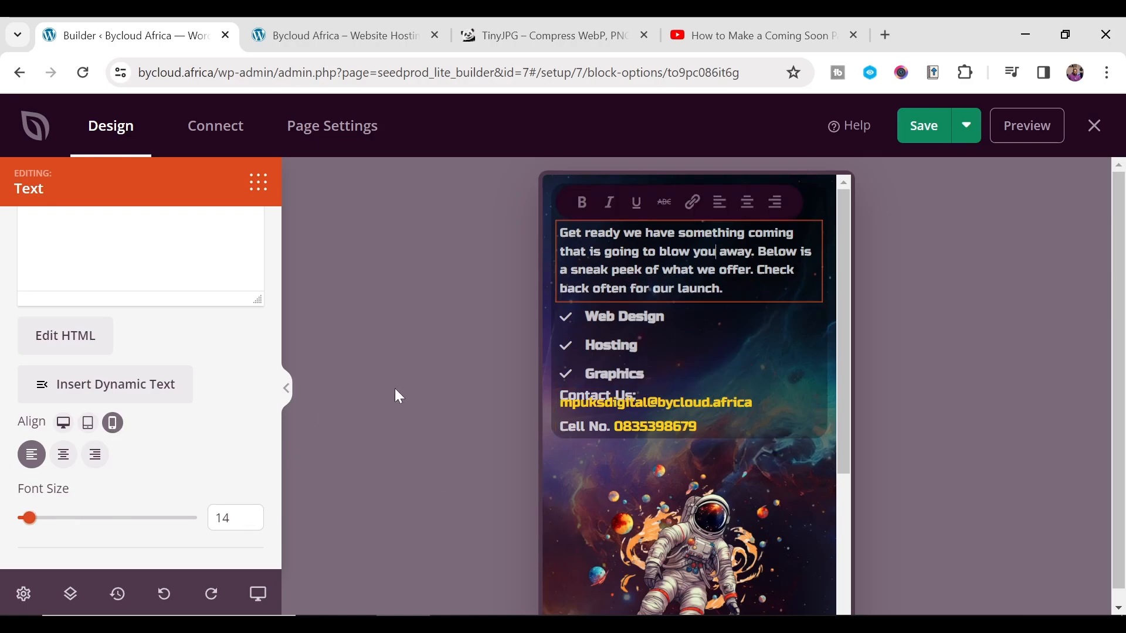
click(674, 378)
scroll(132, 513, down, 3)
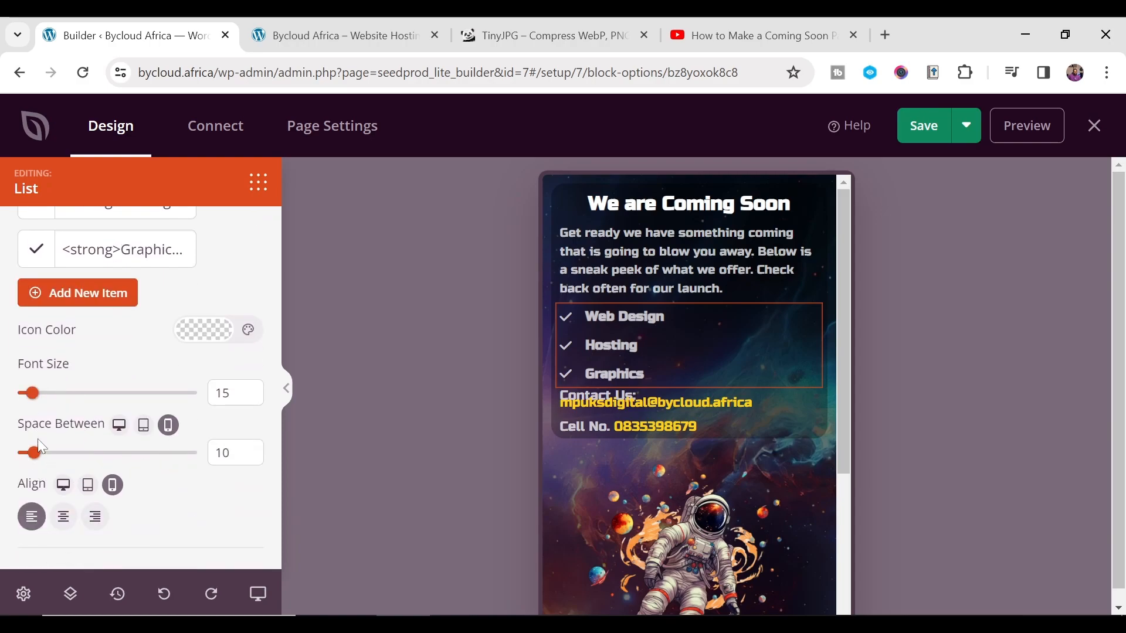
drag(30, 397, 26, 401)
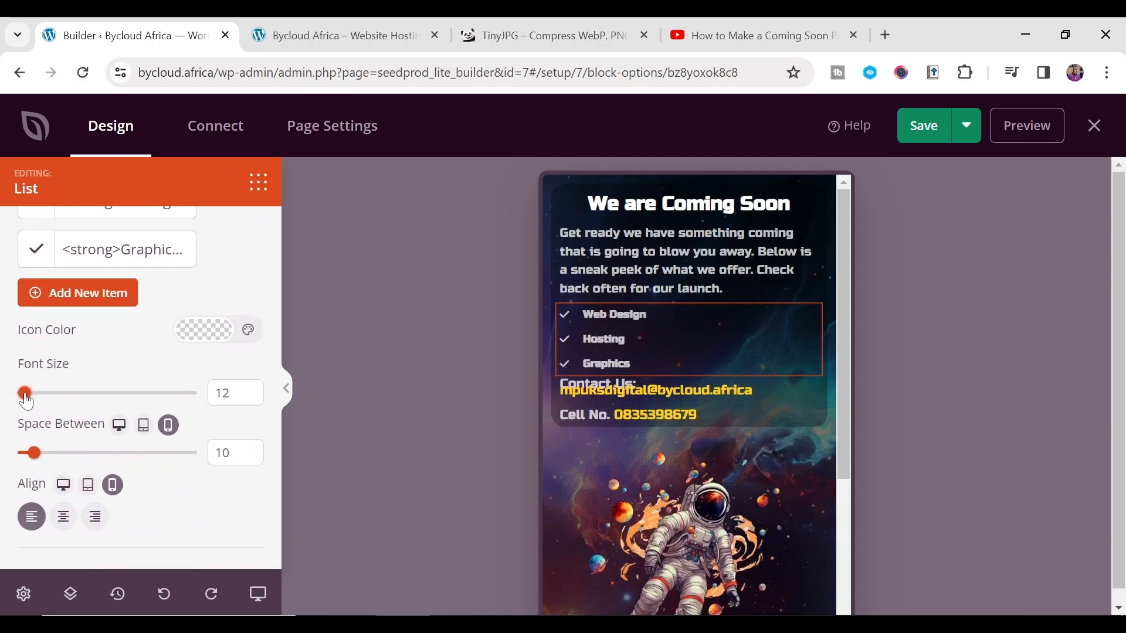
click(74, 524)
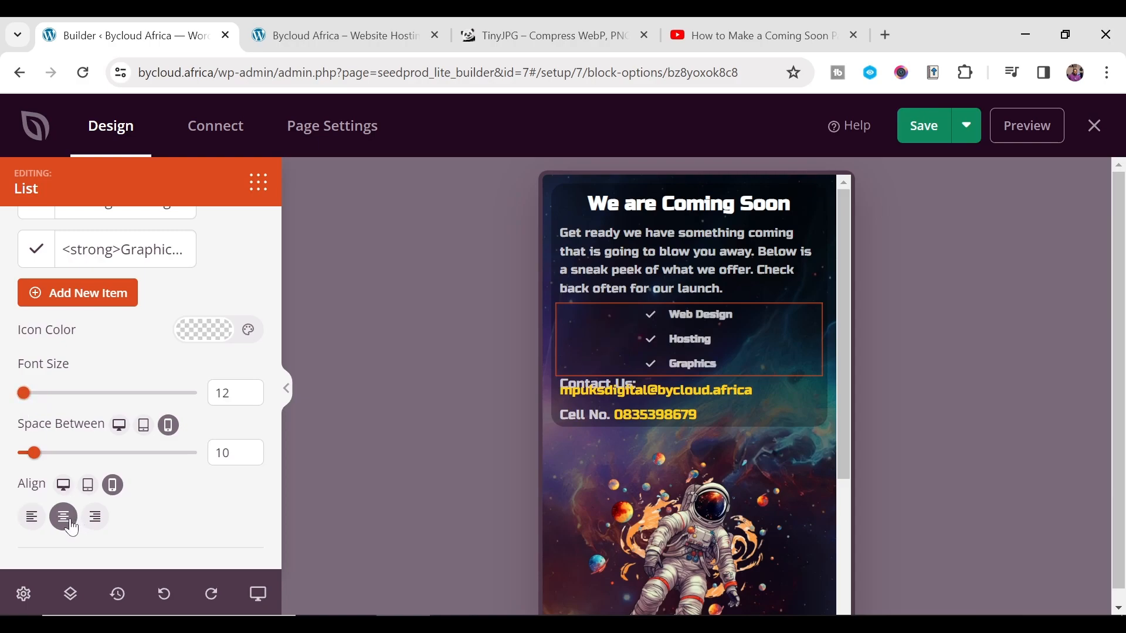
click(32, 517)
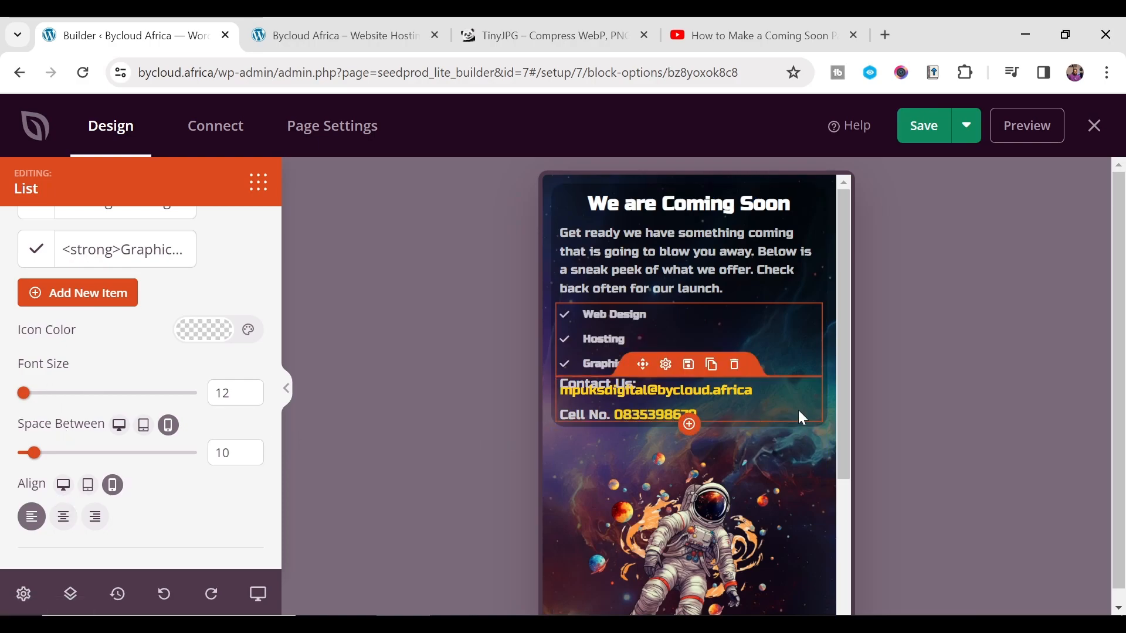
- Reduce the mobile contact details text to size 13
click(798, 411)
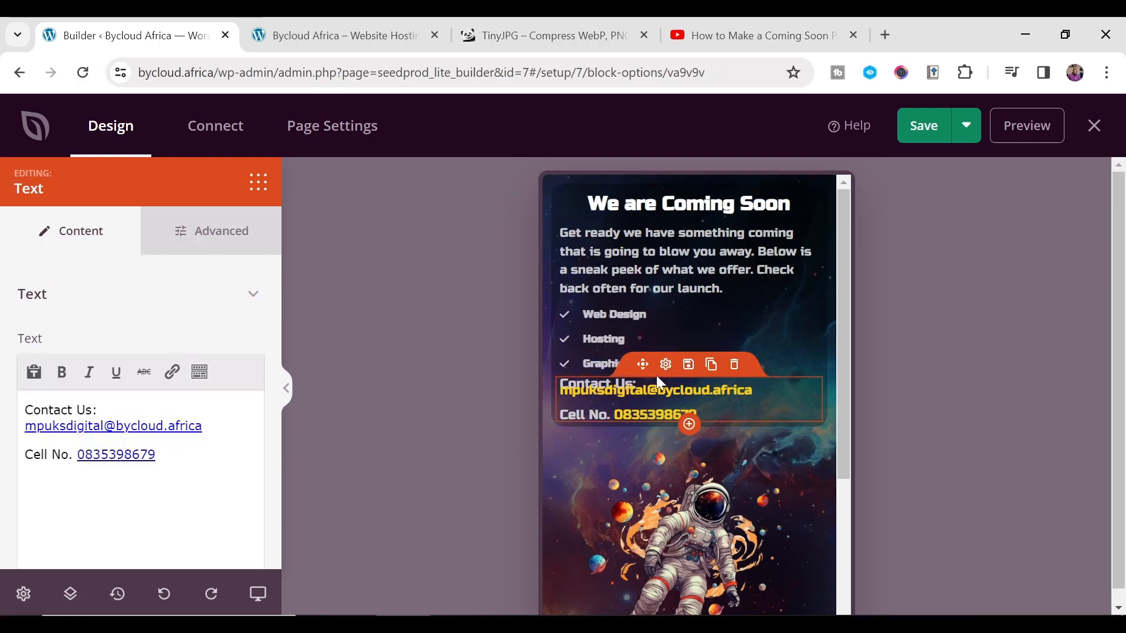
scroll(78, 444, down, 5)
scroll(65, 469, down, 1)
drag(32, 531, 28, 527)
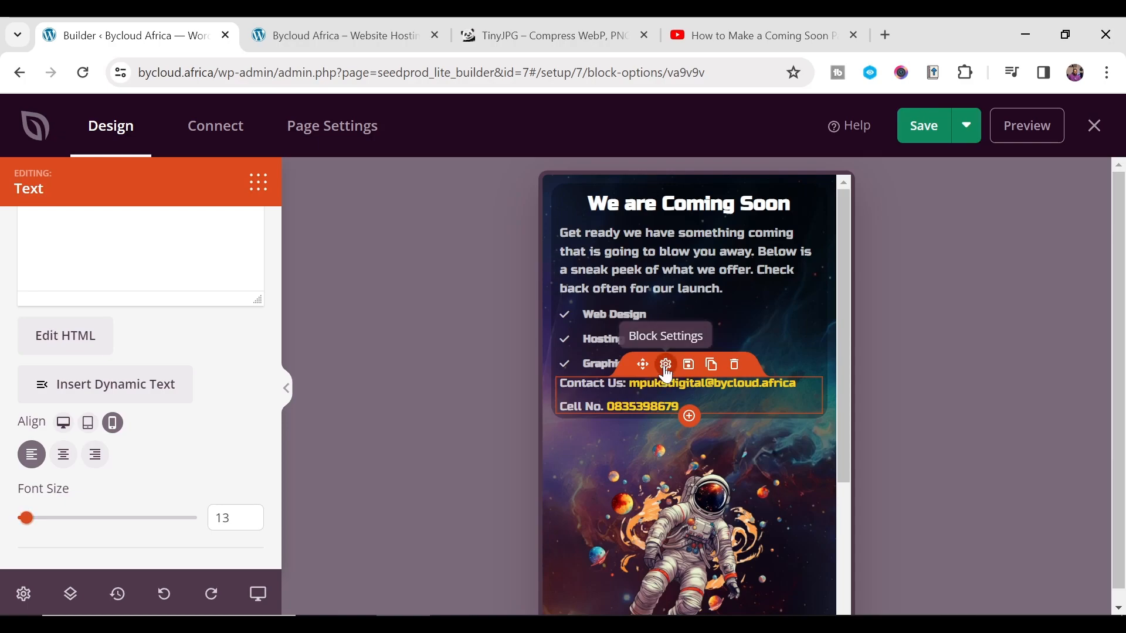
- Give the mobile contact text block a Margin Top of 15 under Advanced > Spacing
scroll(132, 316, up, 5)
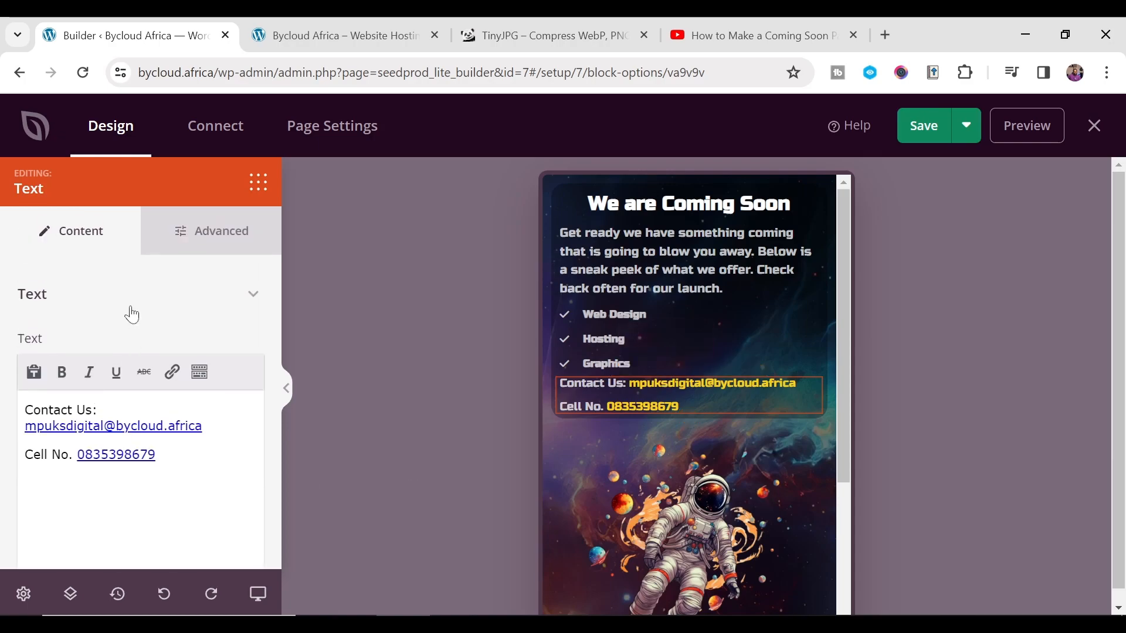
click(200, 252)
scroll(100, 437, down, 4)
click(253, 382)
scroll(111, 419, down, 3)
click(39, 280)
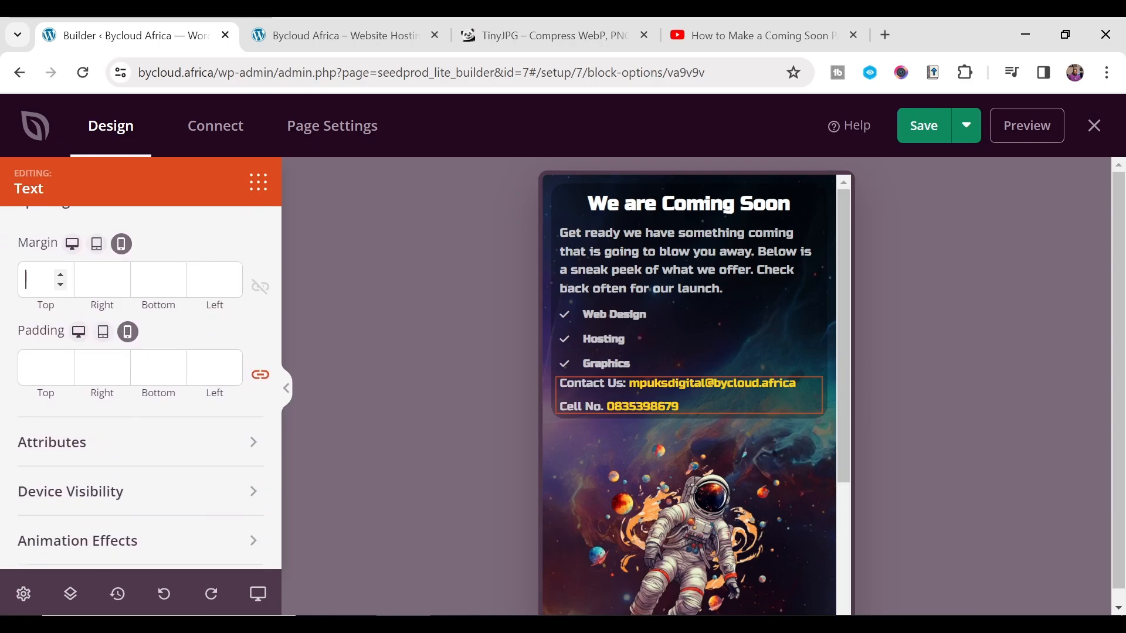
text(15)
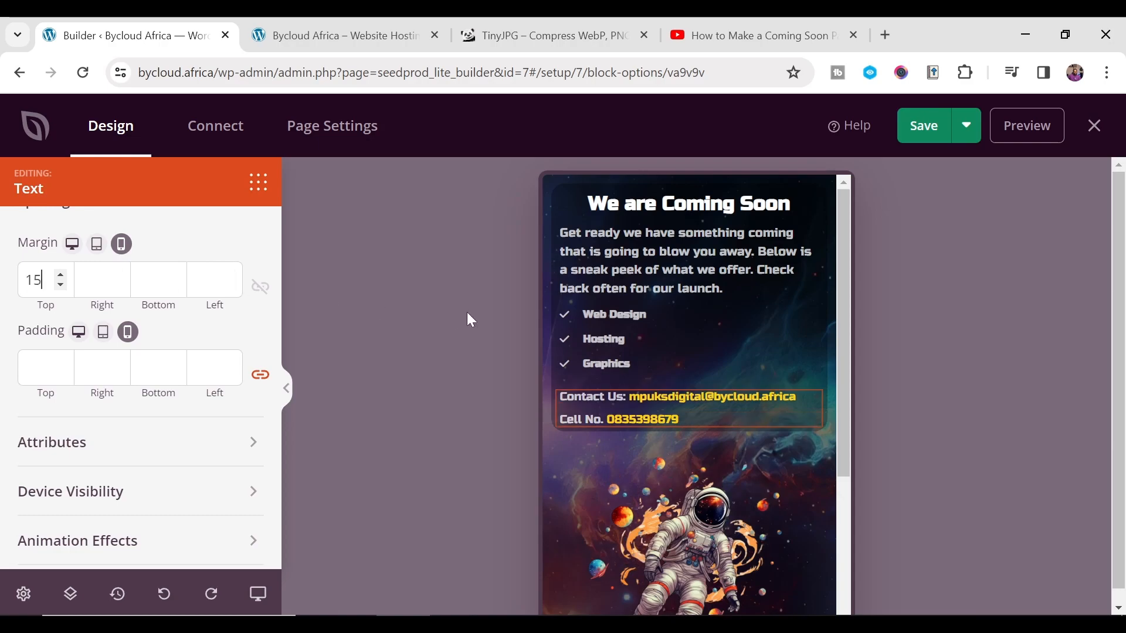
scroll(614, 435, down, 2)
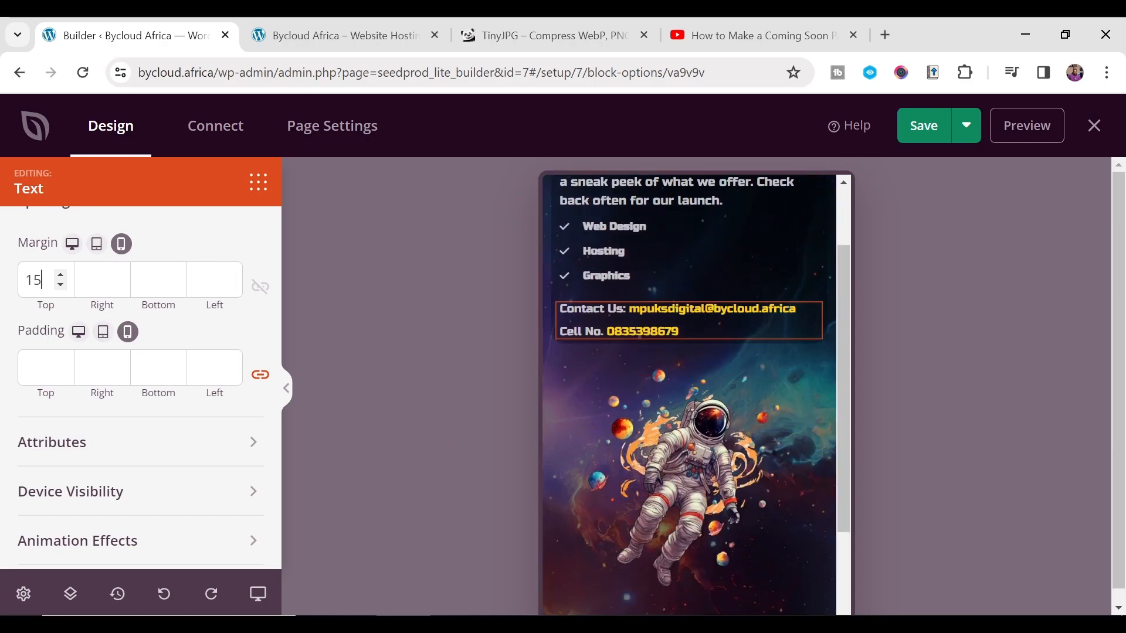
scroll(692, 349, up, 2)
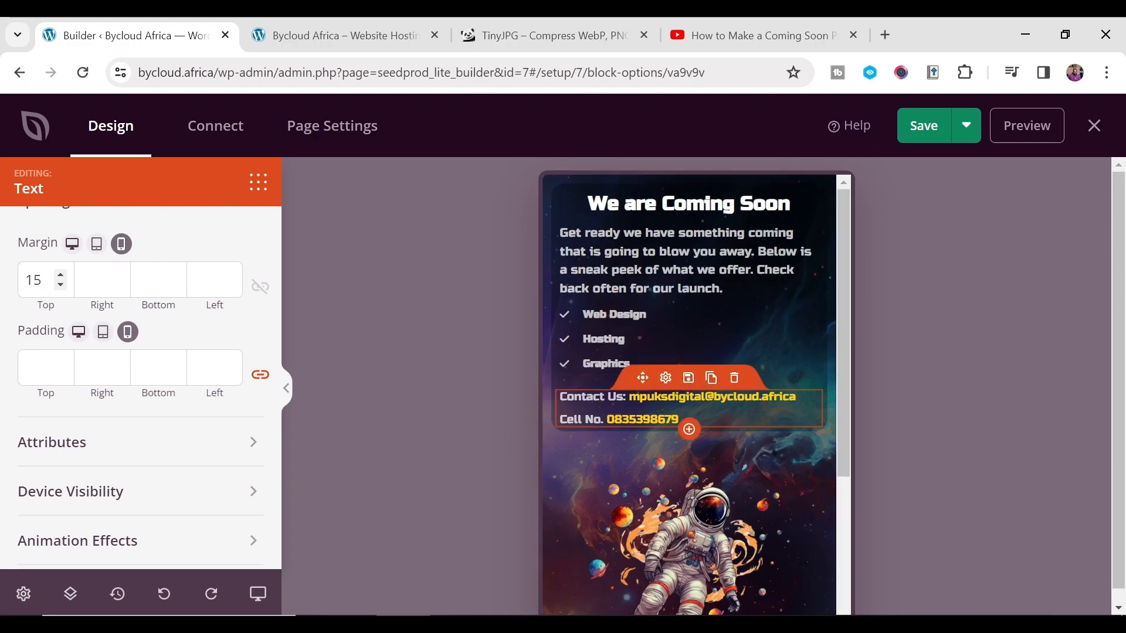
double_click(642, 419)
- Check the phone number's link and leave the contact text at font size 13
scroll(62, 262, up, 5)
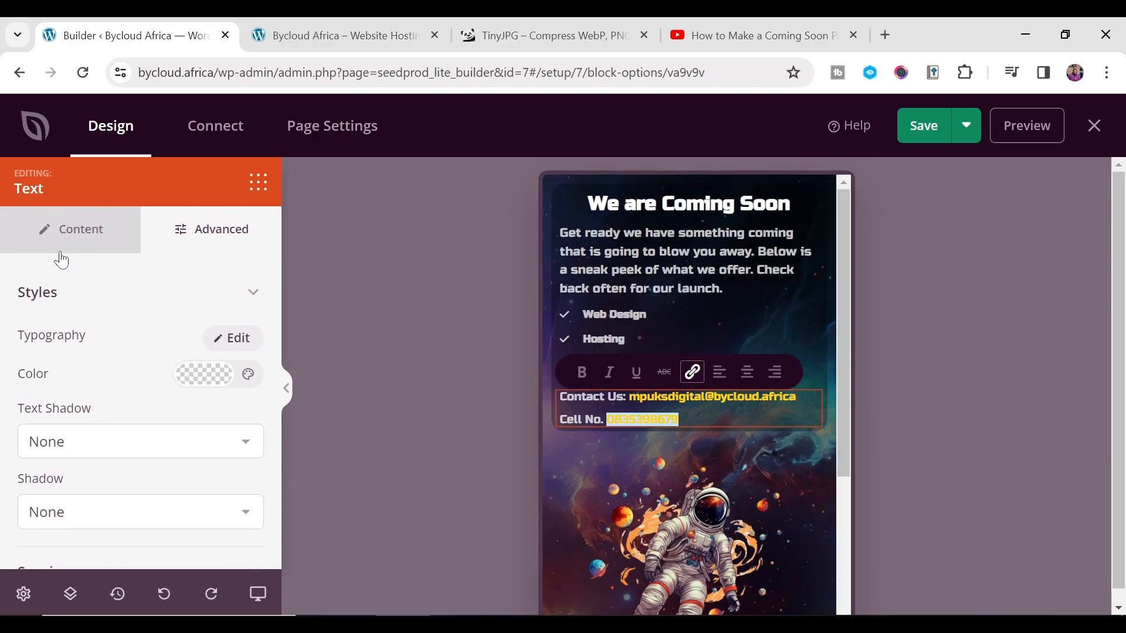
click(102, 248)
double_click(108, 456)
scroll(106, 488, down, 5)
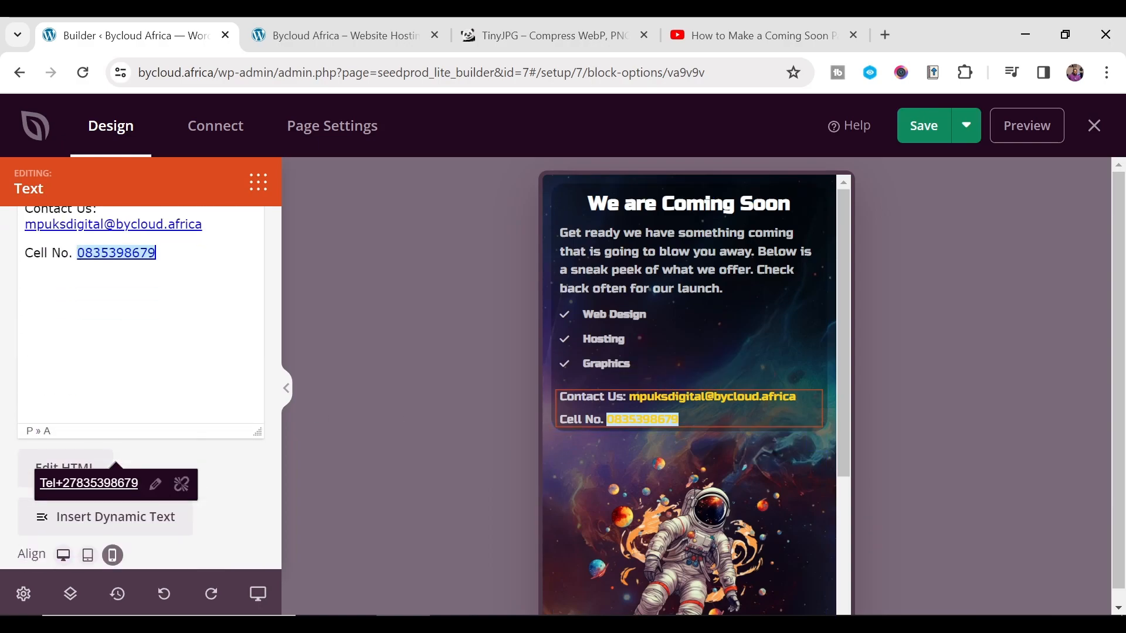
click(251, 515)
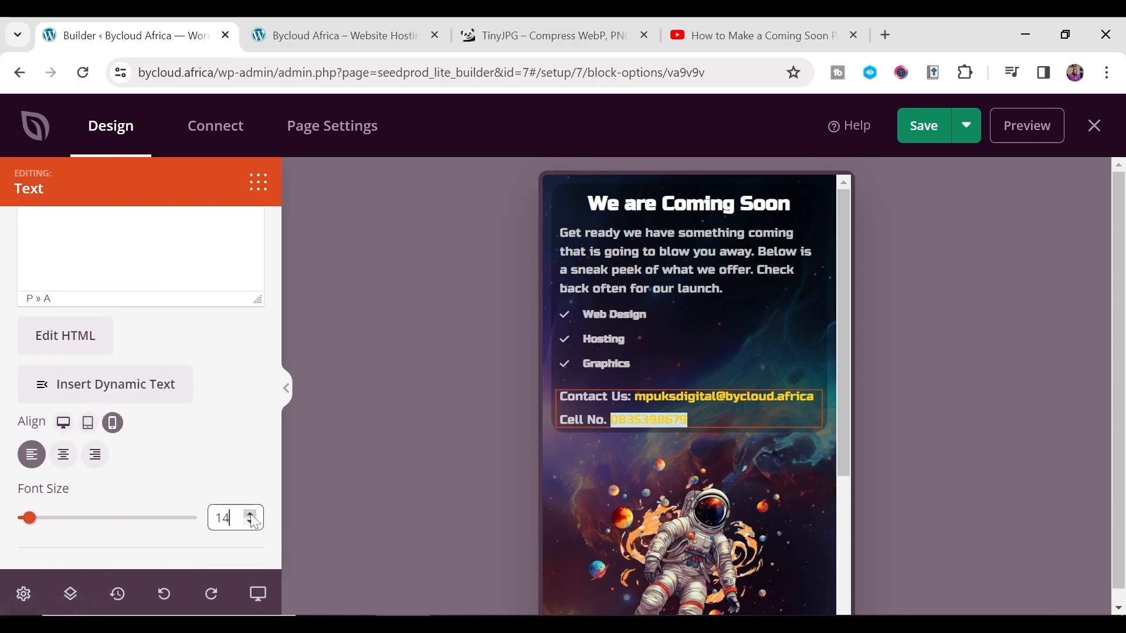
click(683, 421)
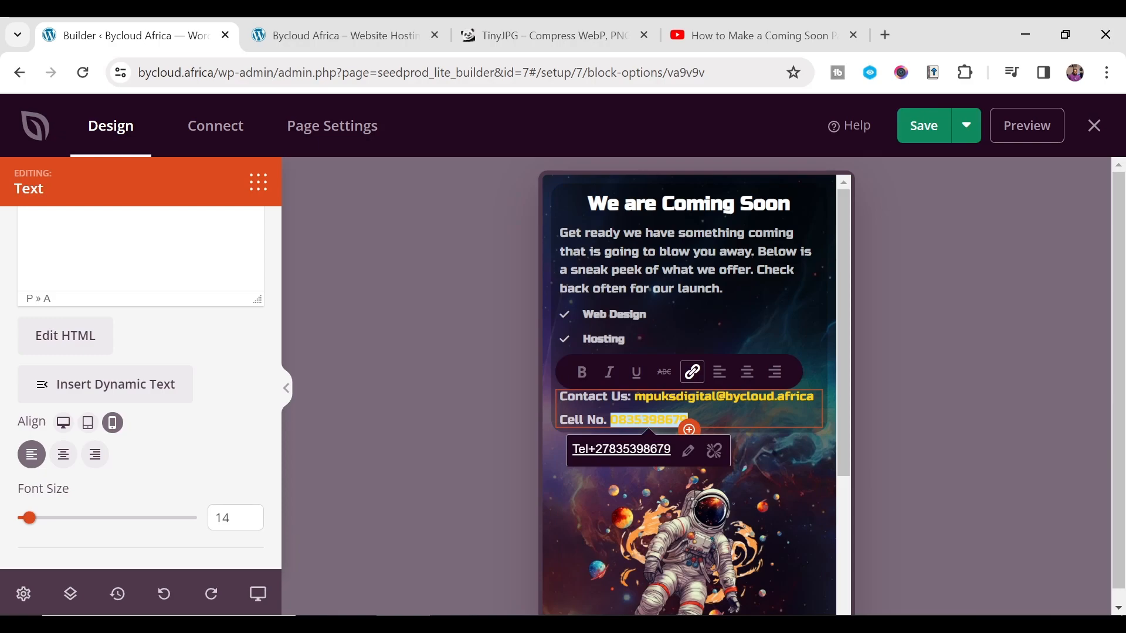
click(603, 421)
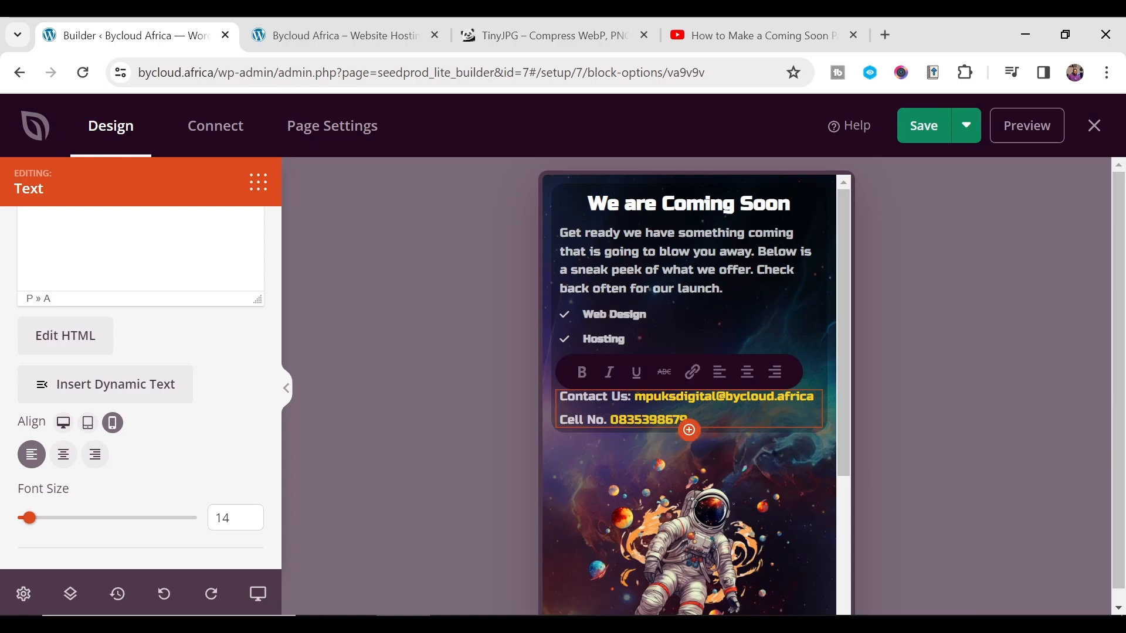
click(250, 516)
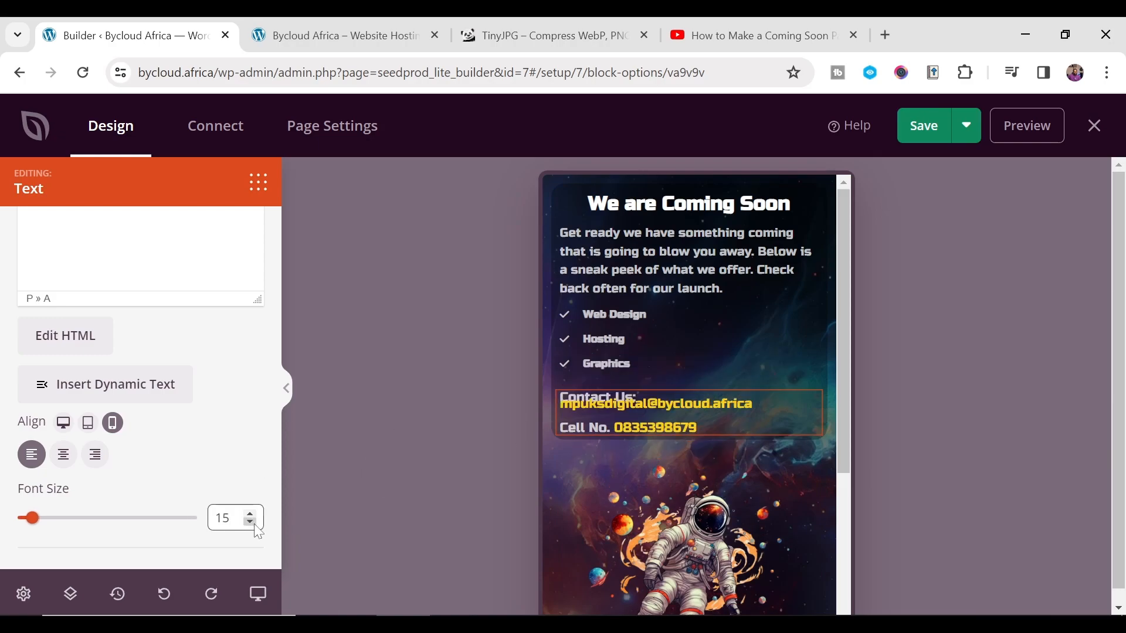
click(251, 522)
click(251, 521)
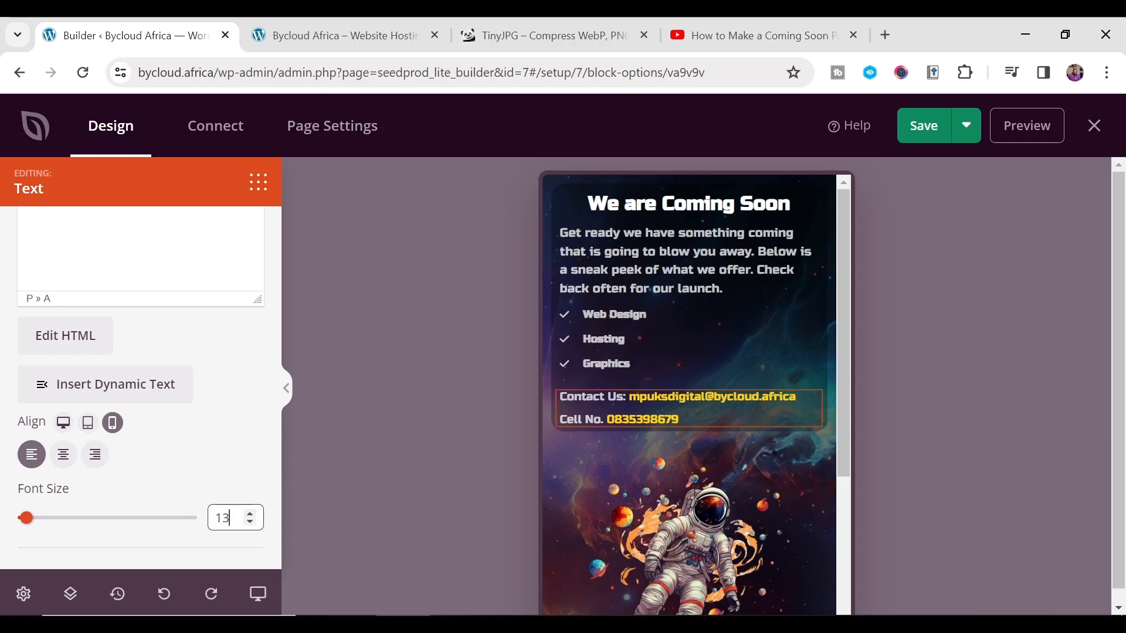
- Center-align the checklist, intro paragraph and contact details on mobile
click(641, 326)
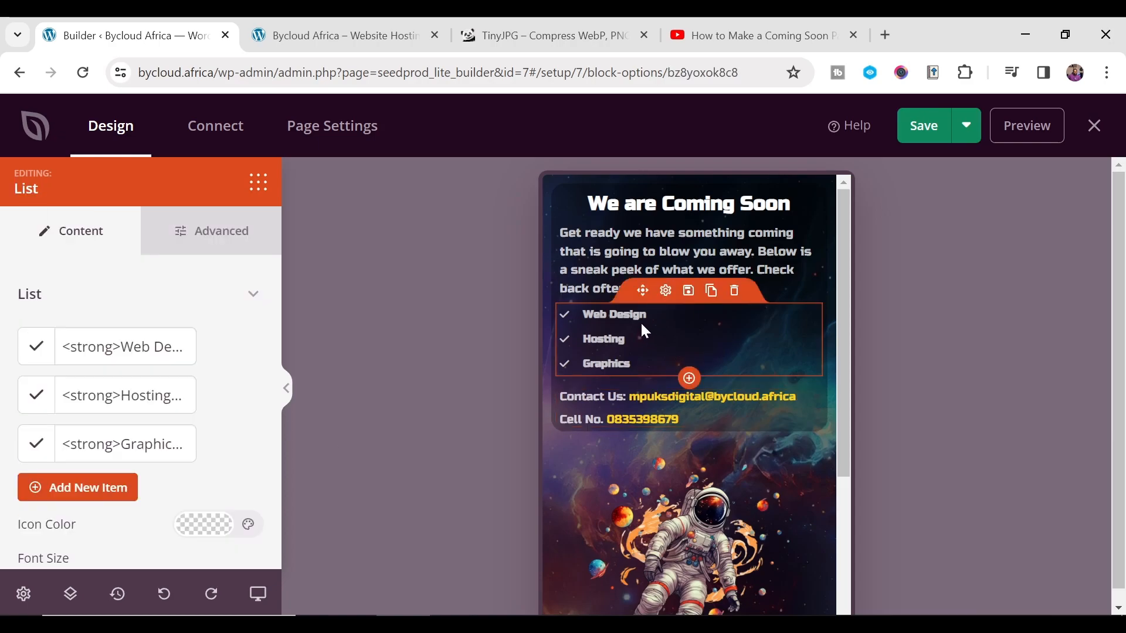
scroll(70, 498, down, 3)
click(75, 520)
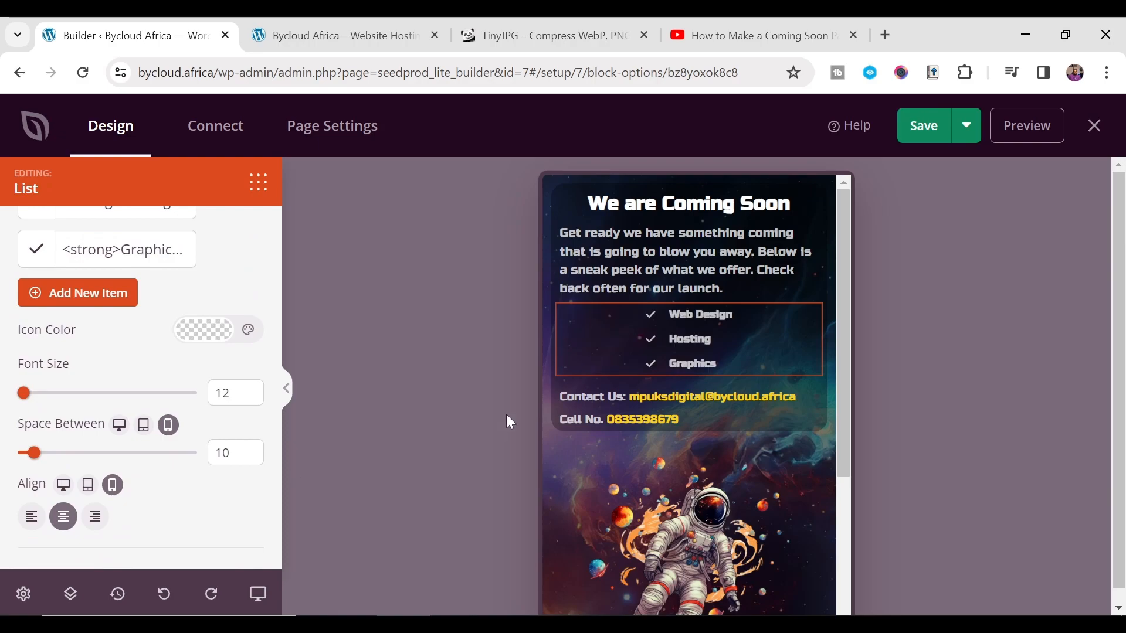
click(648, 302)
scroll(141, 381, down, 5)
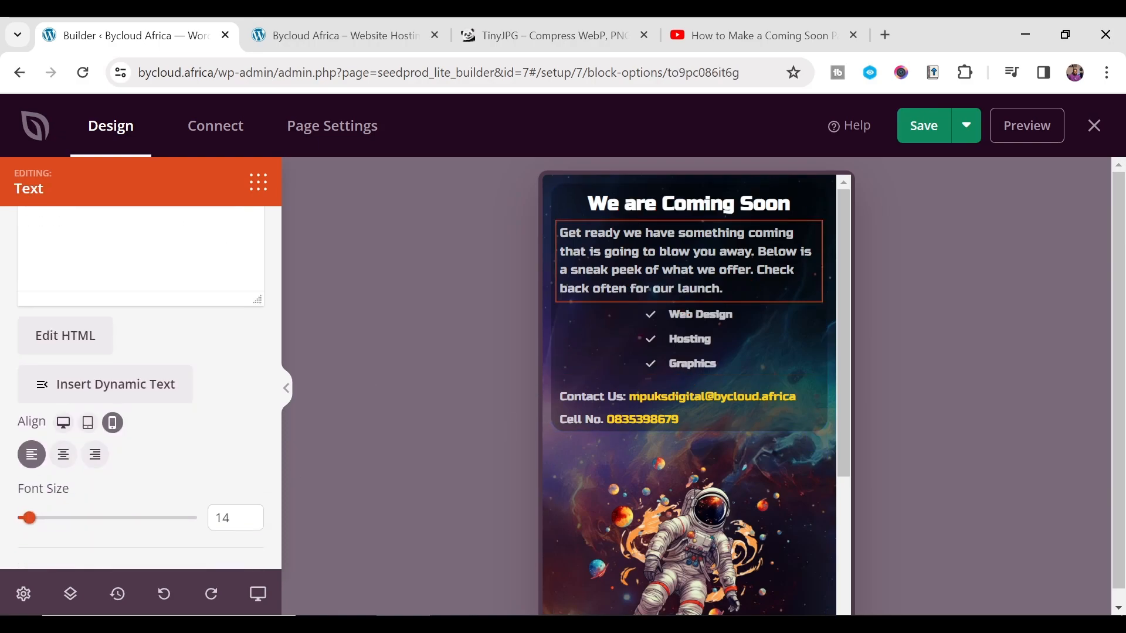
click(63, 455)
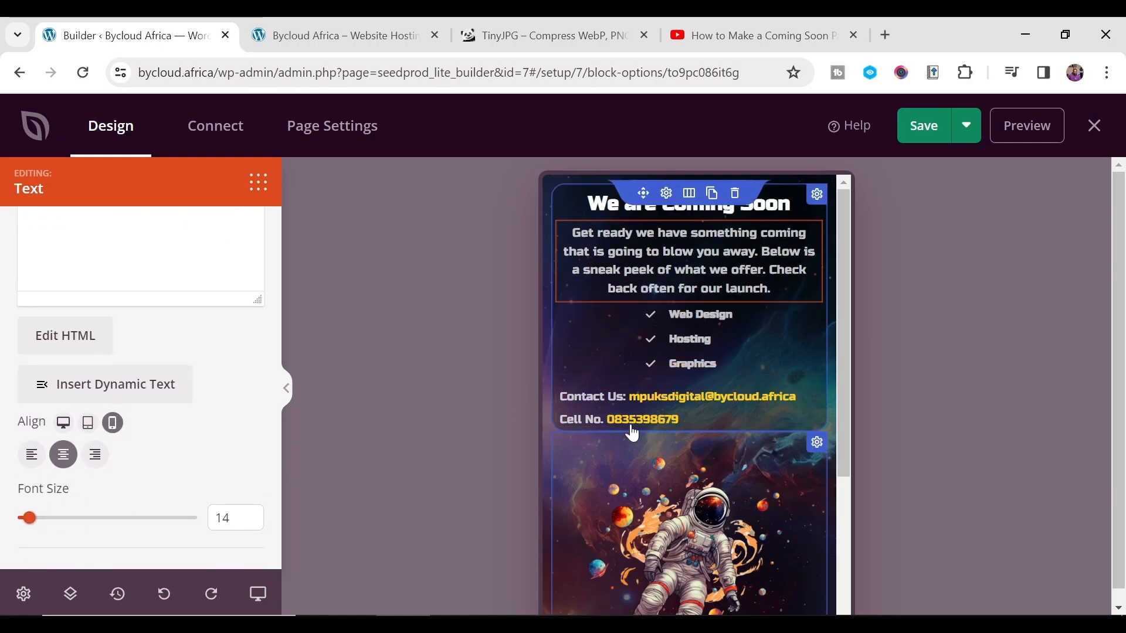
click(733, 414)
scroll(135, 399, down, 5)
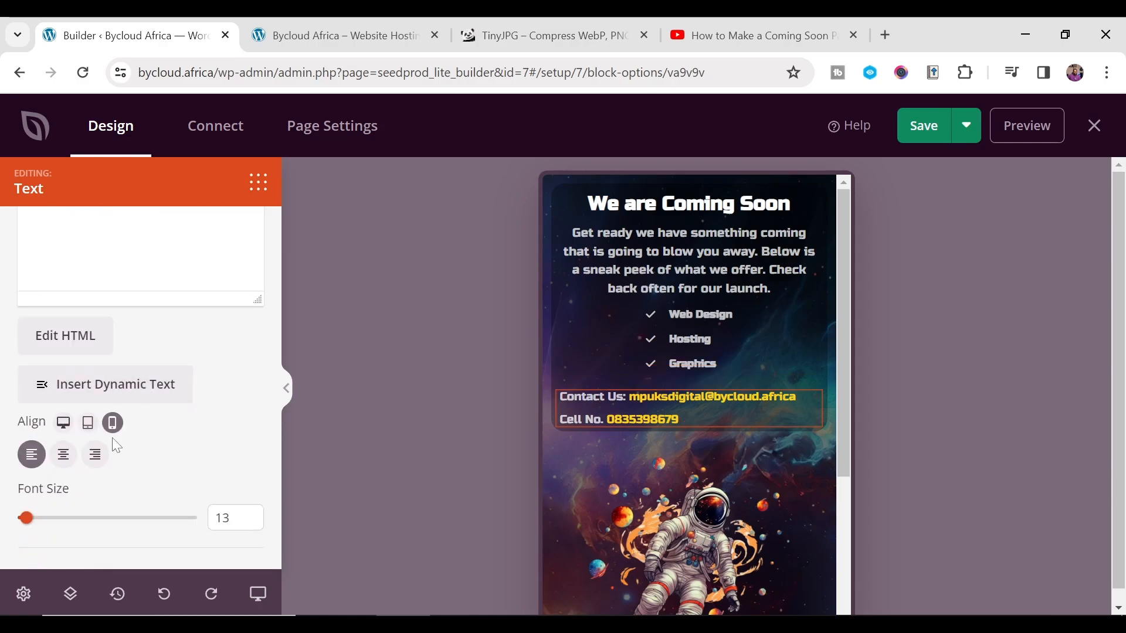
click(64, 454)
scroll(628, 371, down, 3)
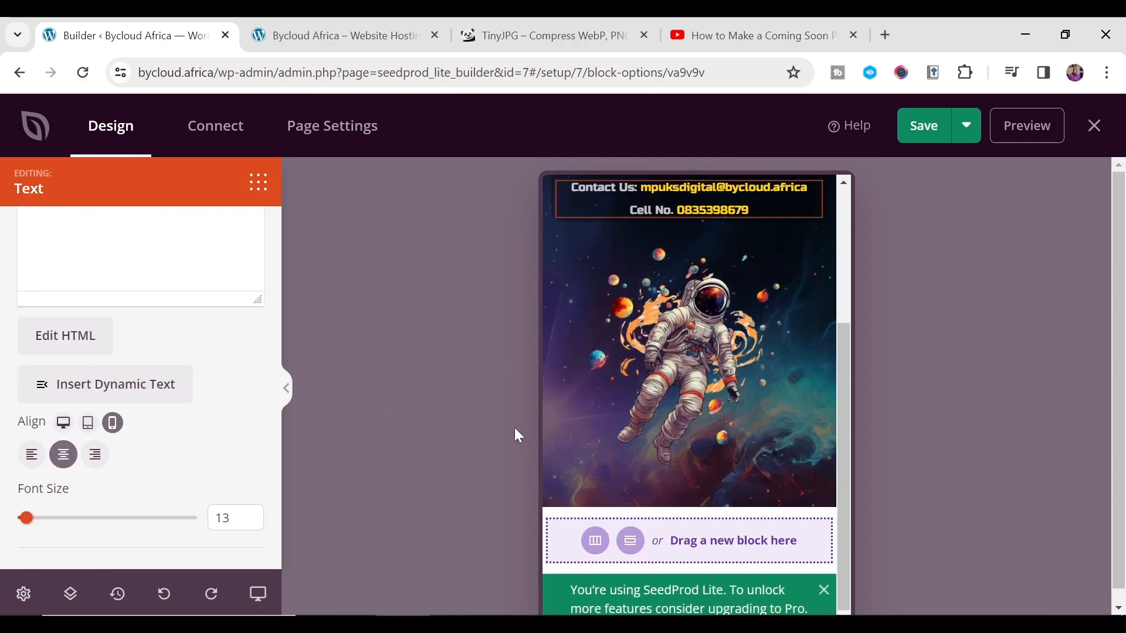
scroll(675, 328, up, 3)
scroll(683, 363, down, 3)
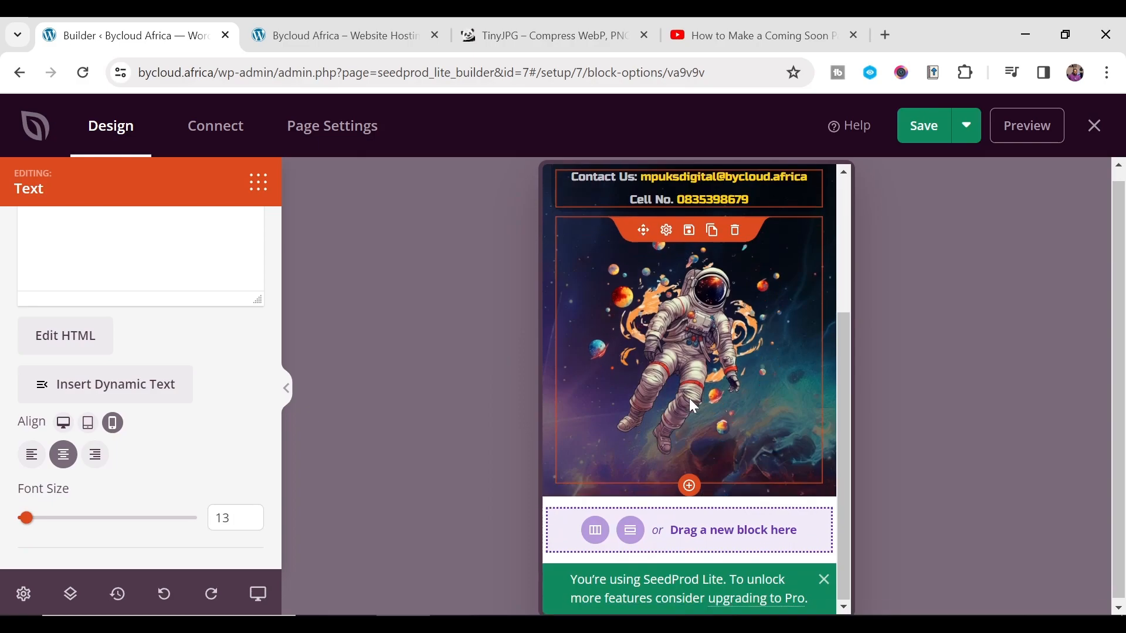
scroll(691, 336, up, 4)
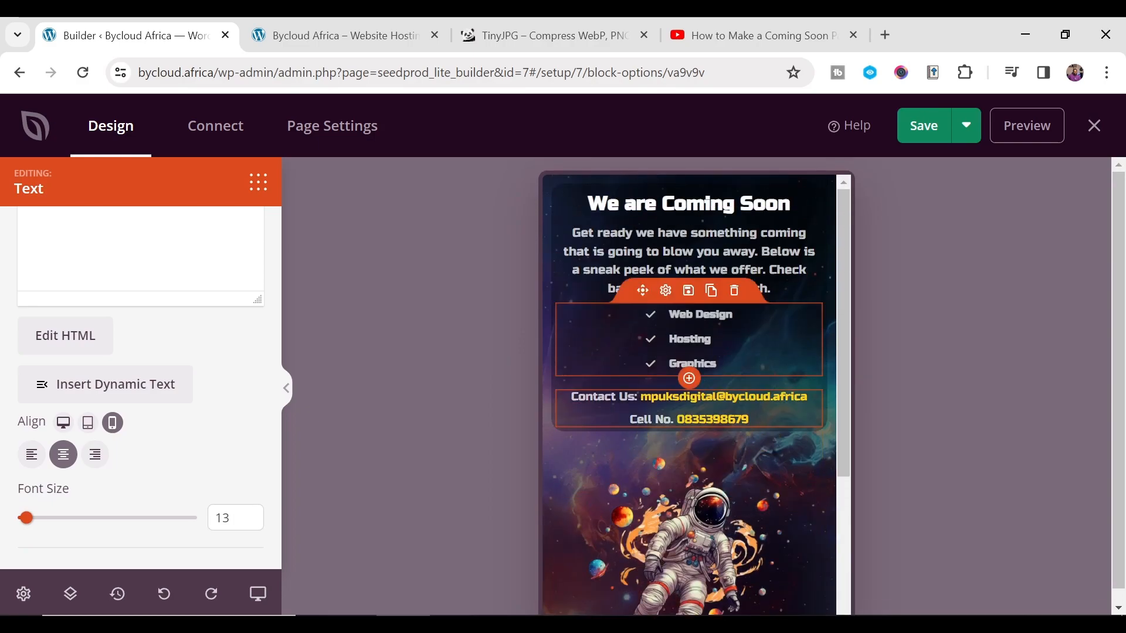
- Back on desktop, raise the intro paragraph font size to 16
click(258, 595)
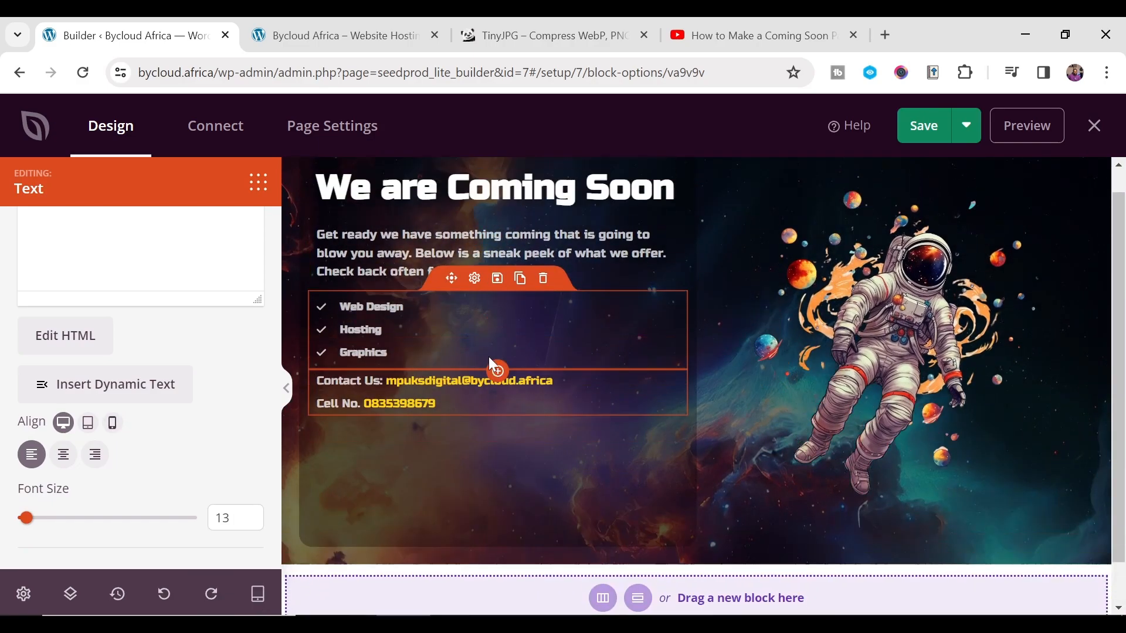
scroll(729, 345, down, 2)
scroll(729, 347, up, 2)
click(492, 279)
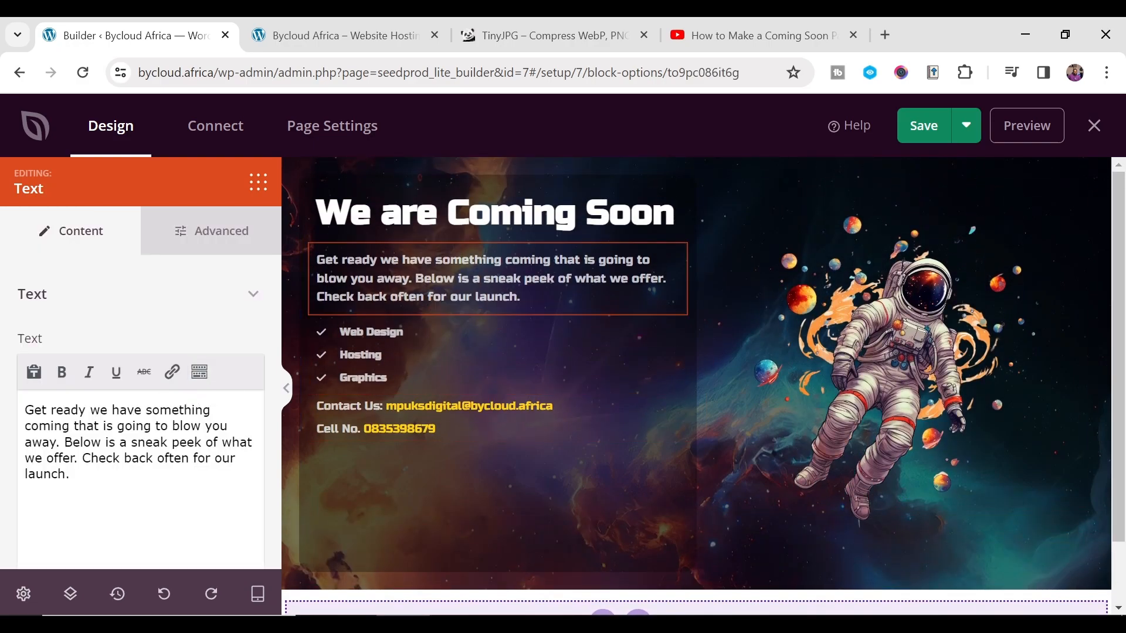
scroll(100, 451, down, 5)
click(251, 513)
click(250, 514)
click(251, 514)
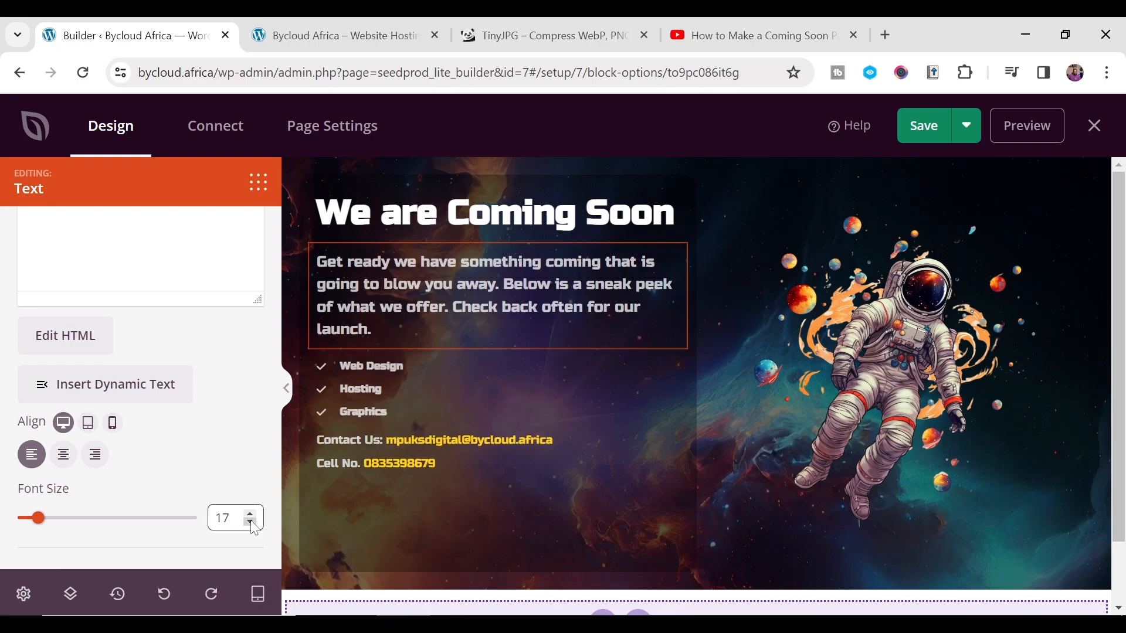
click(250, 523)
- Set both the checklist and the intro paragraph to font size 17
click(383, 350)
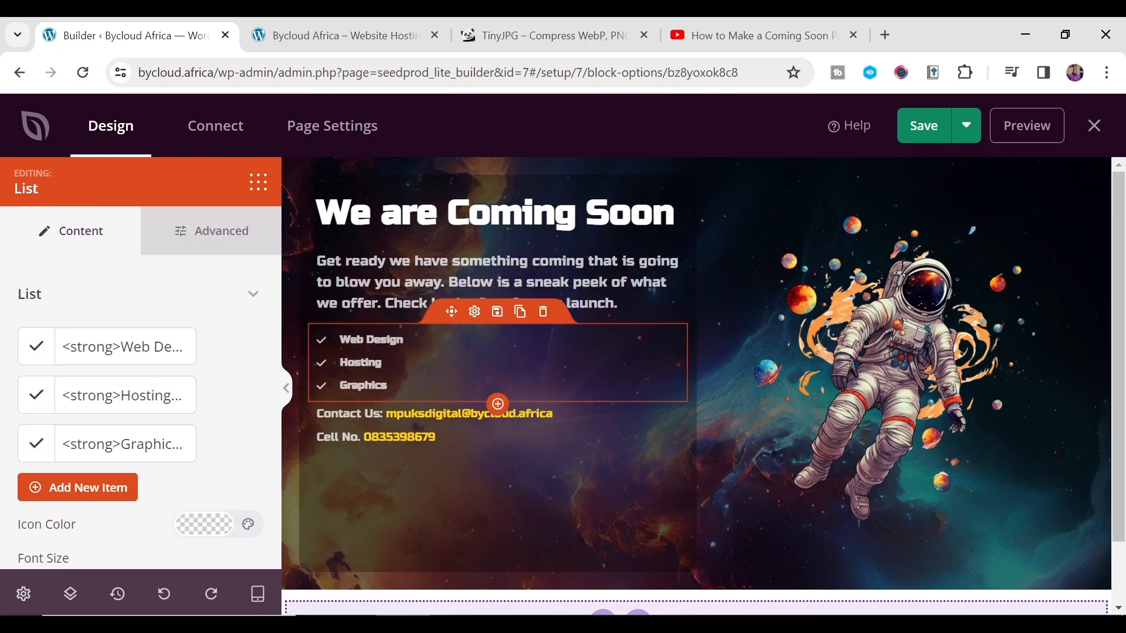
scroll(222, 422, down, 3)
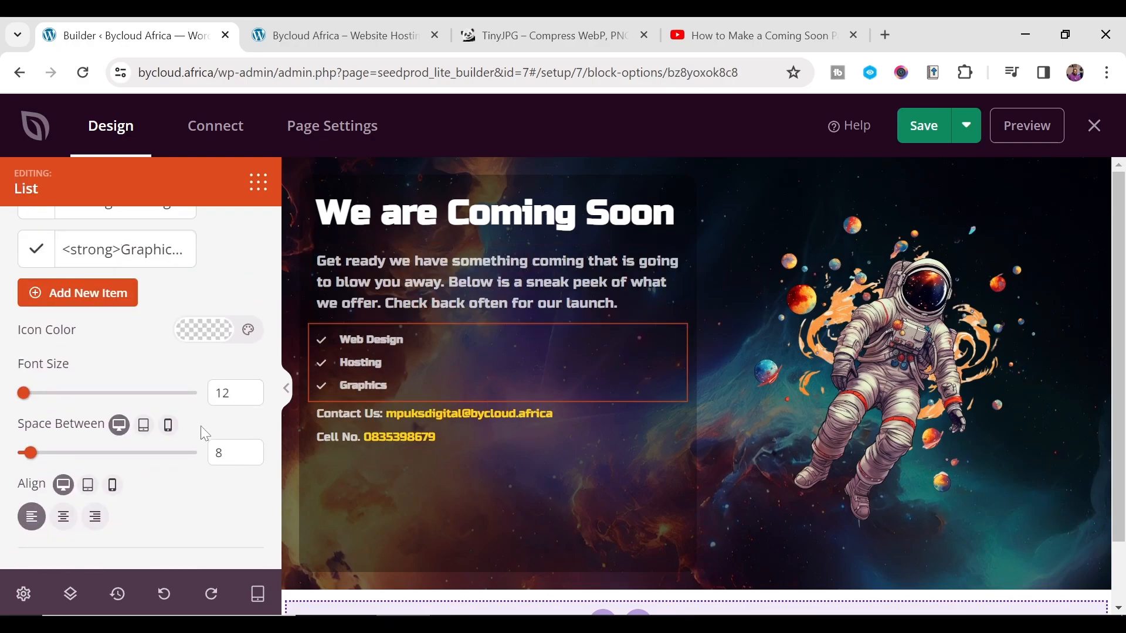
click(253, 391)
click(254, 391)
click(254, 390)
click(253, 391)
click(254, 390)
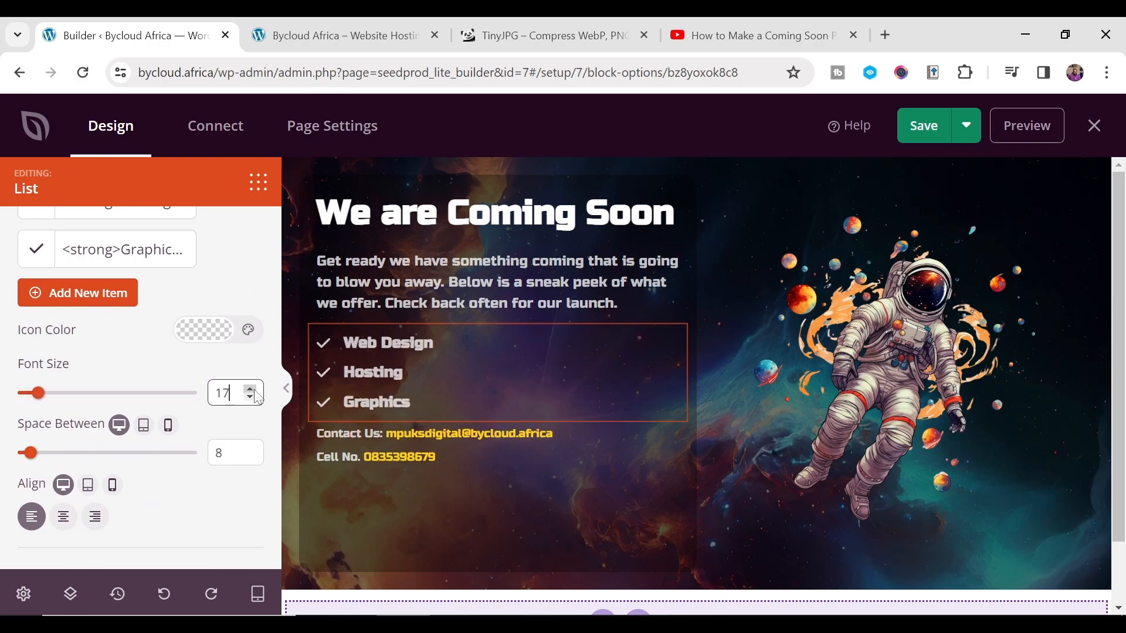
click(394, 273)
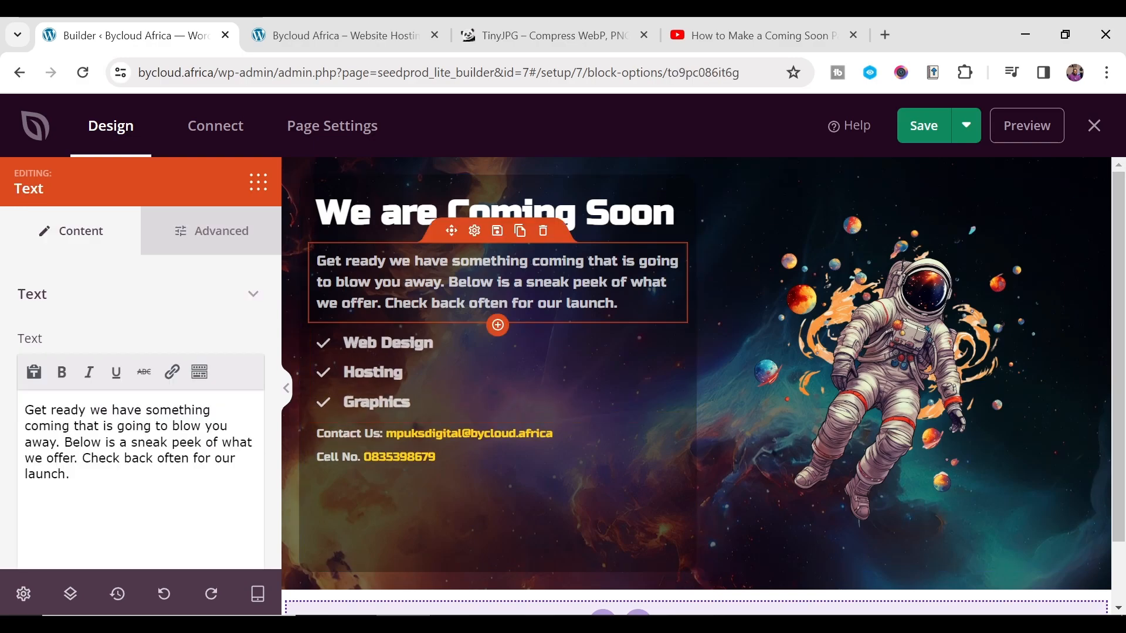
scroll(189, 470, down, 5)
click(250, 513)
click(250, 513)
click(250, 522)
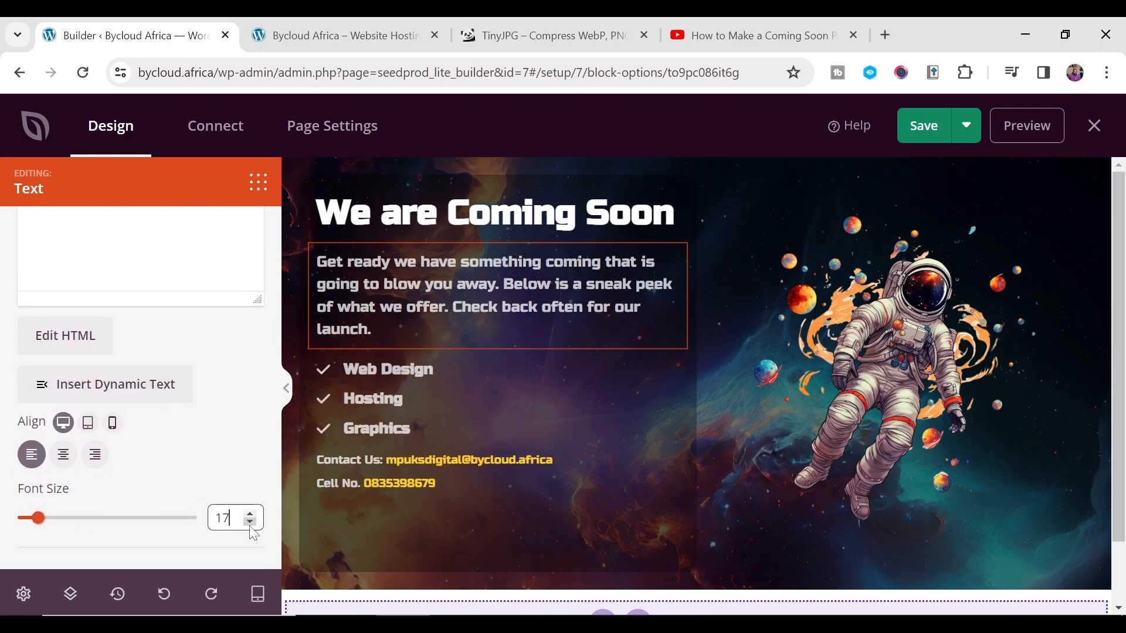
- Set the contact details to font size 17 and save the page
click(345, 460)
scroll(149, 418, down, 4)
scroll(149, 434, down, 2)
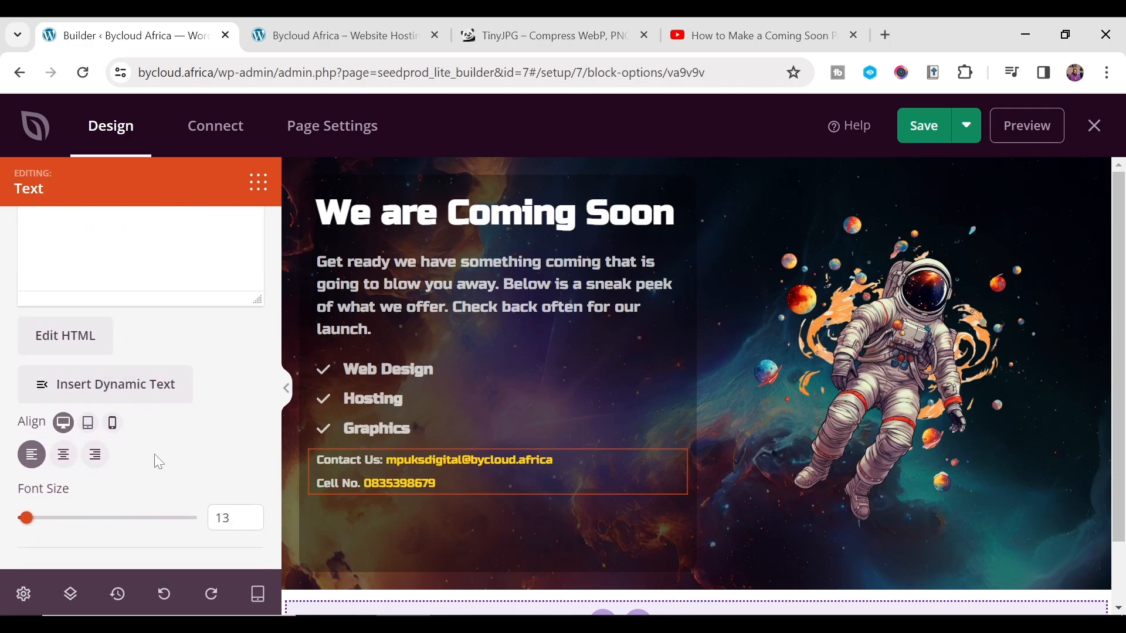
click(233, 518)
click(253, 515)
click(253, 515)
click(253, 514)
click(252, 515)
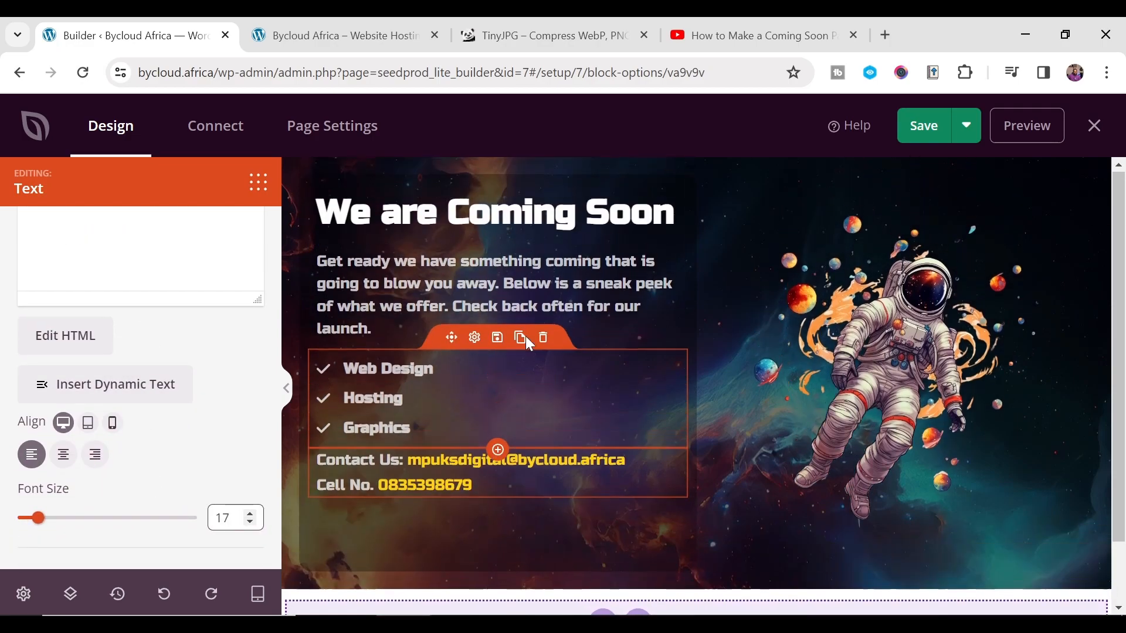
click(924, 129)
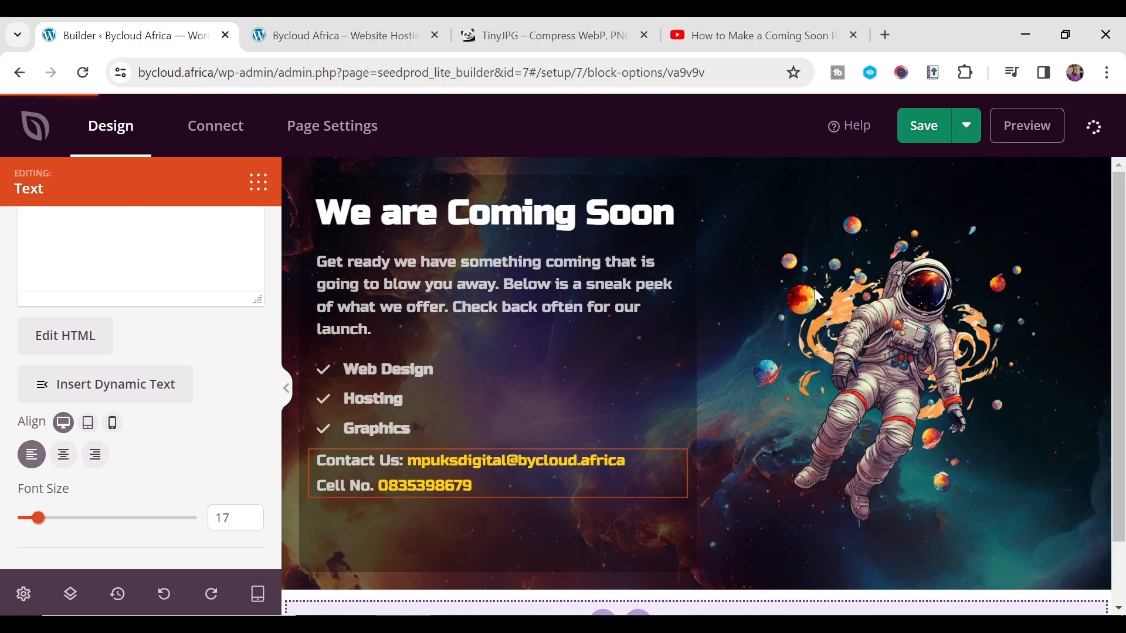
scroll(629, 320, down, 1)
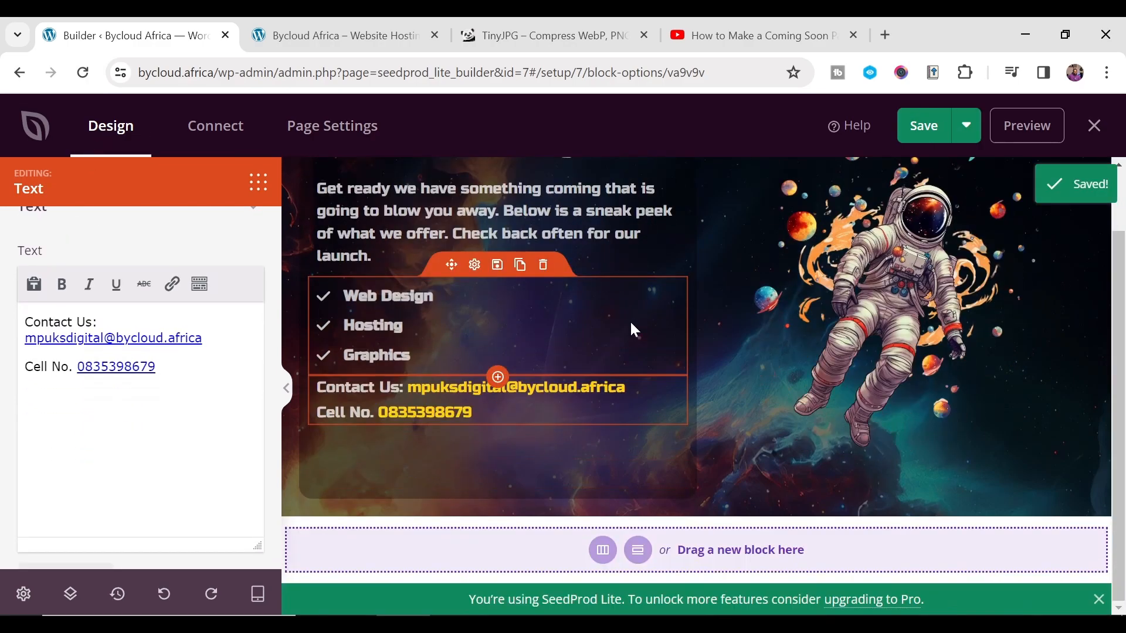
scroll(119, 281, up, 2)
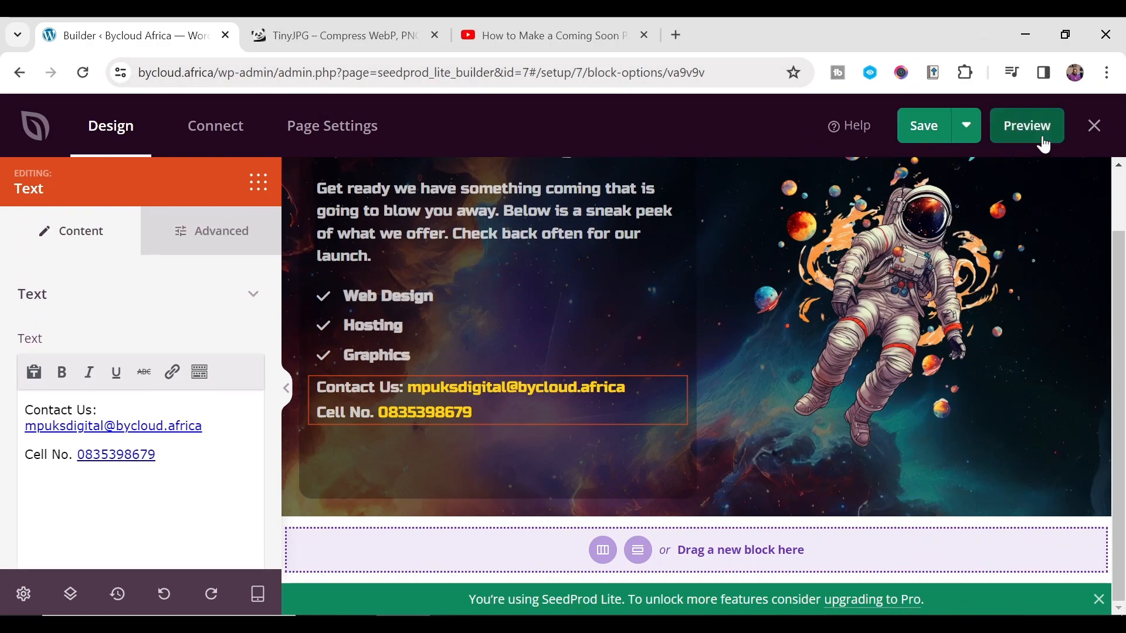
click(1043, 144)
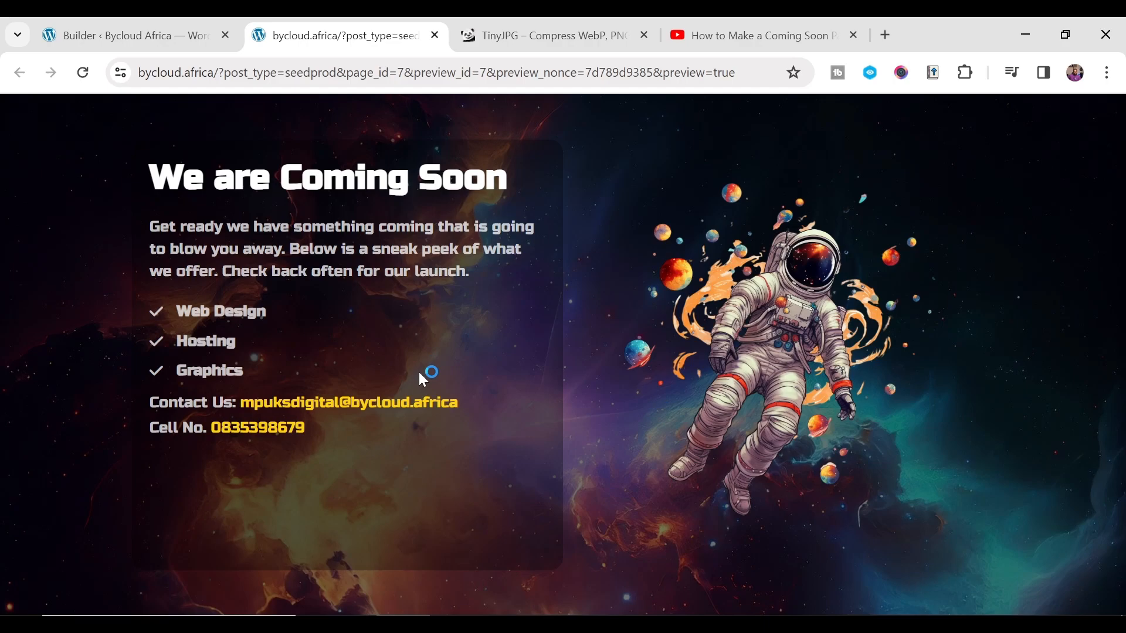
click(281, 437)
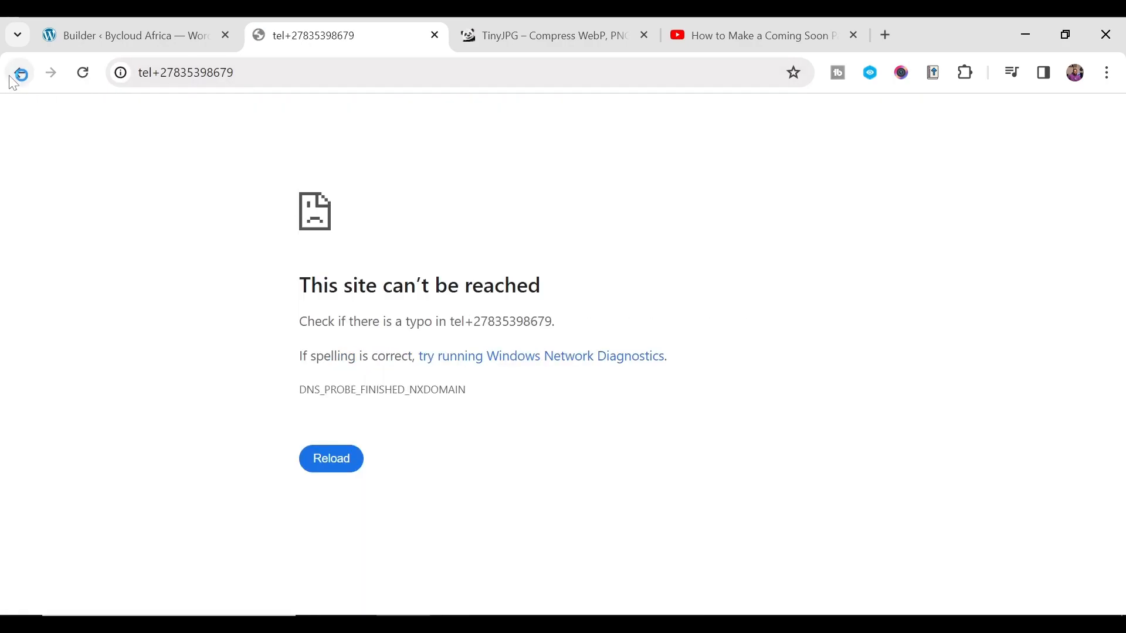
click(18, 76)
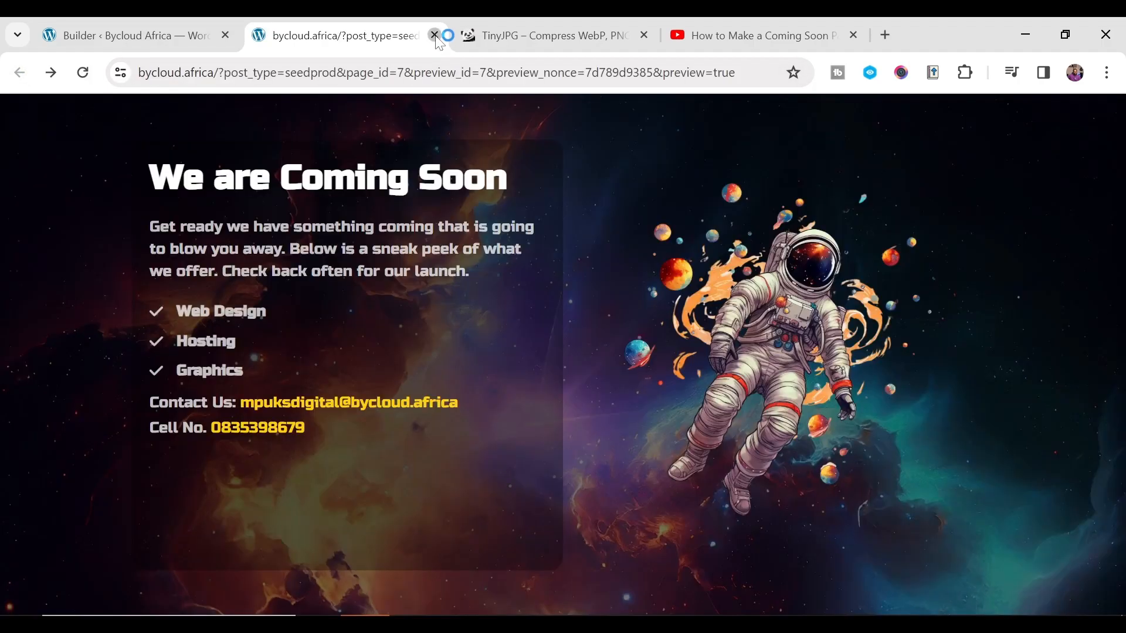
click(435, 35)
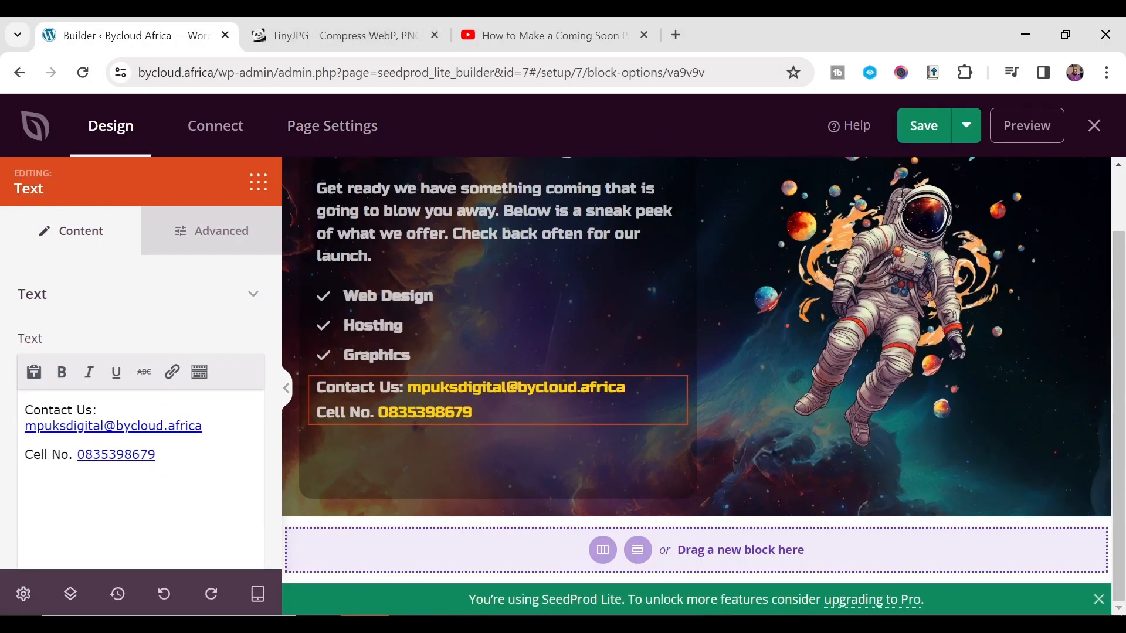
- Exit the builder and choose Yes, Activate to turn on Coming Soon Mode
click(1041, 135)
scroll(161, 279, down, 6)
scroll(146, 270, up, 6)
click(1094, 125)
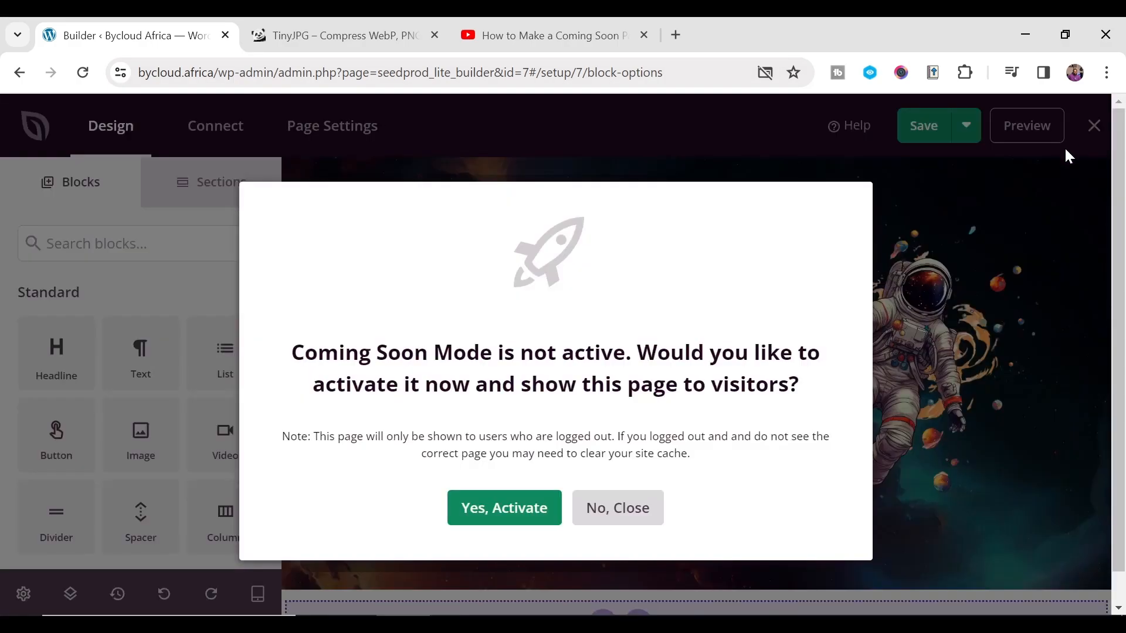
drag(304, 352, 903, 363)
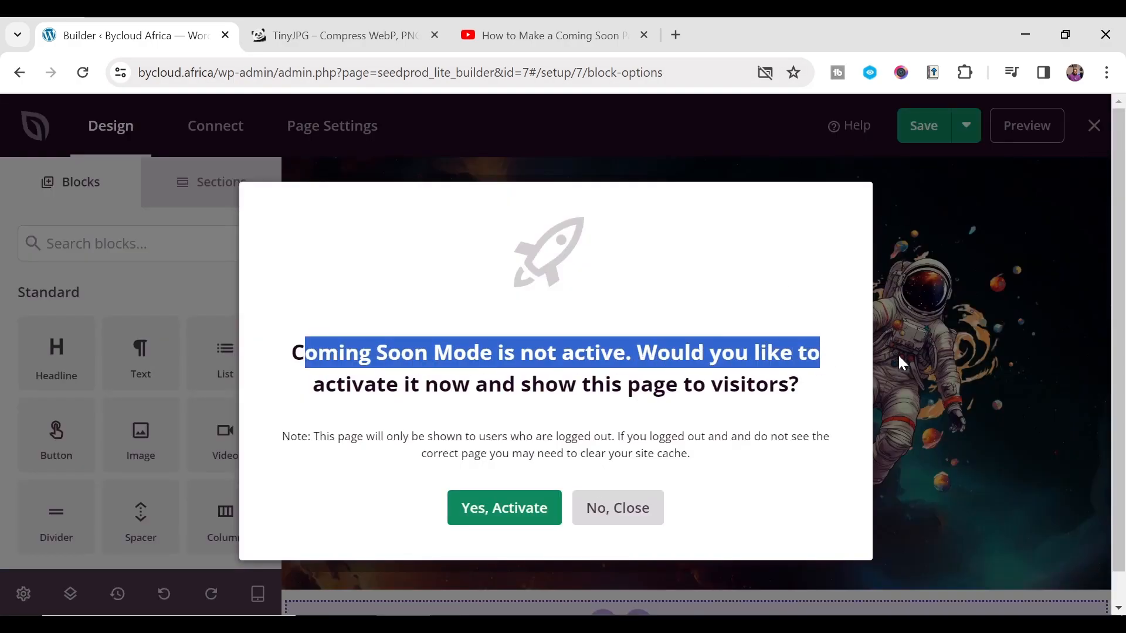
click(474, 418)
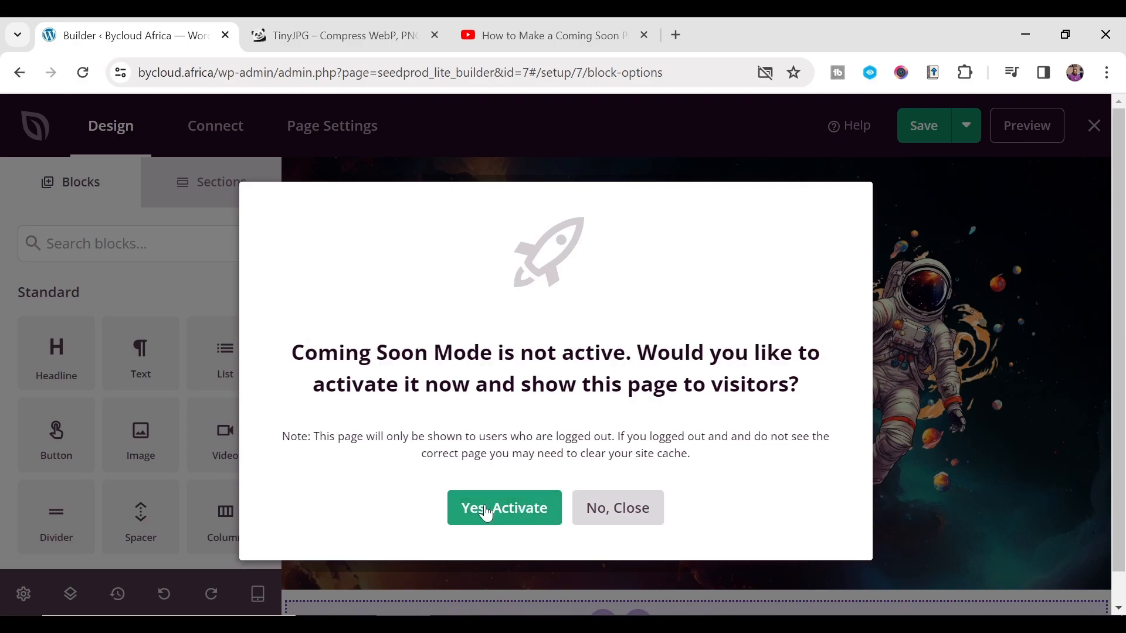
click(509, 506)
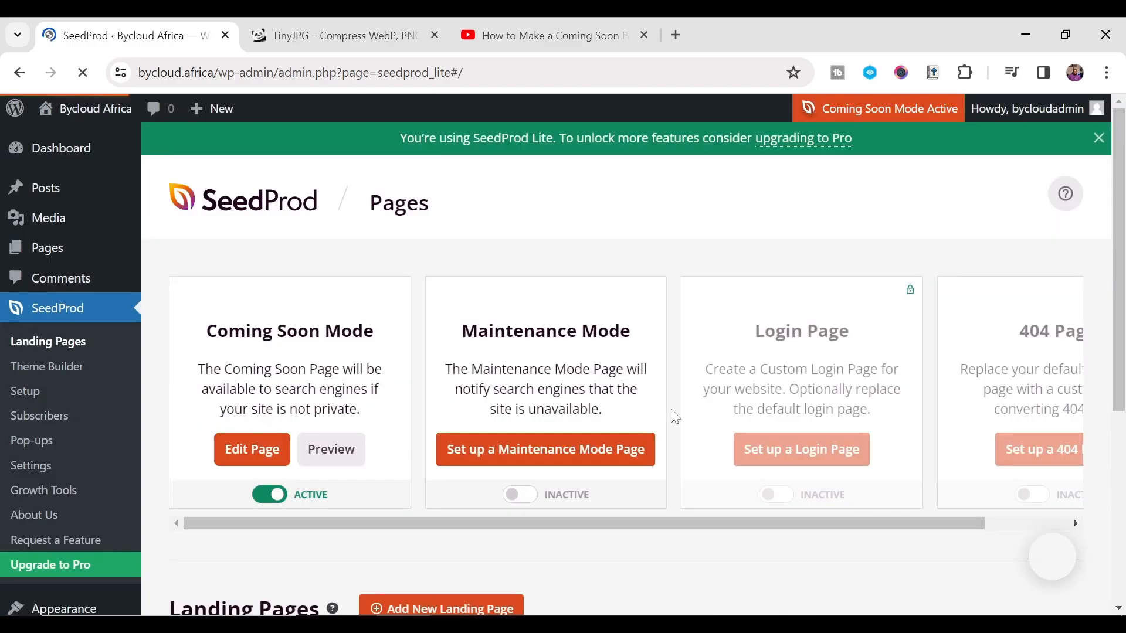
- Open the live bycloud.africa homepage in a new tab and view it
scroll(534, 346, down, 5)
scroll(521, 333, up, 5)
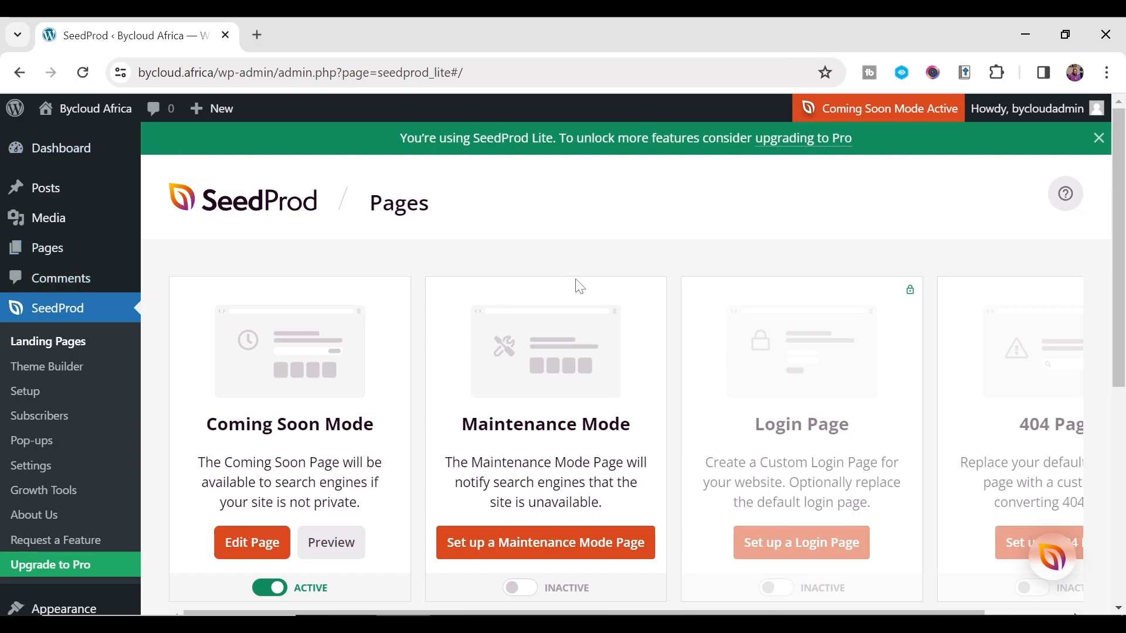
mouse_move(62, 113)
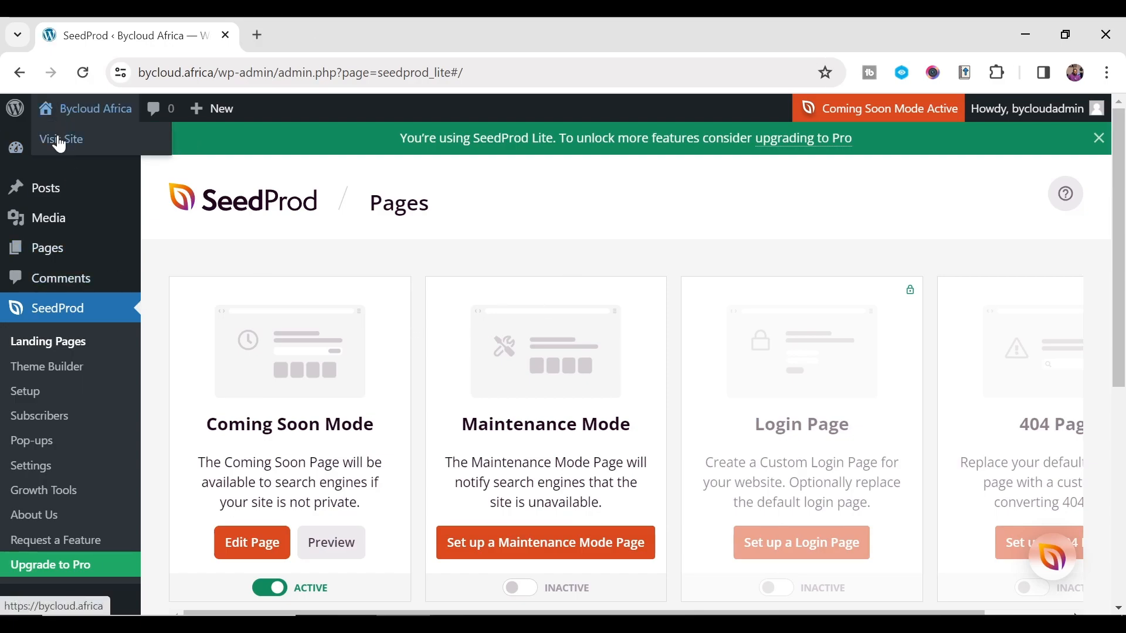
middle_click(113, 141)
click(321, 46)
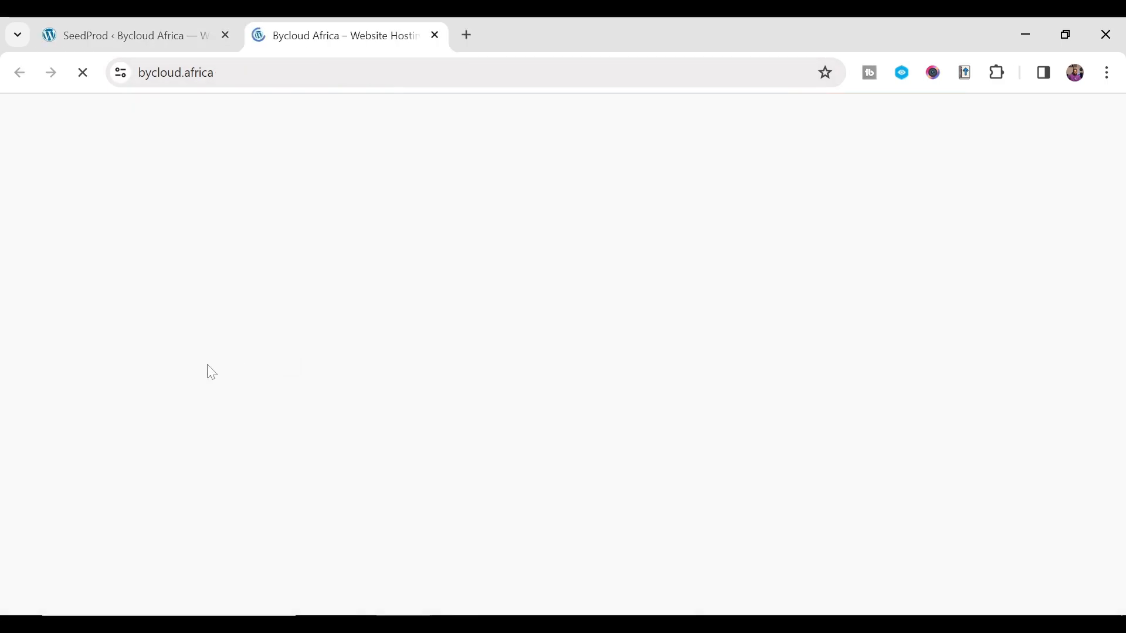
scroll(727, 454, down, 3)
scroll(727, 454, down, 1)
scroll(646, 445, up, 4)
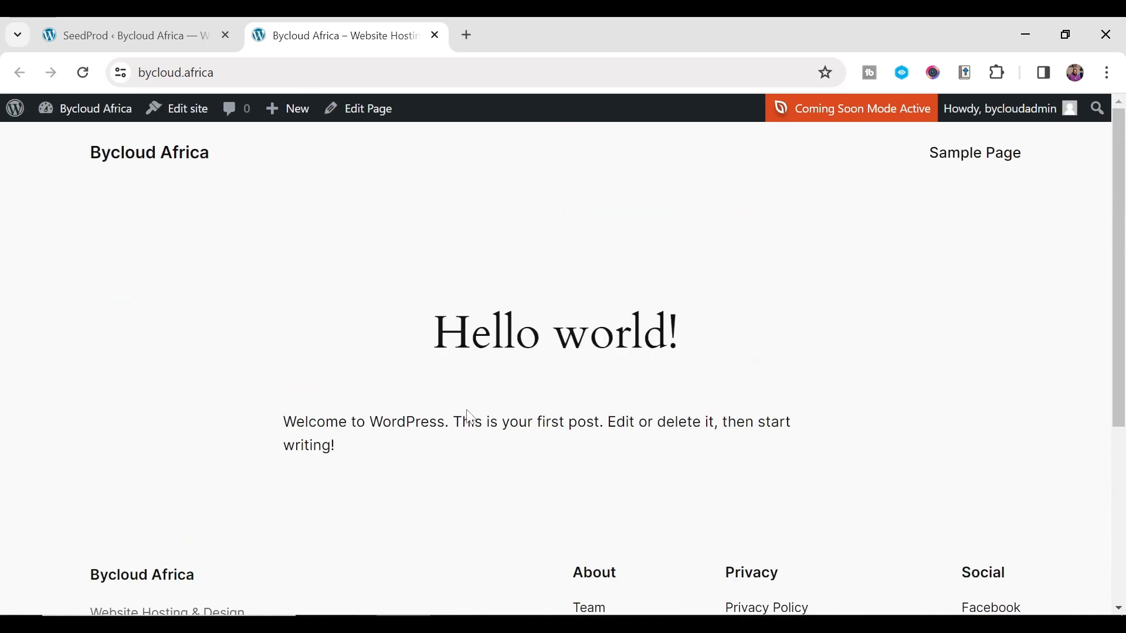
click(162, 36)
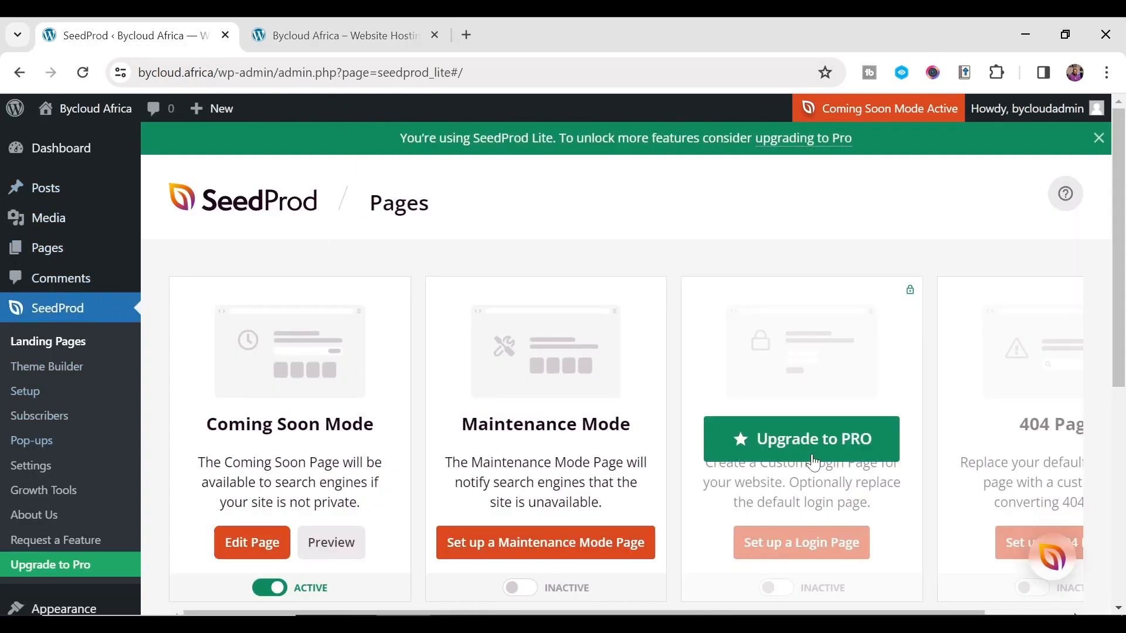
click(350, 34)
scroll(376, 353, down, 4)
scroll(377, 353, up, 4)
click(128, 42)
click(340, 38)
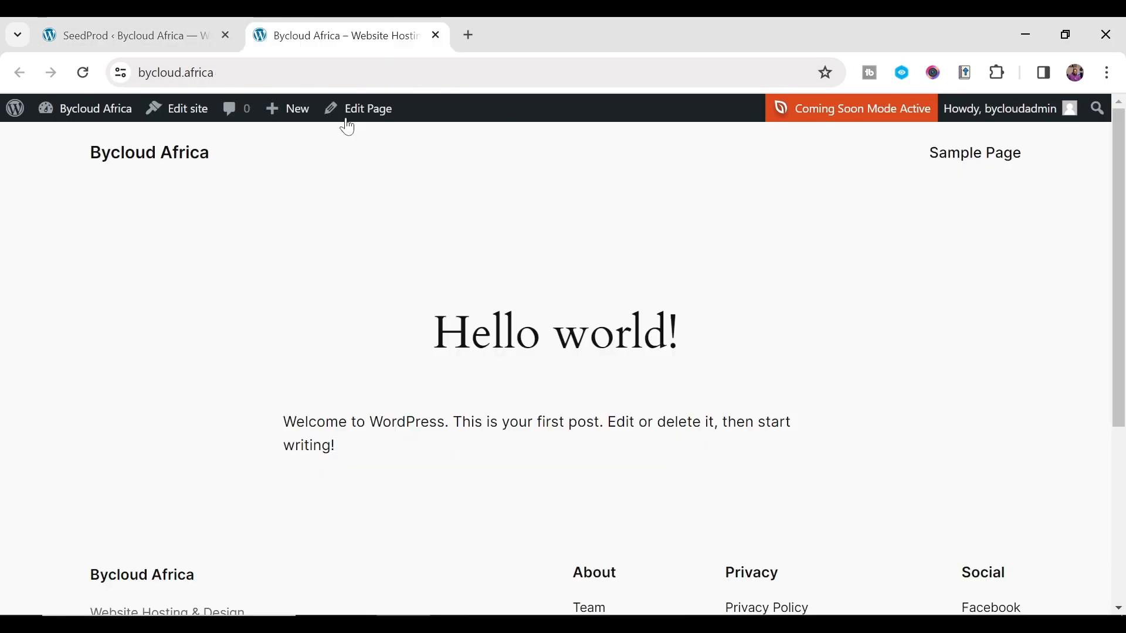
- Copy the live site's URL from the address bar
click(328, 72)
right_click(207, 74)
click(269, 237)
click(730, 624)
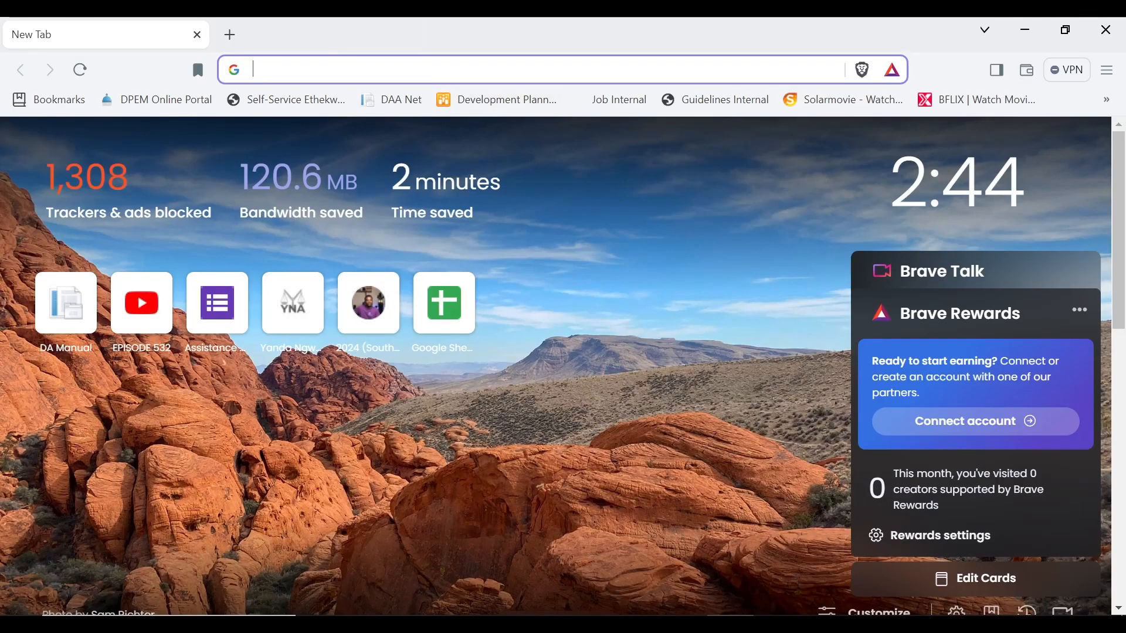
- Paste and go to bycloud.africa in Brave to see the coming-soon page
right_click(363, 75)
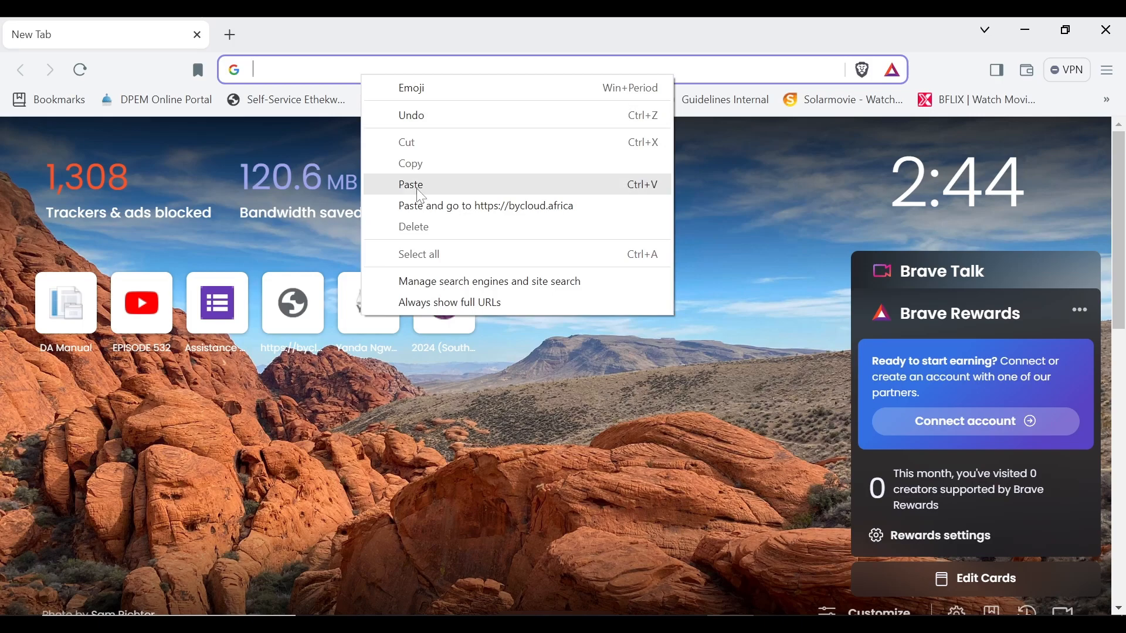
click(421, 206)
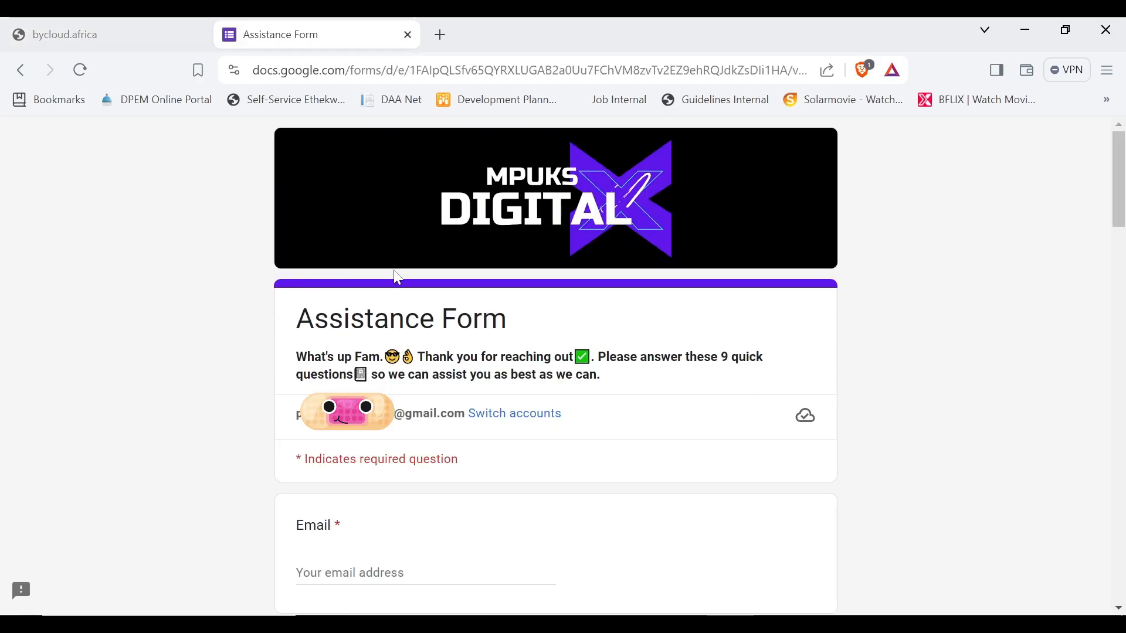
drag(296, 321, 517, 334)
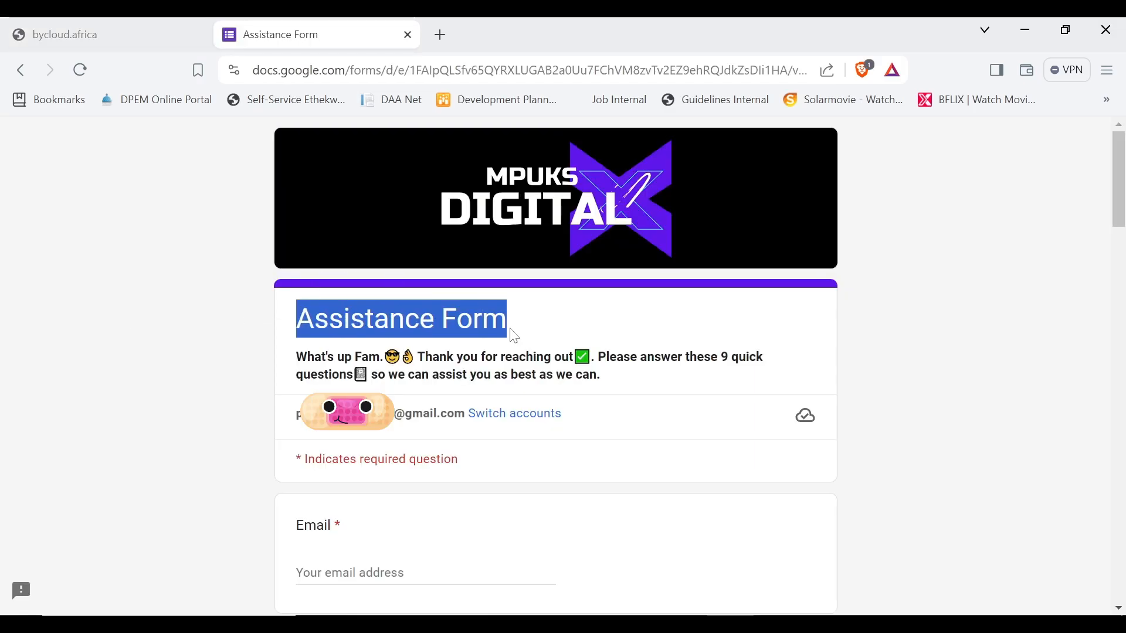
click(226, 365)
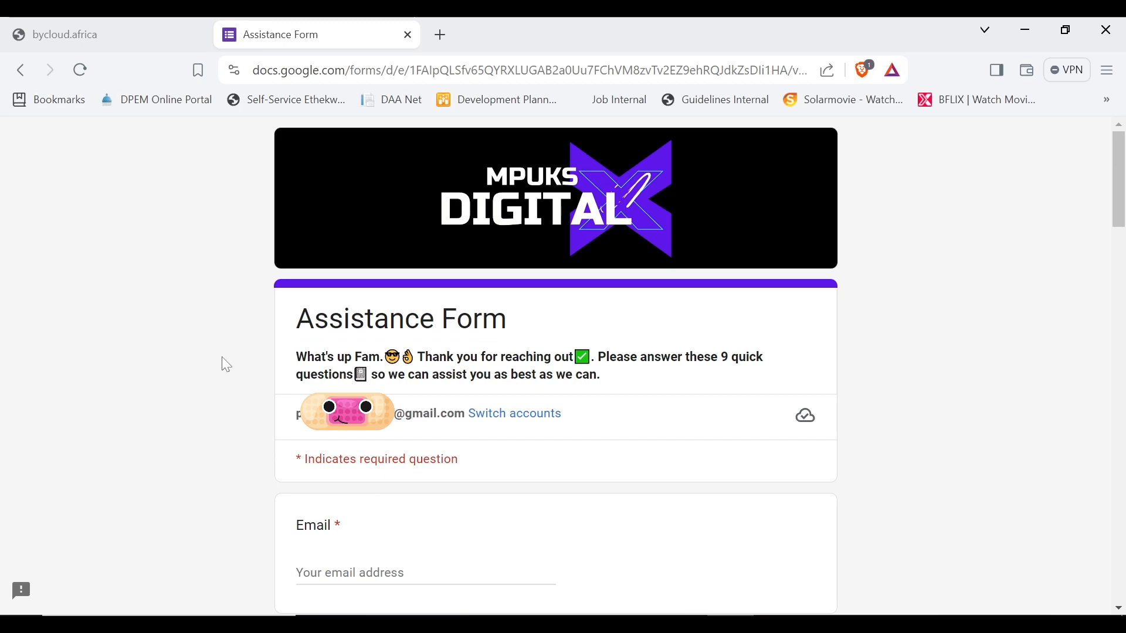
scroll(273, 354, down, 3)
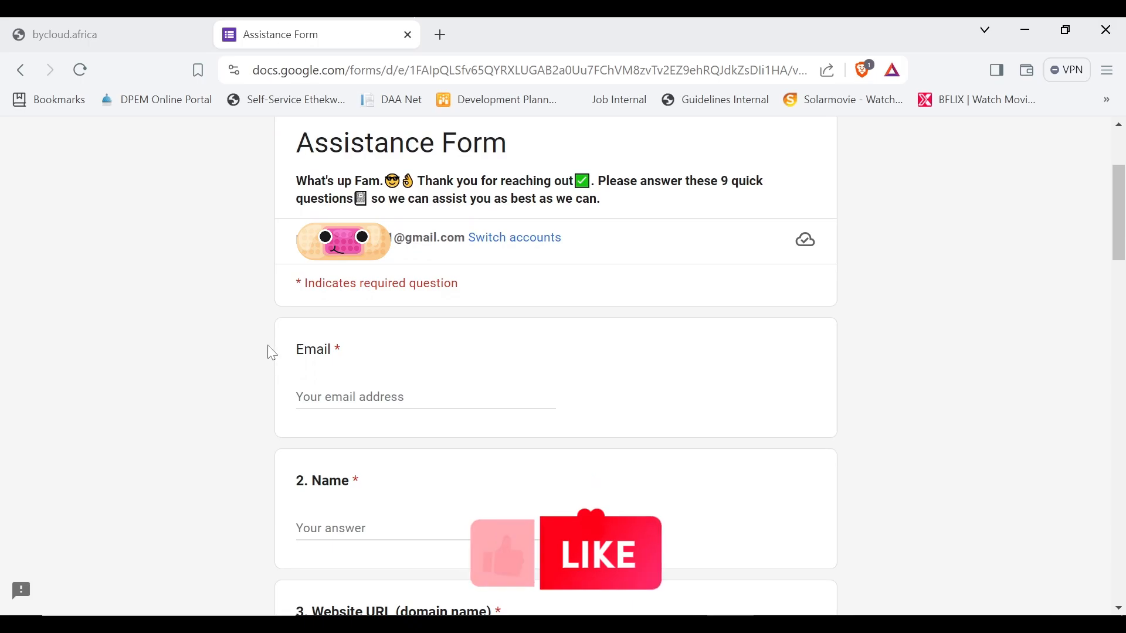
scroll(273, 355, down, 6)
scroll(408, 378, down, 8)
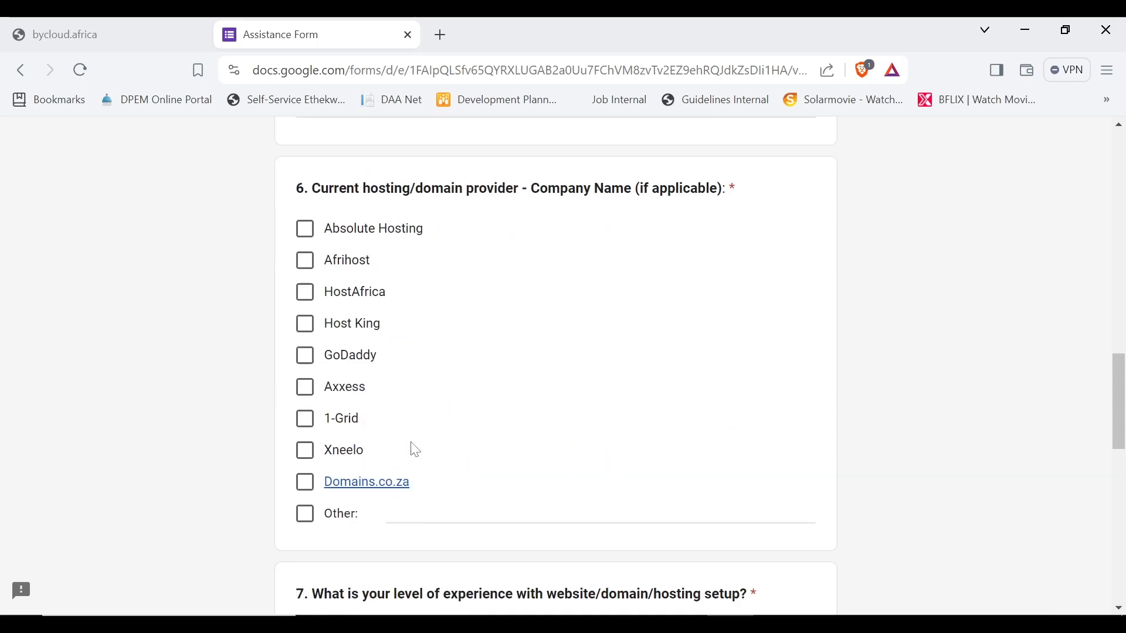
scroll(416, 451, up, 15)
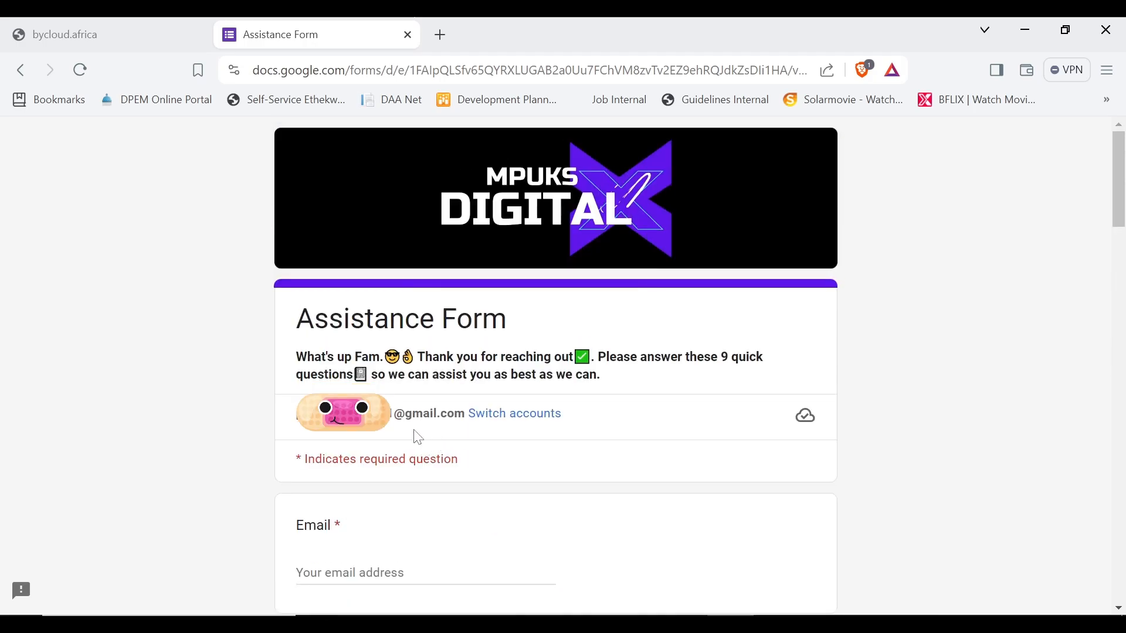